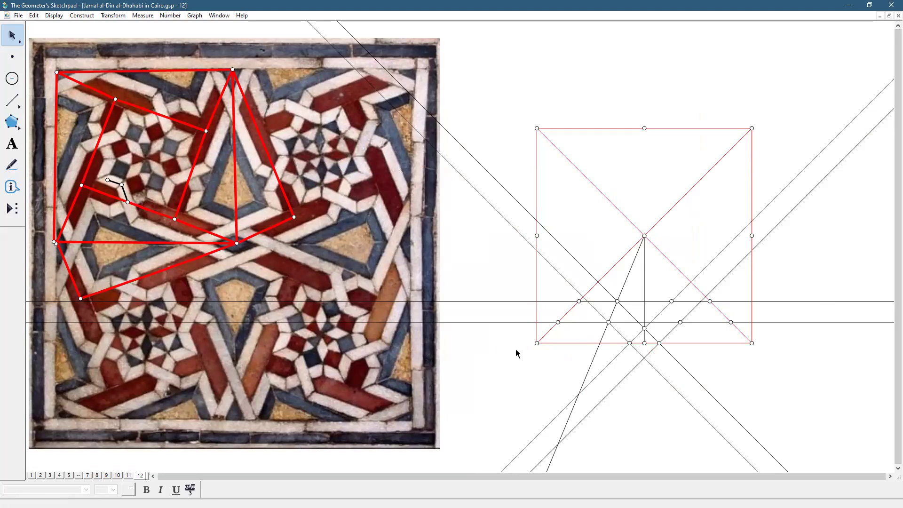
Create a custom tool named "6 lines" from the square's two lower corner points and the six construction lines.
{"action": "left_click", "coordinate": [539, 343]}
{"action": "left_click", "coordinate": [754, 343]}
{"action": "left_click", "coordinate": [618, 358]}
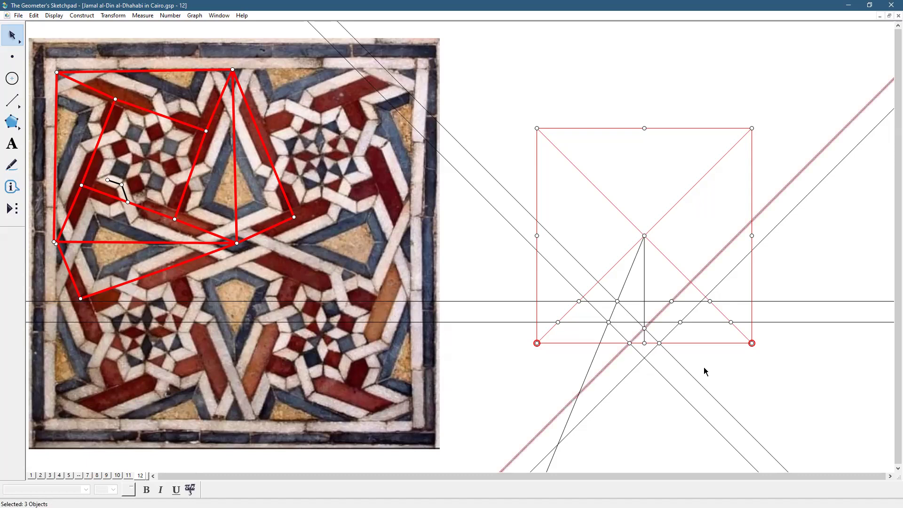
{"action": "left_click", "coordinate": [642, 362]}
{"action": "left_click", "coordinate": [659, 371]}
{"action": "left_click", "coordinate": [679, 361]}
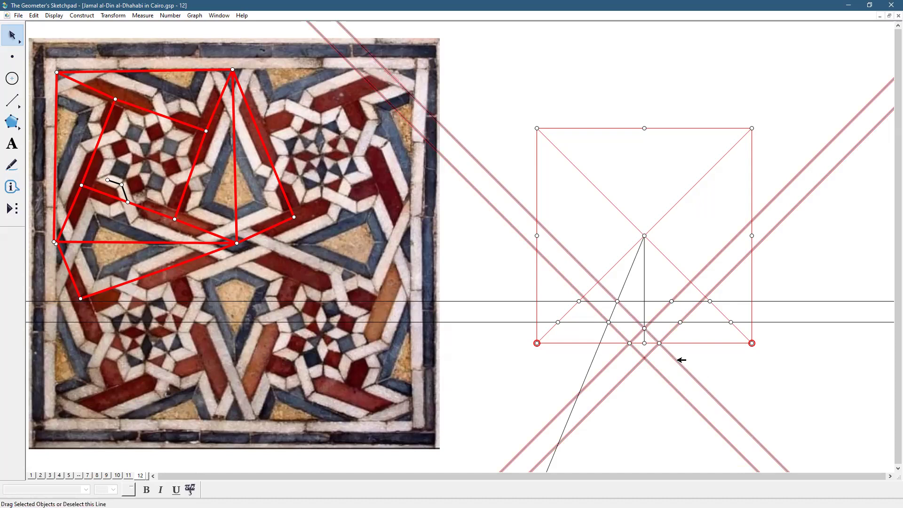
{"action": "left_click", "coordinate": [772, 322]}
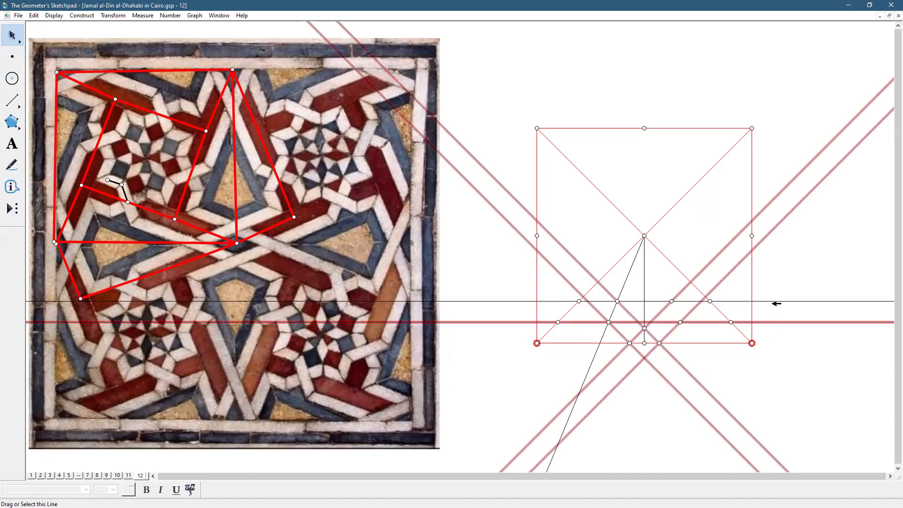
{"action": "left_click", "coordinate": [775, 300]}
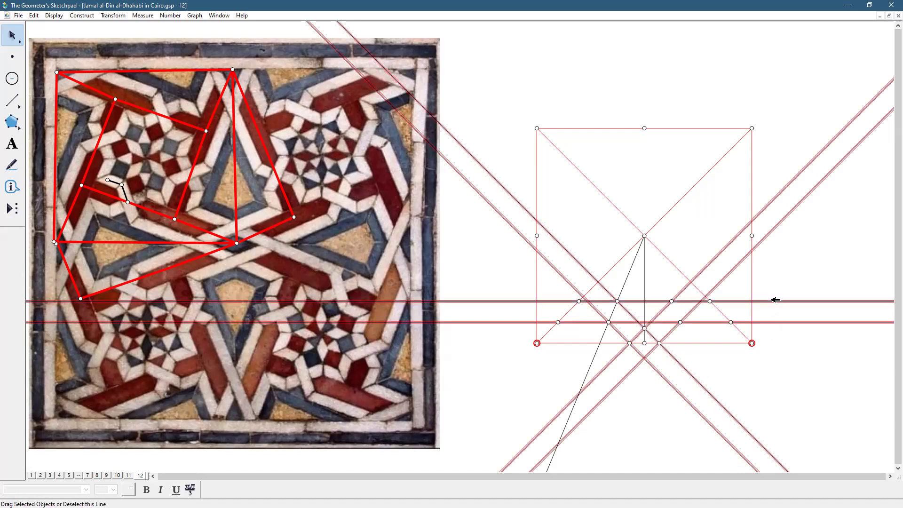
{"action": "left_click", "coordinate": [15, 213]}
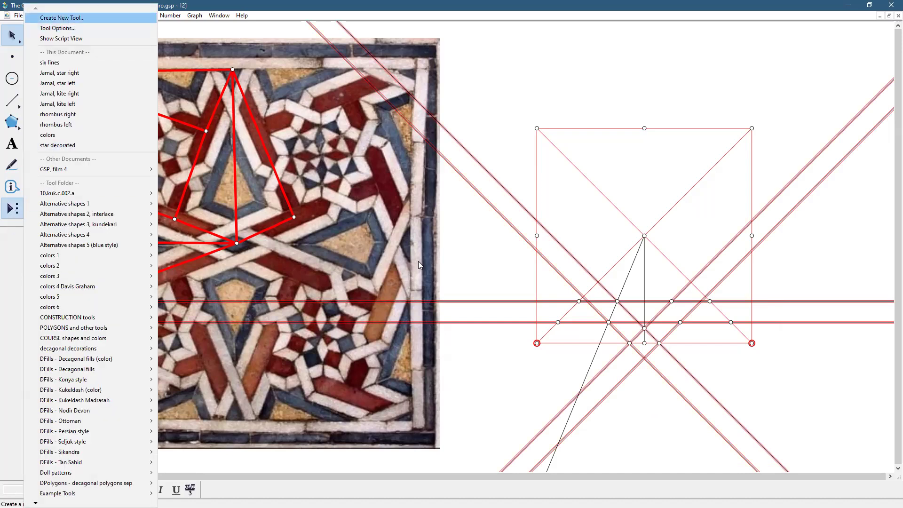
{"action": "key", "text": "Return"}
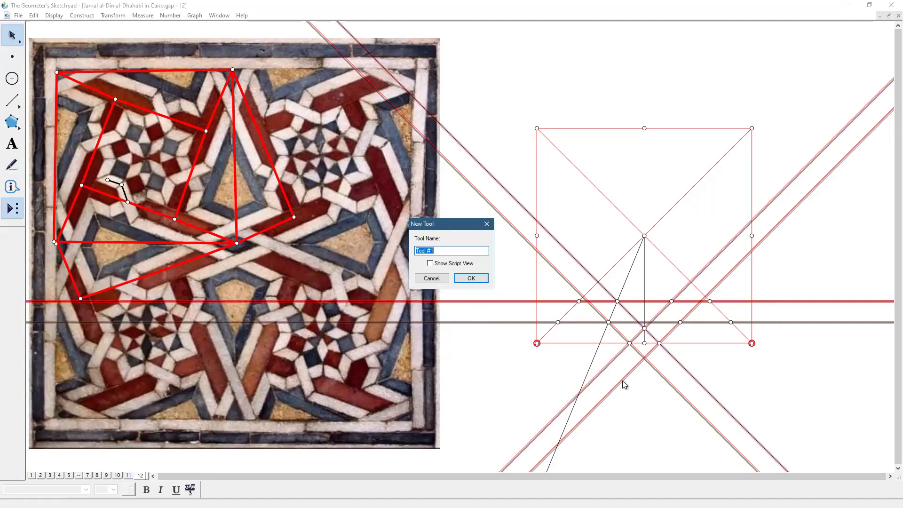
{"action": "type", "text": "6 lines"}
{"action": "left_click", "coordinate": [472, 278]}
{"action": "left_click", "coordinate": [761, 392]}
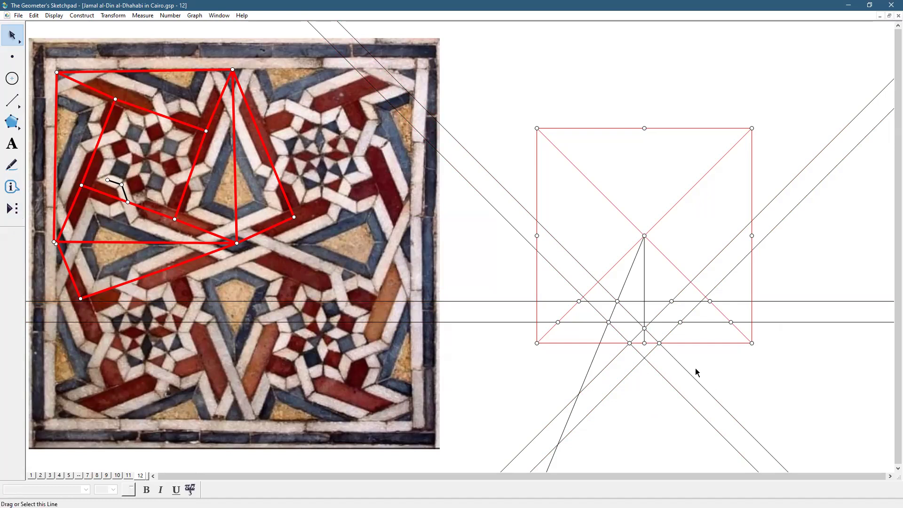
Duplicate page 12 within the document and delete the whole square construction beside the mosaic image on the new page.
{"action": "left_click", "coordinate": [18, 15]}
{"action": "left_click", "coordinate": [51, 109]}
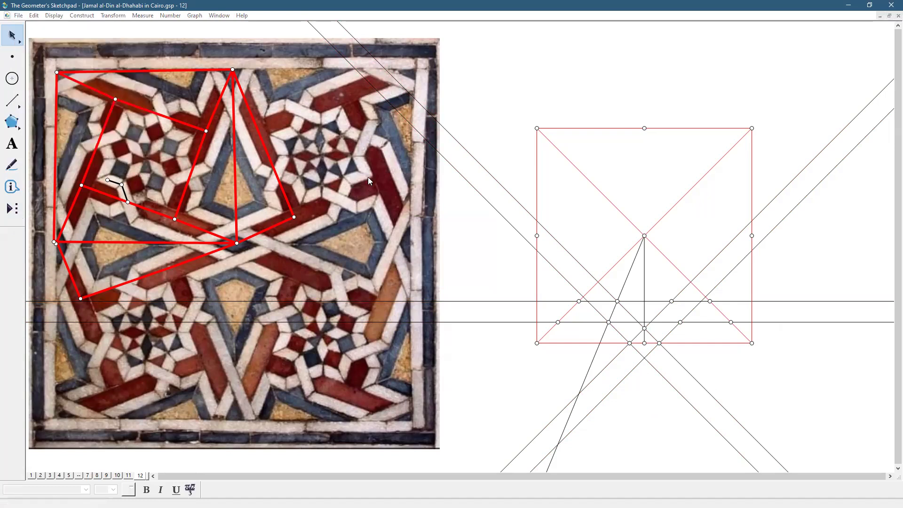
{"action": "left_click", "coordinate": [482, 156]}
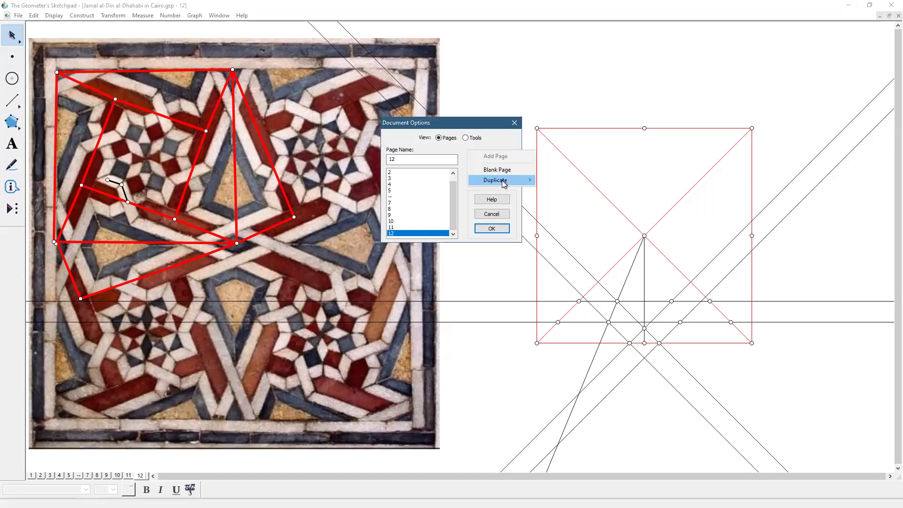
{"action": "mouse_move", "coordinate": [504, 183]}
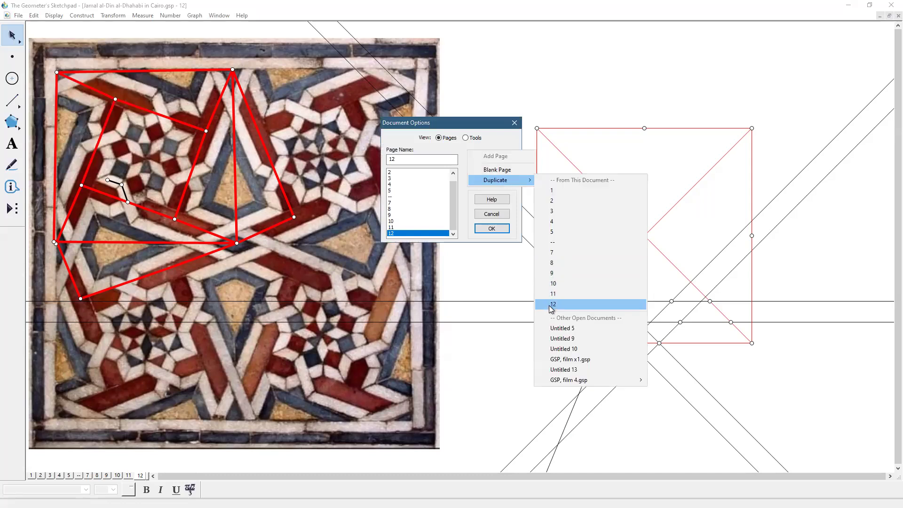
{"action": "left_click", "coordinate": [552, 304]}
{"action": "left_click", "coordinate": [491, 229]}
{"action": "left_click_drag", "start_coordinate": [502, 107], "coordinate": [825, 387]}
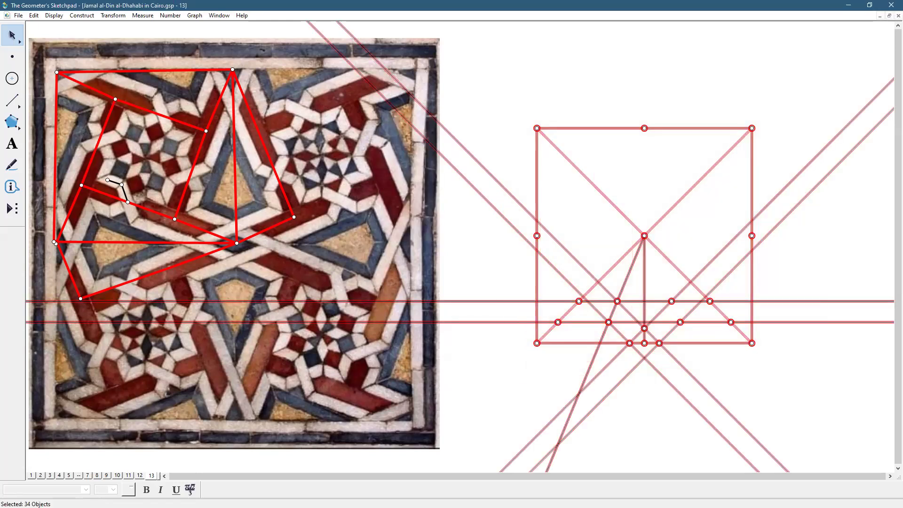
{"action": "key", "text": "Delete"}
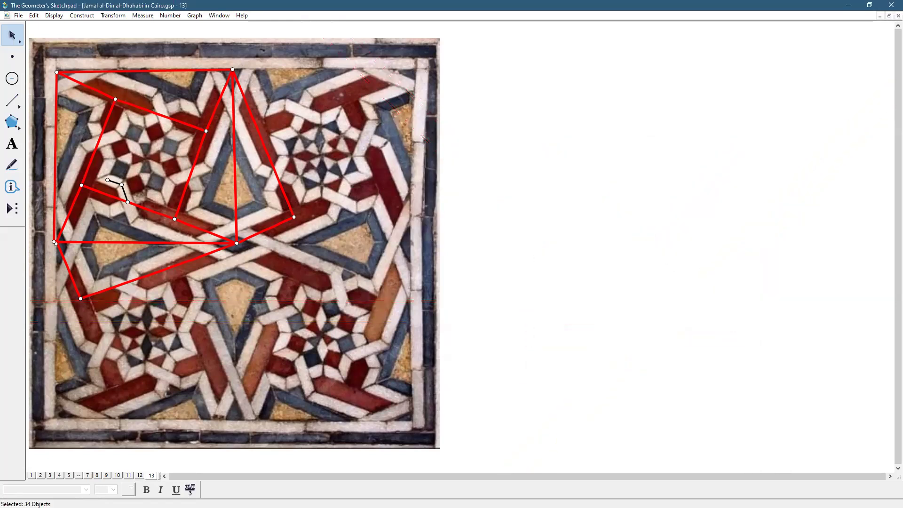
Try the 6 lines tool on two roughly level points in the blank area, and undo the result.
{"action": "left_click", "coordinate": [8, 211]}
{"action": "left_click", "coordinate": [534, 327]}
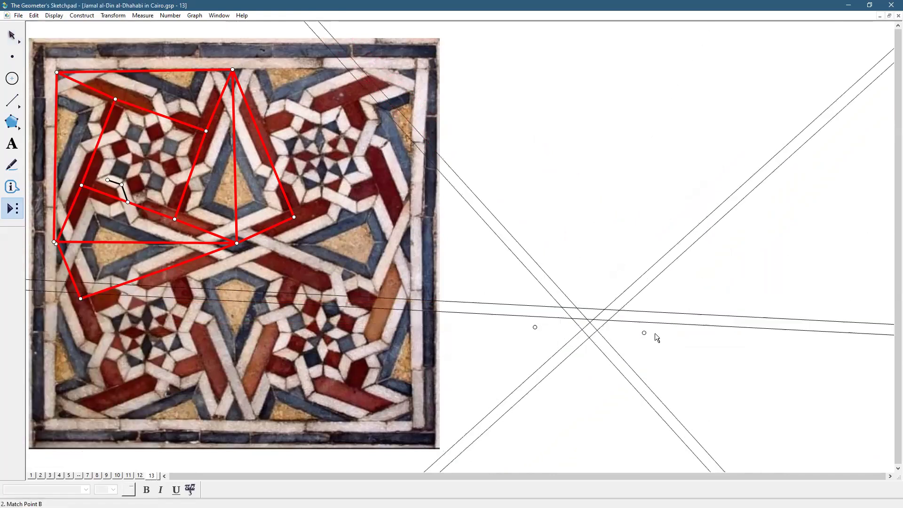
{"action": "left_click", "coordinate": [761, 329]}
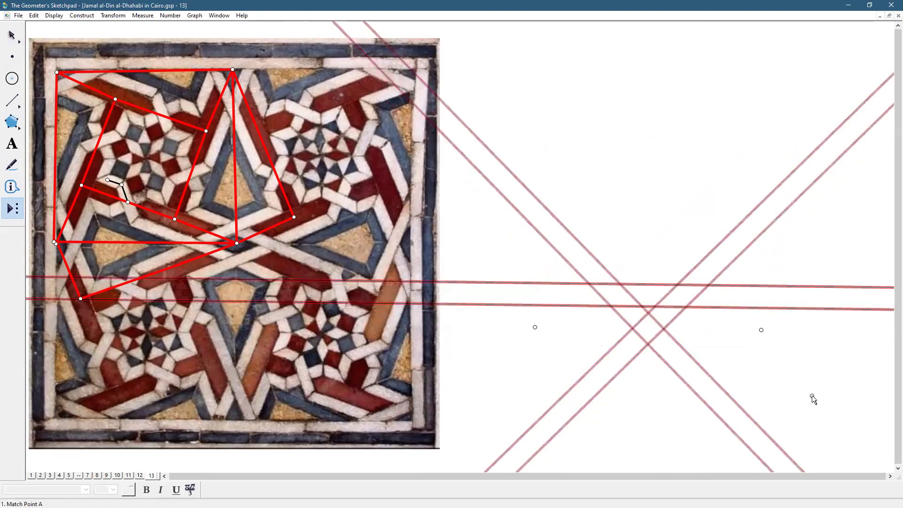
{"action": "key", "text": "ctrl+z"}
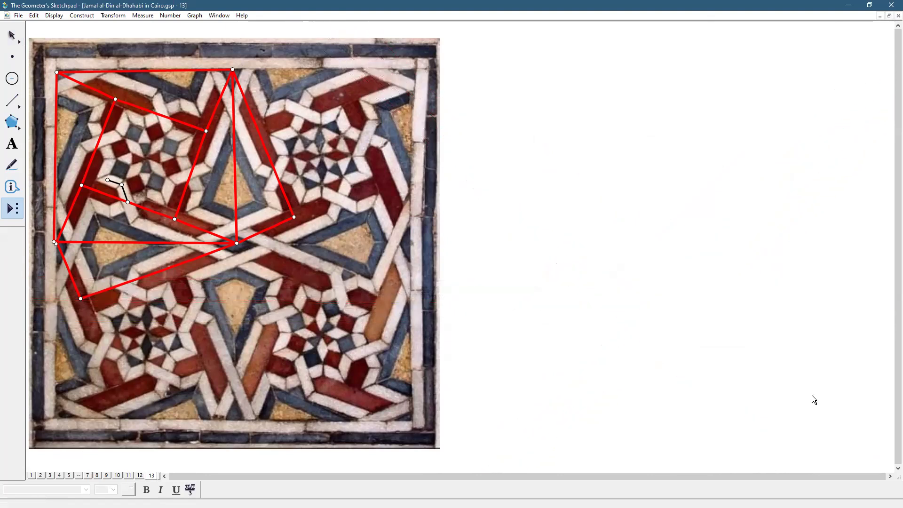
Draw a horizontal segment in the blank area beside the mosaic image.
{"action": "left_click", "coordinate": [14, 34]}
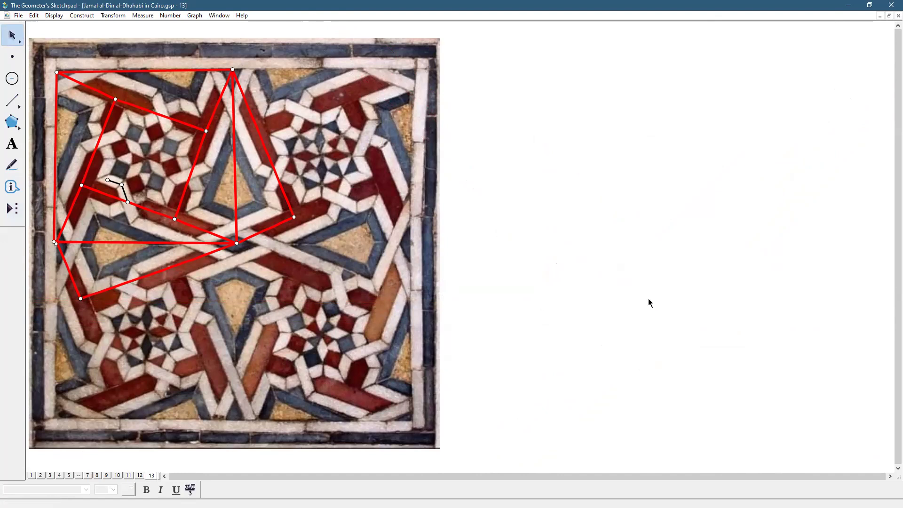
{"action": "left_click", "coordinate": [12, 100]}
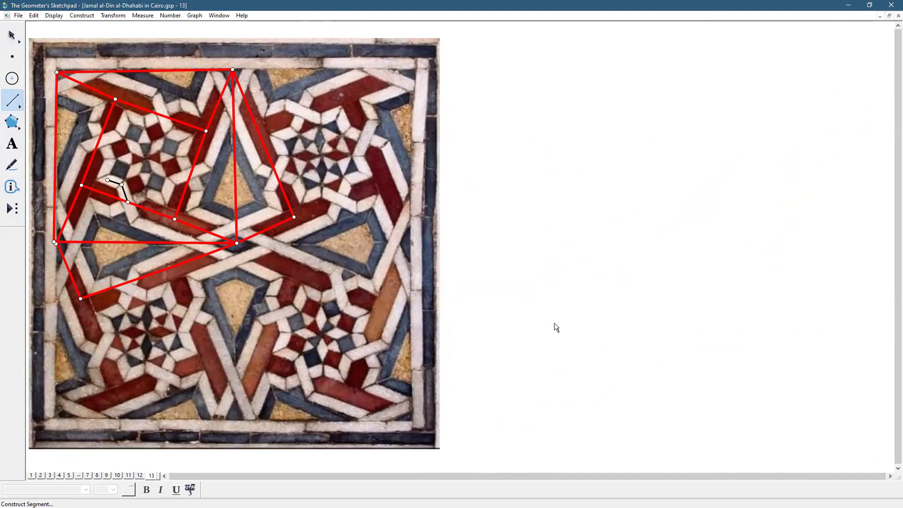
{"action": "left_click_drag", "start_coordinate": [545, 315], "coordinate": [787, 324]}
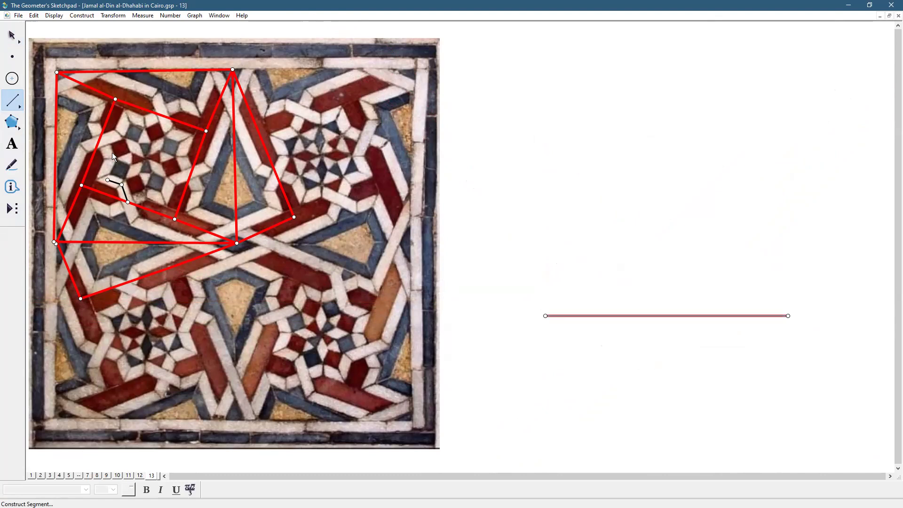
Rotate the segment and its left endpoint by -90/4 degrees about the right endpoint, and hide the rotated endpoint.
{"action": "left_click", "coordinate": [11, 35]}
{"action": "left_click", "coordinate": [753, 300]}
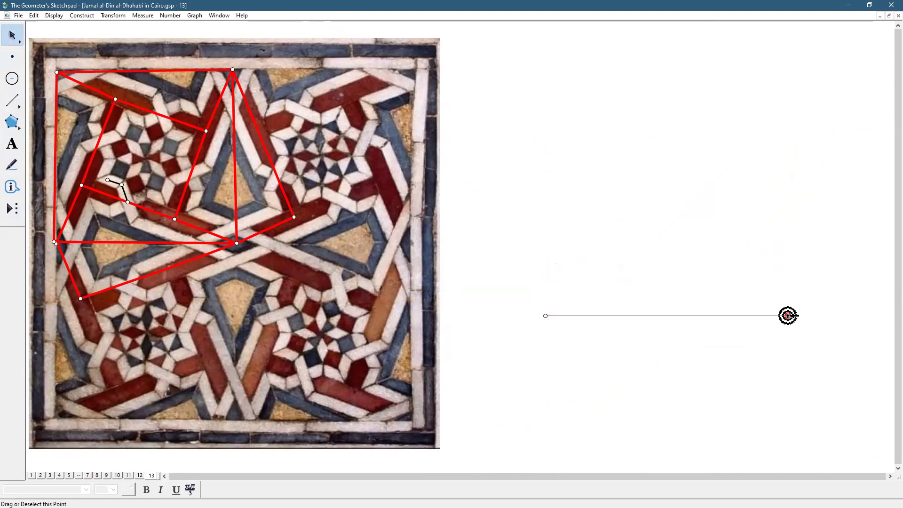
{"action": "left_click_drag", "start_coordinate": [519, 277], "coordinate": [598, 344]}
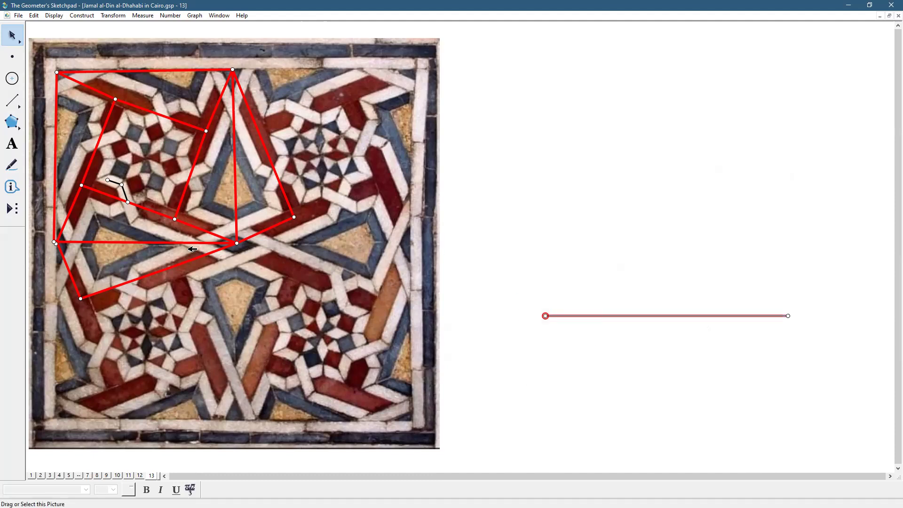
{"action": "left_click", "coordinate": [114, 15]}
{"action": "left_click", "coordinate": [120, 100]}
{"action": "left_click", "coordinate": [450, 181]}
{"action": "type", "text": "/4"}
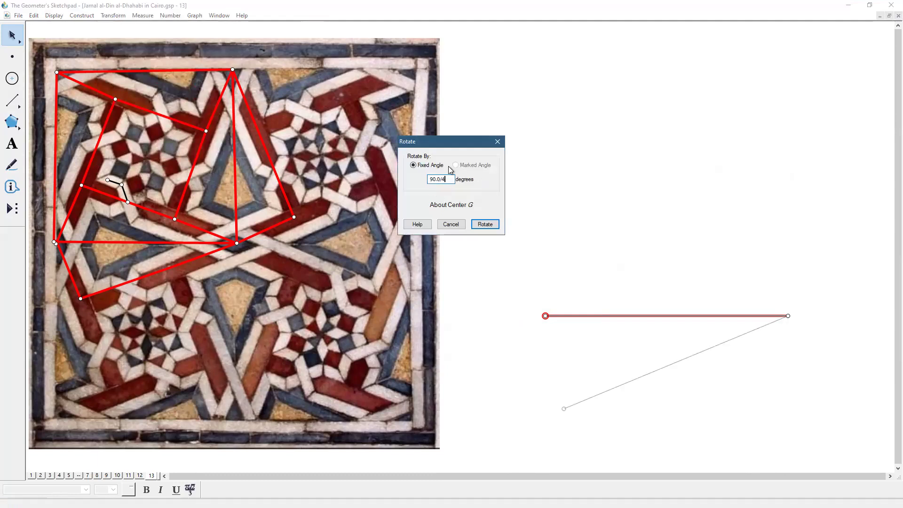
{"action": "type", "text": "-"}
{"action": "left_click", "coordinate": [485, 224]}
{"action": "left_click", "coordinate": [564, 223]}
{"action": "key", "text": "ctrl+h"}
Construct a perpendicular from the horizontal segment's left endpoint to the rotated segment and mark their intersection.
{"action": "left_click", "coordinate": [545, 315]}
{"action": "left_click", "coordinate": [589, 233]}
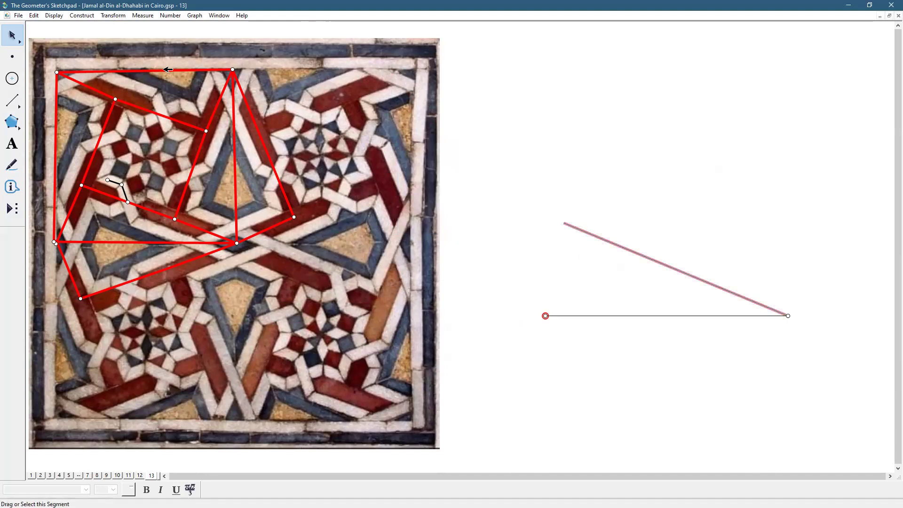
{"action": "left_click", "coordinate": [82, 15]}
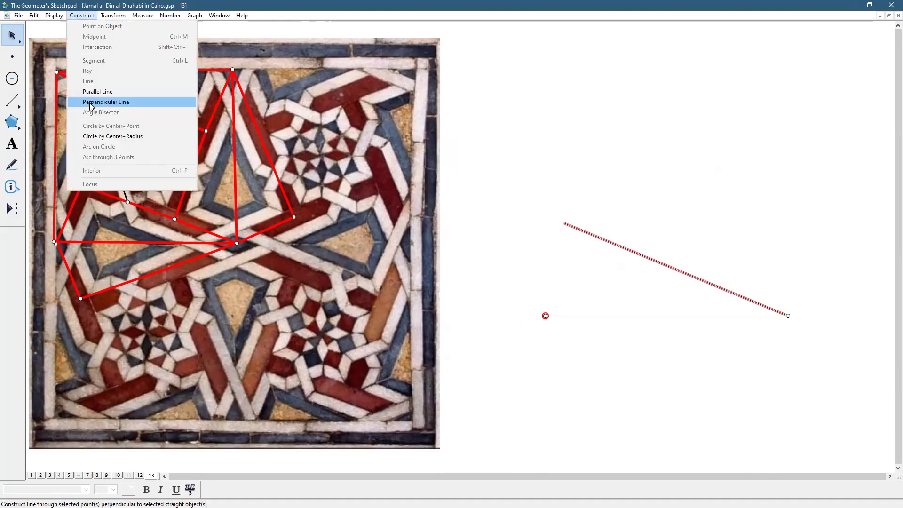
{"action": "left_click", "coordinate": [90, 102]}
{"action": "left_click", "coordinate": [582, 229]}
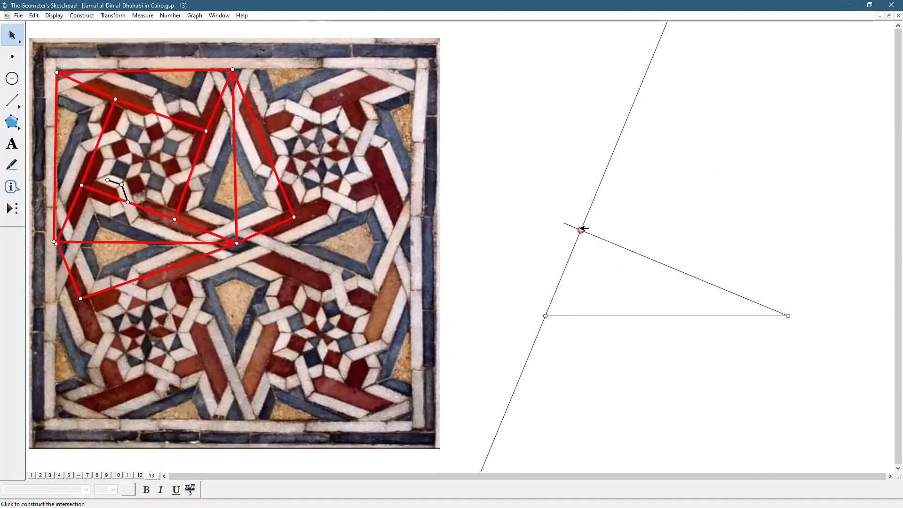
Reflect the intersection point across the horizontal segment.
{"action": "left_click", "coordinate": [643, 315]}
{"action": "left_click", "coordinate": [625, 309]}
{"action": "left_click", "coordinate": [581, 230]}
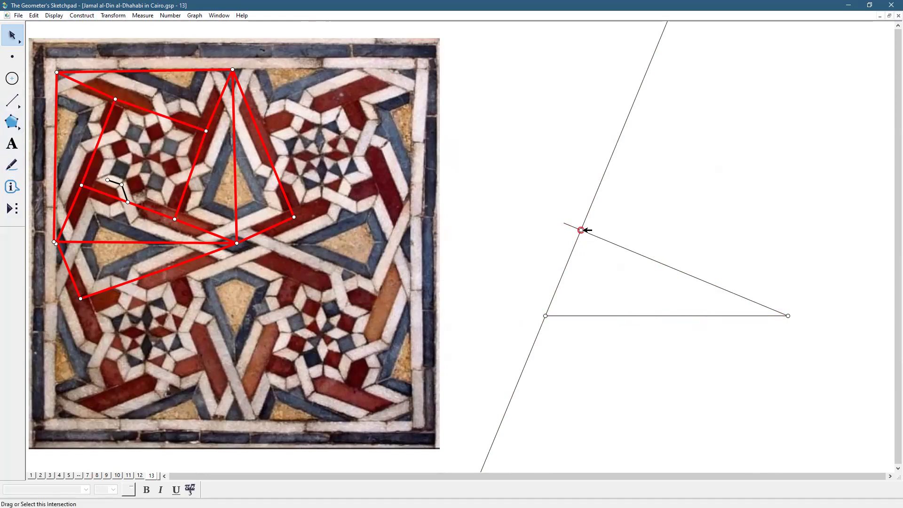
{"action": "left_click", "coordinate": [113, 15]}
{"action": "left_click", "coordinate": [141, 123]}
{"action": "left_click", "coordinate": [615, 356]}
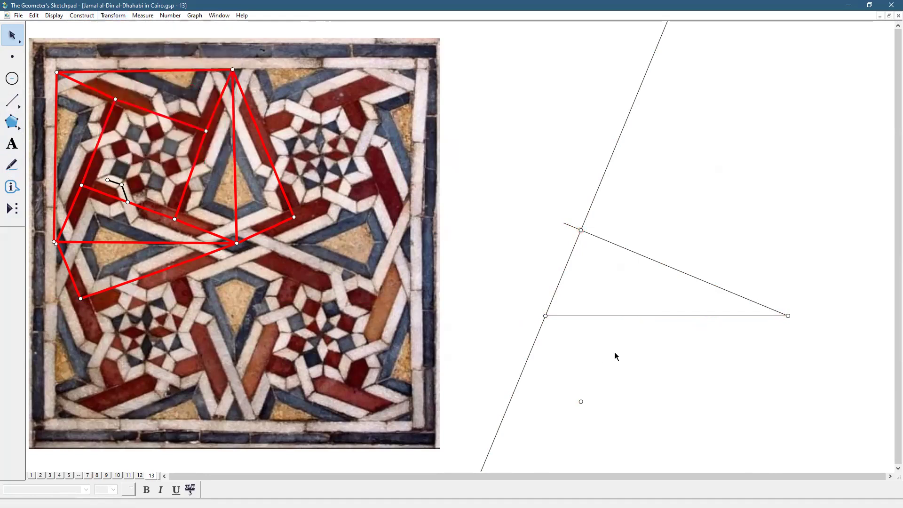
Draw the four sides of the kite around the horizontal segment as thicker solid red segments.
{"action": "left_click", "coordinate": [13, 100]}
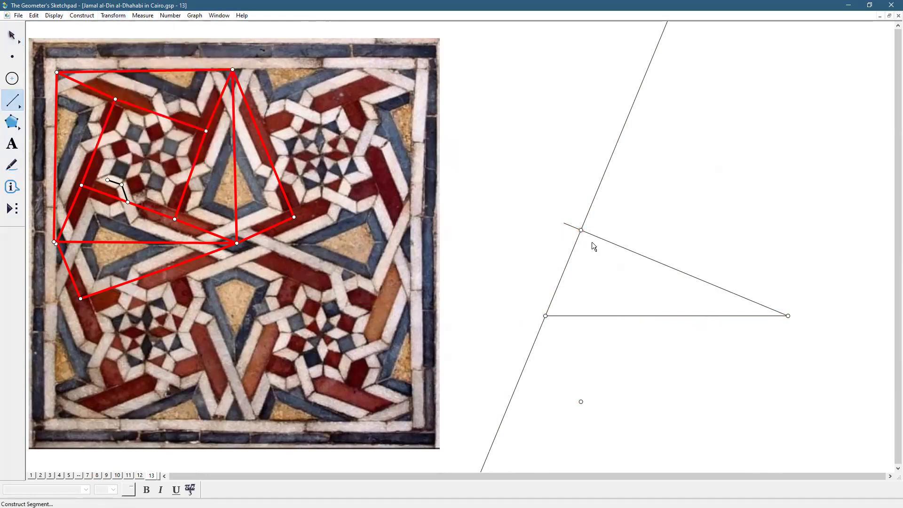
{"action": "left_click", "coordinate": [582, 230]}
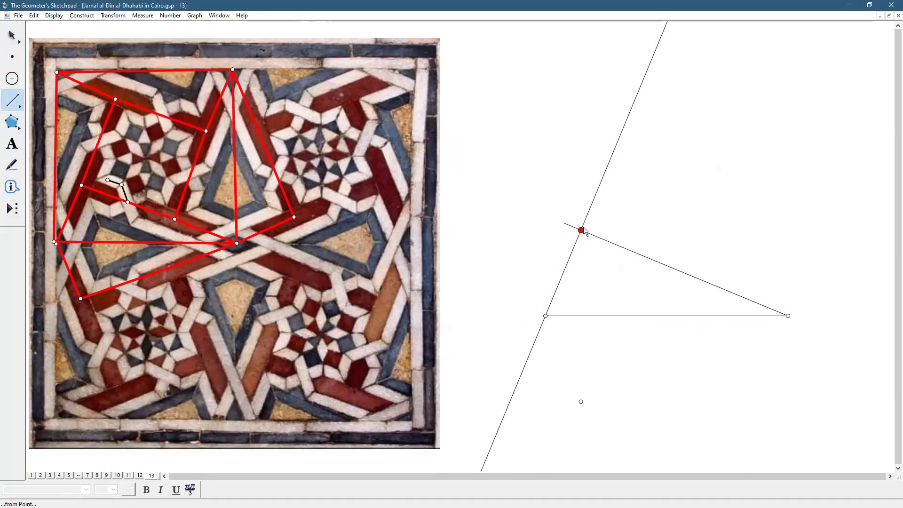
{"action": "left_click", "coordinate": [545, 315]}
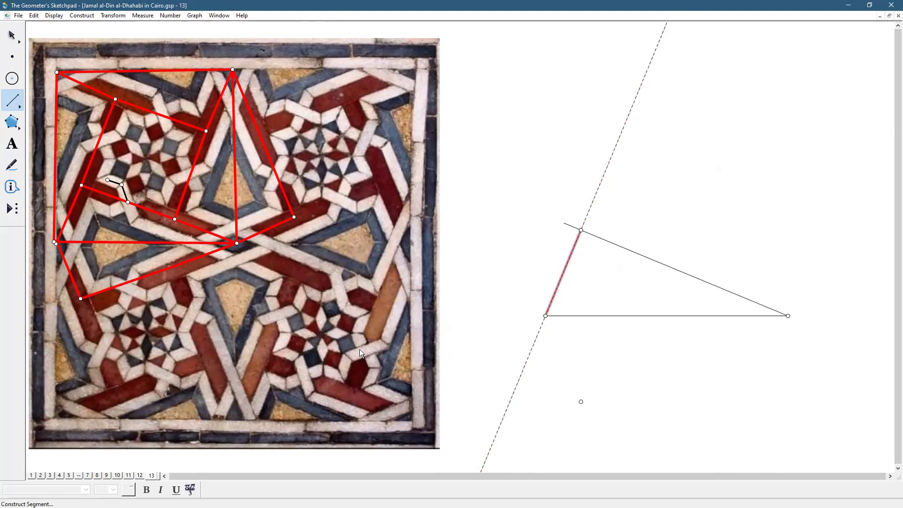
{"action": "left_click", "coordinate": [54, 15]}
{"action": "mouse_move", "coordinate": [80, 37]}
{"action": "left_click", "coordinate": [199, 56]}
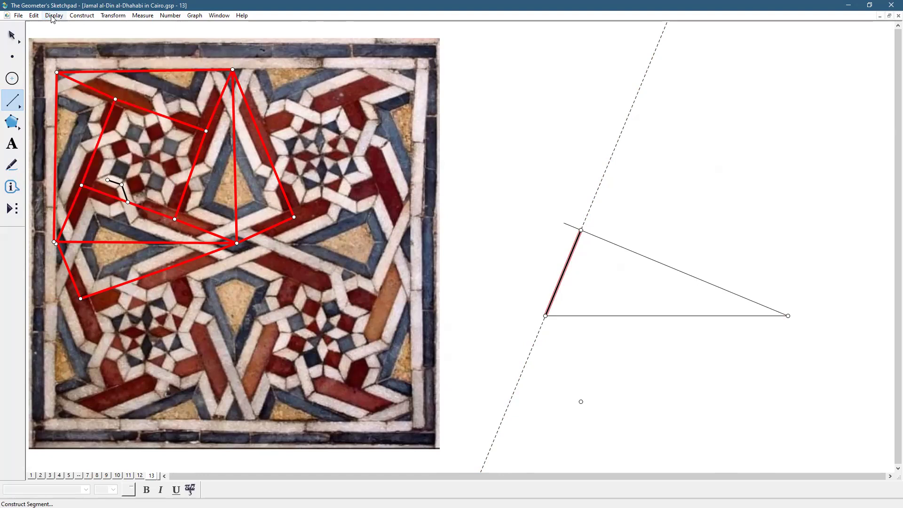
{"action": "left_click", "coordinate": [53, 16]}
{"action": "mouse_move", "coordinate": [63, 46]}
{"action": "left_click", "coordinate": [203, 57]}
{"action": "mouse_move", "coordinate": [546, 316]}
{"action": "left_mouse_down"}
{"action": "mouse_move", "coordinate": [582, 372]}
{"action": "mouse_move", "coordinate": [585, 403]}
{"action": "mouse_move", "coordinate": [748, 324]}
{"action": "mouse_move", "coordinate": [783, 316]}
{"action": "mouse_move", "coordinate": [800, 324]}
{"action": "mouse_move", "coordinate": [645, 282]}
{"action": "mouse_move", "coordinate": [581, 232]}
{"action": "left_mouse_up"}
{"action": "key", "text": "Escape"}
Hide the dashed perpendicular line and the rotated black segment that extends past the kite's upper vertex.
{"action": "left_click_drag", "start_coordinate": [520, 143], "coordinate": [643, 178]}
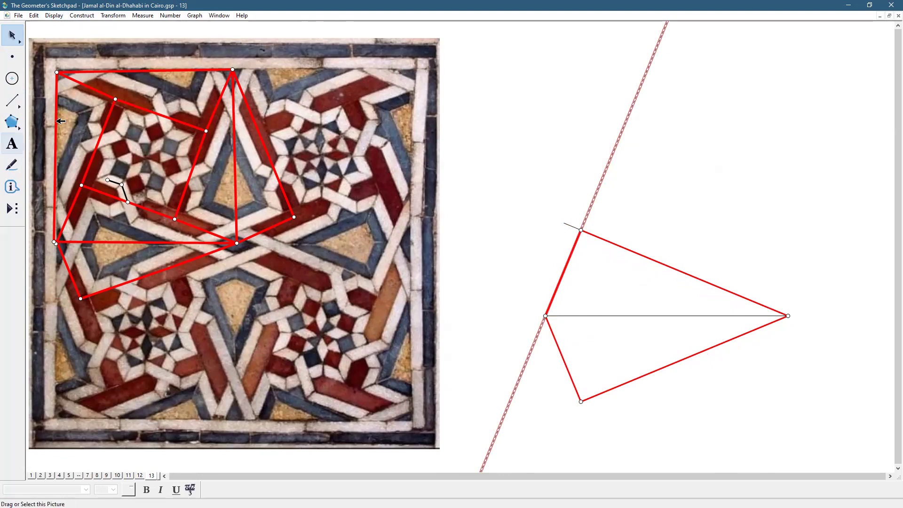
{"action": "left_click", "coordinate": [572, 226], "text": "shift"}
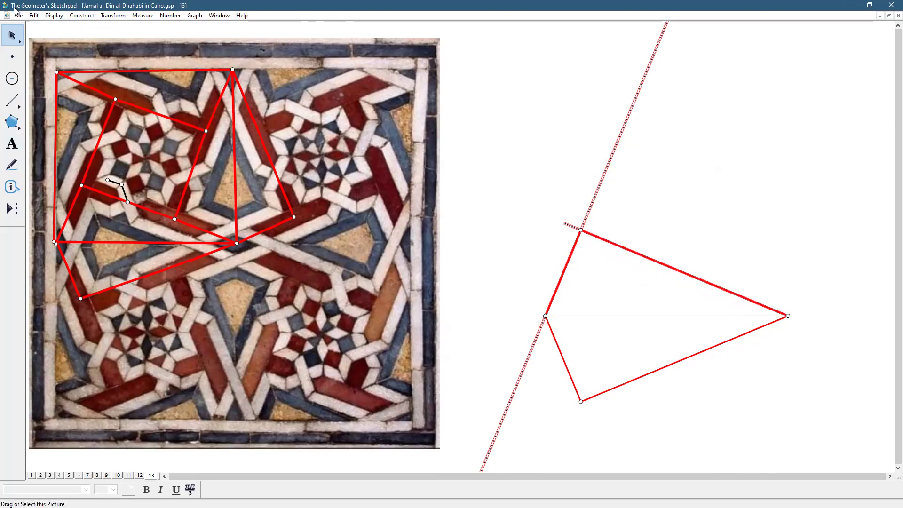
{"action": "left_click", "coordinate": [53, 16]}
{"action": "left_click", "coordinate": [69, 71]}
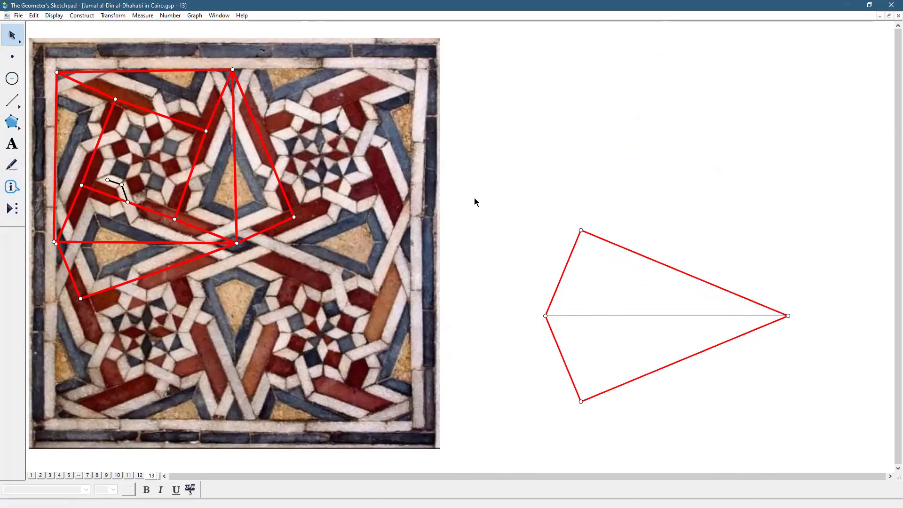
Try placing the star decorated custom tool from the kite's upper vertex along its upper long side, then undo each attempt.
{"action": "left_click", "coordinate": [176, 219]}
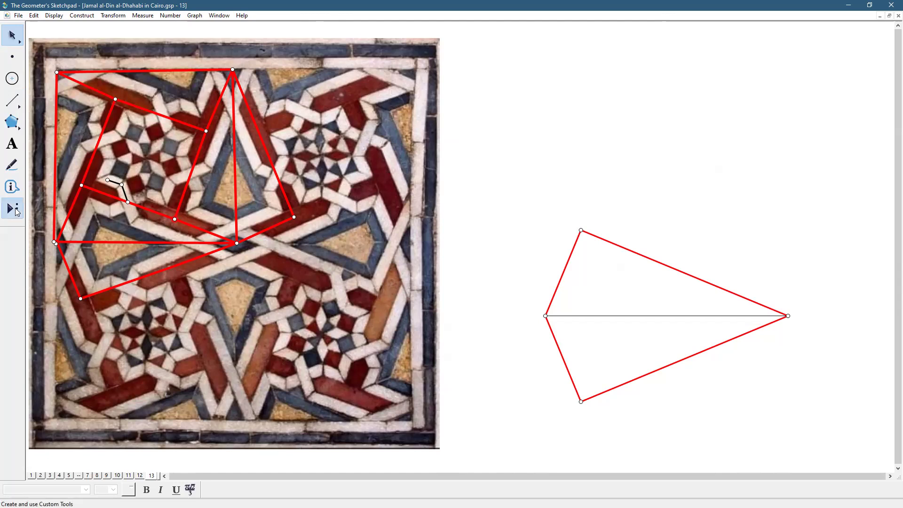
{"action": "left_click", "coordinate": [14, 208]}
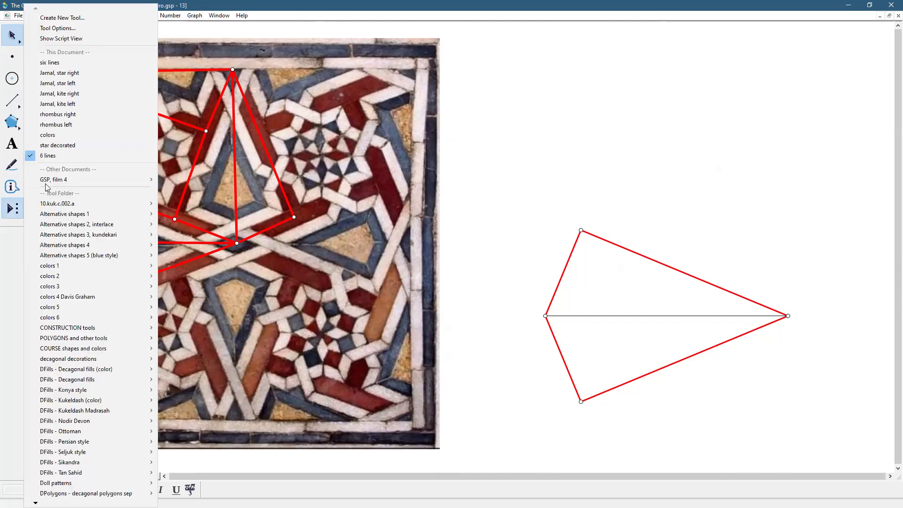
{"action": "left_click", "coordinate": [53, 149]}
{"action": "left_click", "coordinate": [582, 230]}
{"action": "left_click", "coordinate": [639, 253]}
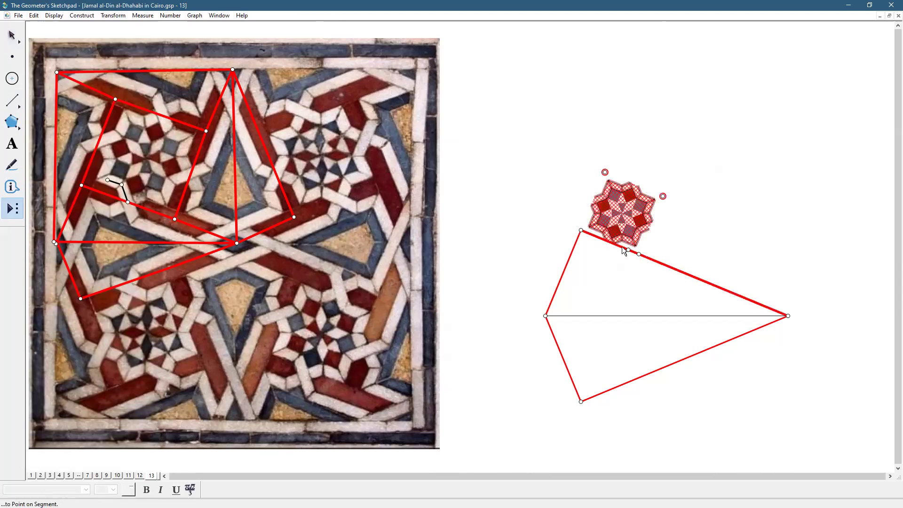
{"action": "key", "text": "ctrl+z"}
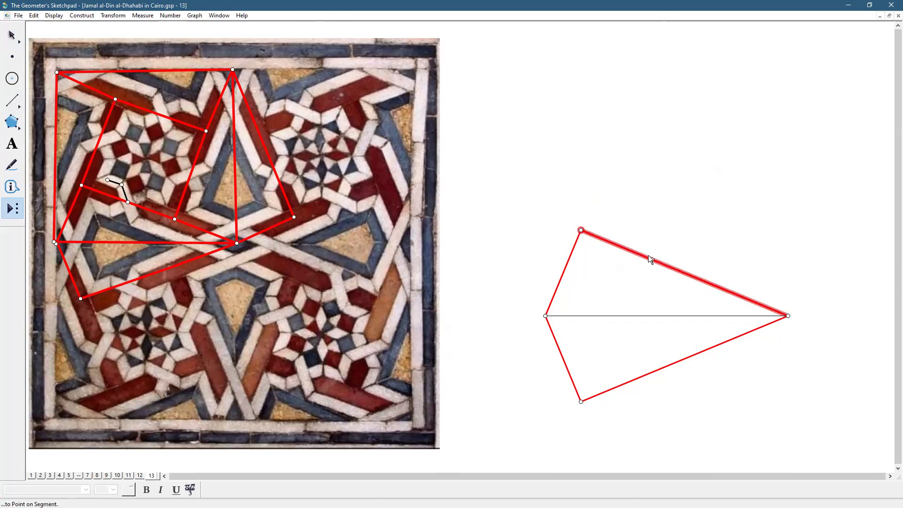
{"action": "left_click", "coordinate": [581, 230]}
{"action": "left_click", "coordinate": [674, 269]}
{"action": "key", "text": "ctrl+z"}
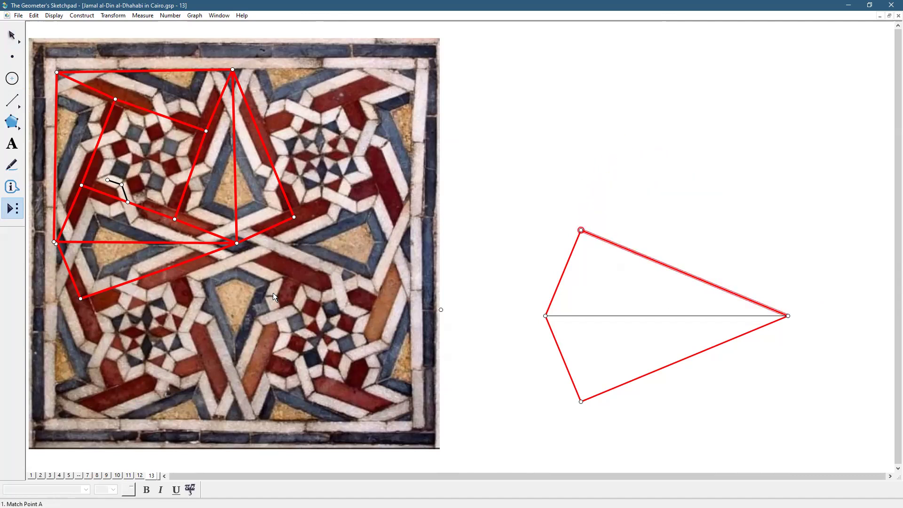
{"action": "left_click", "coordinate": [12, 36]}
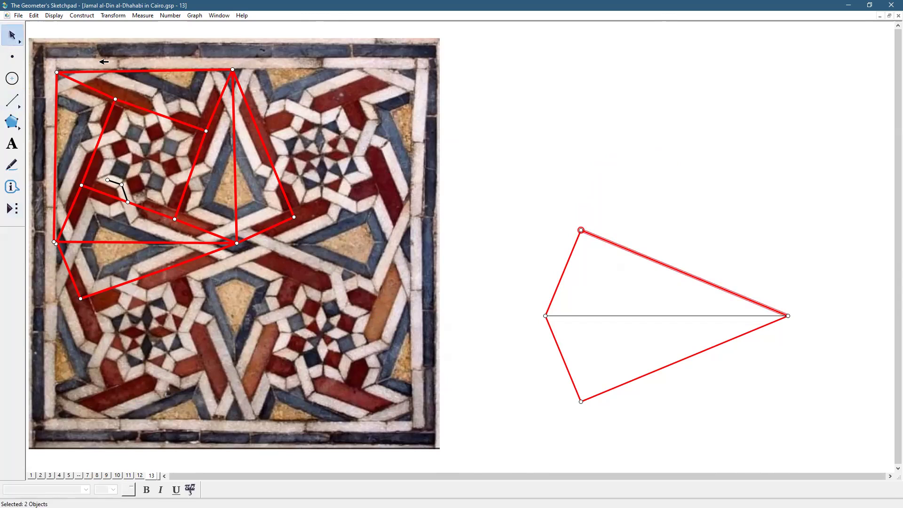
{"action": "left_click", "coordinate": [583, 143]}
{"action": "left_click", "coordinate": [174, 219]}
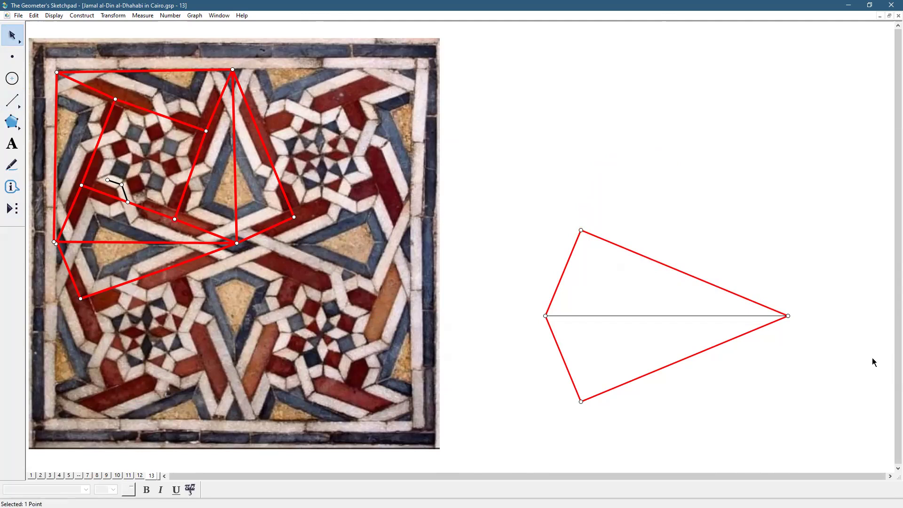
{"action": "left_click", "coordinate": [788, 316], "text": "shift"}
{"action": "left_click", "coordinate": [581, 230], "text": "shift"}
{"action": "left_click", "coordinate": [545, 316], "text": "shift"}
{"action": "left_click", "coordinate": [81, 15]}
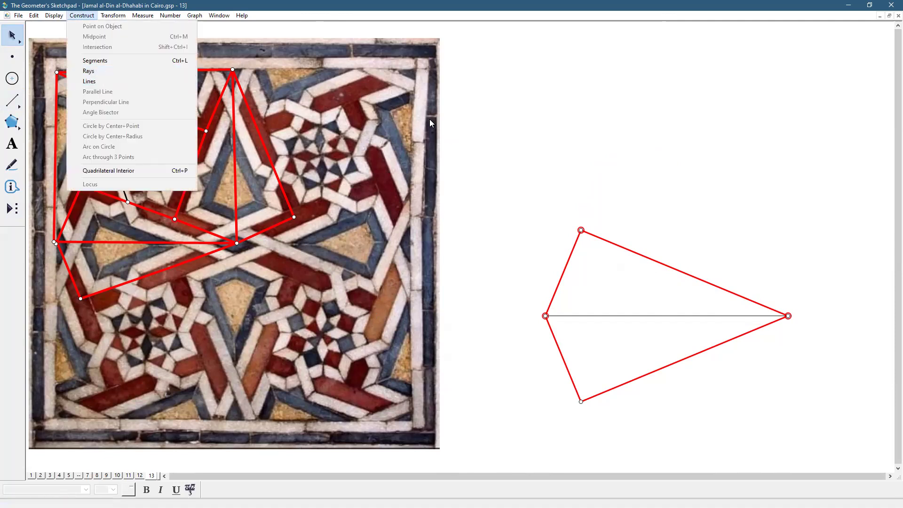
{"action": "left_click", "coordinate": [539, 128]}
{"action": "left_click", "coordinate": [718, 196]}
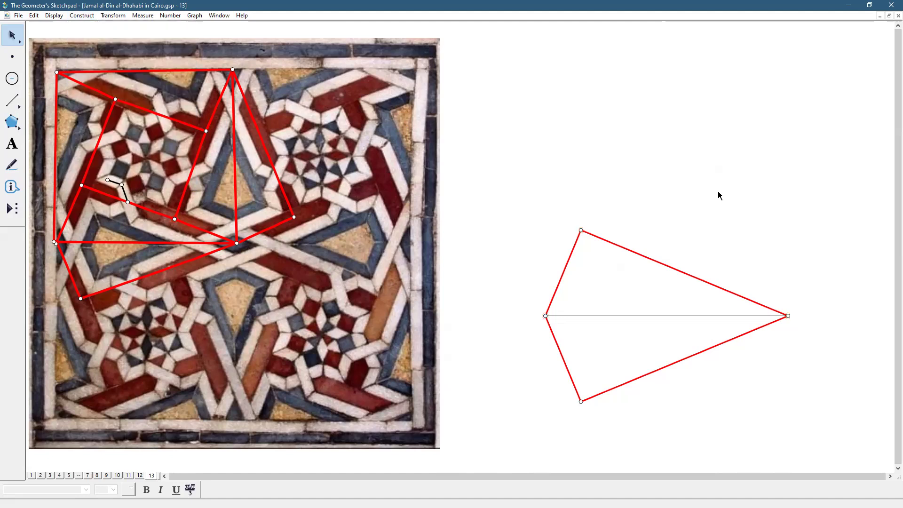
Construct the angle bisector at the kite's upper vertex and mark its intersection with the horizontal segment.
{"action": "left_click", "coordinate": [718, 285]}
{"action": "left_click", "coordinate": [567, 264], "text": "shift"}
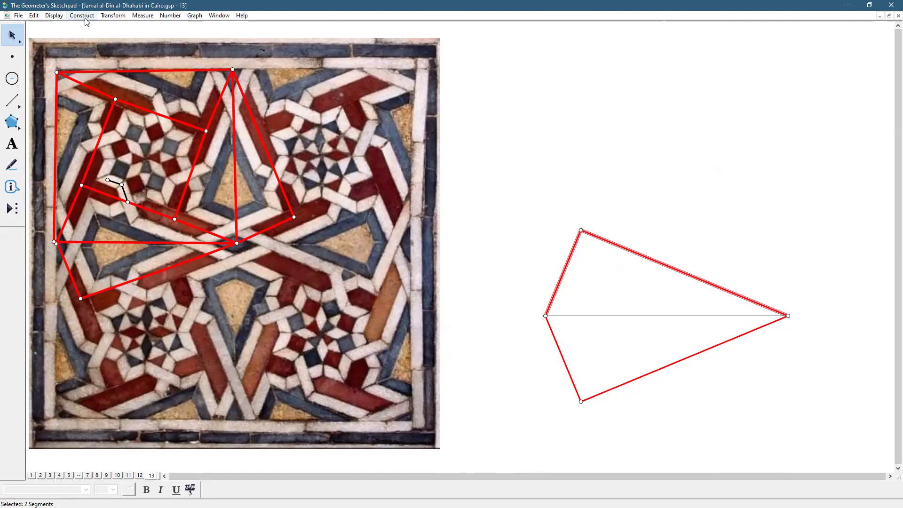
{"action": "left_click", "coordinate": [102, 112]}
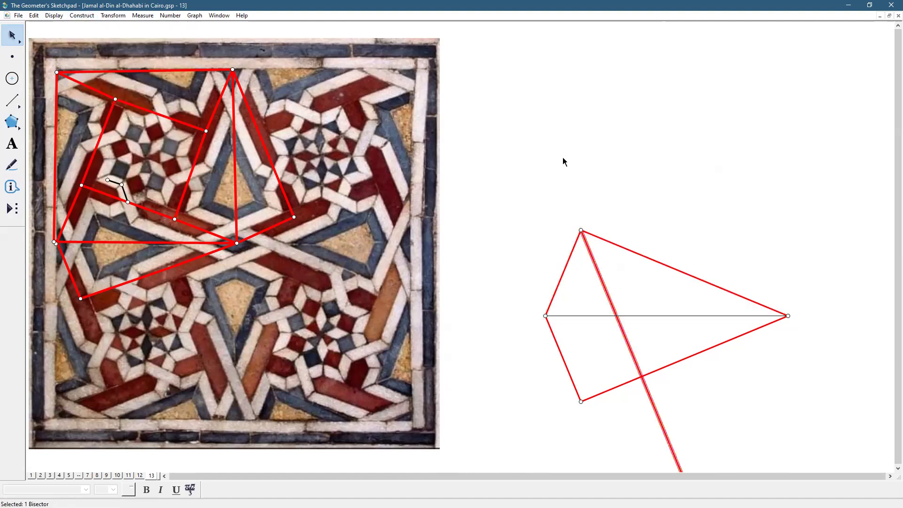
{"action": "left_click", "coordinate": [616, 316]}
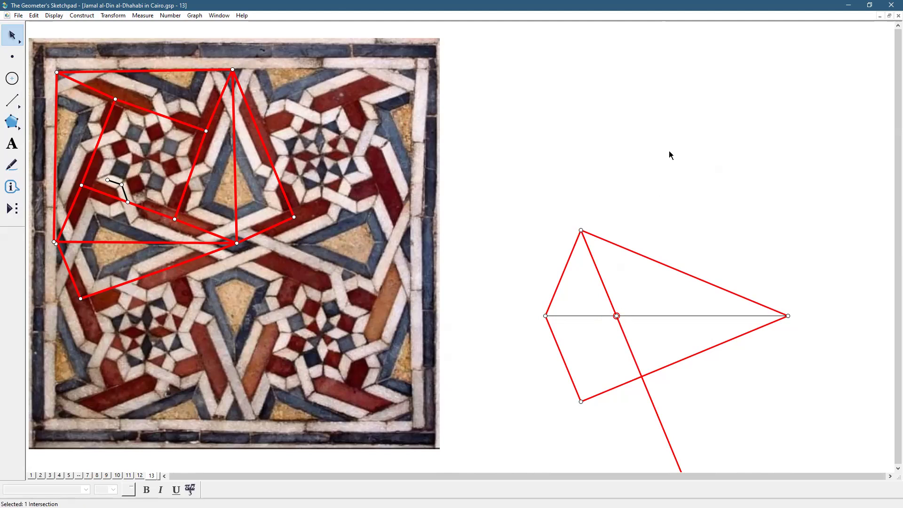
Draw a circle centred on that intersection through the kite's upper vertex and mark where it crosses the two long sides.
{"action": "left_click", "coordinate": [13, 78]}
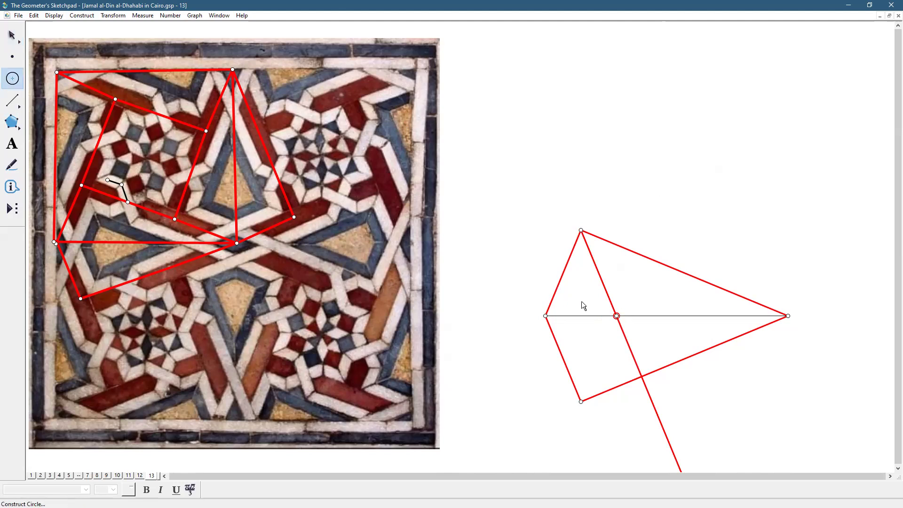
{"action": "left_click_drag", "start_coordinate": [616, 316], "coordinate": [582, 231]}
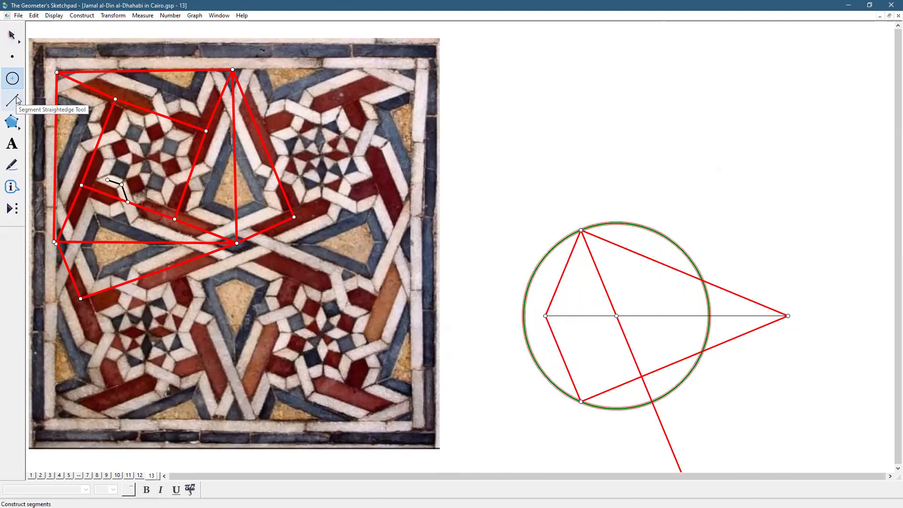
{"action": "left_click", "coordinate": [12, 57]}
{"action": "left_click", "coordinate": [702, 281]}
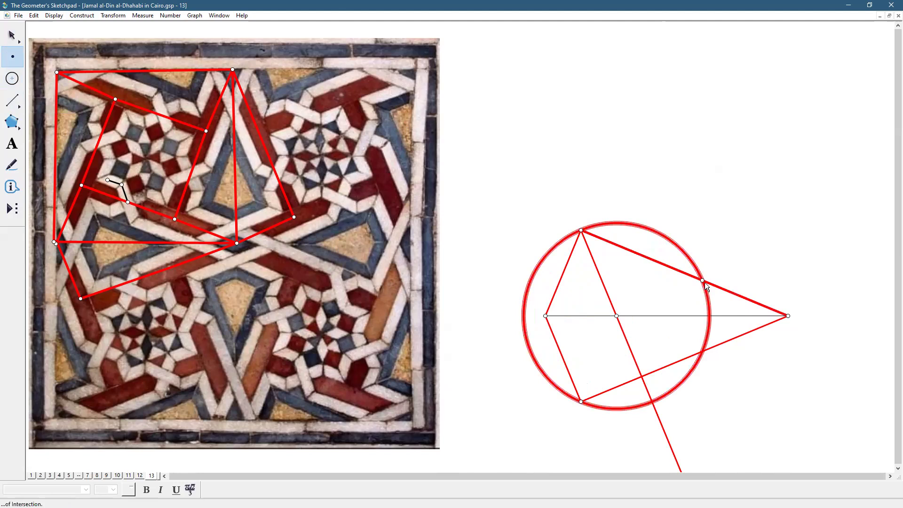
{"action": "left_click", "coordinate": [702, 351]}
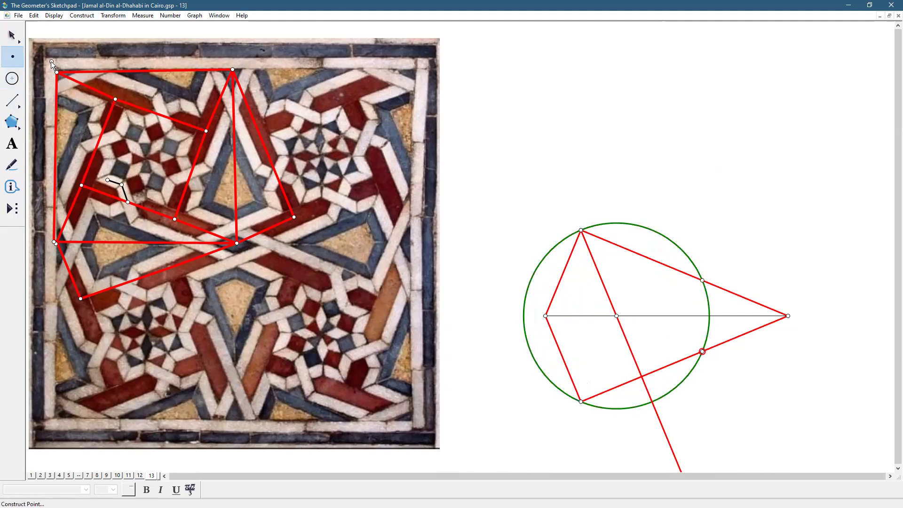
Hide the circle, the angle bisector and the circle's centre point on the horizontal segment.
{"action": "left_click", "coordinate": [12, 35]}
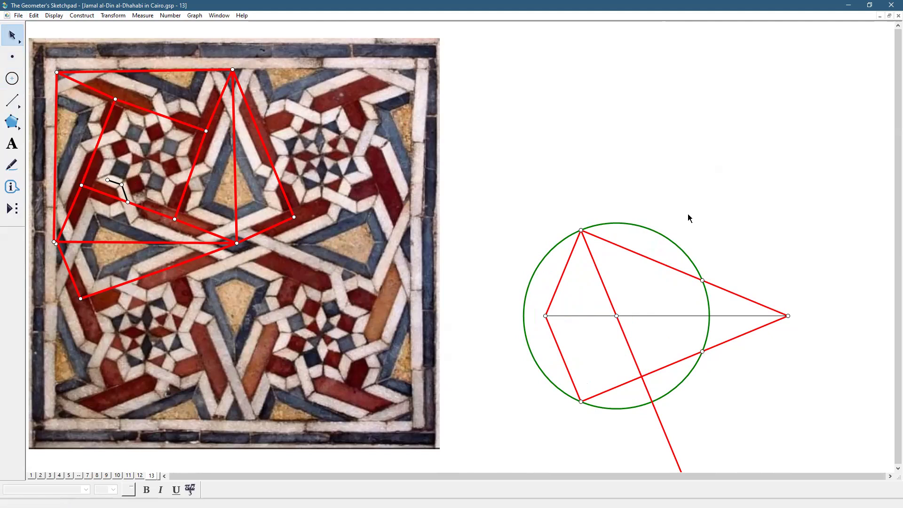
{"action": "left_click", "coordinate": [672, 241]}
{"action": "left_click", "coordinate": [616, 297]}
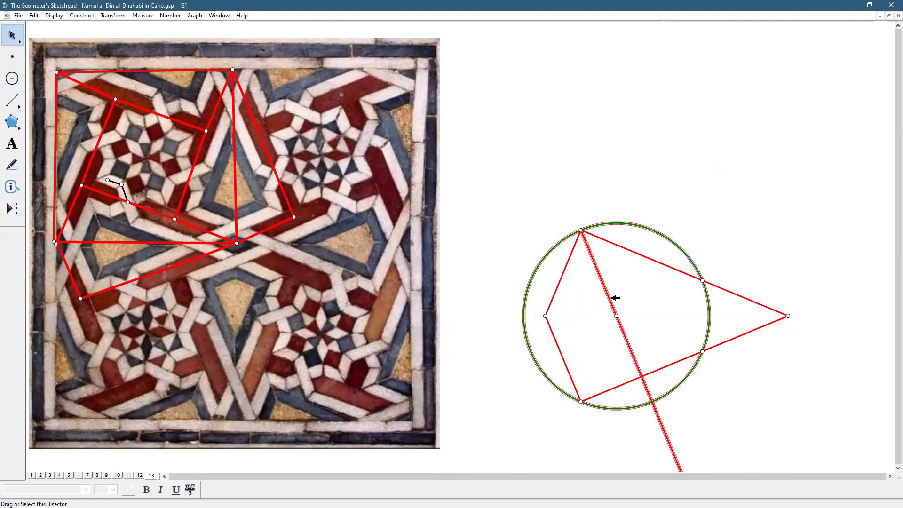
{"action": "left_click", "coordinate": [34, 17]}
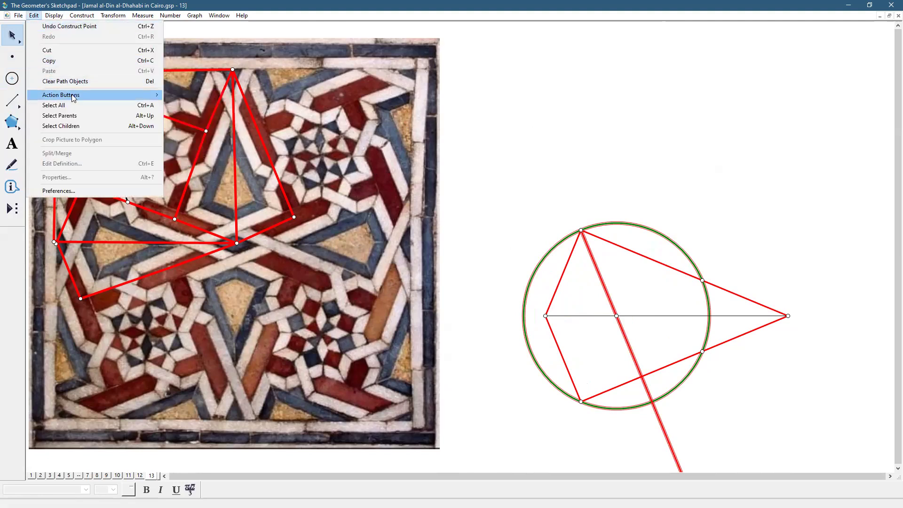
{"action": "mouse_move", "coordinate": [73, 97]}
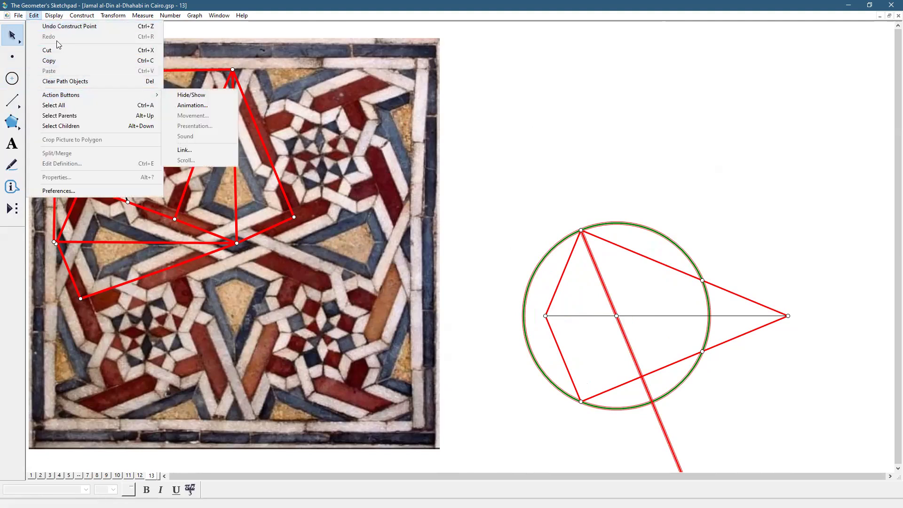
{"action": "mouse_move", "coordinate": [54, 16]}
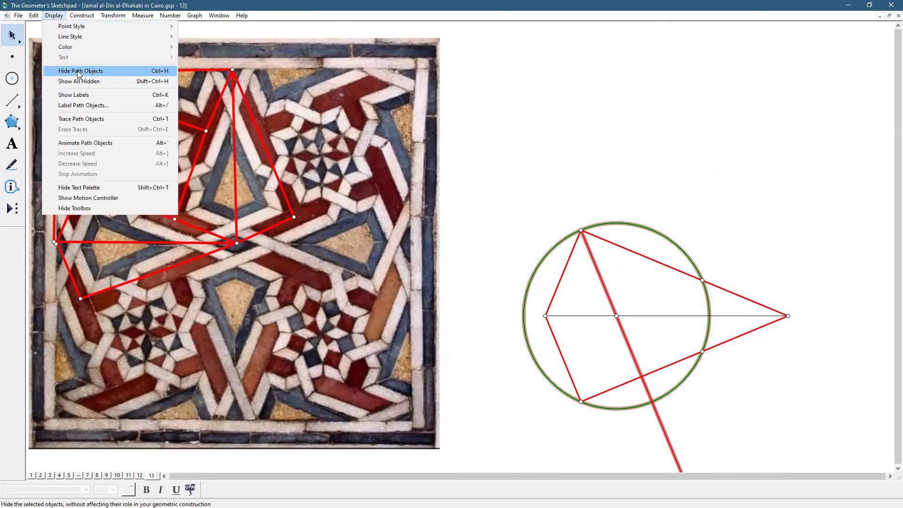
{"action": "key", "text": "Return"}
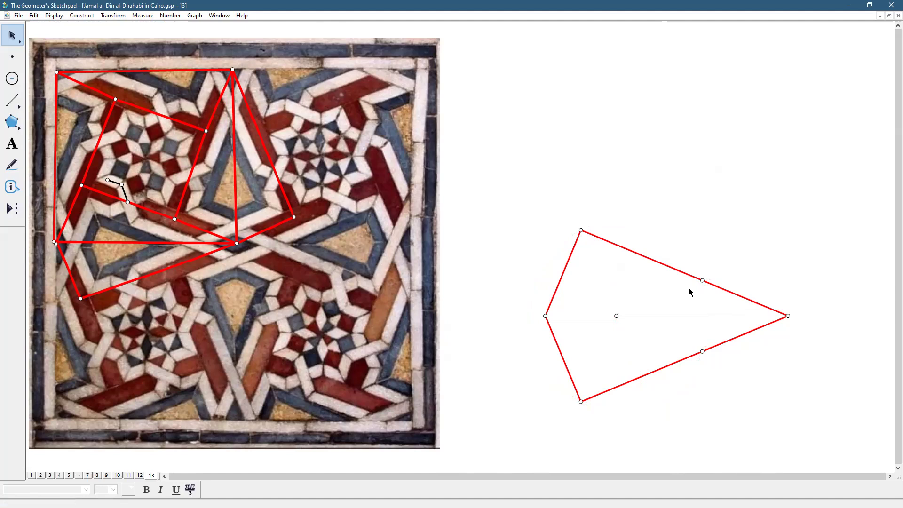
{"action": "left_click", "coordinate": [617, 316]}
{"action": "left_click", "coordinate": [54, 15]}
{"action": "left_click", "coordinate": [73, 75]}
Try the star decorated custom tool between the kite's upper vertex and the marked point on the upper long side, then undo it.
{"action": "left_click", "coordinate": [12, 208]}
{"action": "left_click", "coordinate": [581, 231]}
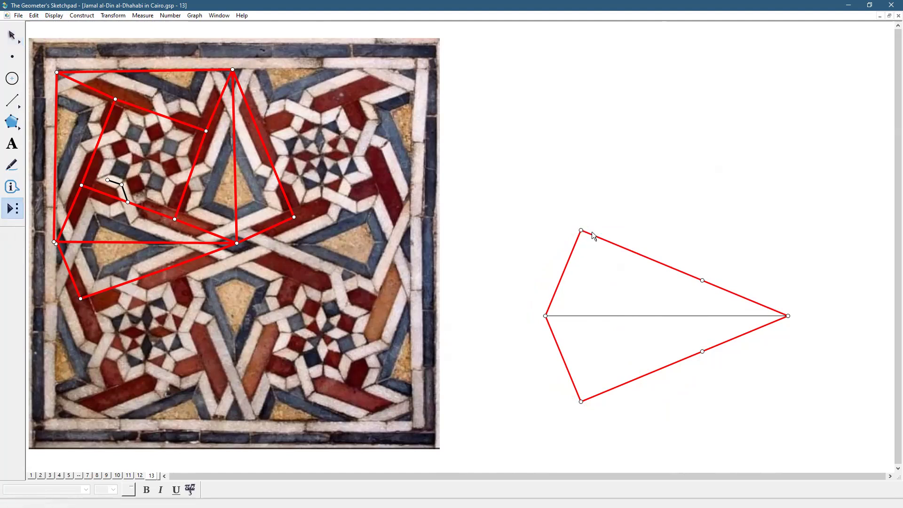
{"action": "left_click", "coordinate": [703, 281]}
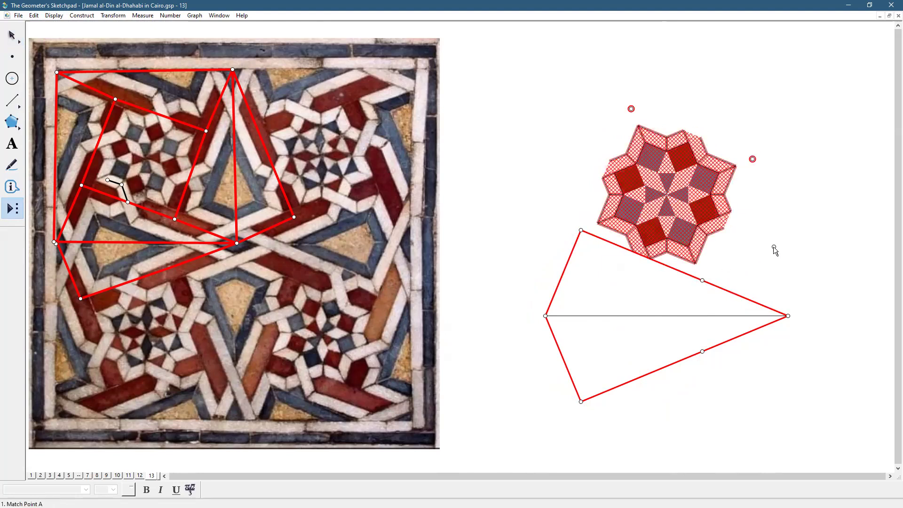
{"action": "key", "text": "ctrl+z"}
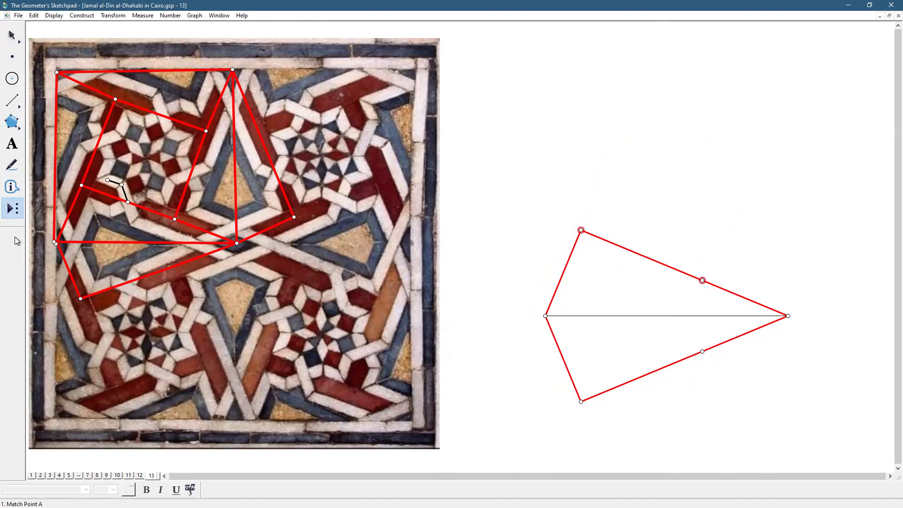
Try the 6 lines custom tool from the kite's upper vertex to the marked point on the upper long side, then undo it.
{"action": "left_click", "coordinate": [15, 213]}
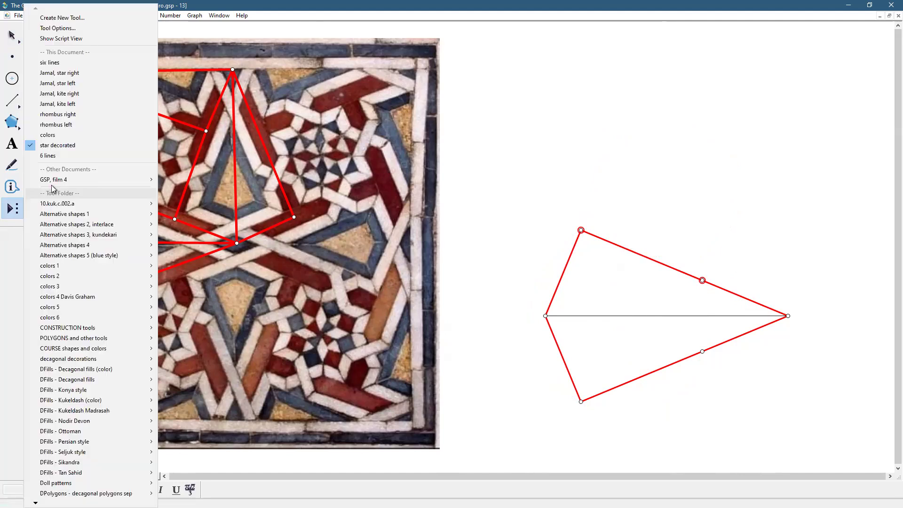
{"action": "left_click", "coordinate": [58, 158]}
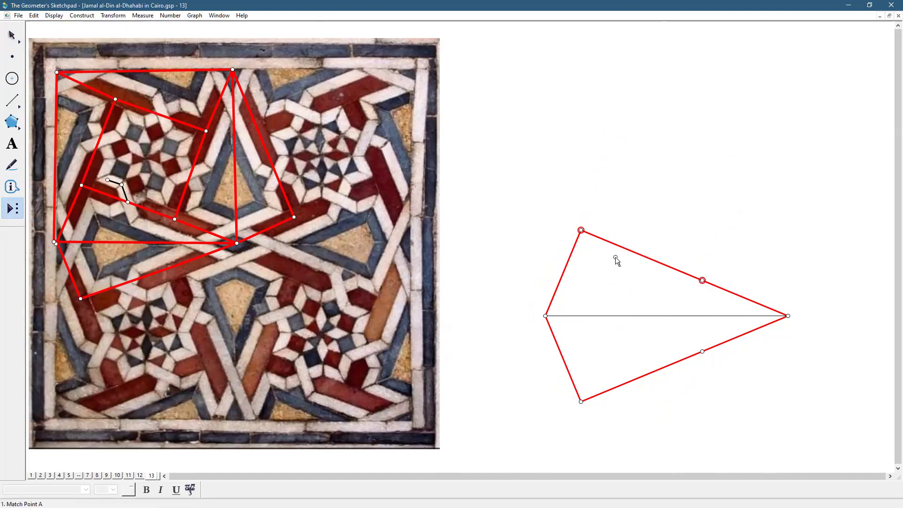
{"action": "left_click", "coordinate": [581, 230]}
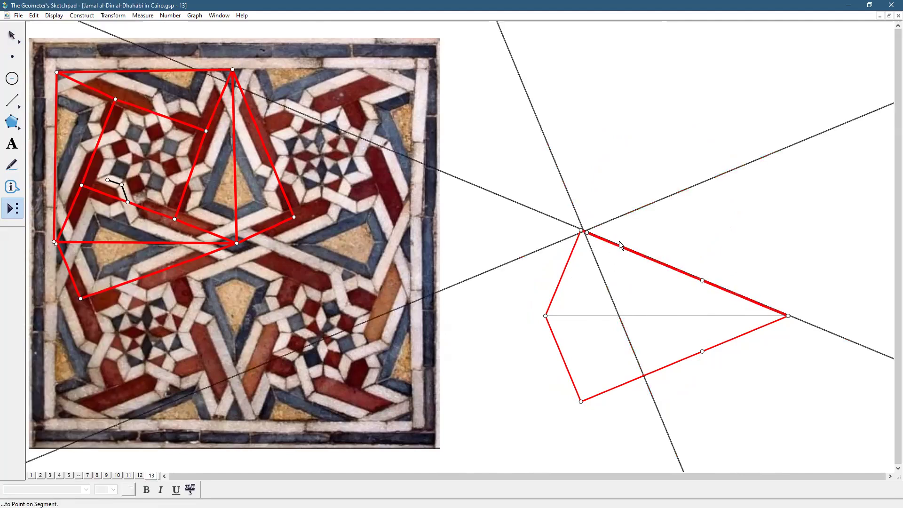
{"action": "left_click", "coordinate": [702, 281]}
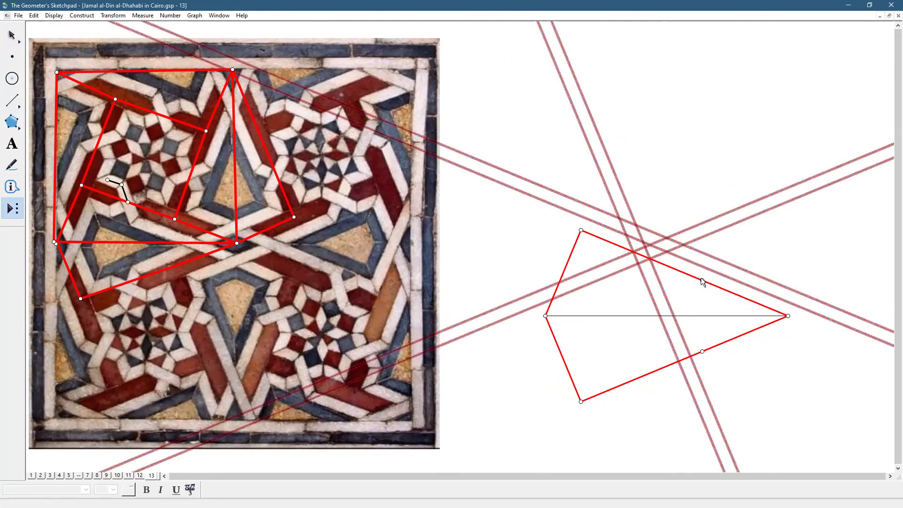
{"action": "key", "text": "ctrl+z"}
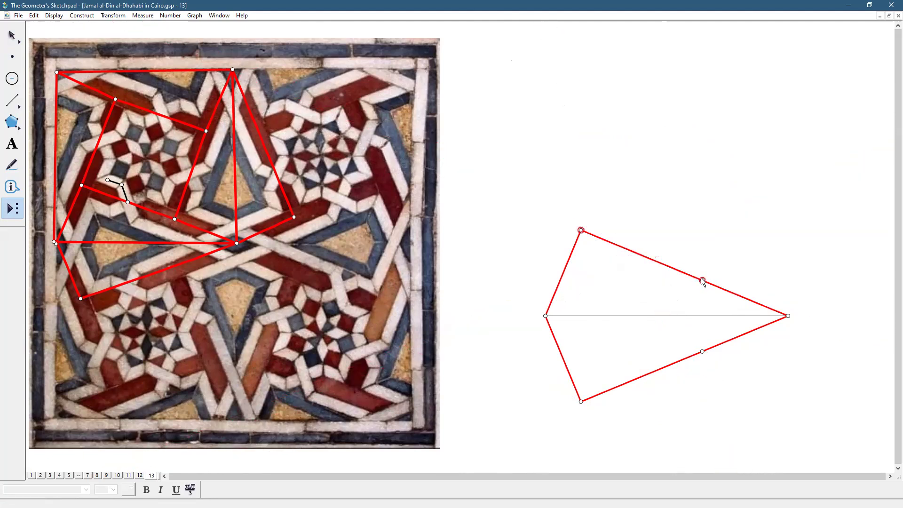
Try the 6 lines tool in reverse, from the upper side's marked point to the upper vertex, then undo it.
{"action": "left_click", "coordinate": [581, 230]}
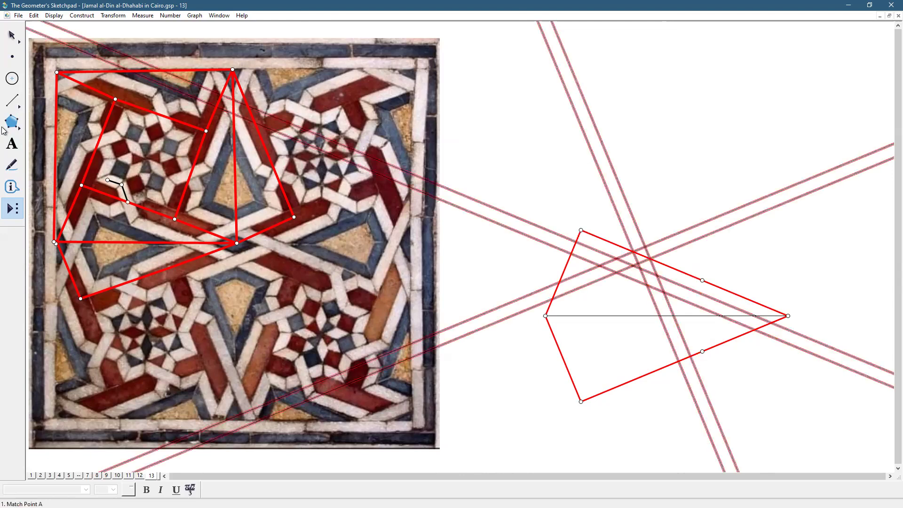
{"action": "left_click", "coordinate": [13, 34]}
{"action": "left_click", "coordinate": [544, 150]}
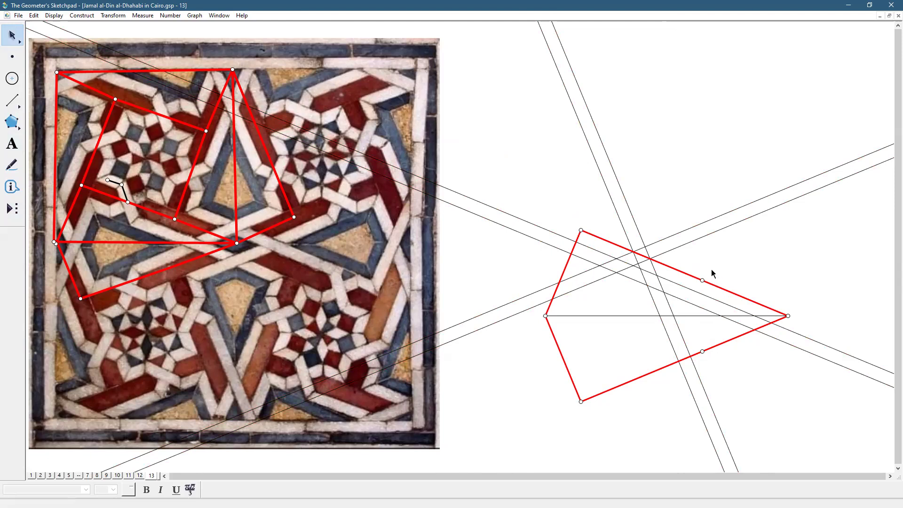
{"action": "key", "text": "ctrl+z"}
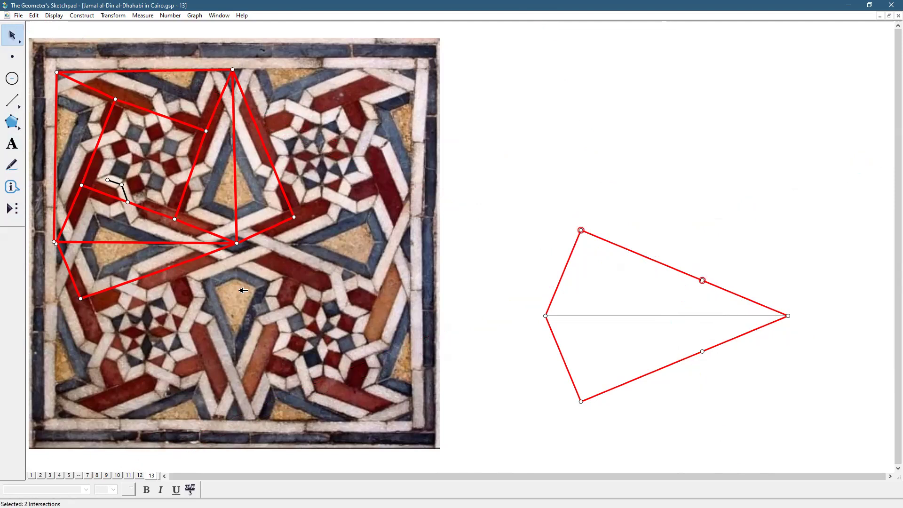
Apply the 6 lines custom tool from the marked point on the kite's upper long side to its upper vertex.
{"action": "left_click", "coordinate": [13, 208]}
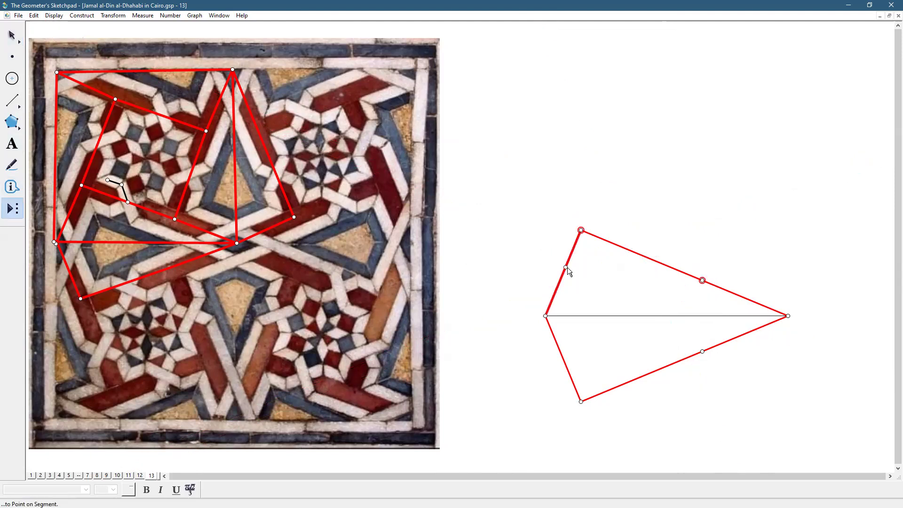
{"action": "left_click", "coordinate": [702, 280]}
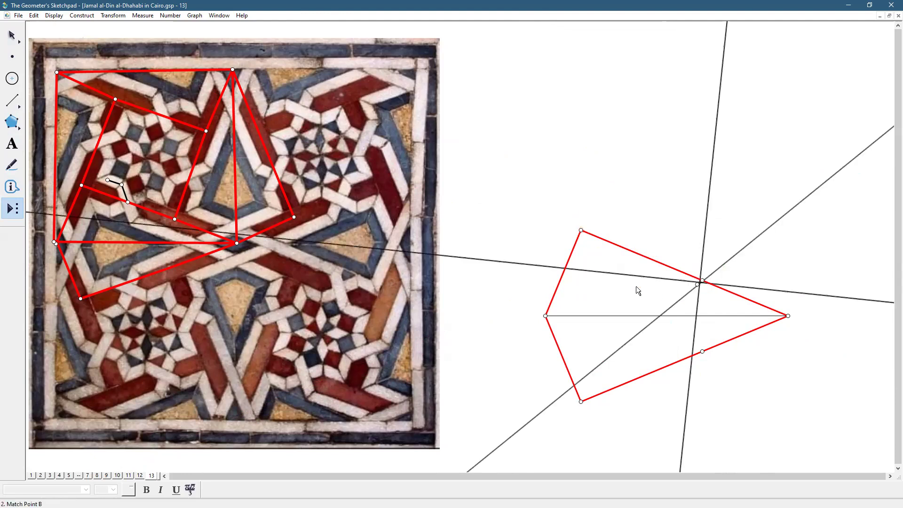
{"action": "left_click", "coordinate": [581, 231]}
{"action": "left_click", "coordinate": [13, 36]}
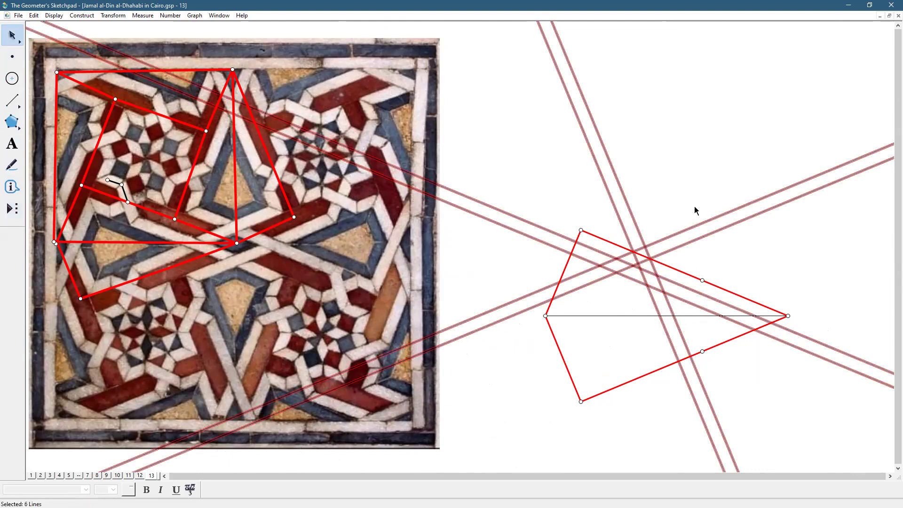
{"action": "left_click", "coordinate": [723, 185]}
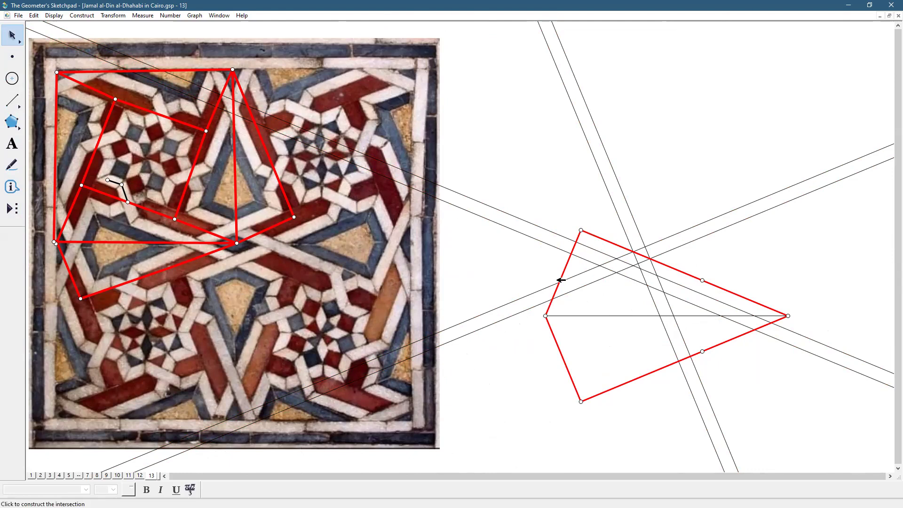
Reflect the two lines parallel to the kite's upper long side across the horizontal segment.
{"action": "left_click", "coordinate": [774, 315]}
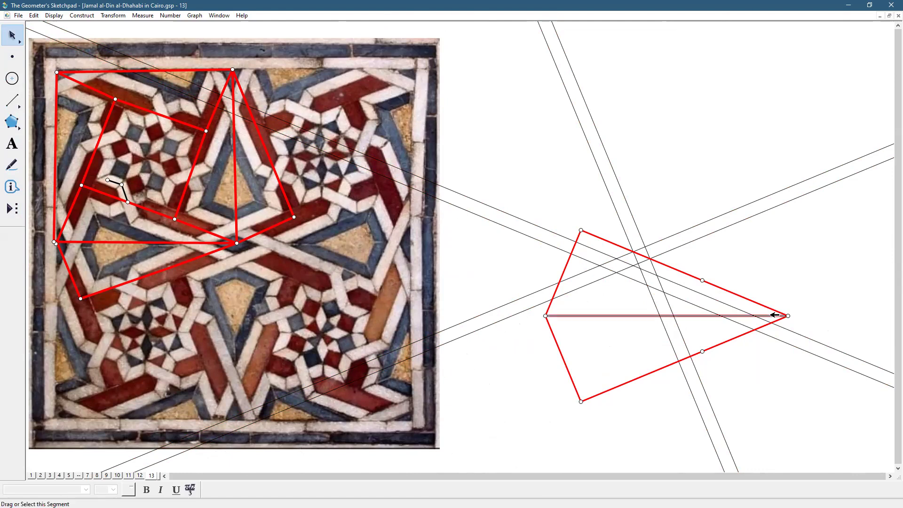
{"action": "left_click", "coordinate": [730, 305]}
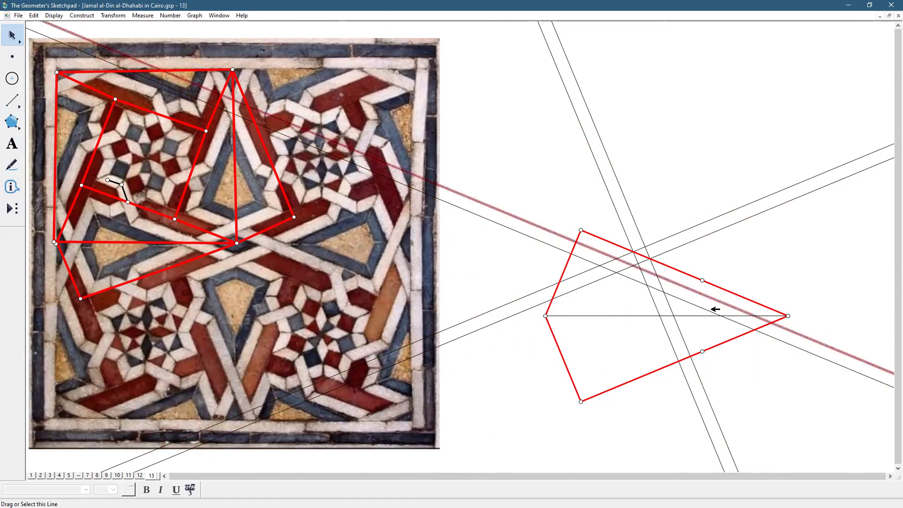
{"action": "left_click", "coordinate": [712, 310]}
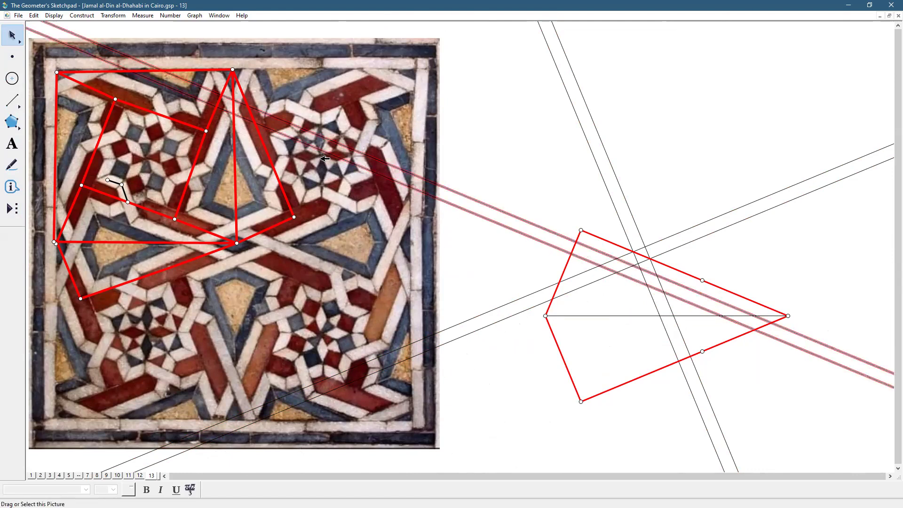
{"action": "left_click", "coordinate": [112, 15]}
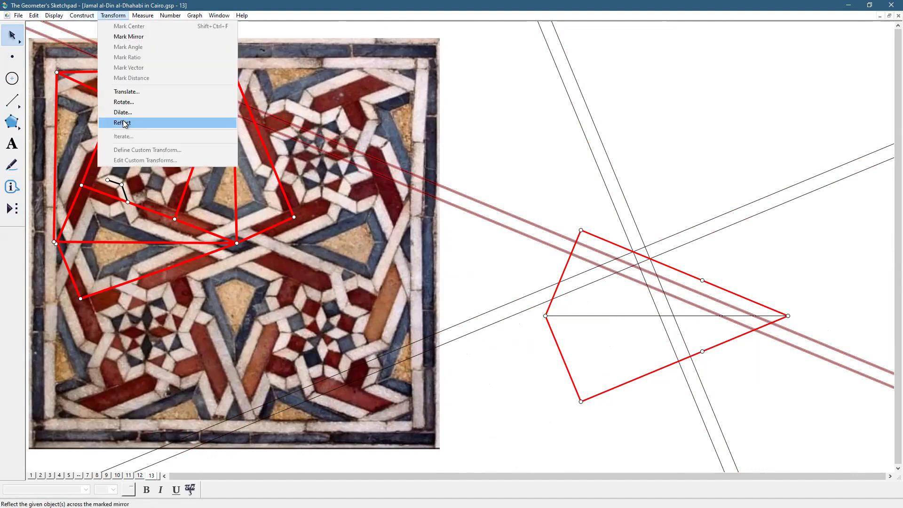
{"action": "left_click", "coordinate": [125, 123]}
{"action": "left_click", "coordinate": [769, 267]}
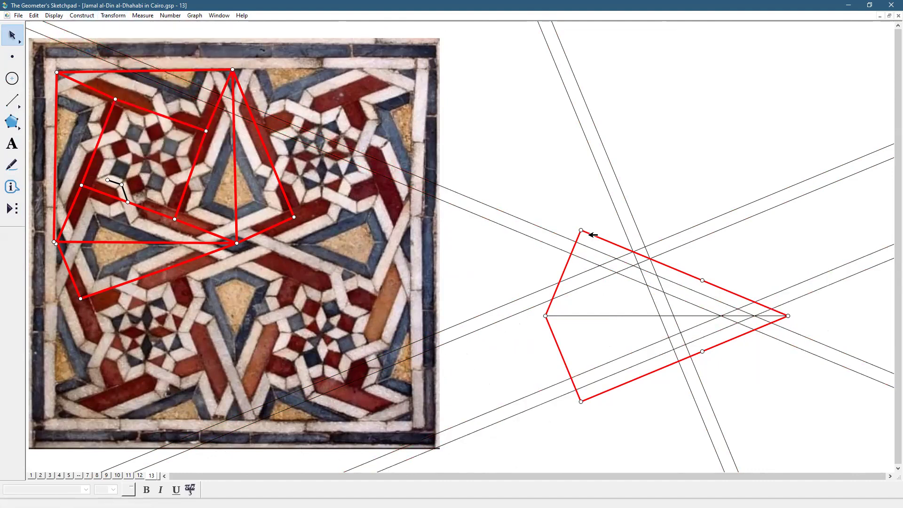
Show all hidden objects, then hide them again except the bisector through the kite's upper vertex.
{"action": "left_click", "coordinate": [54, 16]}
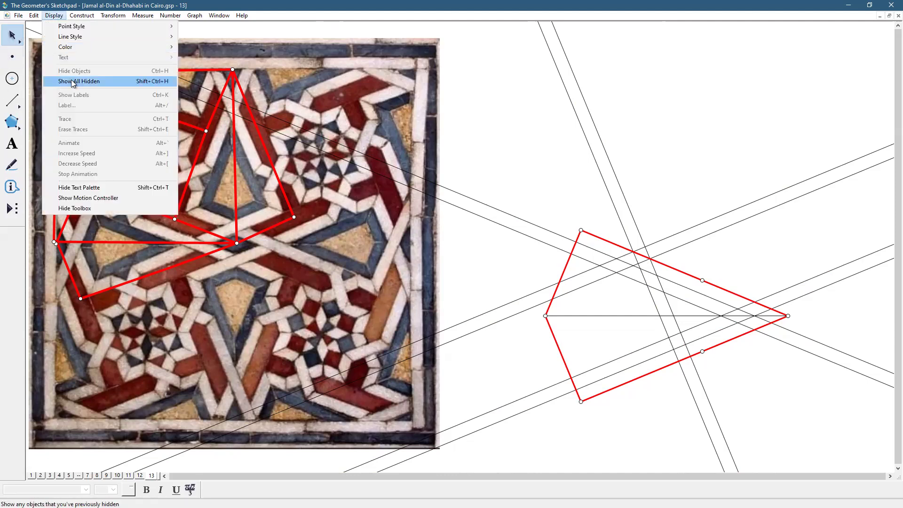
{"action": "left_click", "coordinate": [72, 81]}
{"action": "left_click", "coordinate": [609, 289], "text": "shift"}
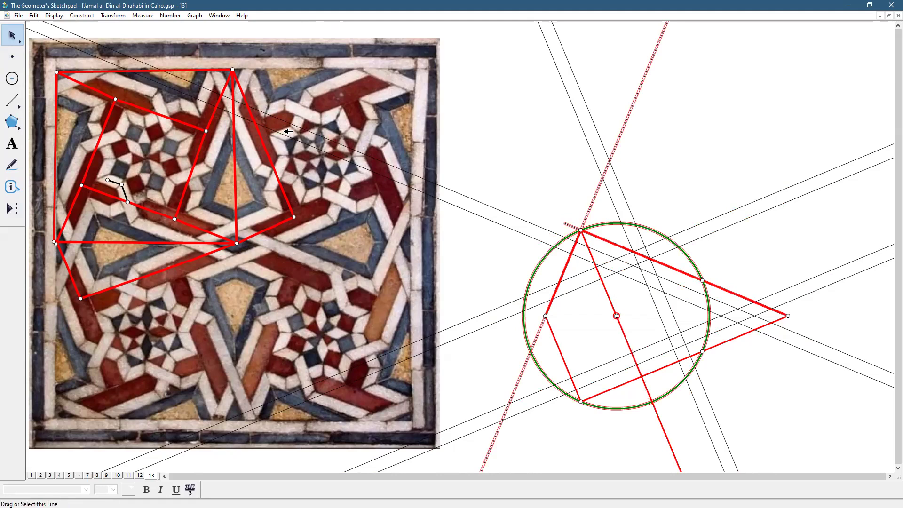
{"action": "left_click", "coordinate": [55, 16]}
{"action": "left_click", "coordinate": [78, 71]}
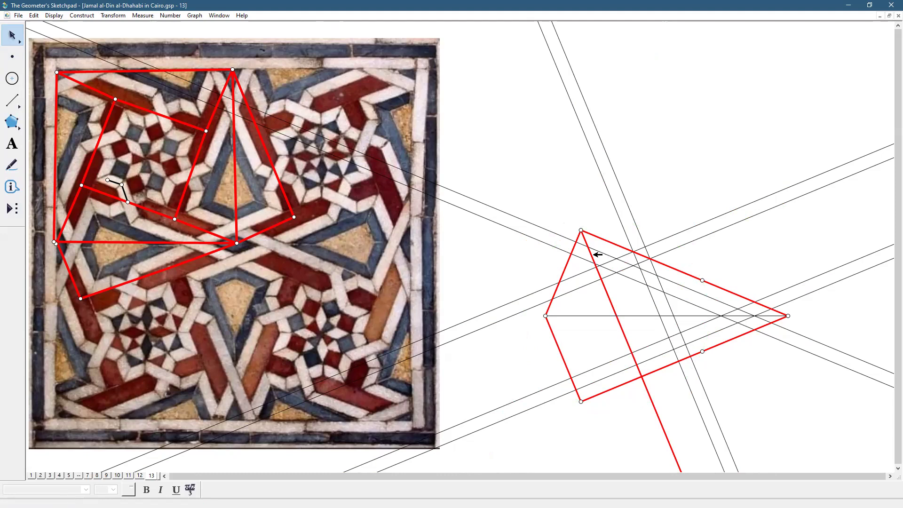
Reflect the two lines parallel to the kite's upper long side across the bisector through the upper vertex.
{"action": "double_click", "coordinate": [592, 255]}
{"action": "left_click", "coordinate": [600, 249]}
{"action": "left_click", "coordinate": [583, 257]}
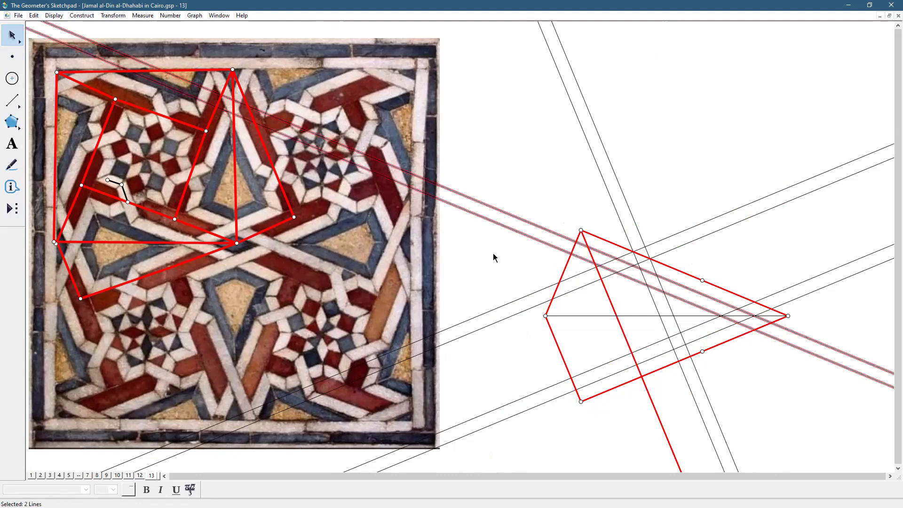
{"action": "left_click", "coordinate": [100, 16]}
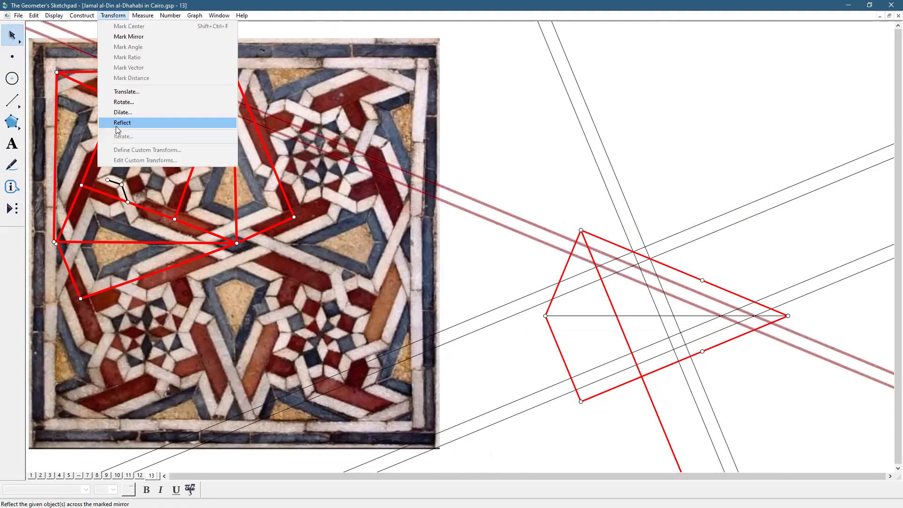
{"action": "left_click", "coordinate": [117, 123]}
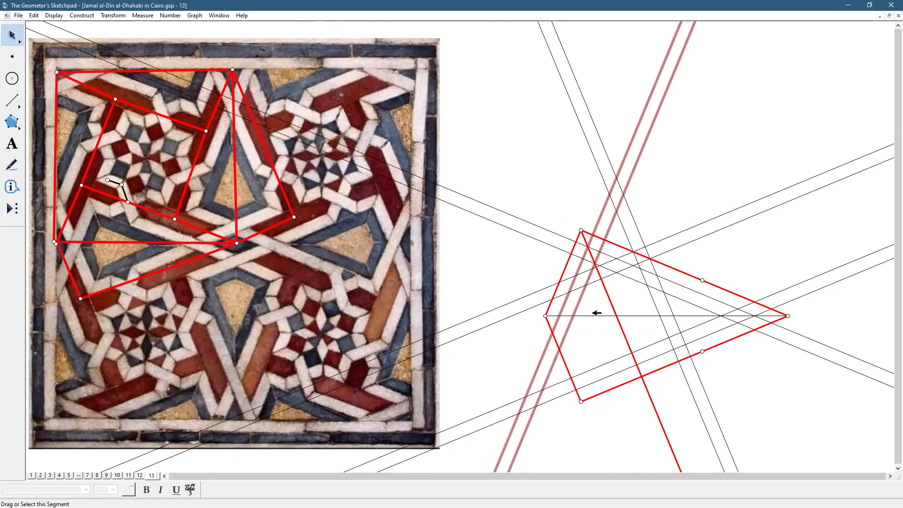
Reflect the two new lines parallel to the upper short side across the kite's horizontal segment.
{"action": "double_click", "coordinate": [592, 313]}
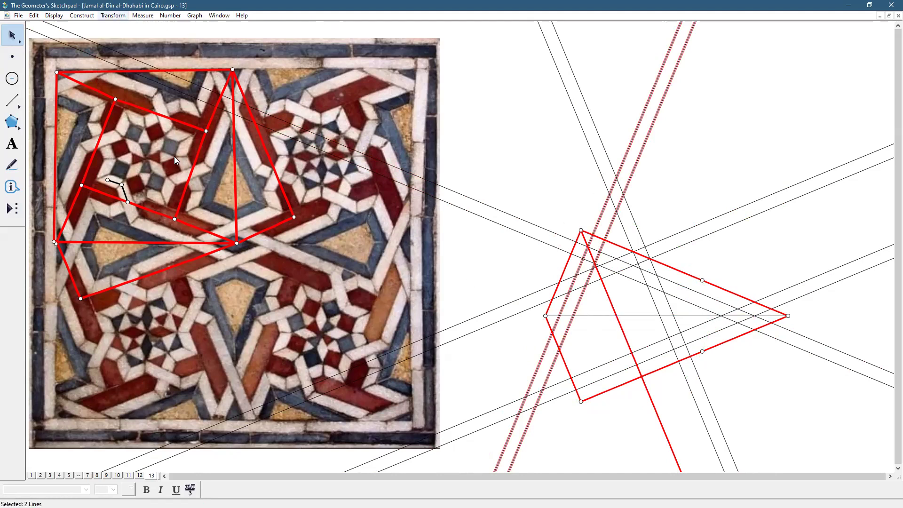
{"action": "left_click", "coordinate": [113, 15]}
{"action": "left_click", "coordinate": [158, 123]}
{"action": "left_click", "coordinate": [771, 156]}
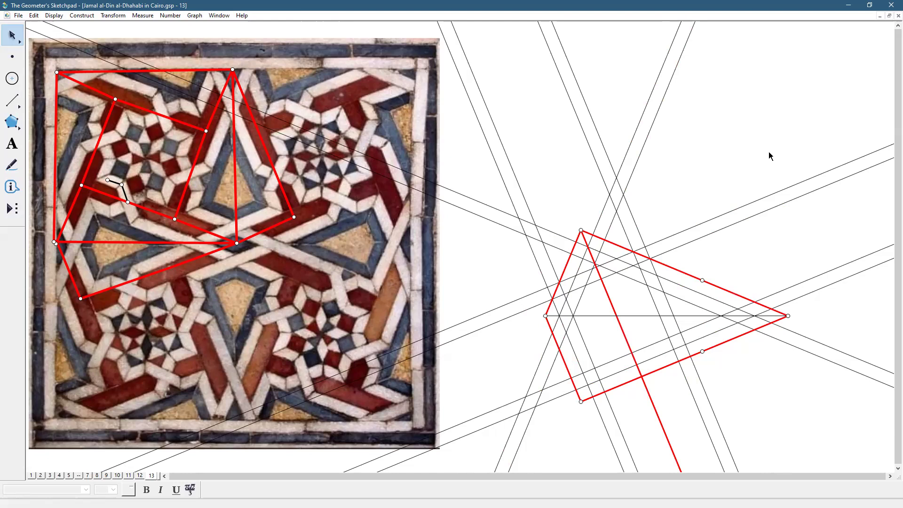
Draw a segment from the outer line's intersection with the bisector to the nearest line crossing and colour it black.
{"action": "left_click", "coordinate": [12, 100]}
{"action": "left_click", "coordinate": [542, 274]}
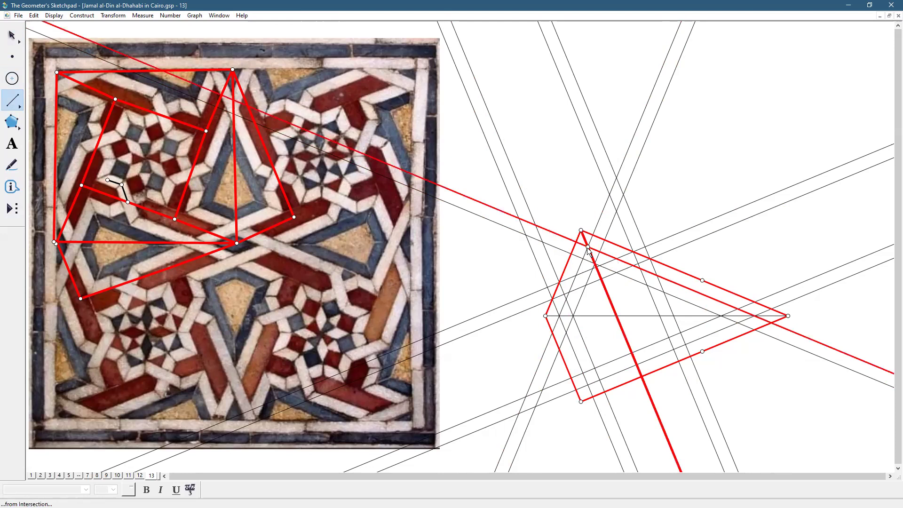
{"action": "left_click", "coordinate": [588, 248]}
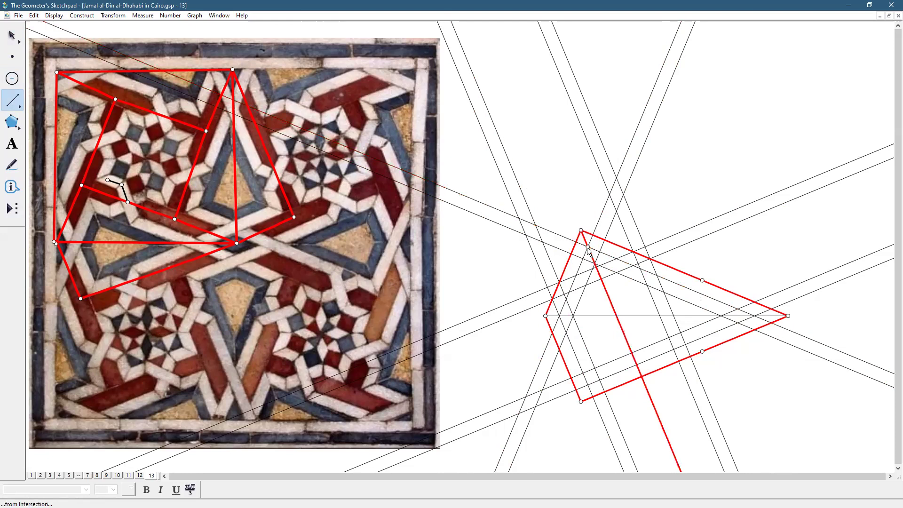
{"action": "left_click", "coordinate": [616, 259]}
{"action": "left_click", "coordinate": [54, 15]}
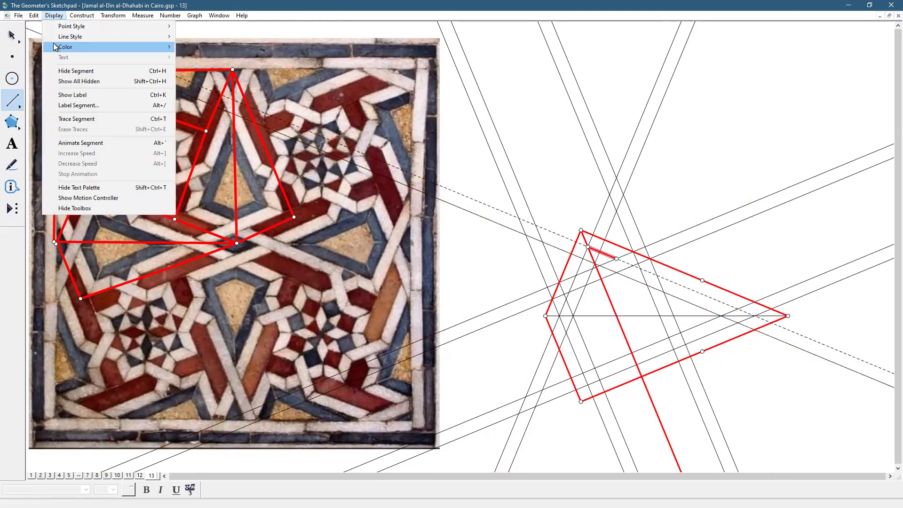
{"action": "mouse_move", "coordinate": [94, 47]}
{"action": "left_click", "coordinate": [202, 46]}
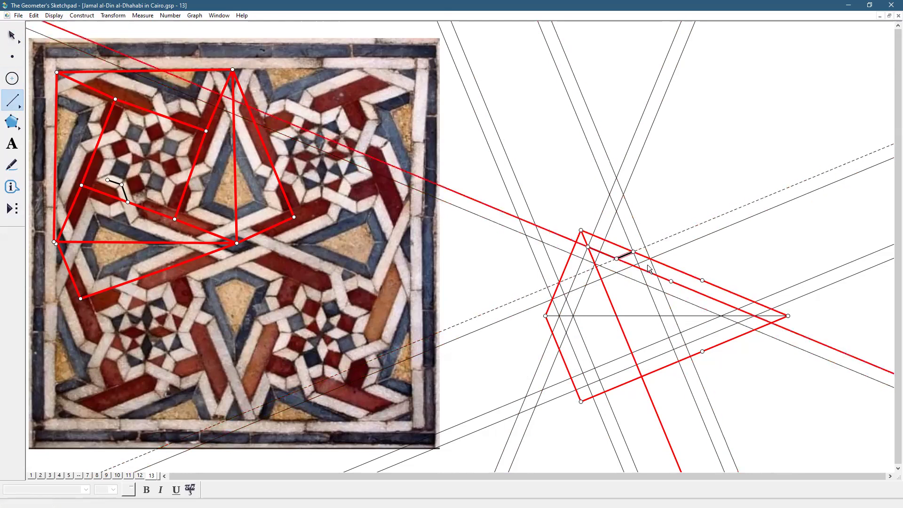
Trace the outer band along the kite's upper long side with black segments between line crossings, ending on the horizontal segment near the tip.
{"action": "left_click_drag", "start_coordinate": [651, 259], "coordinate": [737, 310]}
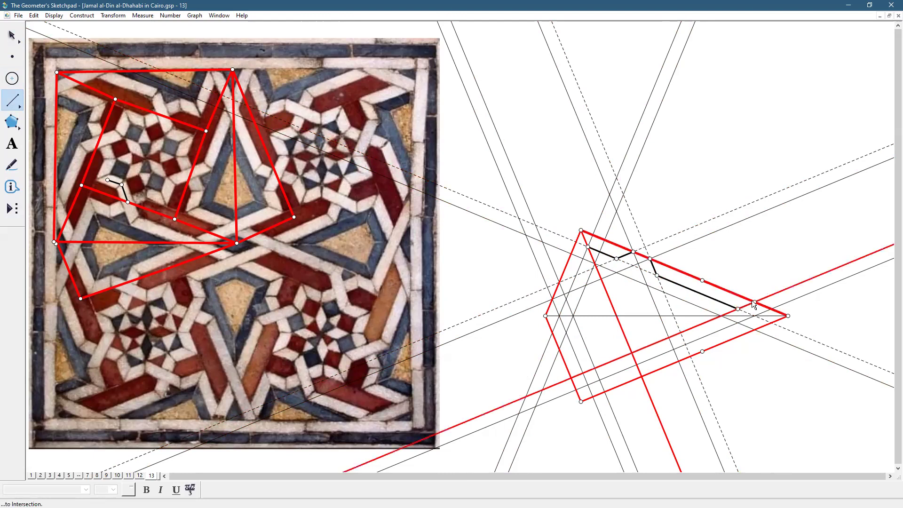
{"action": "left_click", "coordinate": [754, 302]}
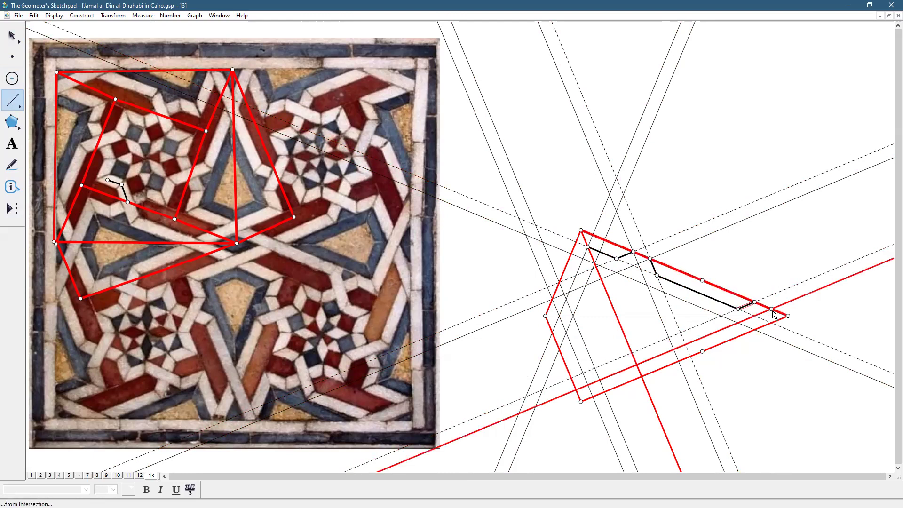
{"action": "left_click", "coordinate": [771, 310]}
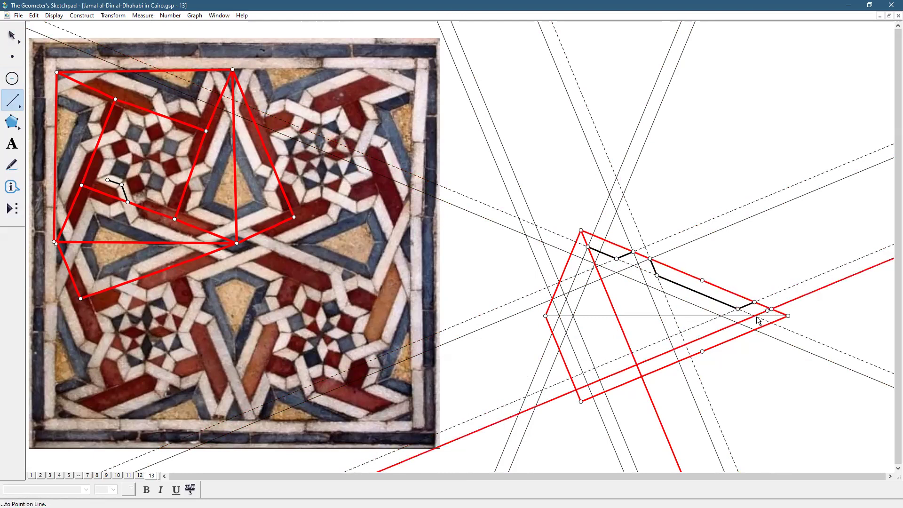
{"action": "left_click", "coordinate": [754, 316]}
Trace the outer band along the kite's upper short side with black segments from the bisector to the short side and horizontal segment.
{"action": "left_click", "coordinate": [588, 246]}
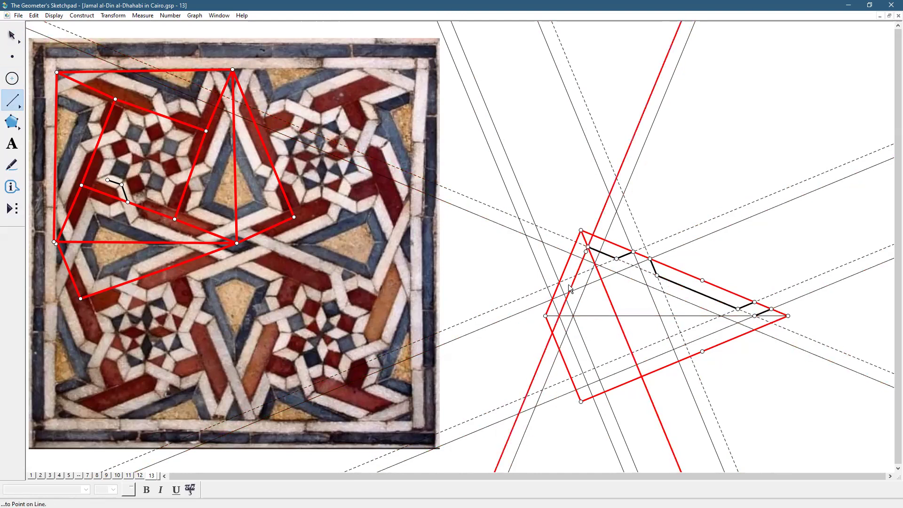
{"action": "left_click", "coordinate": [567, 300]}
{"action": "left_click", "coordinate": [560, 283]}
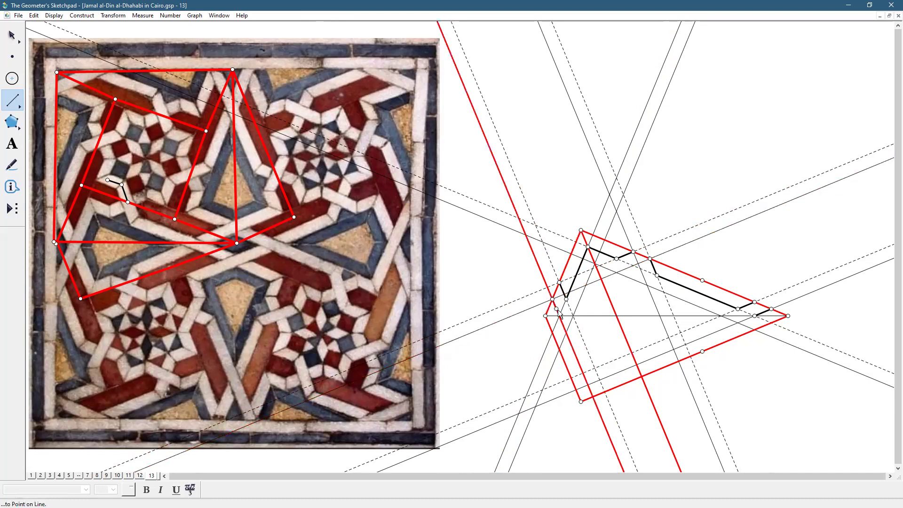
{"action": "left_click", "coordinate": [559, 316]}
Draw two inner segments meeting on the bisector, each running to an inner line crossing on the horizontal segment.
{"action": "left_click", "coordinate": [573, 316]}
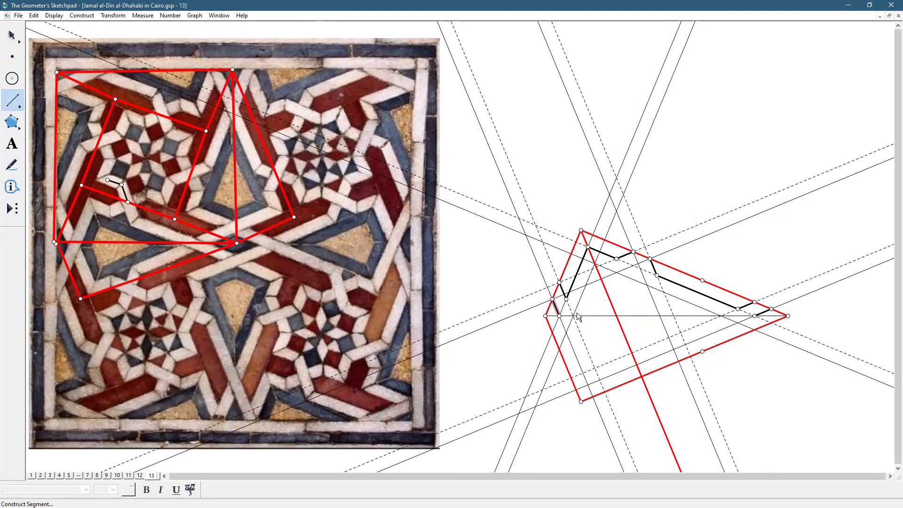
{"action": "left_click", "coordinate": [595, 264]}
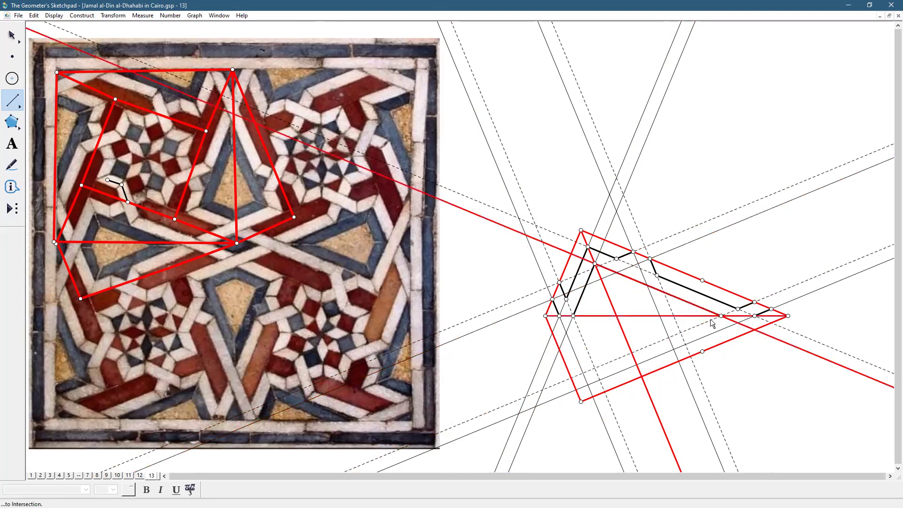
{"action": "left_click", "coordinate": [632, 279]}
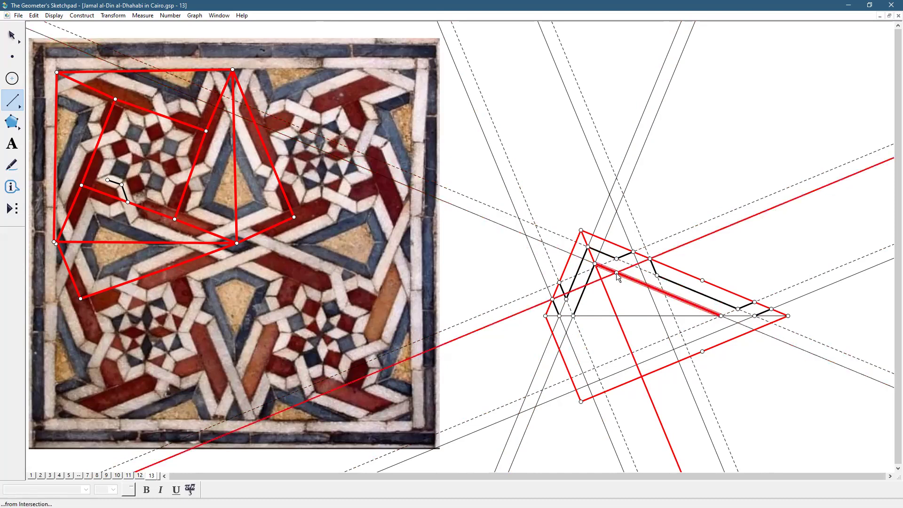
Draw two short segments forming a peak above the long inner segment, joining the line crossings near the upper long side.
{"action": "left_click", "coordinate": [615, 273]}
{"action": "left_click", "coordinate": [615, 272]}
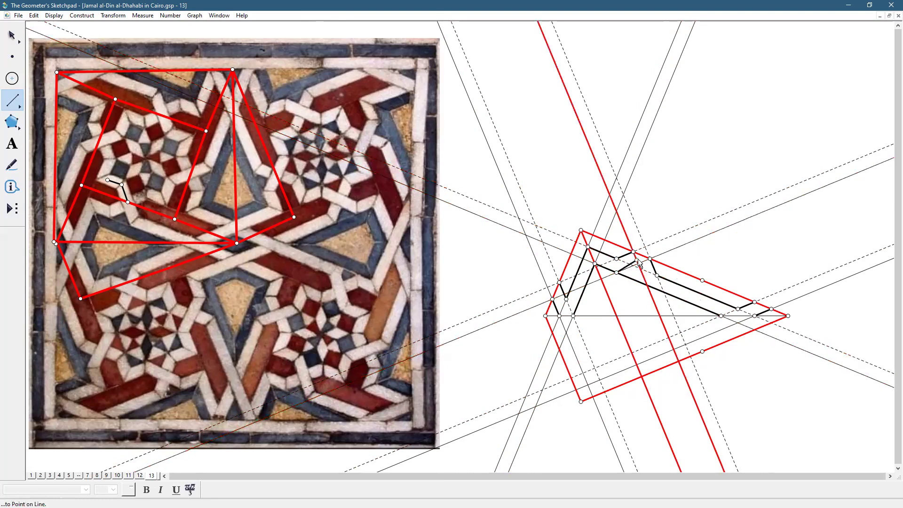
{"action": "left_click", "coordinate": [638, 264]}
{"action": "left_click", "coordinate": [639, 265]}
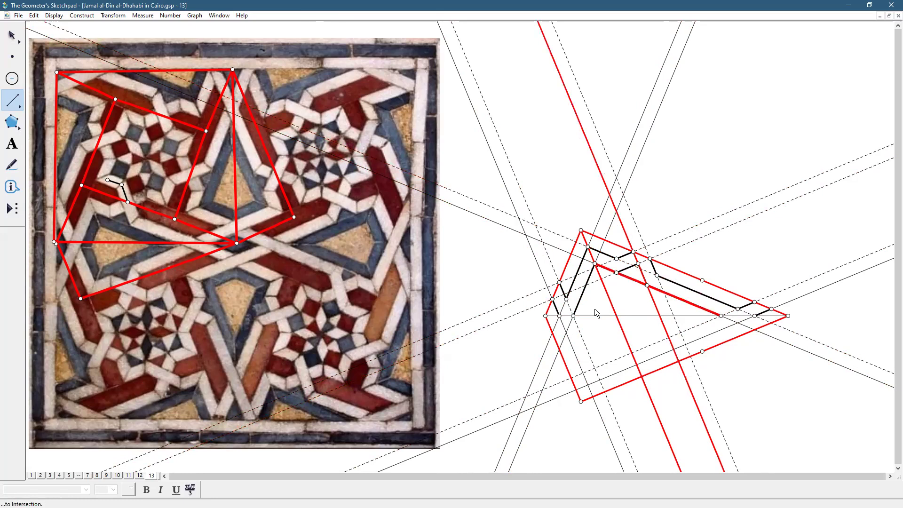
Hide all the infinite construction lines and dashed lines over the kite, keeping the kite outline, horizontal segment and red bisector.
{"action": "left_click", "coordinate": [4, 42]}
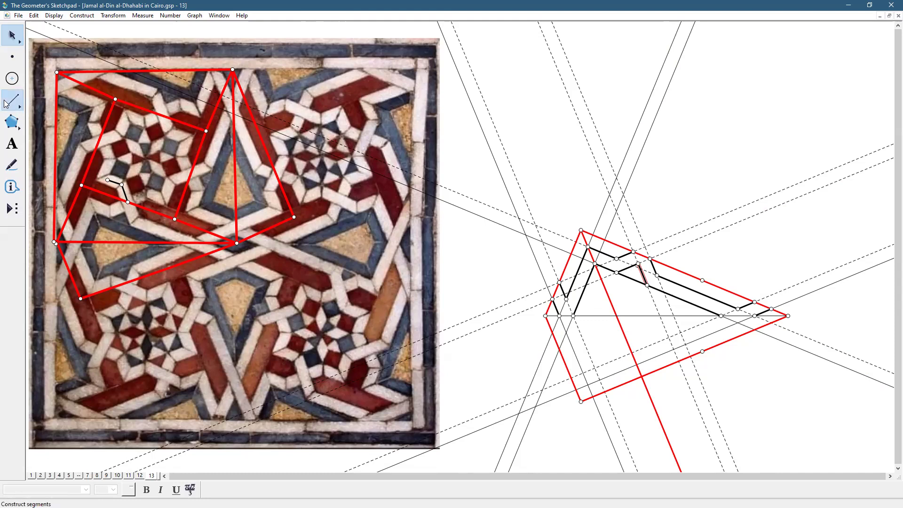
{"action": "left_click_drag", "start_coordinate": [20, 100], "coordinate": [78, 100]}
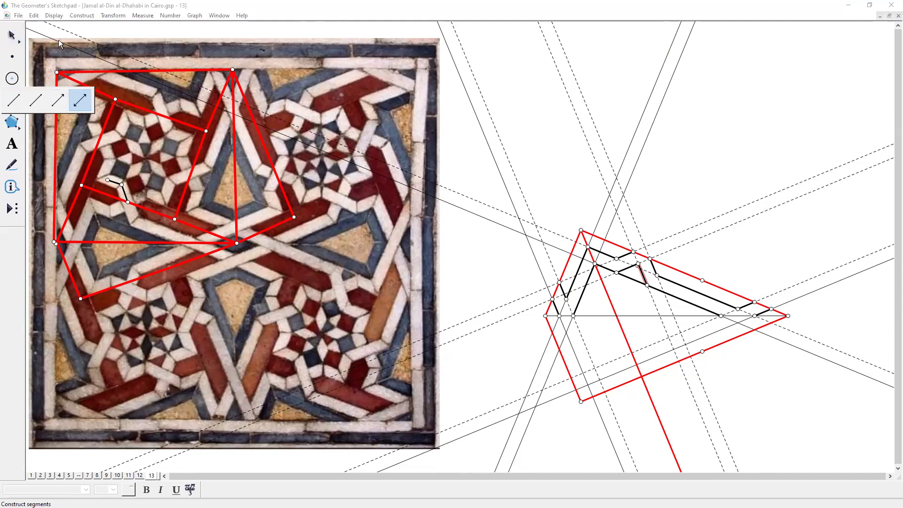
{"action": "left_click_drag", "start_coordinate": [58, 40], "coordinate": [41, 22]}
{"action": "left_click", "coordinate": [38, 17]}
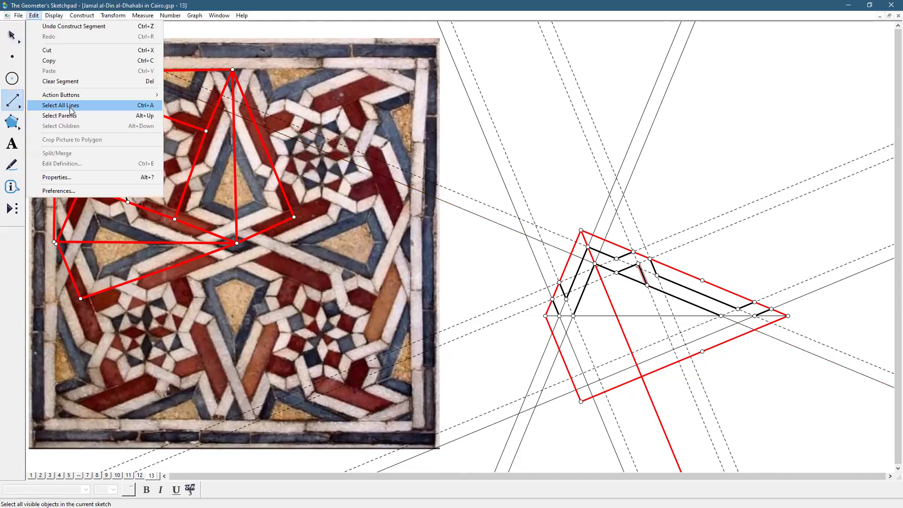
{"action": "left_click", "coordinate": [72, 106]}
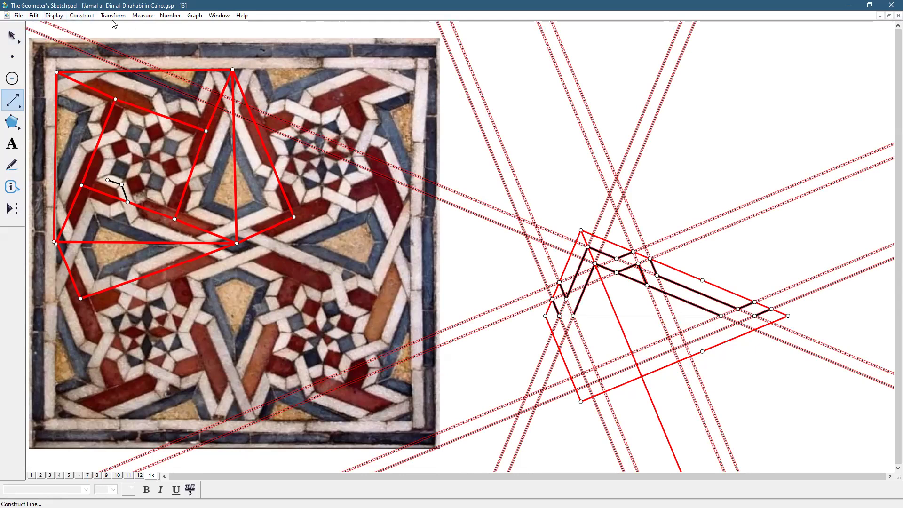
{"action": "left_click", "coordinate": [12, 33]}
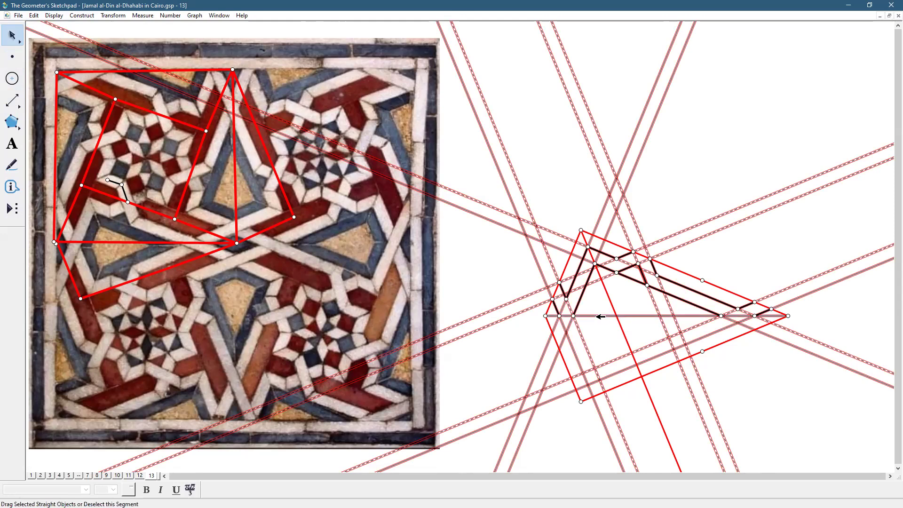
{"action": "left_click", "coordinate": [54, 16]}
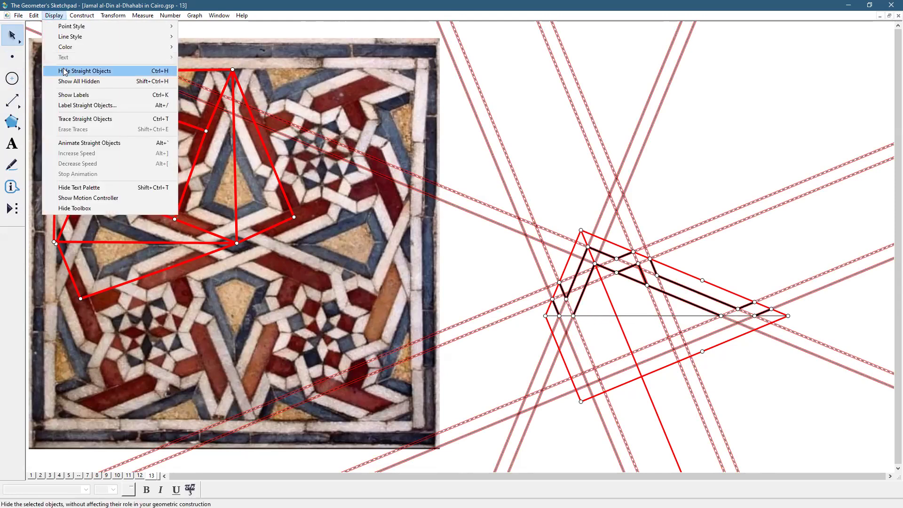
{"action": "left_click", "coordinate": [64, 71]}
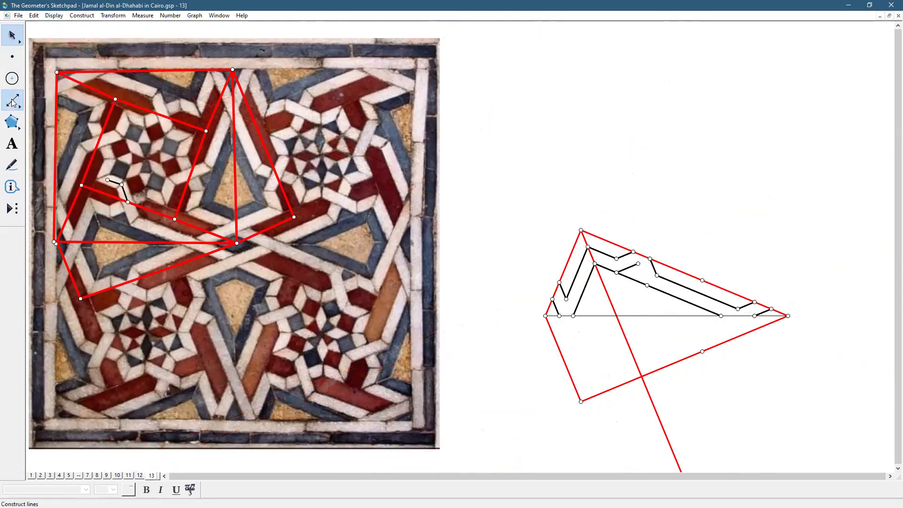
Redraw the short black segment from the upper peak point down to the long inner segment.
{"action": "left_click_drag", "start_coordinate": [13, 102], "coordinate": [28, 100]}
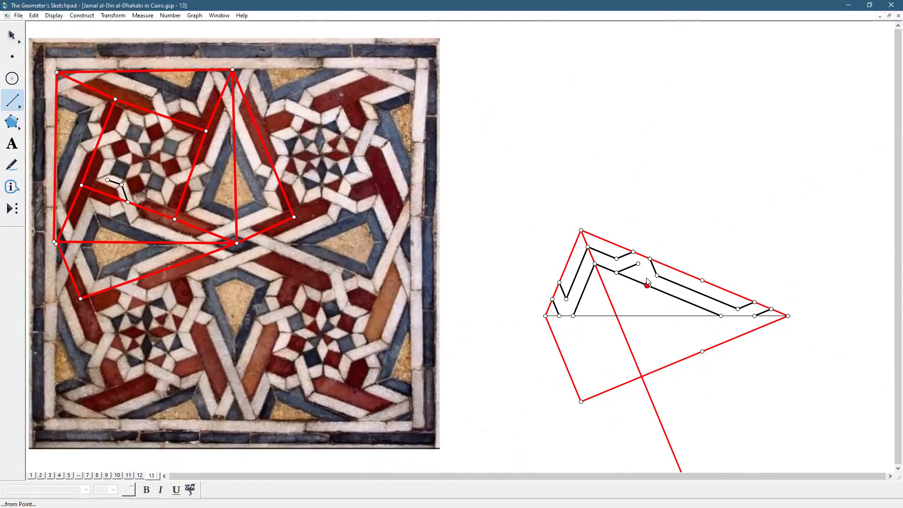
{"action": "left_click_drag", "start_coordinate": [638, 263], "coordinate": [647, 285]}
{"action": "key", "text": "Escape"}
{"action": "key", "text": "Escape"}
{"action": "double_click", "coordinate": [651, 315]}
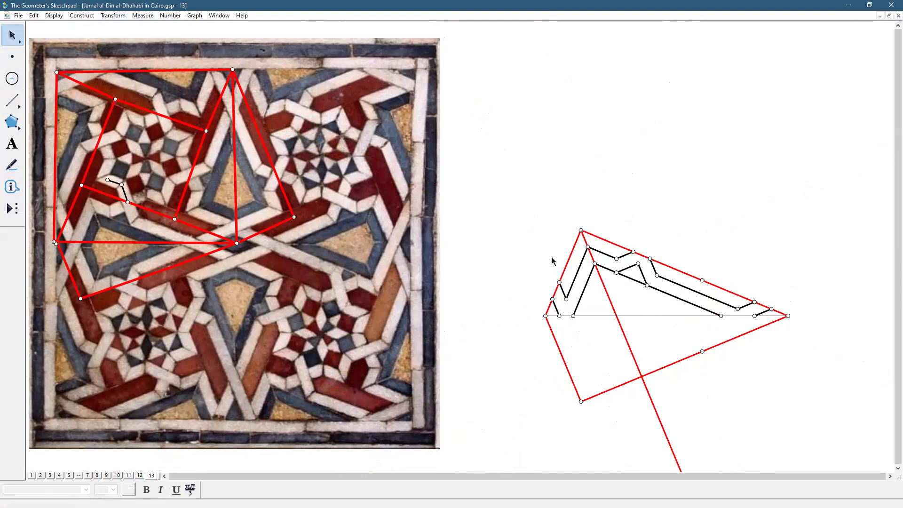
Reflect the upper half's black segments and their points across the horizontal segment, excluding the kite sides, the bisector and the apex point.
{"action": "left_click_drag", "start_coordinate": [509, 203], "coordinate": [788, 317]}
{"action": "left_click", "coordinate": [677, 270]}
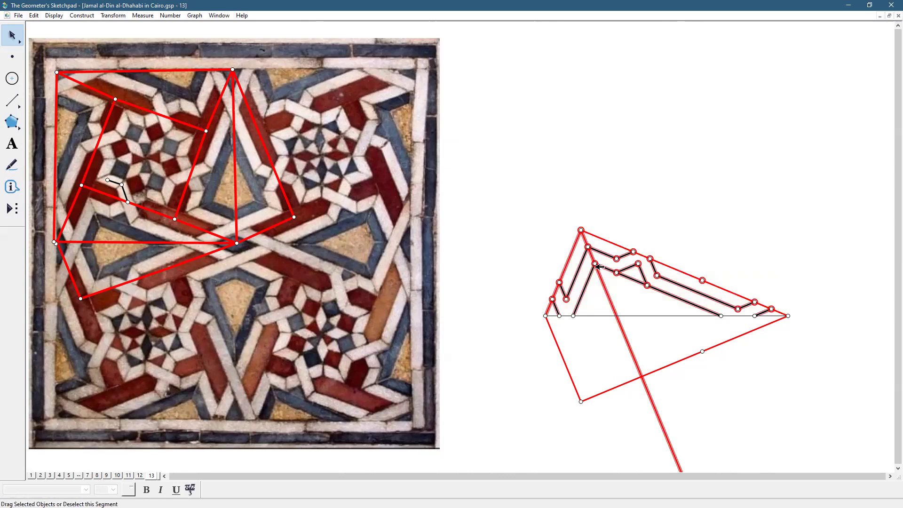
{"action": "left_click", "coordinate": [574, 251]}
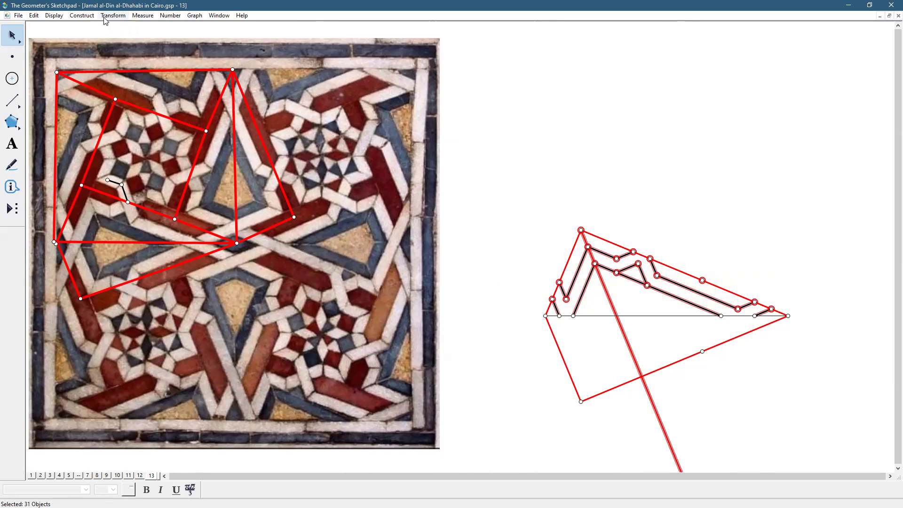
{"action": "left_click", "coordinate": [606, 285]}
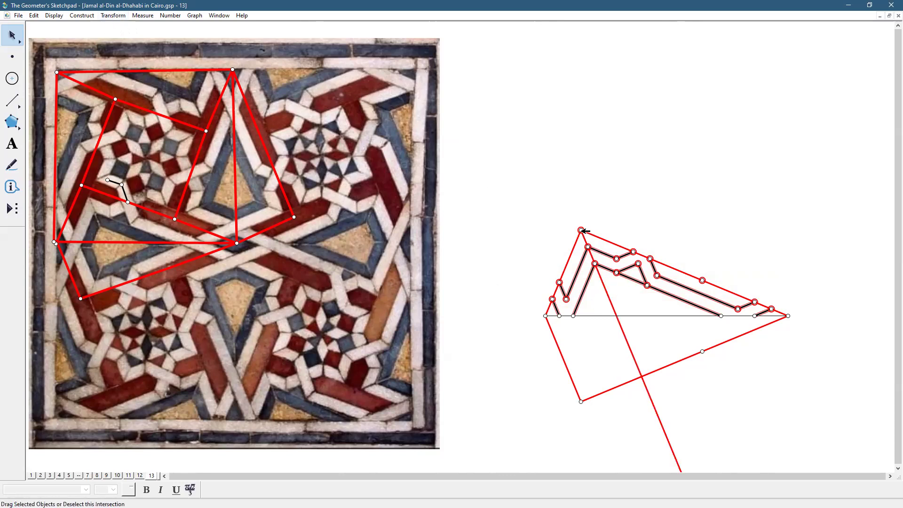
{"action": "left_click", "coordinate": [582, 231]}
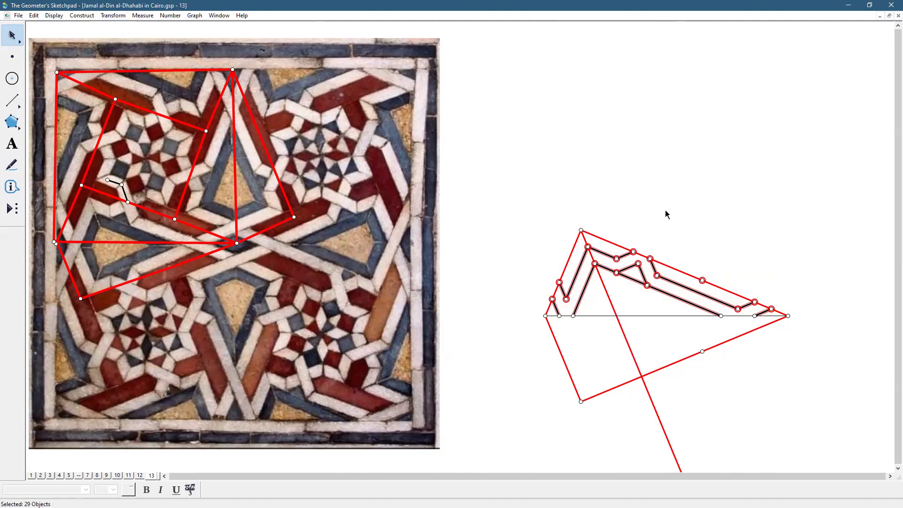
{"action": "left_click", "coordinate": [118, 18]}
{"action": "left_click", "coordinate": [123, 122]}
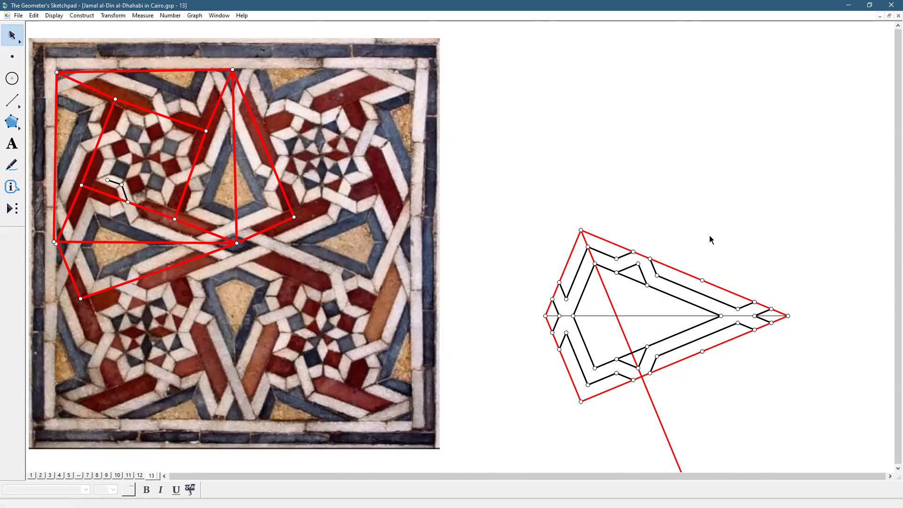
Draw the short connecting segments that complete the band at both peaks and at its crossings near the kite's two ends.
{"action": "left_click", "coordinate": [10, 99]}
{"action": "left_click", "coordinate": [634, 252]}
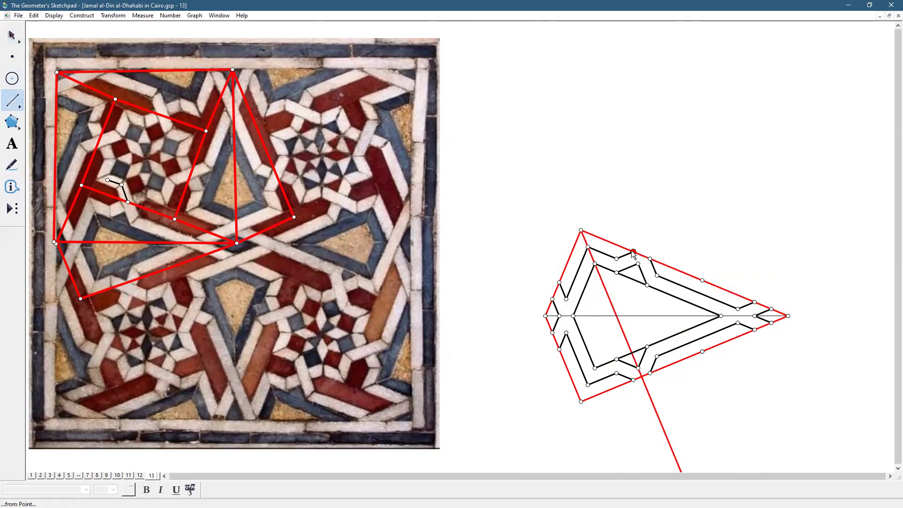
{"action": "left_click", "coordinate": [637, 264]}
{"action": "left_click", "coordinate": [721, 315]}
{"action": "left_click", "coordinate": [738, 309]}
{"action": "left_click", "coordinate": [754, 315]}
{"action": "left_click", "coordinate": [738, 323]}
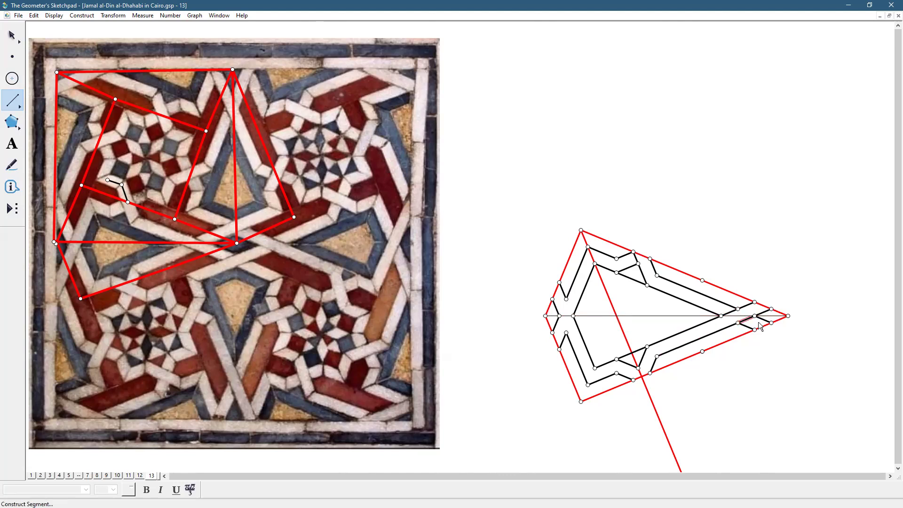
{"action": "left_click", "coordinate": [649, 373]}
{"action": "left_click", "coordinate": [638, 368]}
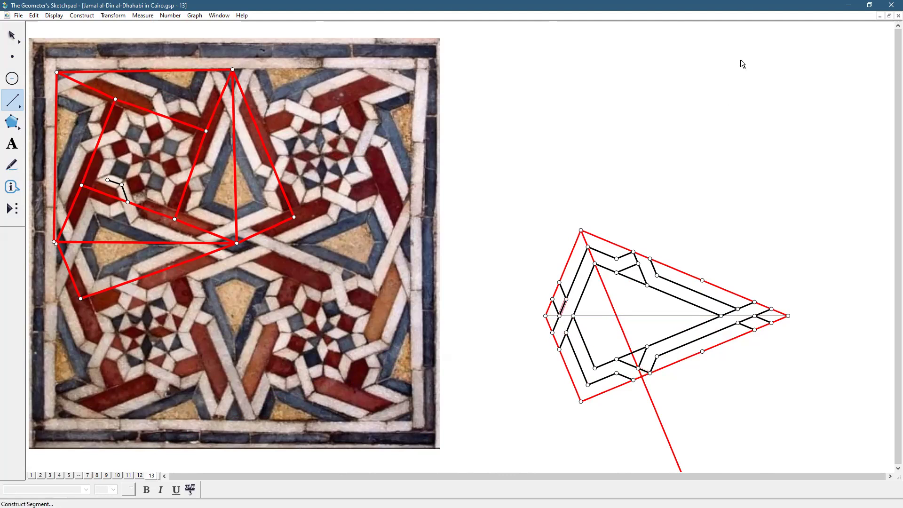
{"action": "left_click", "coordinate": [12, 35]}
{"action": "left_click", "coordinate": [629, 200]}
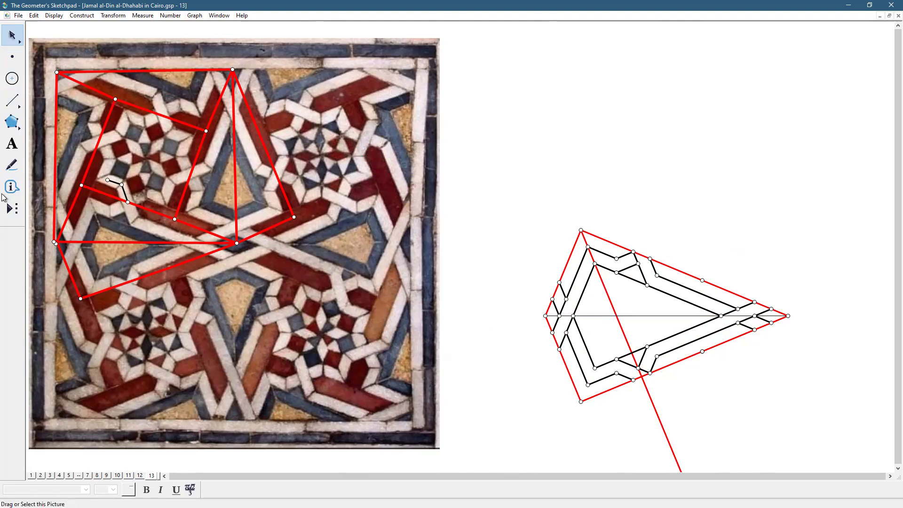
Construct a filled polygon over the upper band, following its inner and outer vertices from the short side to the tip and back.
{"action": "left_click", "coordinate": [12, 121]}
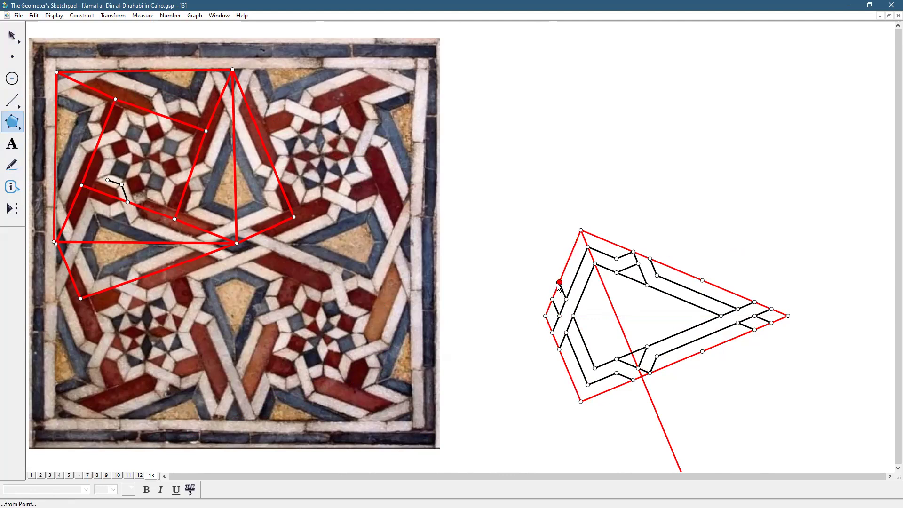
{"action": "left_click", "coordinate": [559, 315]}
{"action": "left_click", "coordinate": [573, 315]}
{"action": "left_click", "coordinate": [594, 264]}
{"action": "left_click", "coordinate": [615, 273]}
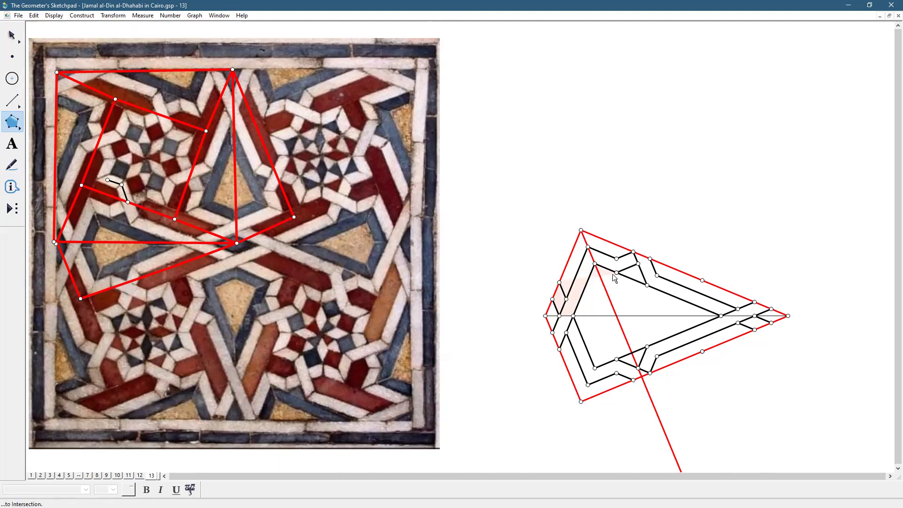
{"action": "left_click", "coordinate": [638, 263]}
{"action": "left_click", "coordinate": [647, 285]}
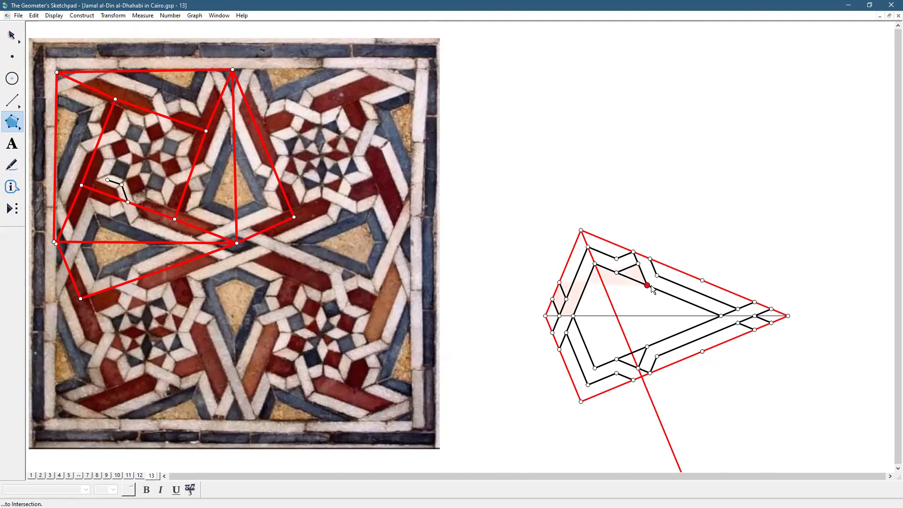
{"action": "left_click", "coordinate": [722, 316]}
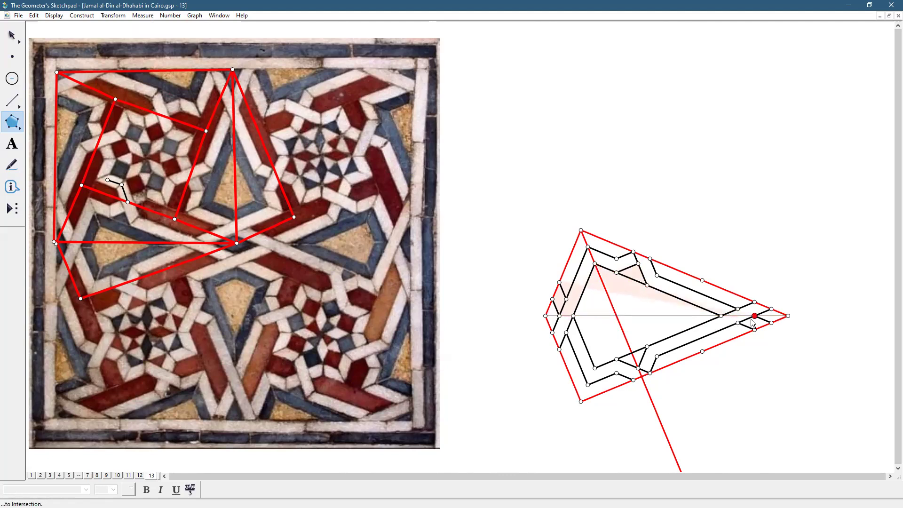
{"action": "left_click", "coordinate": [754, 316]}
{"action": "left_click", "coordinate": [770, 309]}
{"action": "left_click", "coordinate": [738, 309]}
{"action": "left_click", "coordinate": [657, 275]}
{"action": "left_click", "coordinate": [650, 259]}
{"action": "left_click", "coordinate": [634, 252]}
{"action": "left_click", "coordinate": [616, 259]}
{"action": "left_click", "coordinate": [588, 247]}
{"action": "left_click", "coordinate": [566, 299]}
{"action": "left_click", "coordinate": [559, 282]}
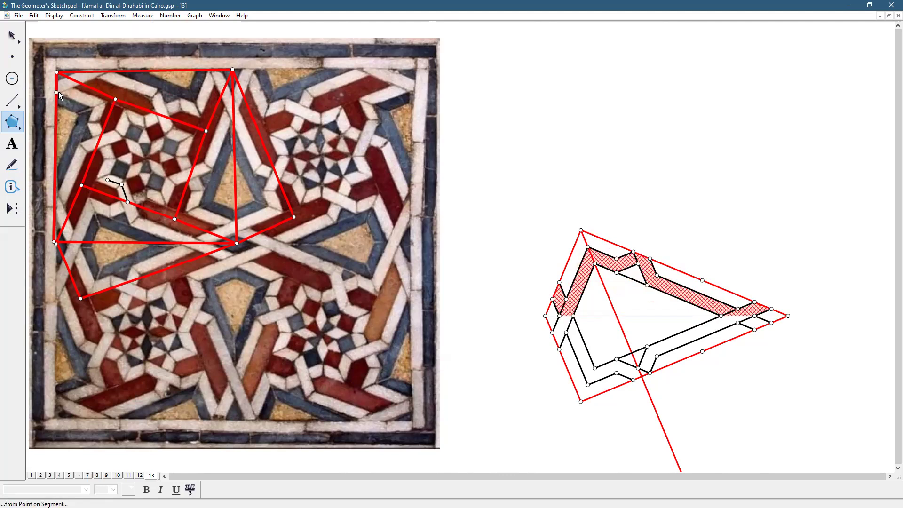
{"action": "left_click", "coordinate": [12, 35]}
{"action": "left_click", "coordinate": [635, 306]}
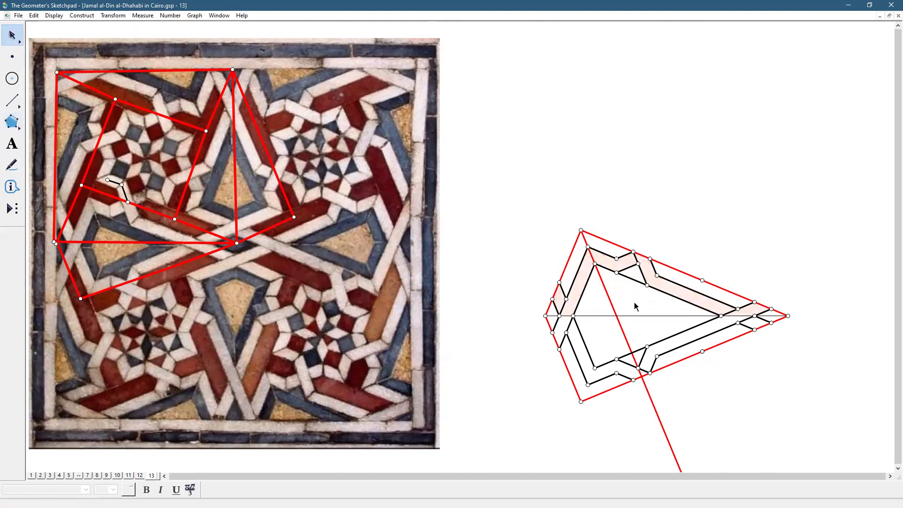
Reflect the upper band polygon across the horizontal segment, and fill the small triangle beneath the upper peak with its own polygon.
{"action": "left_click", "coordinate": [666, 282]}
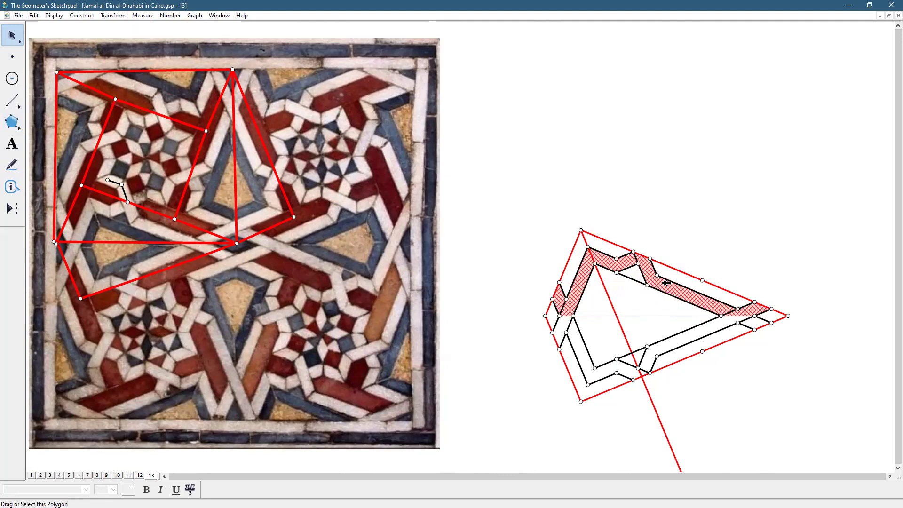
{"action": "left_click", "coordinate": [112, 15]}
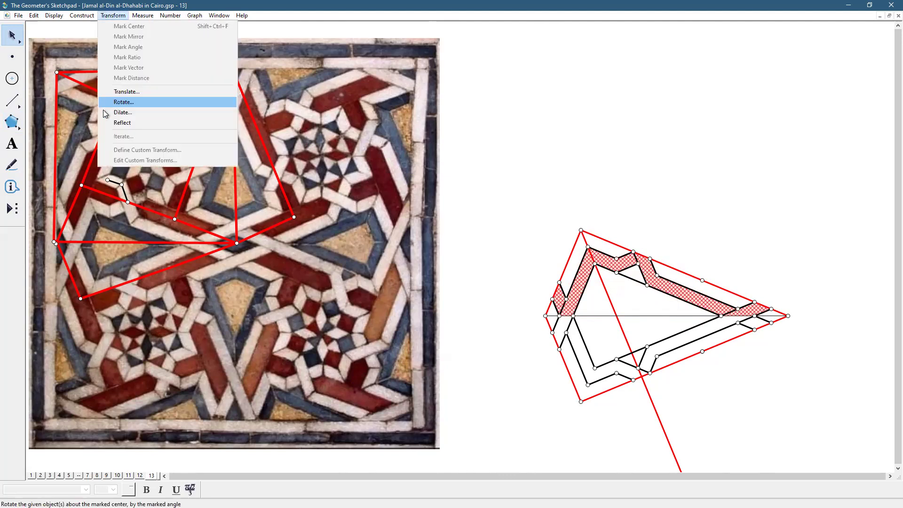
{"action": "left_click", "coordinate": [118, 122]}
{"action": "left_click", "coordinate": [638, 183]}
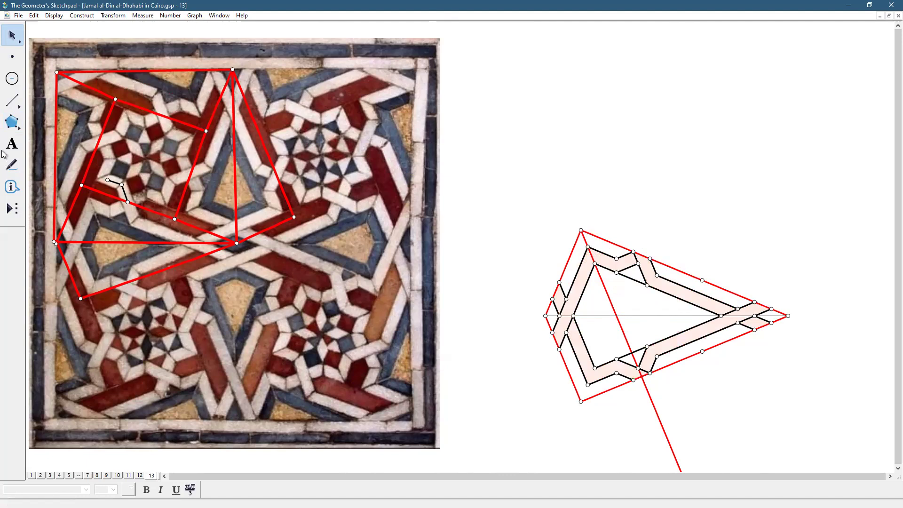
{"action": "left_click", "coordinate": [12, 123]}
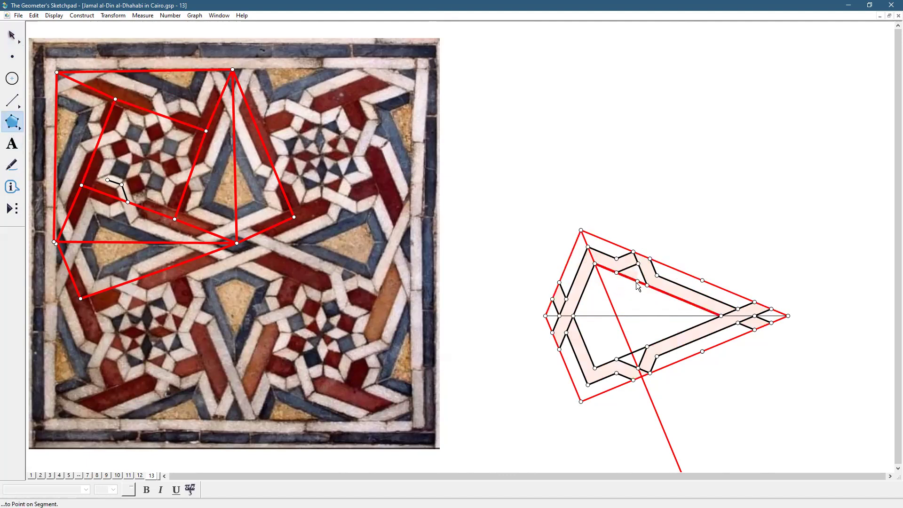
{"action": "left_click", "coordinate": [638, 265]}
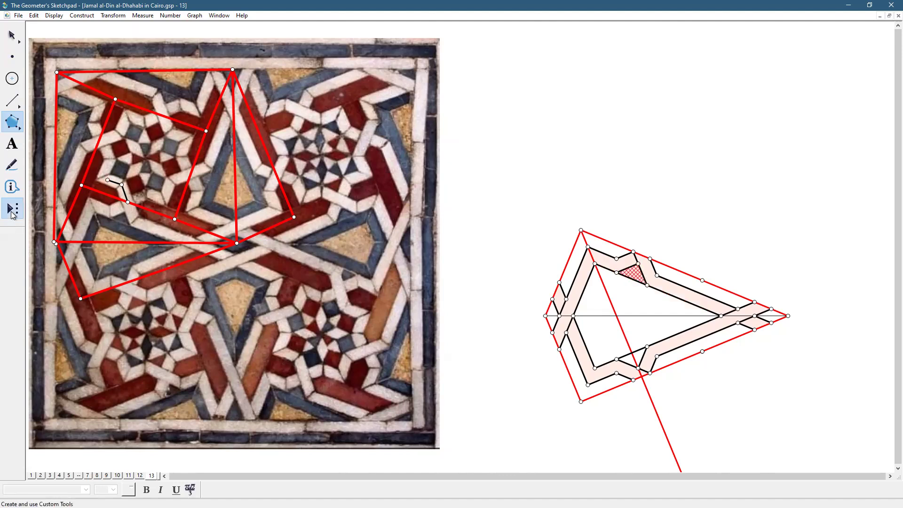
Place the colors custom tool's triangular palette above the kite, with its base about as wide as half the kite.
{"action": "left_click", "coordinate": [13, 213]}
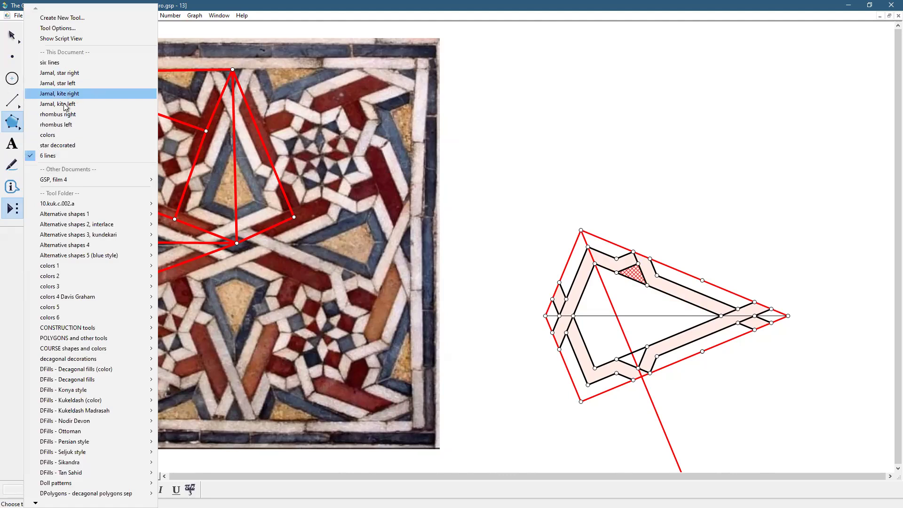
{"action": "left_click", "coordinate": [61, 137]}
{"action": "left_click", "coordinate": [584, 191]}
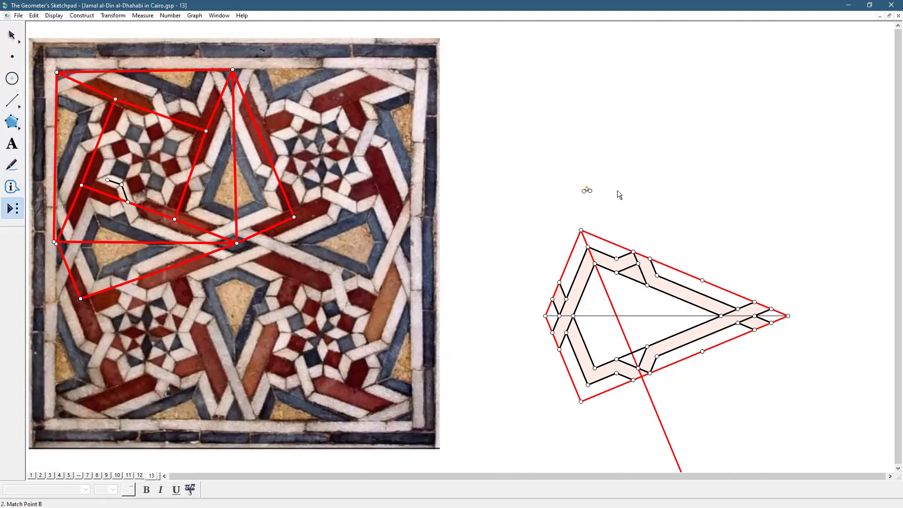
{"action": "left_click", "coordinate": [710, 194]}
{"action": "key", "text": "Escape"}
{"action": "left_click", "coordinate": [772, 215]}
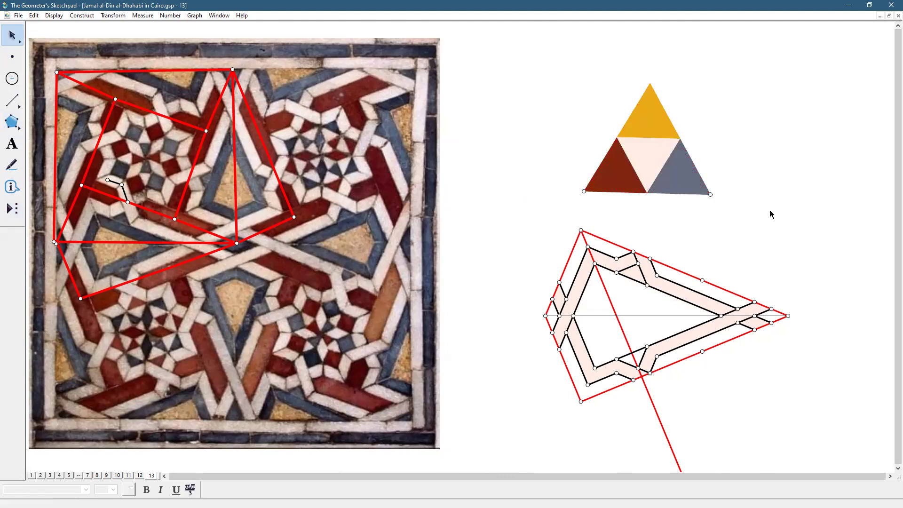
Colour the small triangle beneath the band's upper peak with the palette's dark red.
{"action": "left_click", "coordinate": [632, 273]}
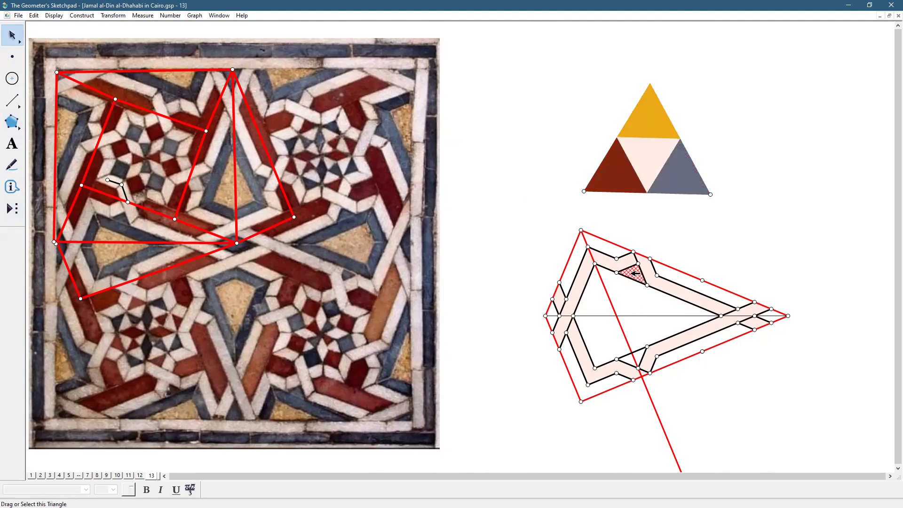
{"action": "left_click", "coordinate": [625, 183]}
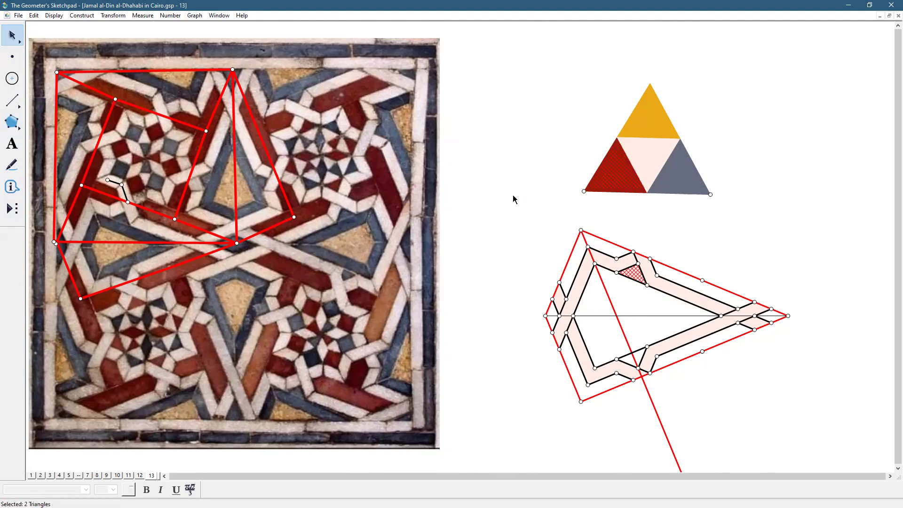
{"action": "left_click", "coordinate": [55, 16]}
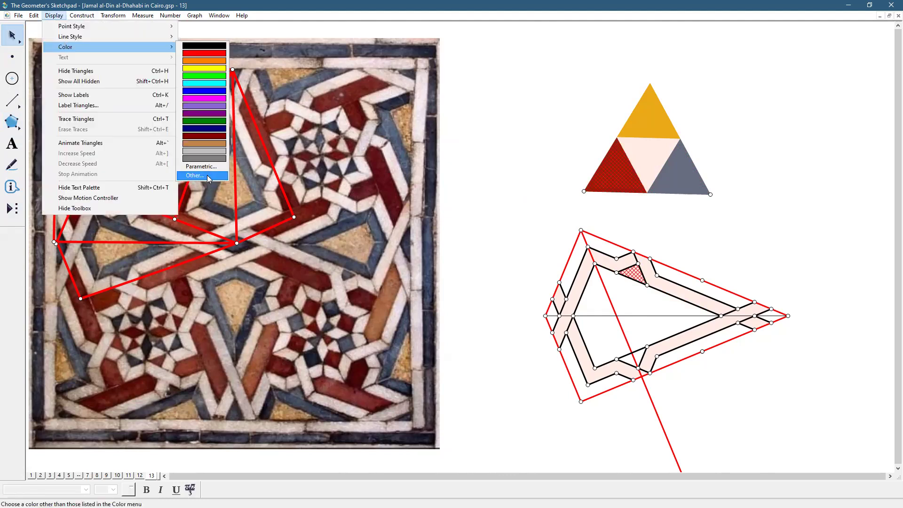
{"action": "left_click", "coordinate": [207, 176]}
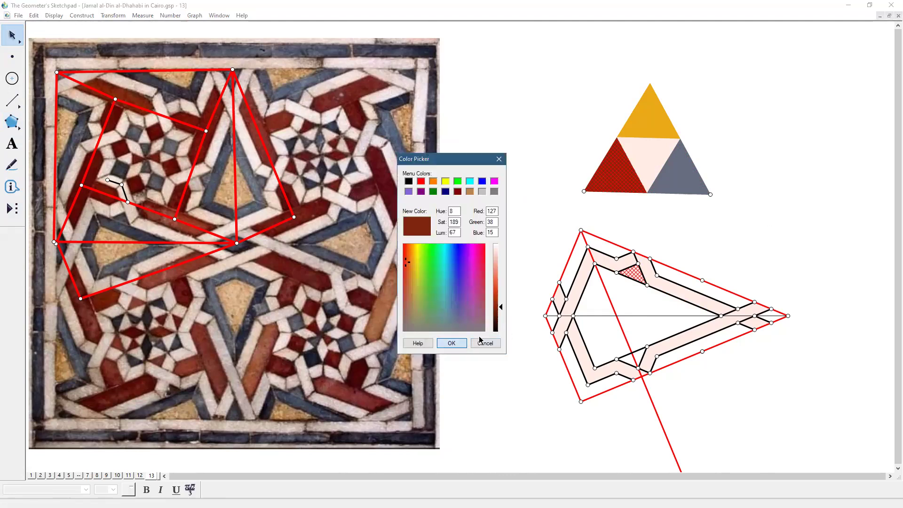
{"action": "left_click", "coordinate": [780, 263]}
Try to reflect the dark red triangle and the upper outer-edge point on the band's short side across the horizontal segment.
{"action": "left_click", "coordinate": [630, 272]}
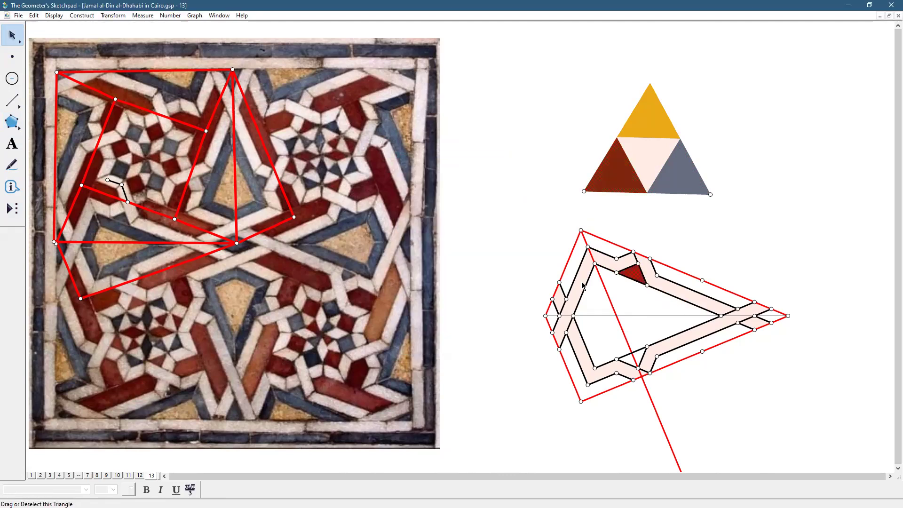
{"action": "left_click", "coordinate": [113, 15]}
{"action": "left_click", "coordinate": [128, 121]}
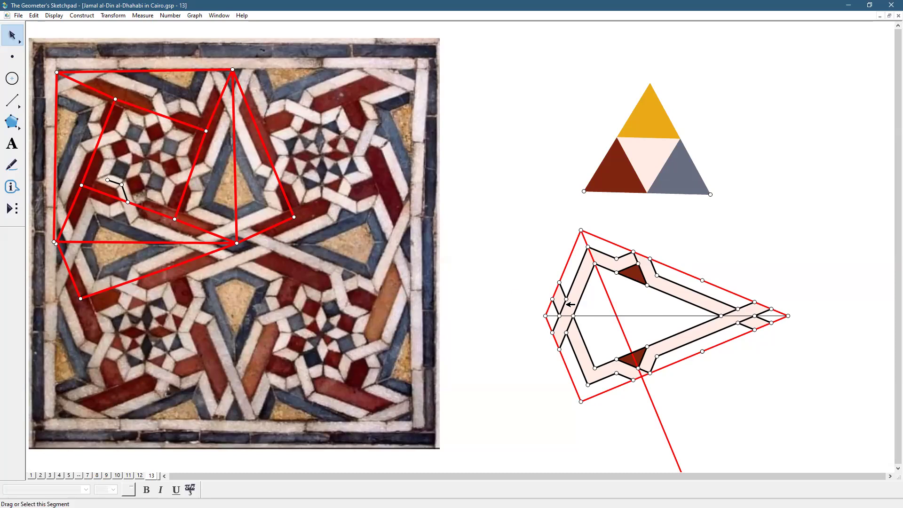
{"action": "left_click", "coordinate": [566, 299]}
{"action": "left_click", "coordinate": [114, 16]}
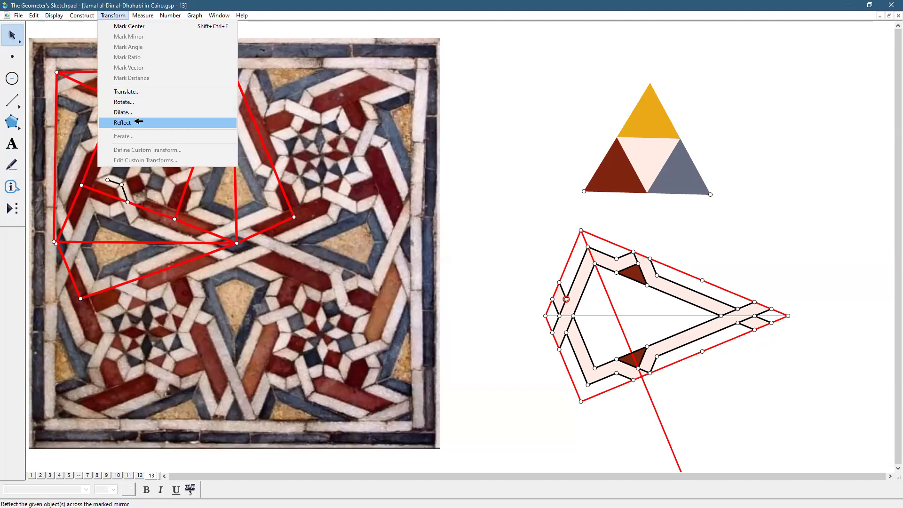
{"action": "left_click", "coordinate": [122, 122]}
{"action": "key", "text": "ctrl+z"}
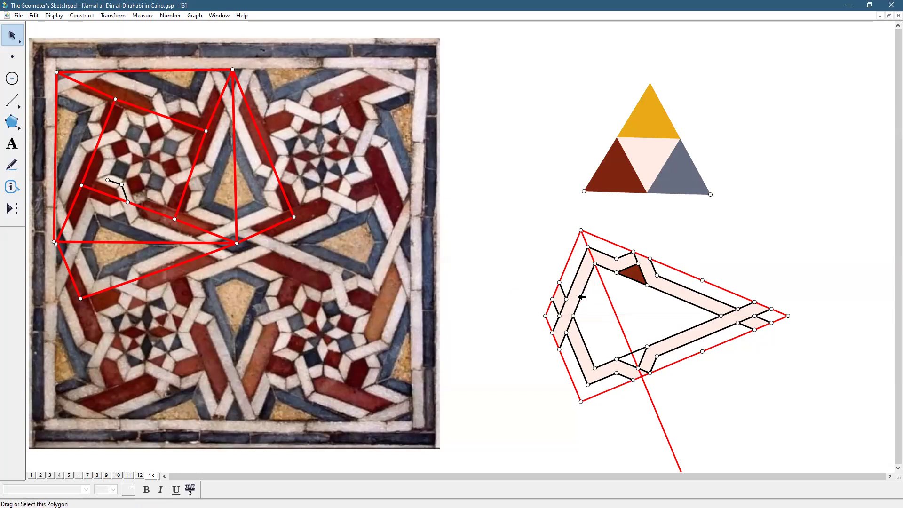
Reflect one outer-edge point of the upper band's short side and one of its long side across the matching inner edges.
{"action": "left_click", "coordinate": [566, 299]}
{"action": "left_click", "coordinate": [111, 18]}
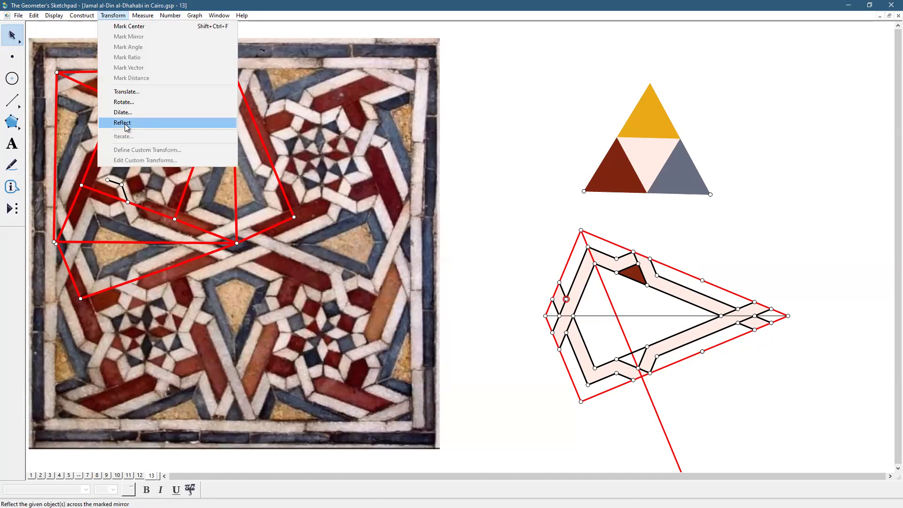
{"action": "left_click", "coordinate": [126, 123]}
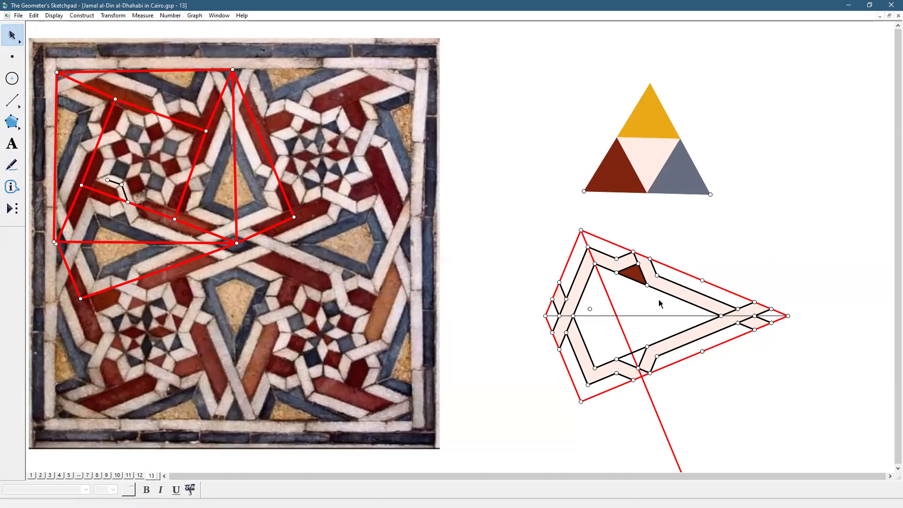
{"action": "left_click", "coordinate": [658, 275]}
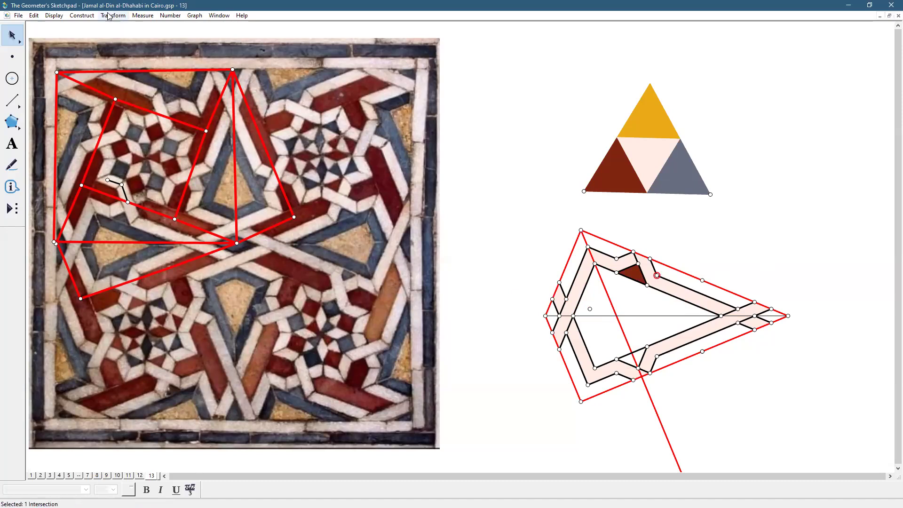
{"action": "key", "text": "alt+t"}
{"action": "left_click", "coordinate": [132, 123]}
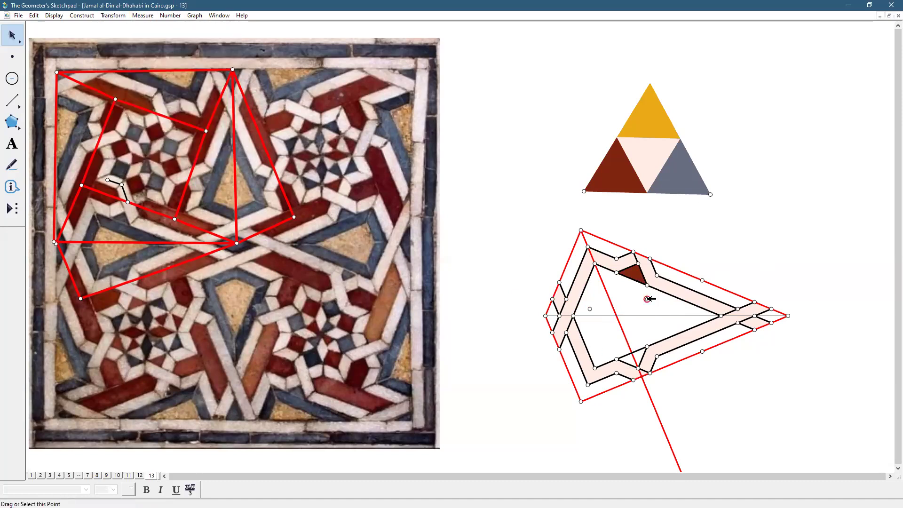
Construct a parallel to the upper band's long inner edge through the reflected point below it, and make the line thin.
{"action": "left_click", "coordinate": [679, 299]}
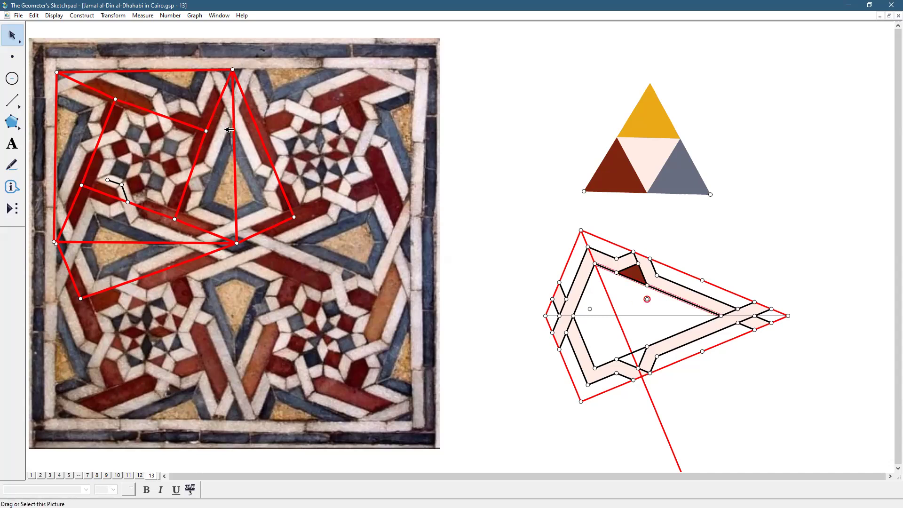
{"action": "left_click", "coordinate": [82, 15]}
{"action": "left_click", "coordinate": [111, 90]}
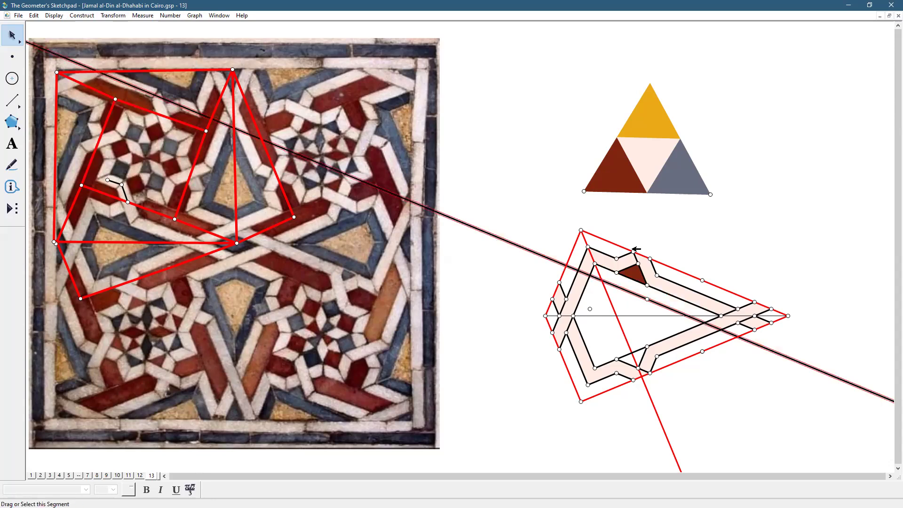
{"action": "left_click", "coordinate": [53, 16]}
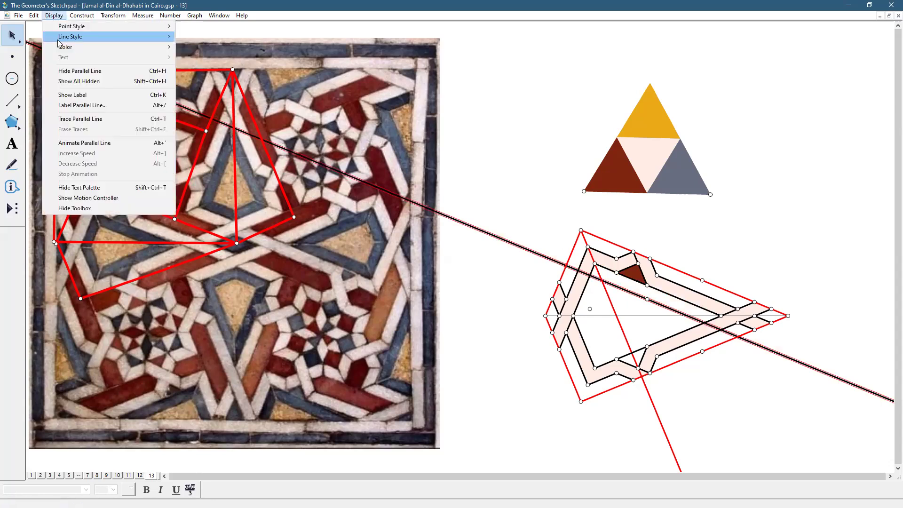
{"action": "mouse_move", "coordinate": [59, 37]}
{"action": "left_click", "coordinate": [223, 47]}
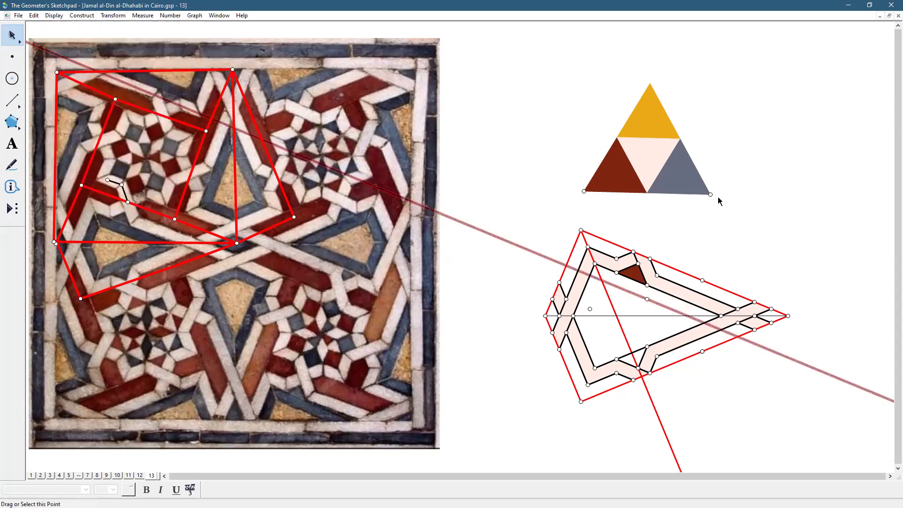
Construct a parallel to the upper band's short inner edge through the reflected point beside it.
{"action": "left_click", "coordinate": [590, 309]}
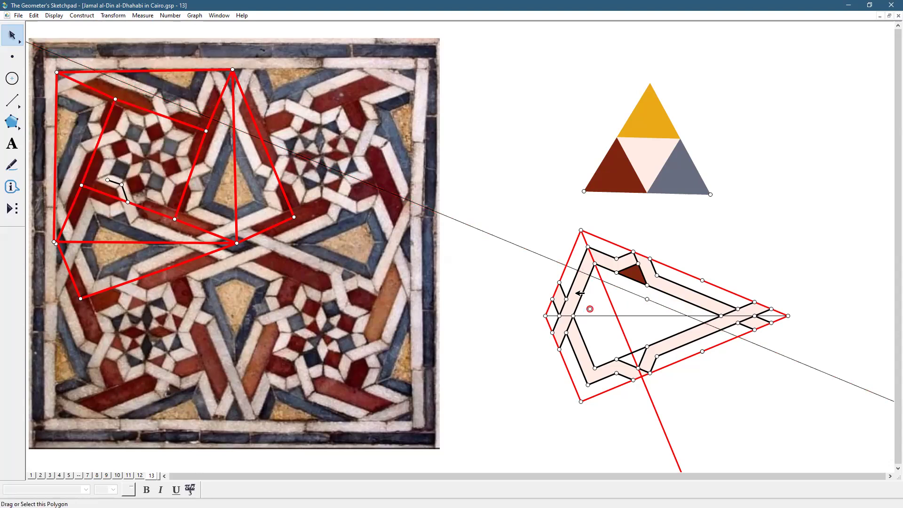
{"action": "left_click", "coordinate": [587, 290]}
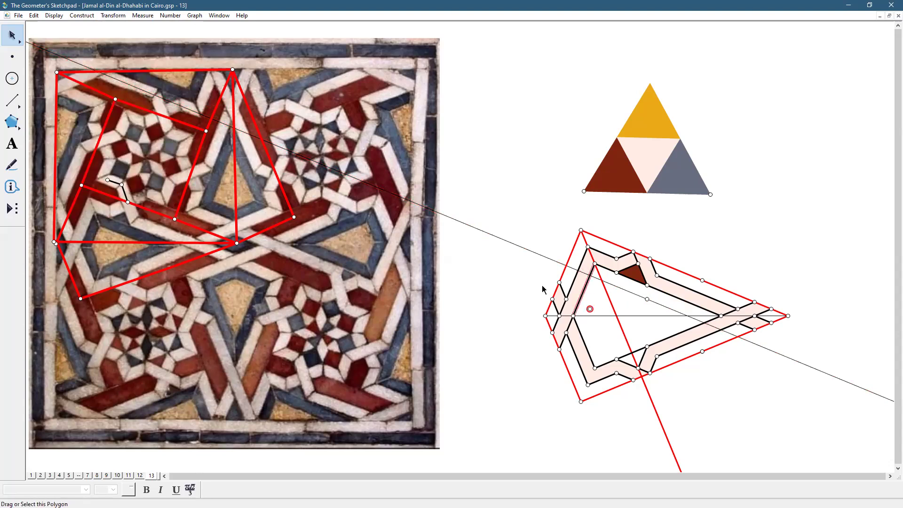
{"action": "left_click", "coordinate": [111, 17]}
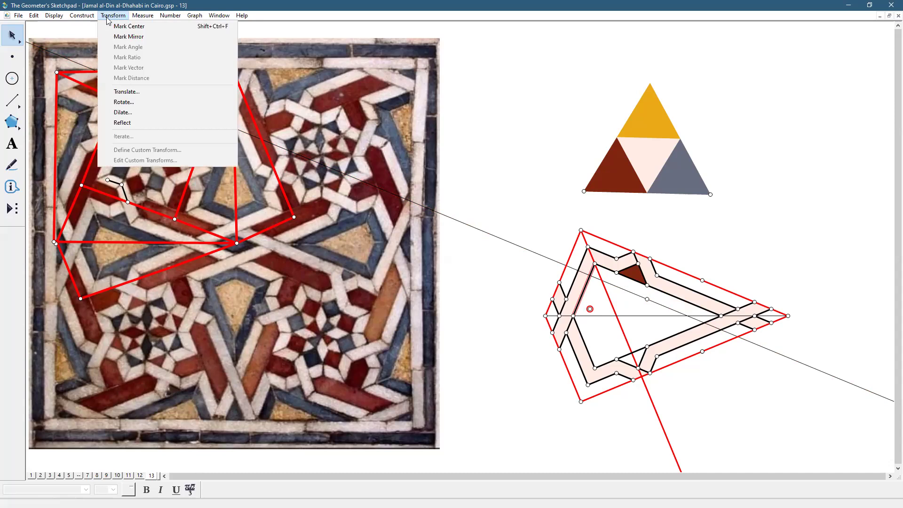
{"action": "mouse_move", "coordinate": [82, 16]}
{"action": "left_click", "coordinate": [101, 93]}
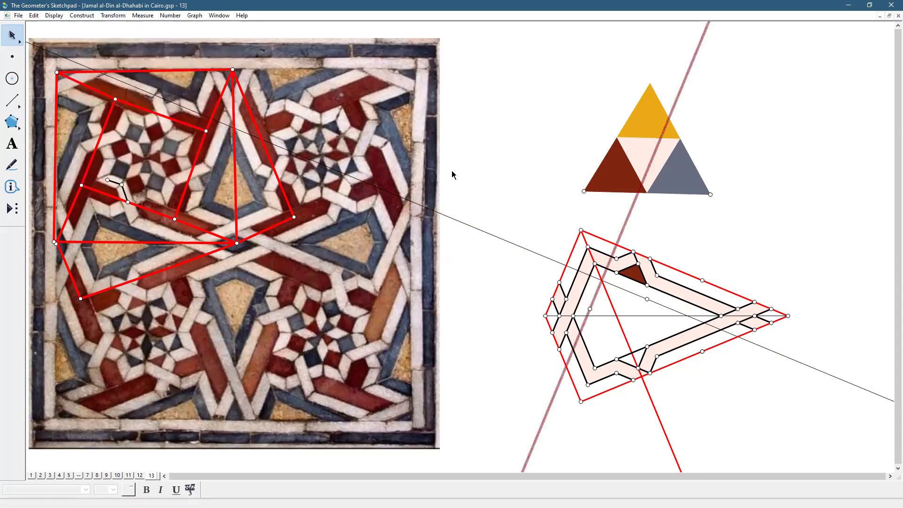
{"action": "left_click", "coordinate": [736, 200]}
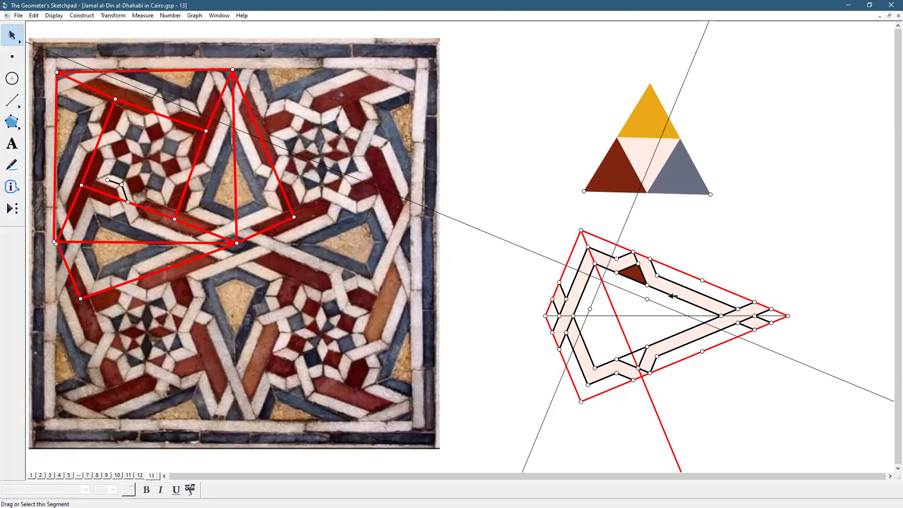
Hide the two reflected points that the parallel lines pass through.
{"action": "left_click", "coordinate": [647, 299]}
{"action": "left_click", "coordinate": [591, 308]}
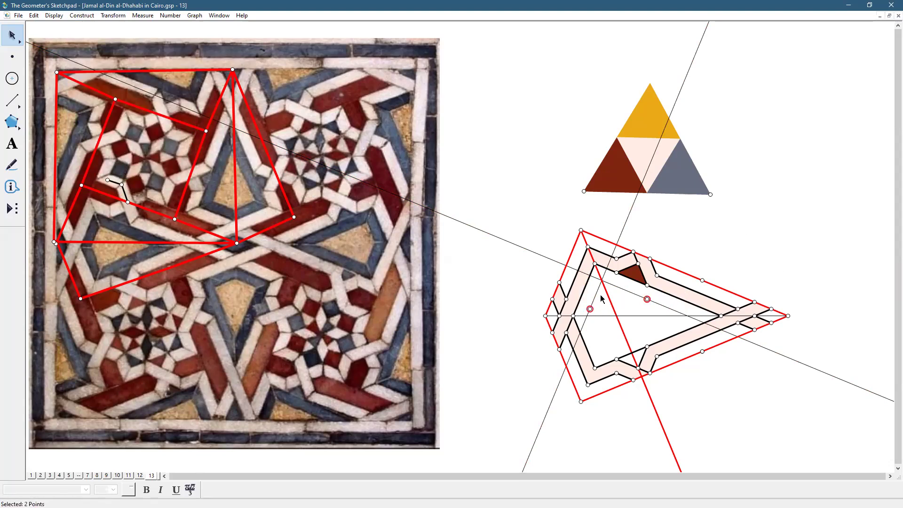
{"action": "left_click", "coordinate": [53, 16]}
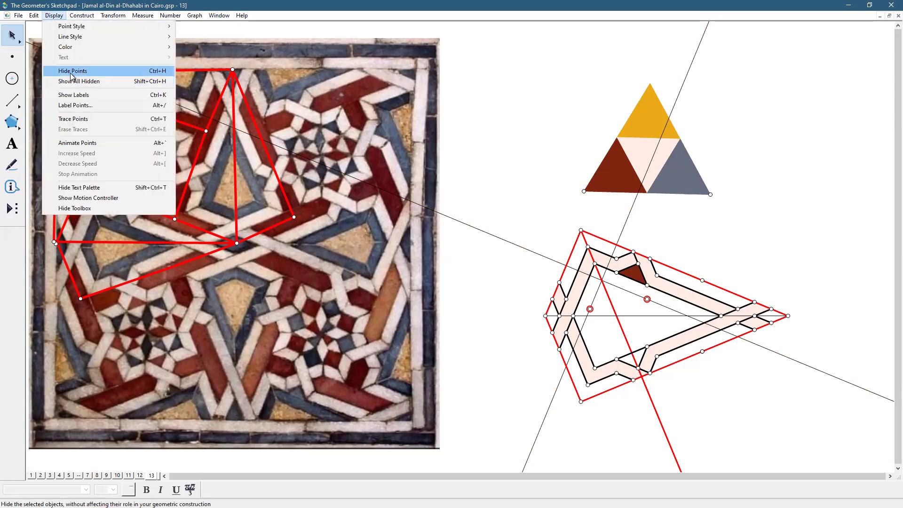
{"action": "left_click", "coordinate": [72, 71]}
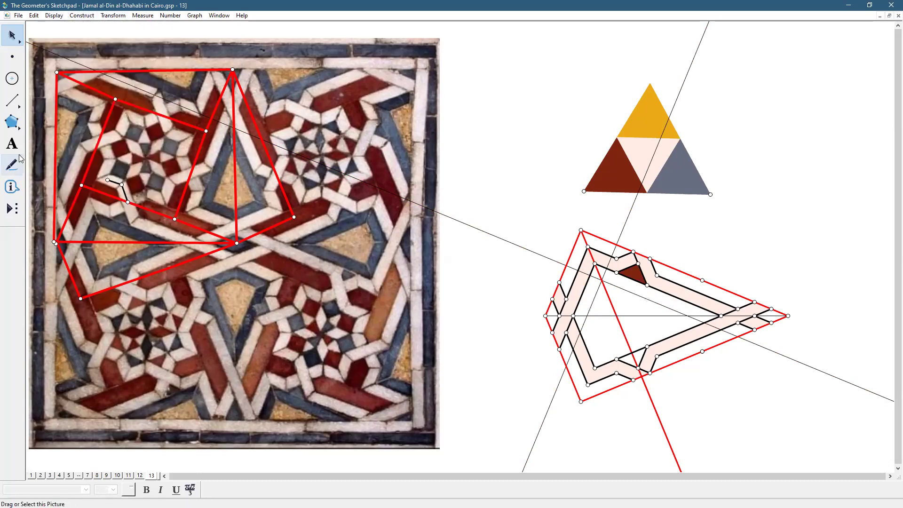
Construct a filled polygon between the upper band's inner edges and the two parallel lines, ending at the horizontal segment.
{"action": "left_click", "coordinate": [12, 123]}
{"action": "left_click", "coordinate": [594, 264]}
{"action": "left_click", "coordinate": [572, 316]}
{"action": "left_click", "coordinate": [586, 316]}
{"action": "left_click", "coordinate": [602, 280]}
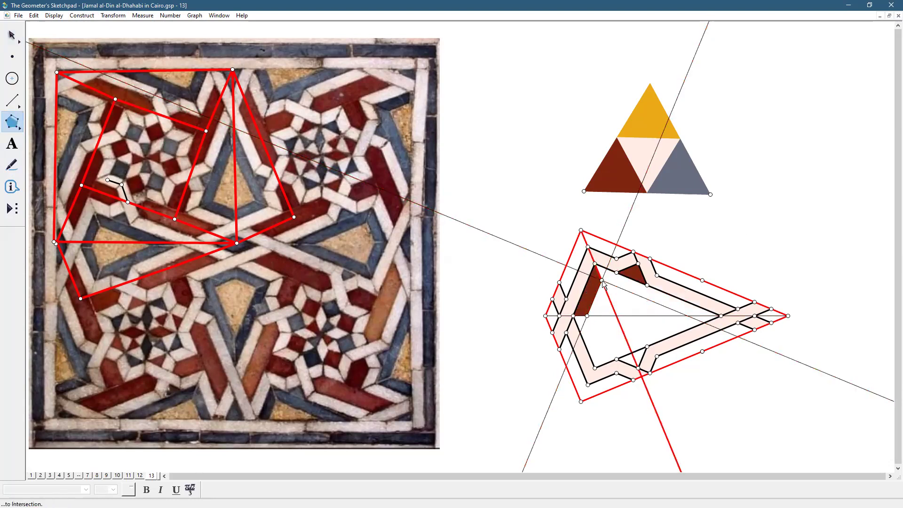
{"action": "left_click", "coordinate": [687, 316]}
{"action": "left_click", "coordinate": [721, 316]}
{"action": "double_click", "coordinate": [647, 286]}
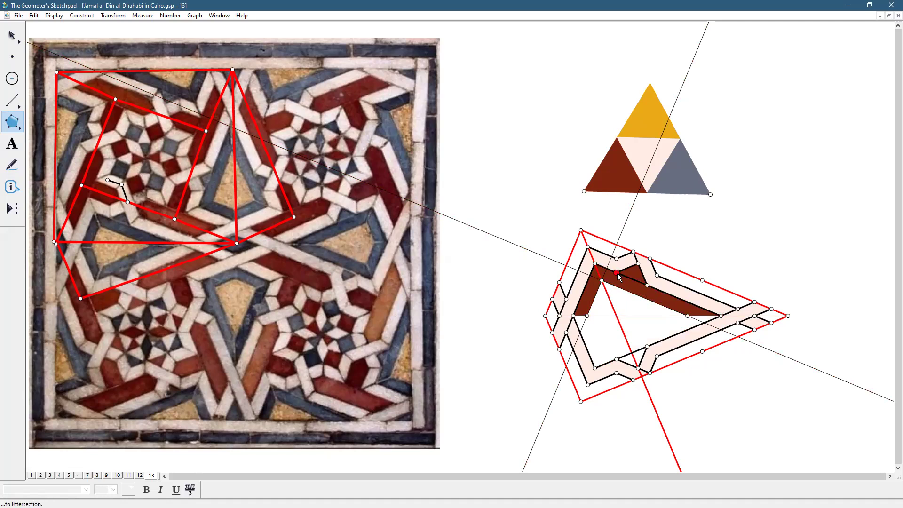
Colour the new inner strip polygon with the palette's slate grey.
{"action": "left_click", "coordinate": [12, 35]}
{"action": "left_click", "coordinate": [697, 183]}
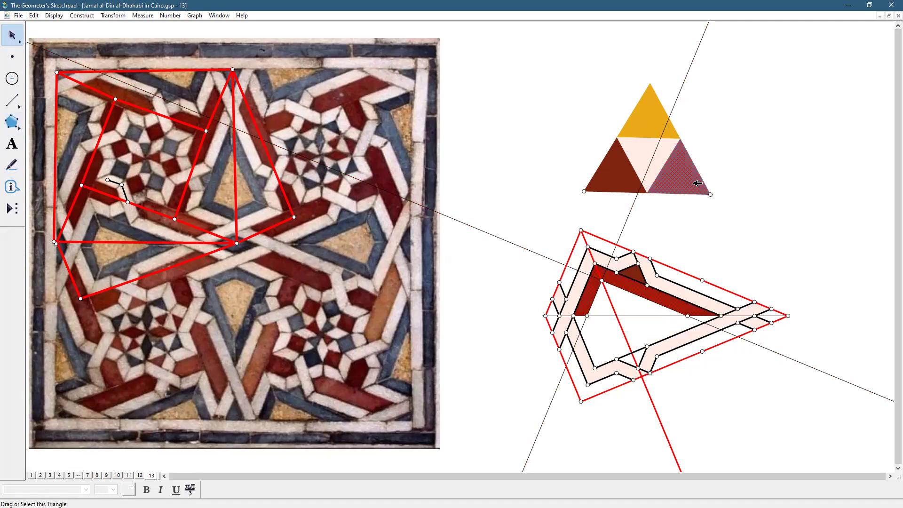
{"action": "left_click", "coordinate": [54, 15]}
{"action": "mouse_move", "coordinate": [76, 47]}
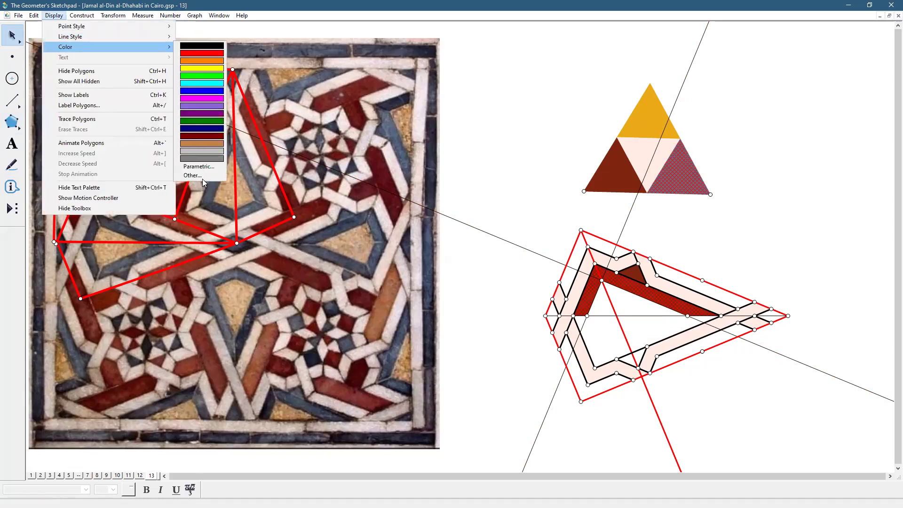
{"action": "left_click", "coordinate": [201, 176]}
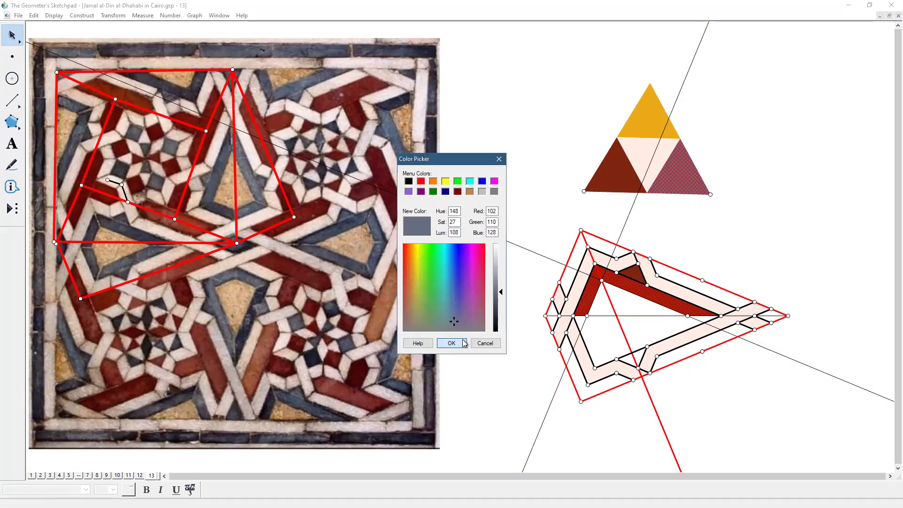
{"action": "left_click", "coordinate": [451, 343]}
{"action": "left_click", "coordinate": [544, 287]}
Reflect the slate grey strip and the dark red triangle across the horizontal segment into the kite's lower half.
{"action": "left_click", "coordinate": [113, 15]}
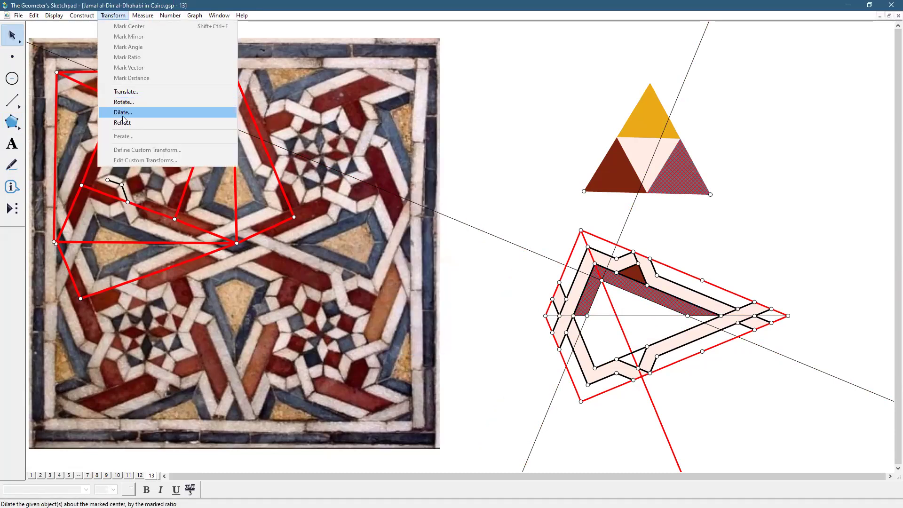
{"action": "left_click", "coordinate": [123, 123]}
{"action": "left_click", "coordinate": [729, 397]}
{"action": "left_click", "coordinate": [701, 454]}
{"action": "key", "text": "Delete"}
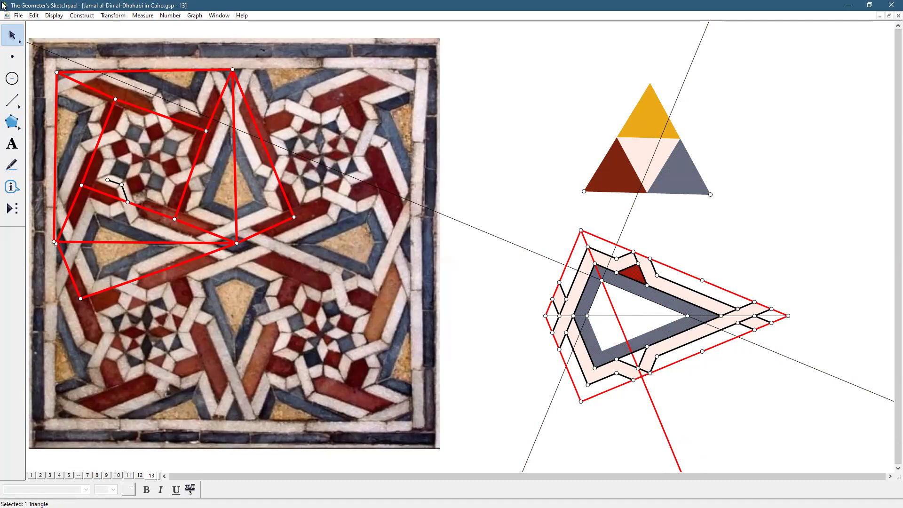
{"action": "left_click", "coordinate": [112, 16]}
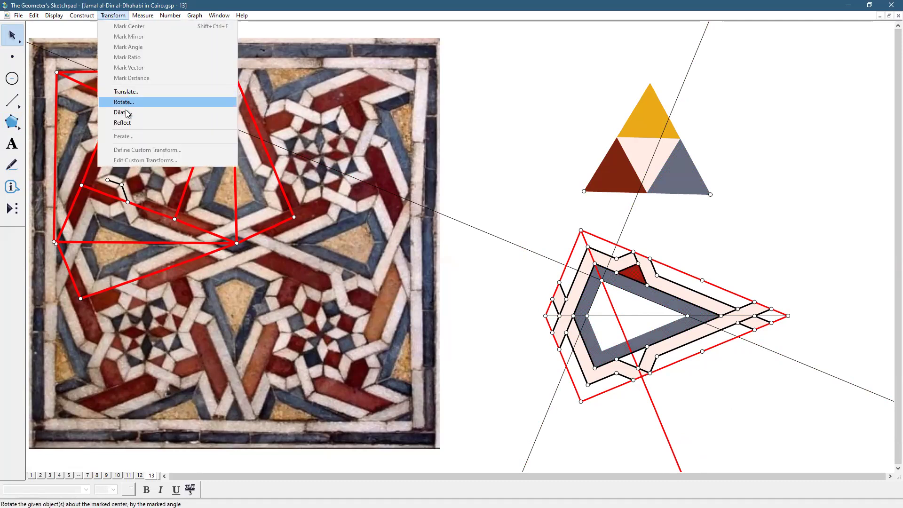
{"action": "left_click", "coordinate": [118, 122]}
{"action": "left_click", "coordinate": [747, 237]}
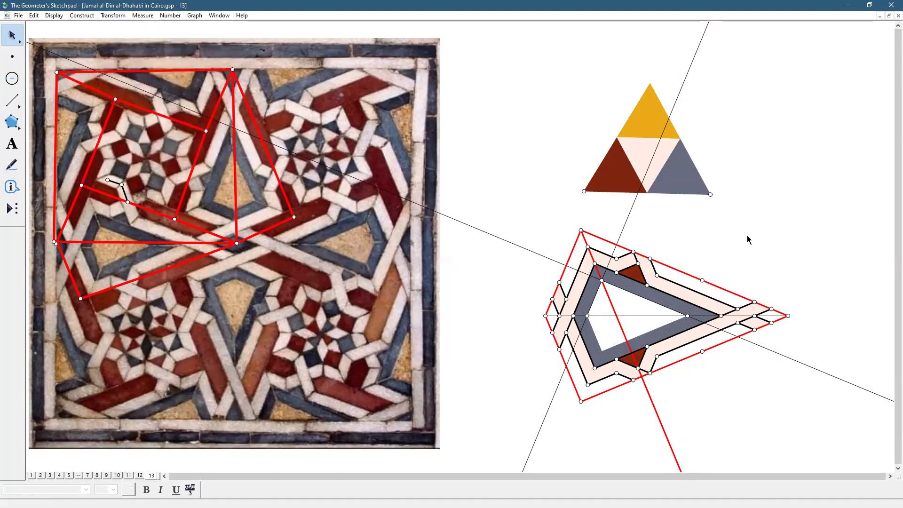
Hide the red angle bisector and the two thin parallel construction lines.
{"action": "left_click", "coordinate": [614, 310]}
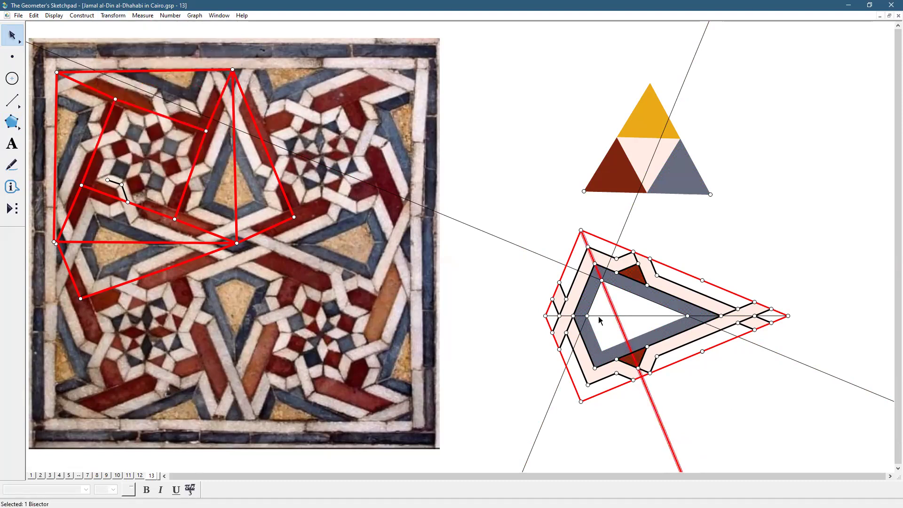
{"action": "left_click", "coordinate": [562, 375]}
{"action": "left_click", "coordinate": [545, 256]}
{"action": "left_click", "coordinate": [62, 17]}
{"action": "left_click", "coordinate": [75, 71]}
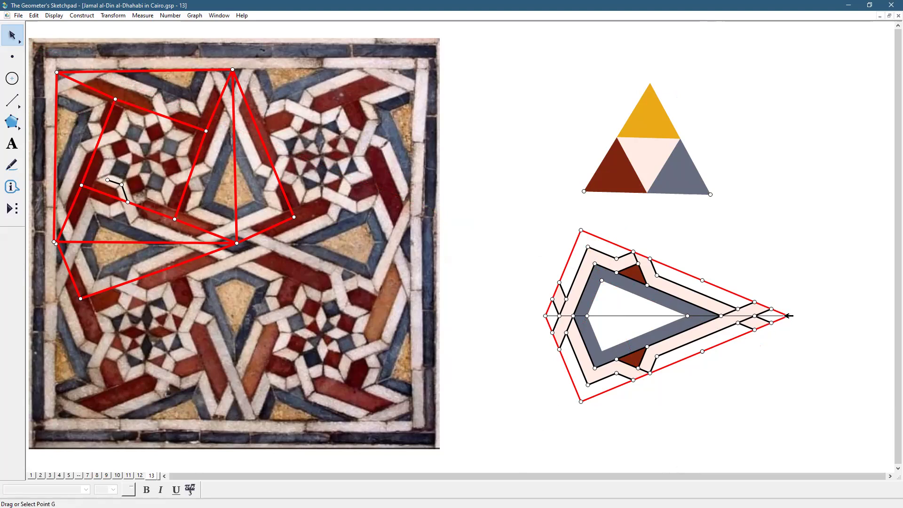
Construct a slate grey triangle above the horizontal segment at the kite's right tip and reflect it across that segment.
{"action": "left_click", "coordinate": [10, 120]}
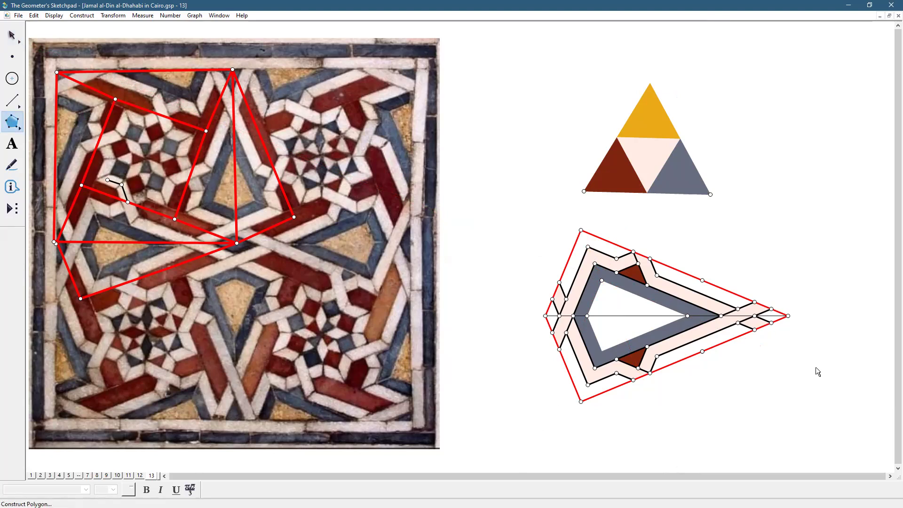
{"action": "left_click", "coordinate": [755, 316]}
{"action": "left_click", "coordinate": [786, 317]}
{"action": "left_click", "coordinate": [770, 310]}
{"action": "left_click", "coordinate": [114, 16]}
{"action": "left_click", "coordinate": [132, 123]}
Construct a matching slate grey triangle at the kite's left corner and reflect it across the horizontal segment.
{"action": "left_click", "coordinate": [552, 299]}
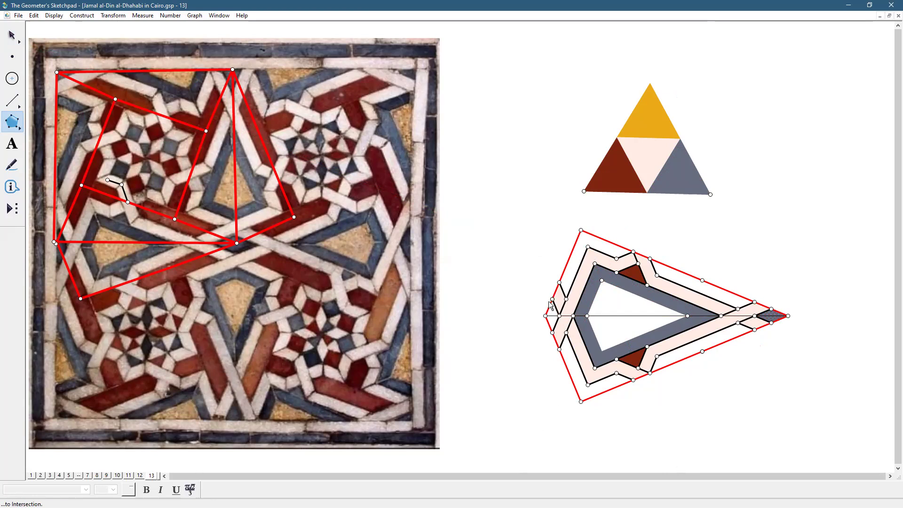
{"action": "double_click", "coordinate": [546, 315]}
{"action": "left_click", "coordinate": [114, 16]}
{"action": "left_click", "coordinate": [126, 121]}
{"action": "left_click", "coordinate": [12, 36]}
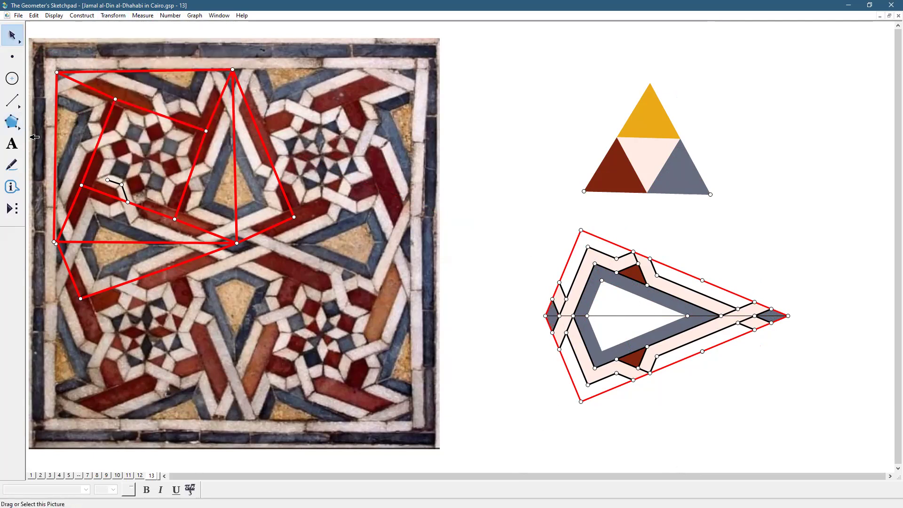
Construct a filled triangle in the empty area inside the upper slate grey strip, with its base on the horizontal segment.
{"action": "left_click", "coordinate": [13, 123]}
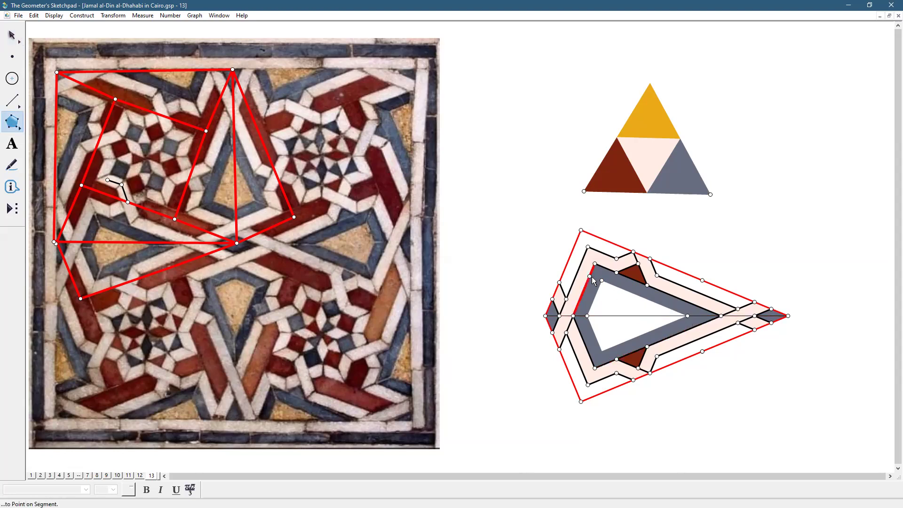
{"action": "left_click", "coordinate": [587, 316]}
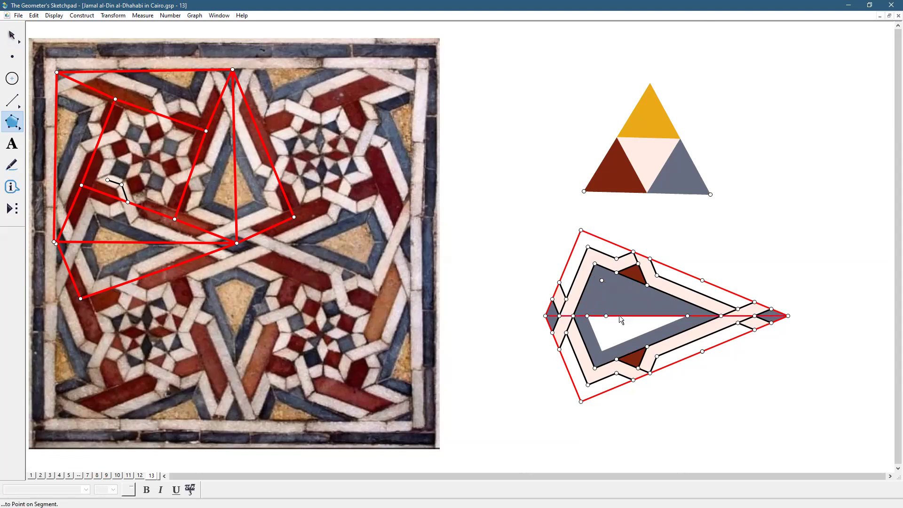
{"action": "double_click", "coordinate": [687, 316]}
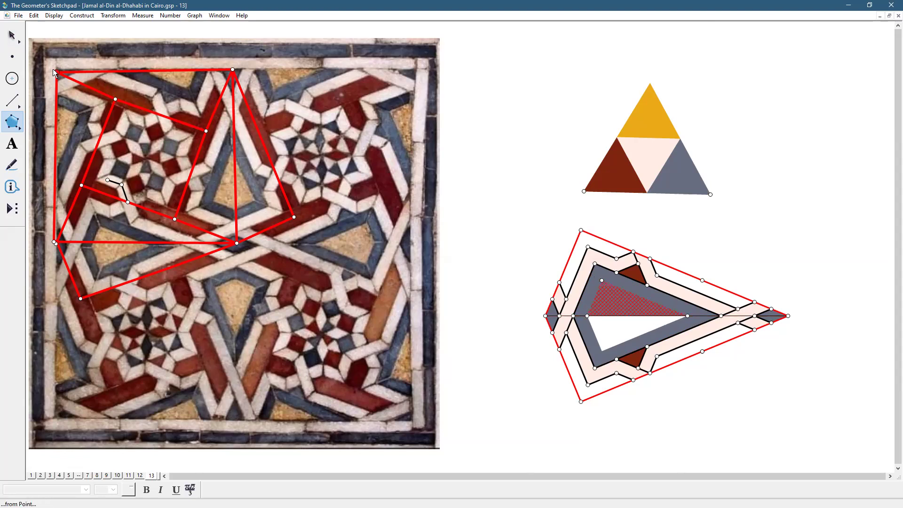
{"action": "key", "text": "Escape"}
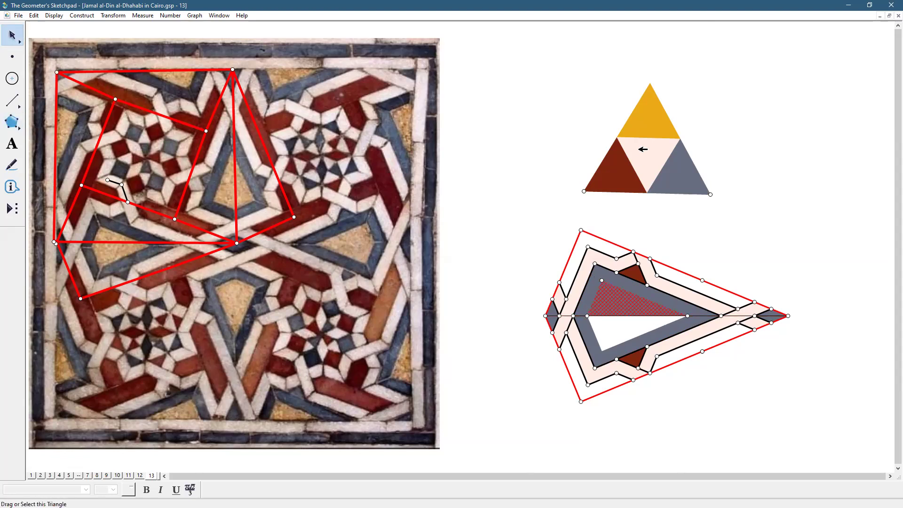
Colour the new central triangle and the palette's yellow triangle together with the palette's yellow (red 234, green 170, blue 21).
{"action": "left_click", "coordinate": [654, 115]}
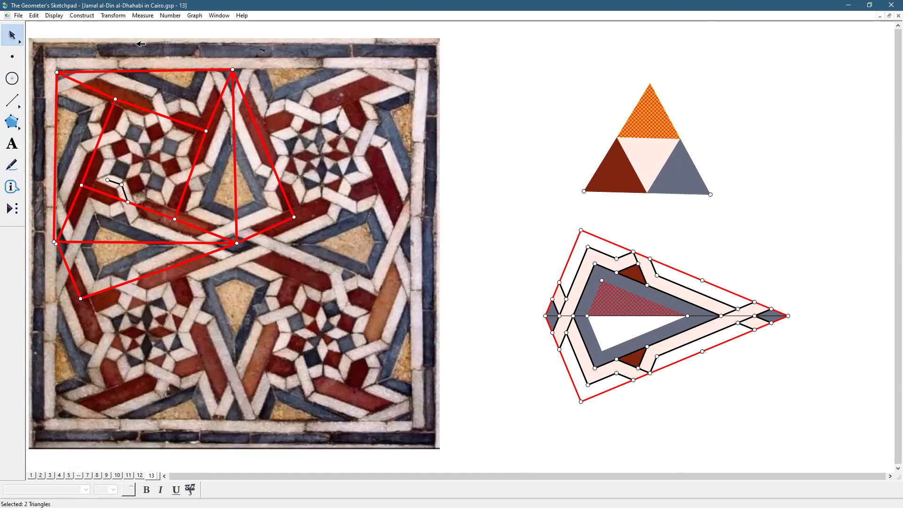
{"action": "left_click", "coordinate": [54, 16]}
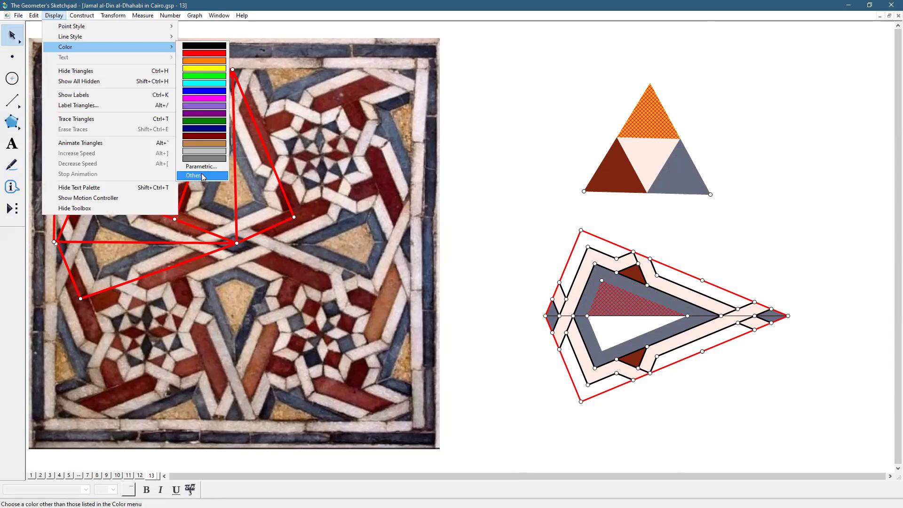
{"action": "left_click", "coordinate": [201, 173]}
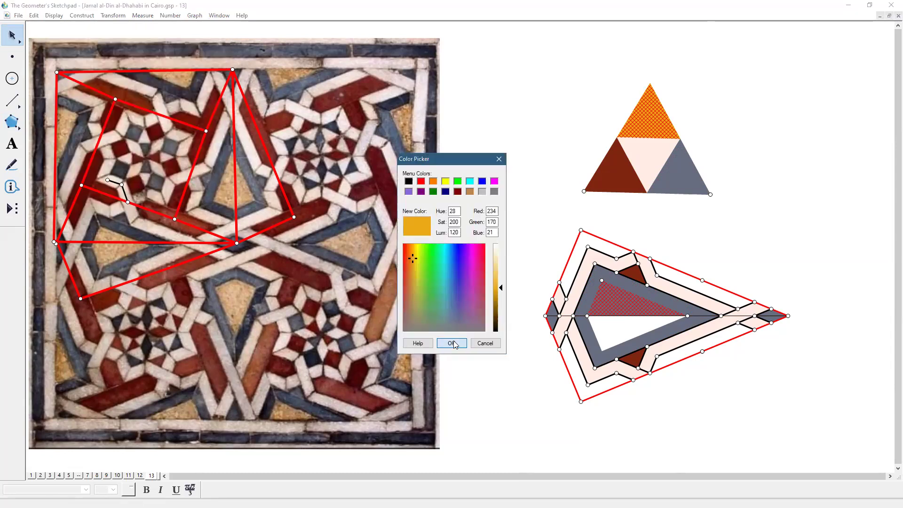
{"action": "left_click", "coordinate": [452, 344]}
Mark the horizontal segment as mirror and reflect the yellow triangle into the kite's lower half.
{"action": "double_click", "coordinate": [648, 316]}
{"action": "left_click", "coordinate": [742, 265]}
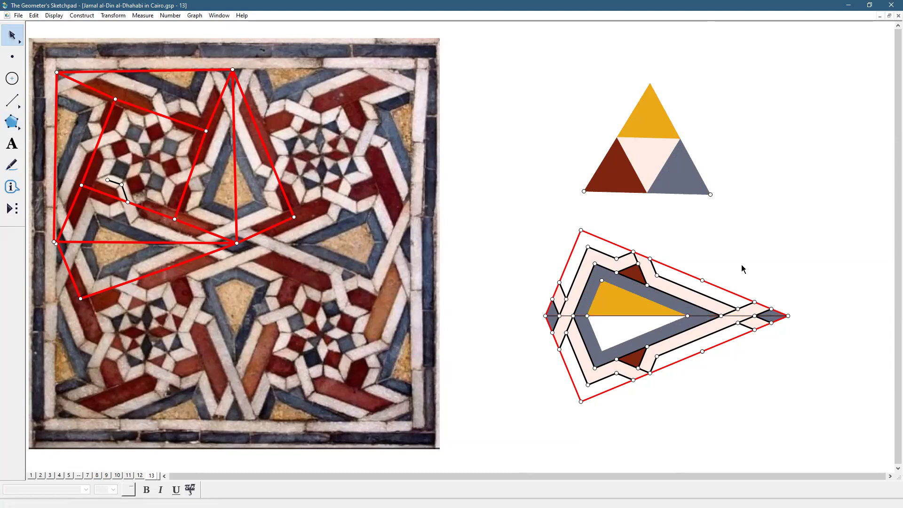
{"action": "left_click", "coordinate": [618, 294]}
{"action": "left_click", "coordinate": [113, 15]}
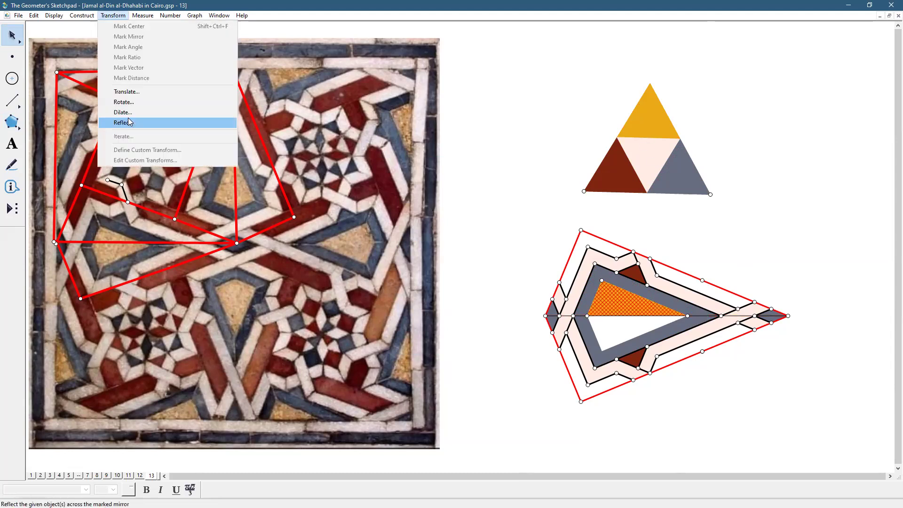
{"action": "left_click", "coordinate": [123, 122]}
{"action": "left_click", "coordinate": [694, 216]}
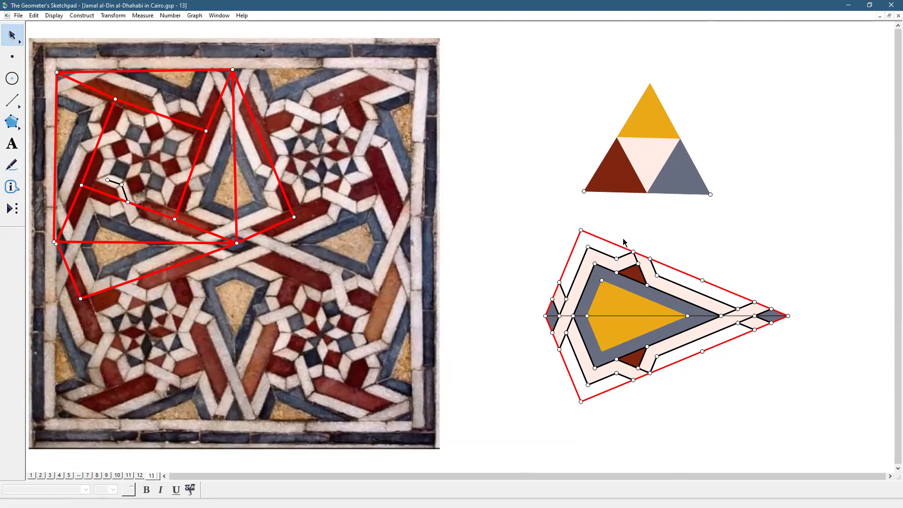
Select the whole kite figure and set its line style to thin.
{"action": "mouse_move", "coordinate": [512, 215]}
{"action": "left_mouse_down"}
{"action": "mouse_move", "coordinate": [713, 410]}
{"action": "mouse_move", "coordinate": [810, 433]}
{"action": "left_mouse_up"}
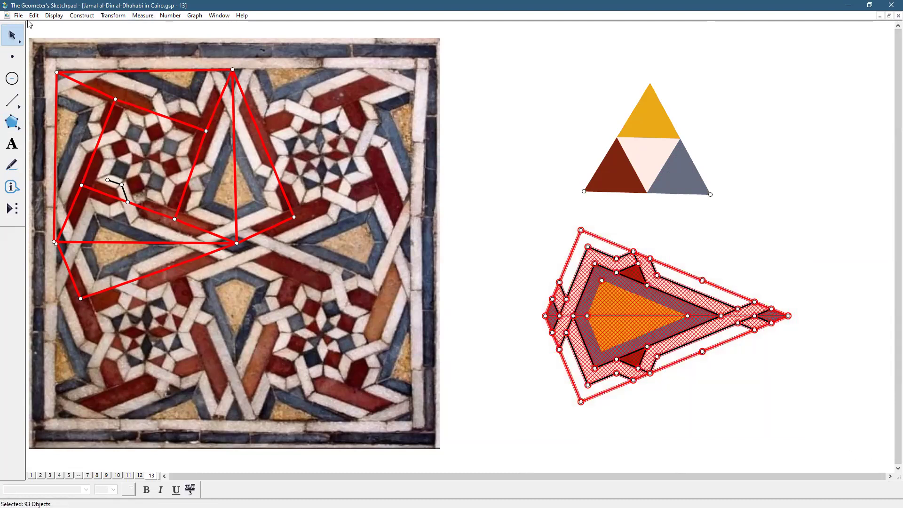
{"action": "left_click", "coordinate": [54, 15]}
{"action": "mouse_move", "coordinate": [66, 36]}
{"action": "left_click", "coordinate": [254, 47]}
{"action": "left_click", "coordinate": [707, 275]}
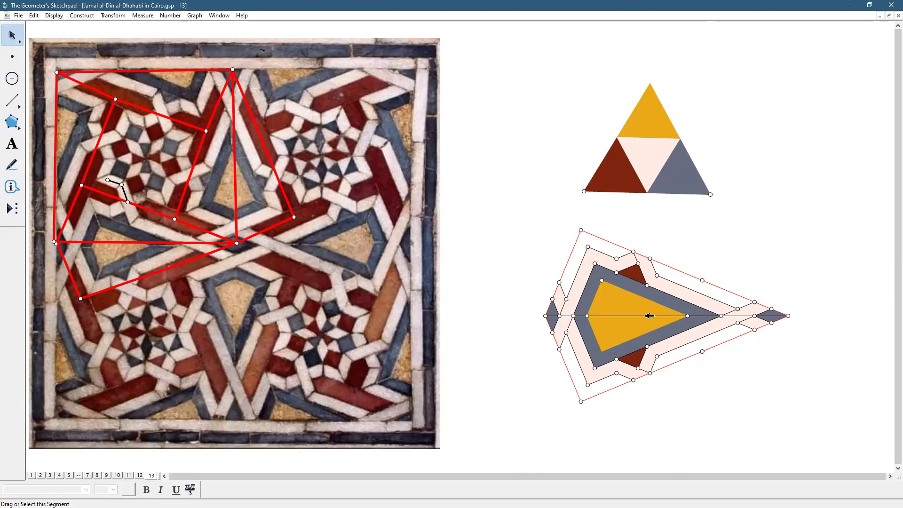
Hide the horizontal segment that runs through the kite.
{"action": "left_click", "coordinate": [649, 316]}
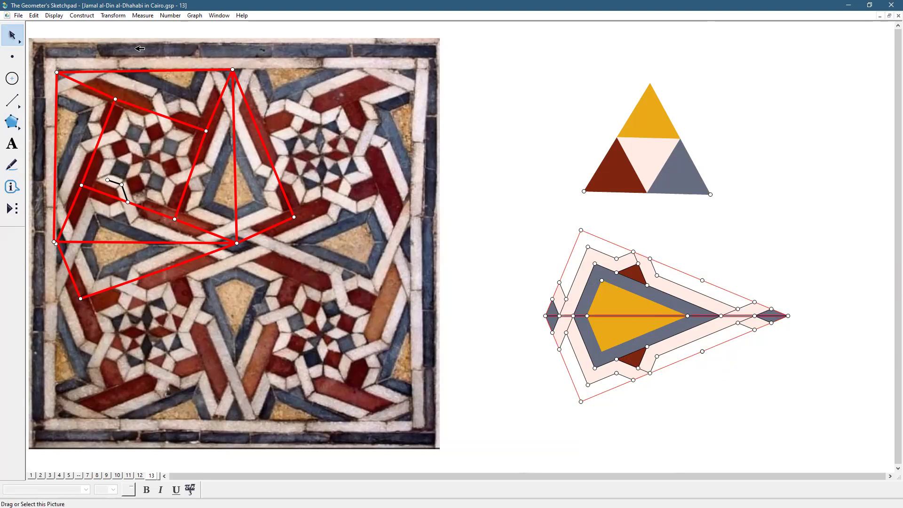
{"action": "left_click", "coordinate": [61, 20]}
{"action": "left_click", "coordinate": [101, 71]}
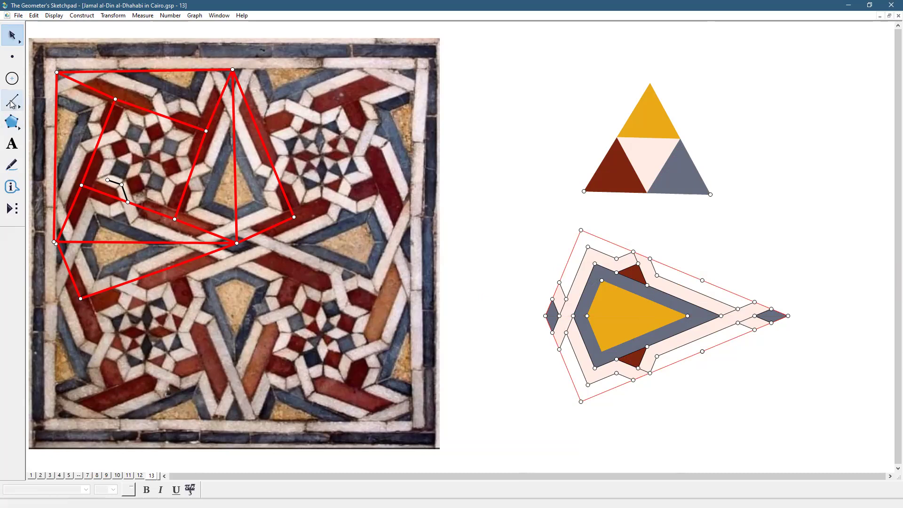
Draw short segments joining the pale band's outer corners to its inner corners in the kite's upper and lower halves.
{"action": "left_click", "coordinate": [12, 101]}
{"action": "left_click", "coordinate": [588, 247]}
{"action": "left_click", "coordinate": [593, 272]}
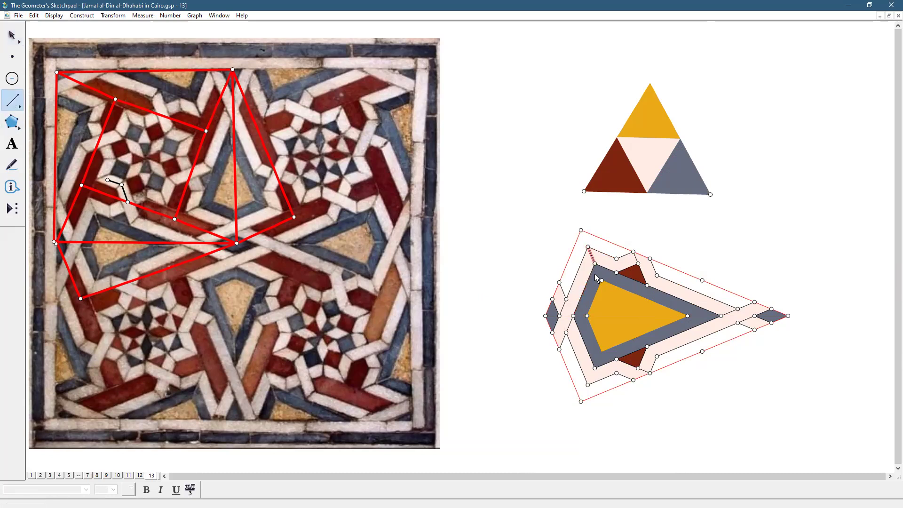
{"action": "left_click", "coordinate": [616, 258]}
{"action": "left_click", "coordinate": [616, 272]}
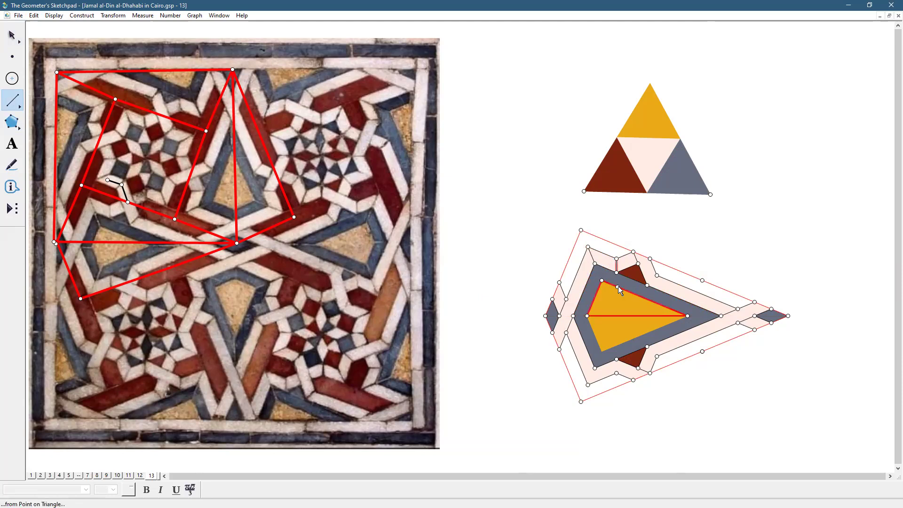
{"action": "left_click", "coordinate": [657, 275]}
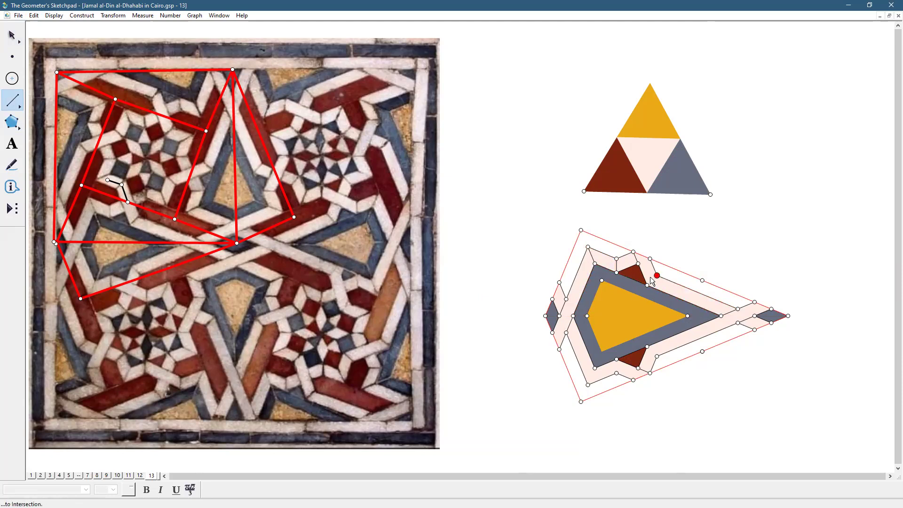
{"action": "left_click", "coordinate": [647, 285]}
{"action": "left_click", "coordinate": [588, 384]}
Draw segments across the slate grey strip at its upper corner and at both ends of the horizontal axis.
{"action": "left_click_drag", "start_coordinate": [595, 263], "coordinate": [602, 280]}
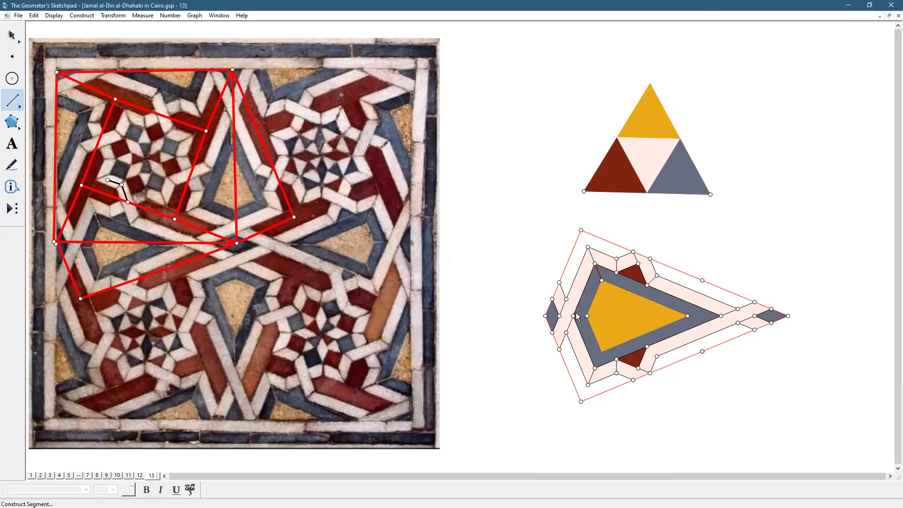
{"action": "left_click_drag", "start_coordinate": [574, 316], "coordinate": [587, 316]}
{"action": "left_click_drag", "start_coordinate": [688, 315], "coordinate": [721, 315]}
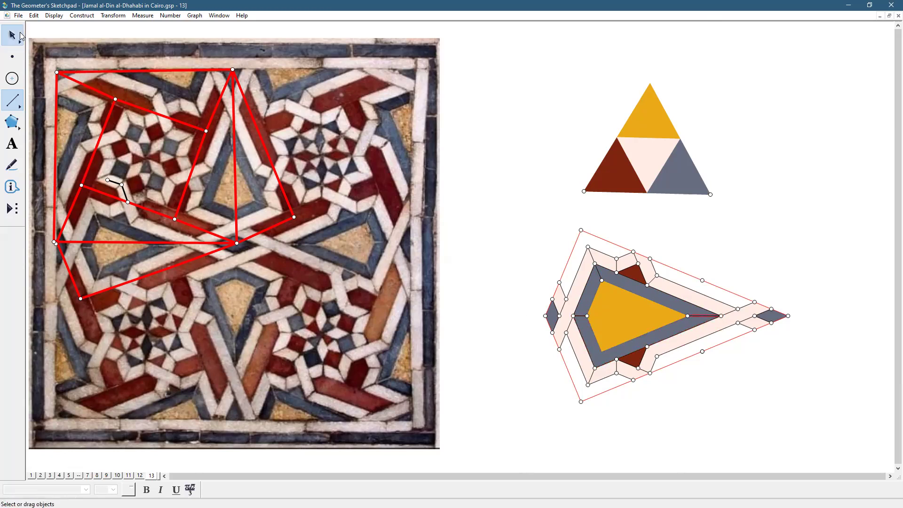
Reflect the short segment at the slate grey strip's upper corner into the kite's lower half.
{"action": "left_click", "coordinate": [12, 35]}
{"action": "left_click", "coordinate": [833, 261]}
{"action": "left_click", "coordinate": [598, 271]}
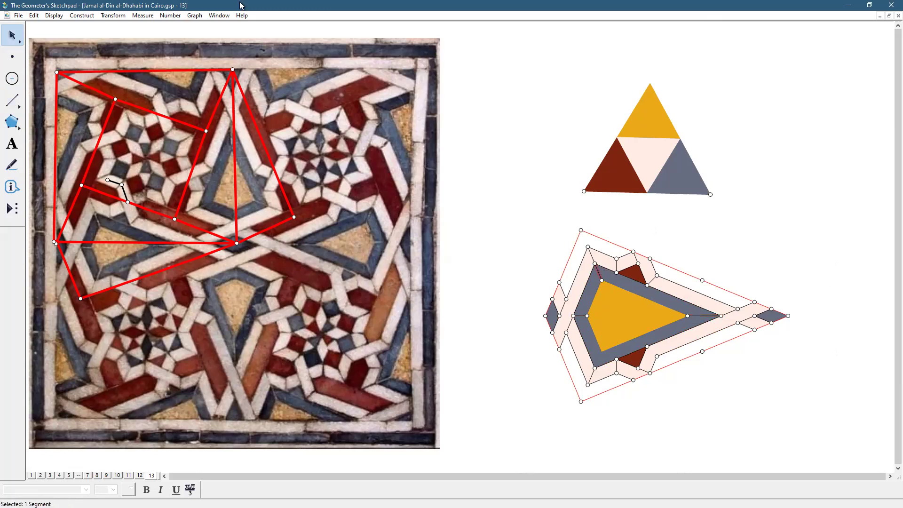
{"action": "left_click", "coordinate": [119, 16]}
{"action": "left_click", "coordinate": [142, 123]}
{"action": "left_click", "coordinate": [768, 233]}
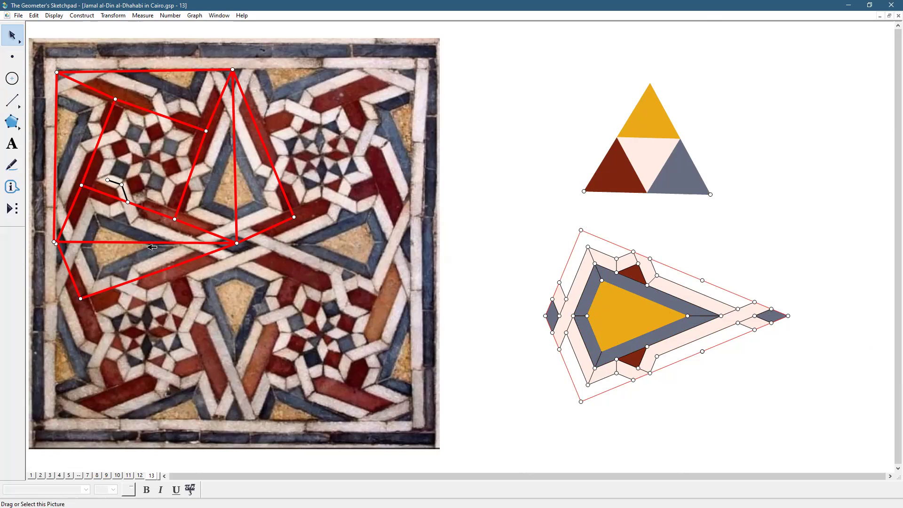
Outline the yellow kite's upper edges with segments and reflect them into the lower half.
{"action": "left_click", "coordinate": [13, 101]}
{"action": "left_click_drag", "start_coordinate": [602, 281], "coordinate": [688, 317]}
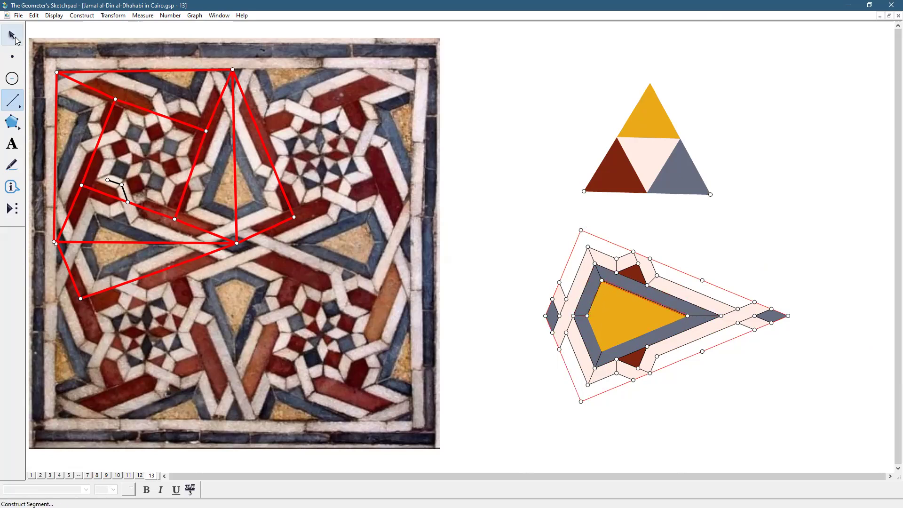
{"action": "left_click", "coordinate": [13, 35]}
{"action": "left_click", "coordinate": [636, 240]}
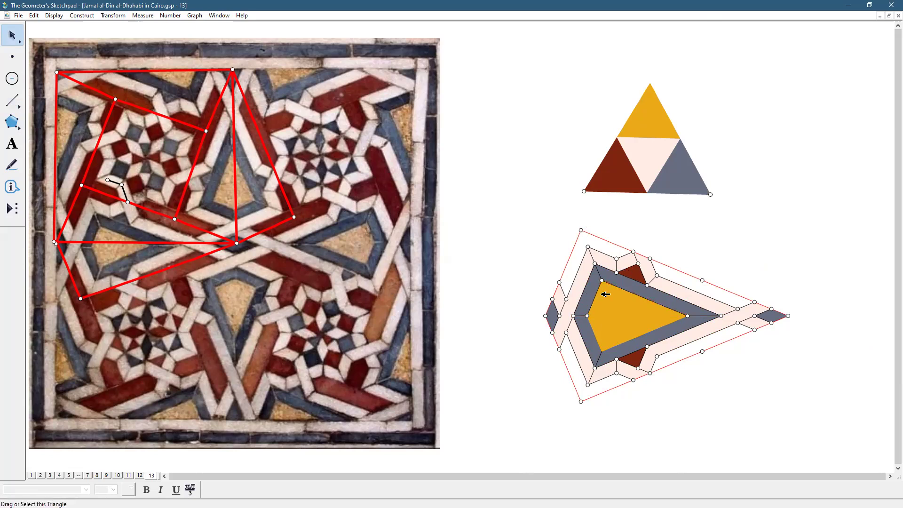
{"action": "left_click", "coordinate": [647, 299]}
{"action": "left_click", "coordinate": [113, 16]}
{"action": "left_click", "coordinate": [124, 120]}
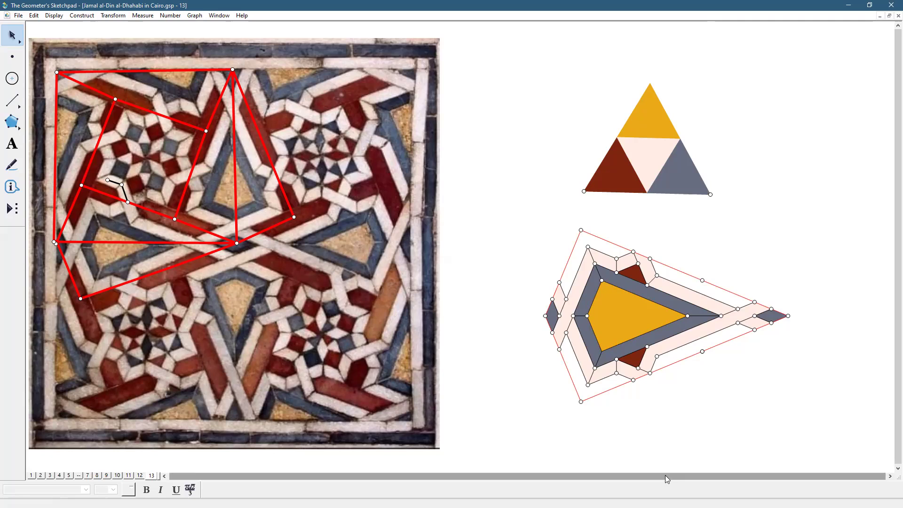
Create a Hide/Show action button for the kite's four red sides and all points except its left and right tips.
{"action": "left_click", "coordinate": [11, 58]}
{"action": "left_click", "coordinate": [37, 19]}
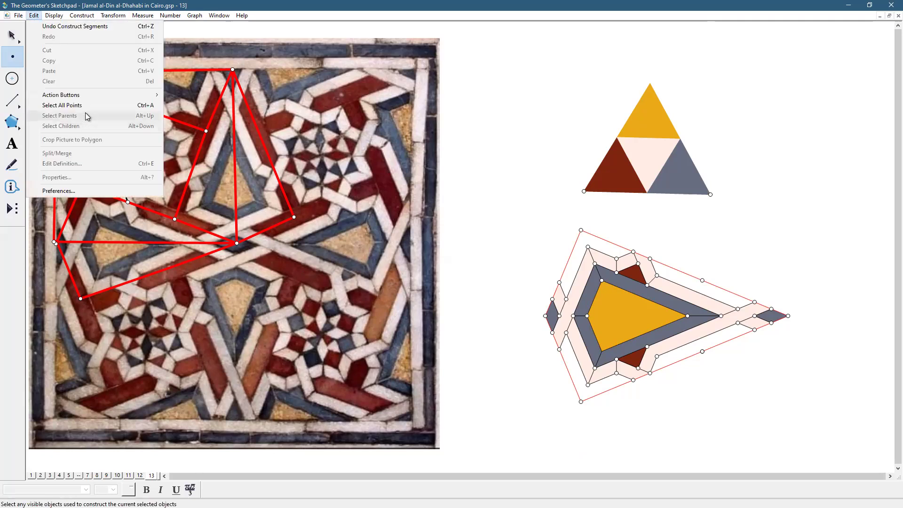
{"action": "left_click", "coordinate": [86, 105]}
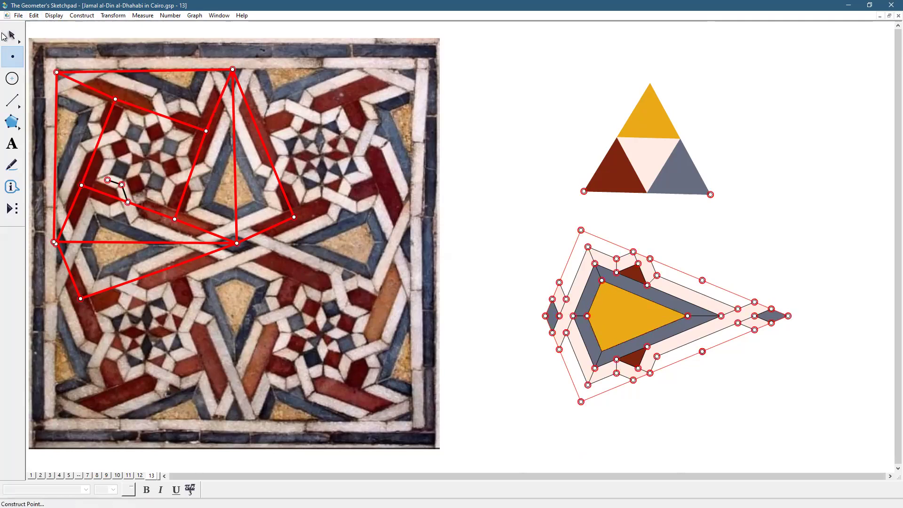
{"action": "key", "text": "Escape"}
{"action": "left_click", "coordinate": [545, 316], "text": "shift"}
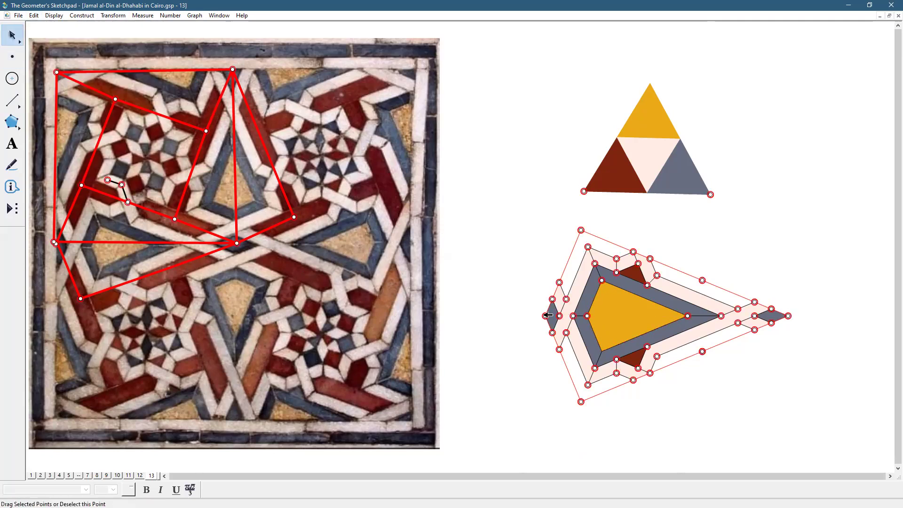
{"action": "left_click", "coordinate": [788, 316], "text": "shift"}
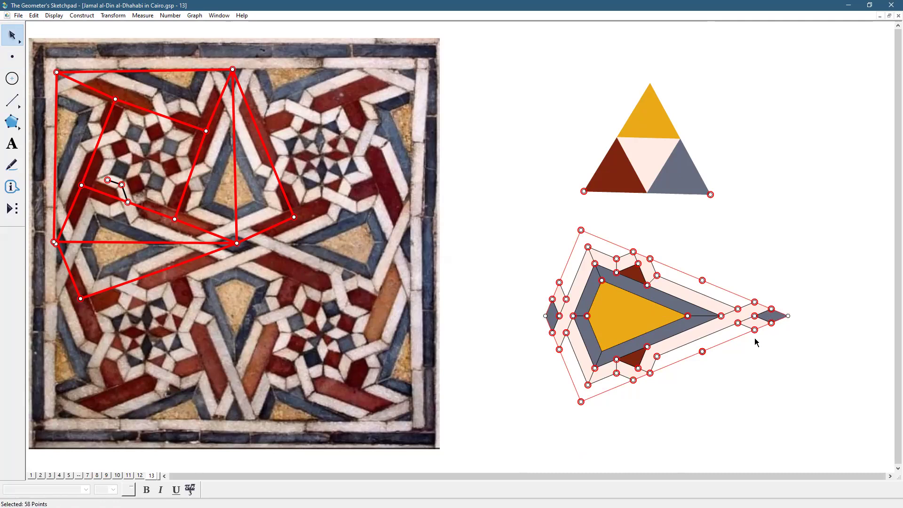
{"action": "left_click", "coordinate": [735, 338], "text": "shift"}
{"action": "left_click", "coordinate": [732, 291], "text": "shift"}
{"action": "left_click", "coordinate": [570, 256], "text": "shift"}
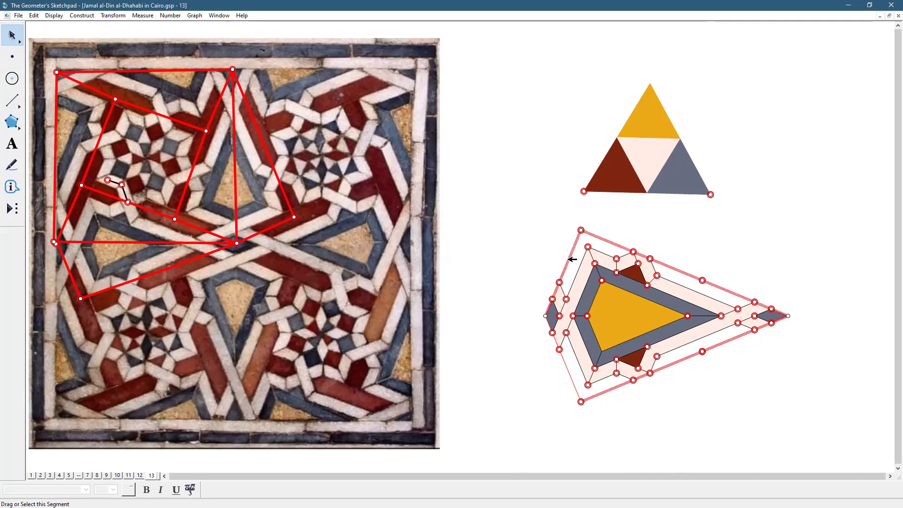
{"action": "left_click", "coordinate": [572, 375], "text": "shift"}
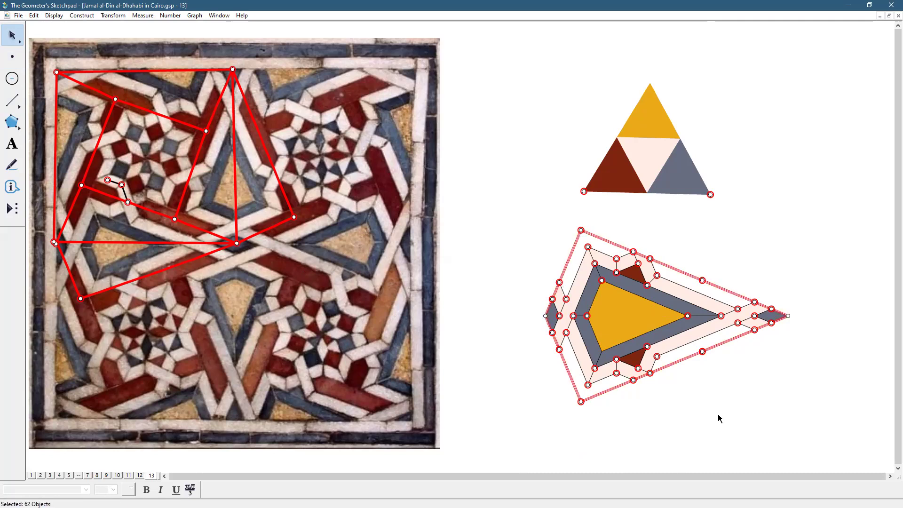
{"action": "left_click", "coordinate": [33, 17]}
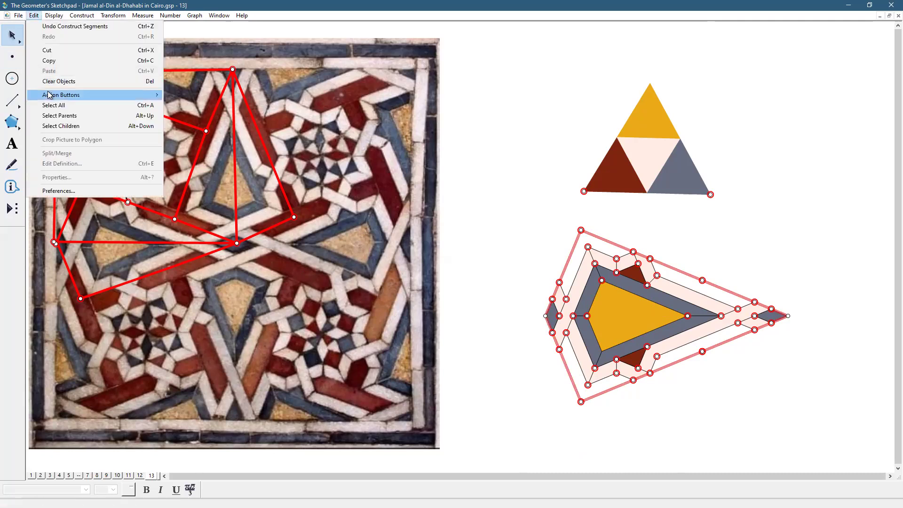
{"action": "mouse_move", "coordinate": [49, 95]}
{"action": "left_click", "coordinate": [185, 95]}
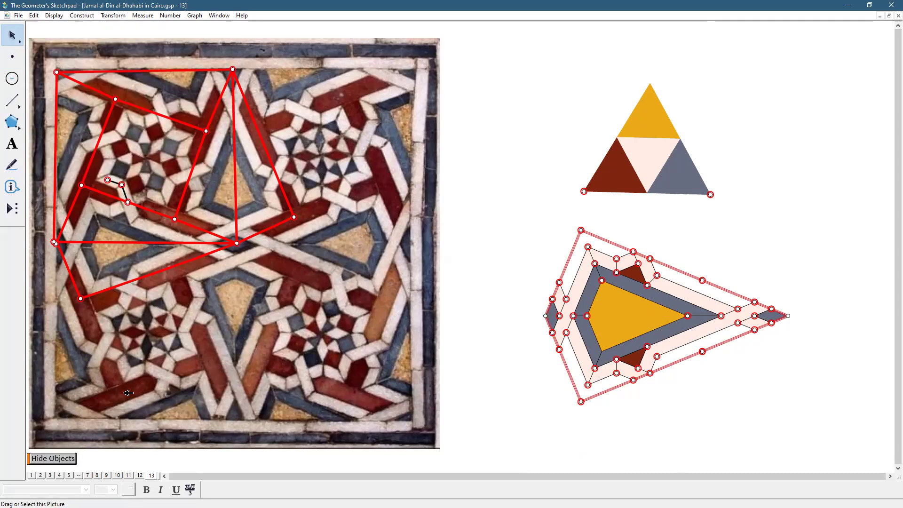
Hide the construction objects and create a custom tool named "kite complete" from the decorated kite and its two tip points.
{"action": "left_click", "coordinate": [126, 457]}
{"action": "left_click", "coordinate": [57, 457]}
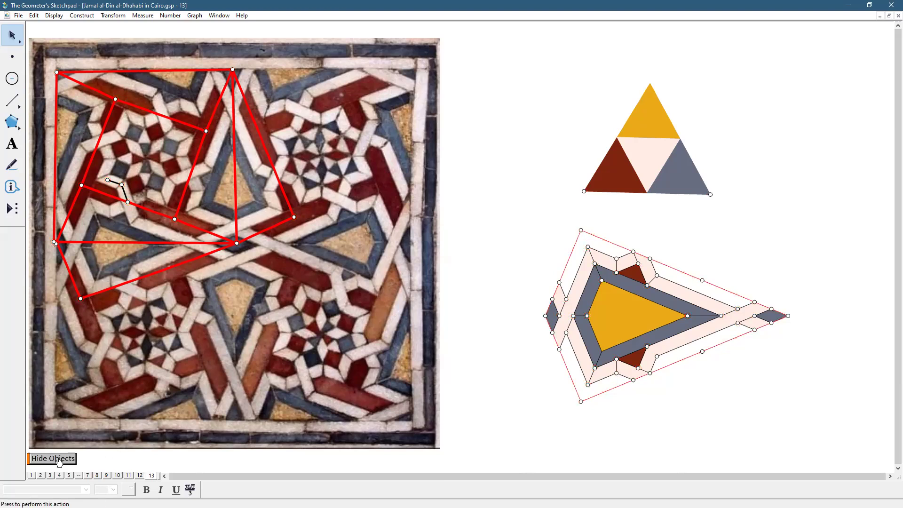
{"action": "left_click", "coordinate": [546, 316]}
{"action": "left_click", "coordinate": [789, 316]}
{"action": "left_click_drag", "start_coordinate": [512, 228], "coordinate": [812, 428]}
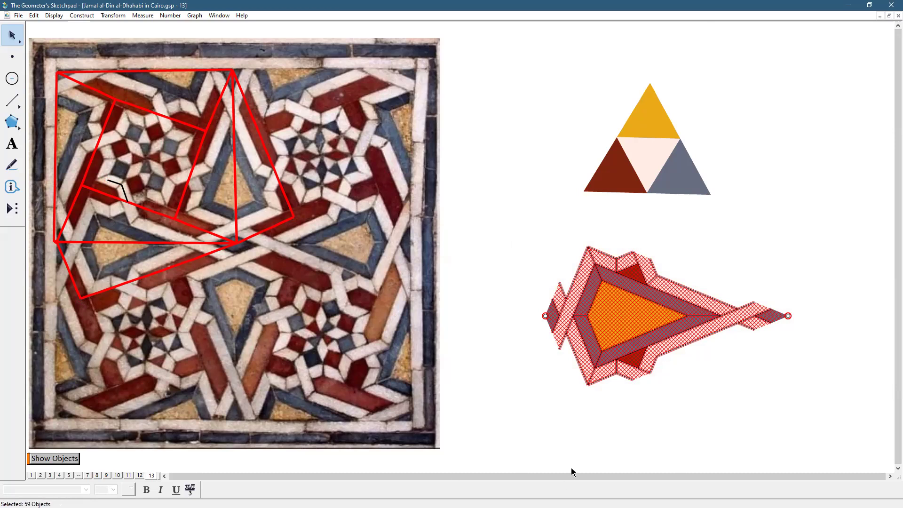
{"action": "left_click", "coordinate": [10, 205]}
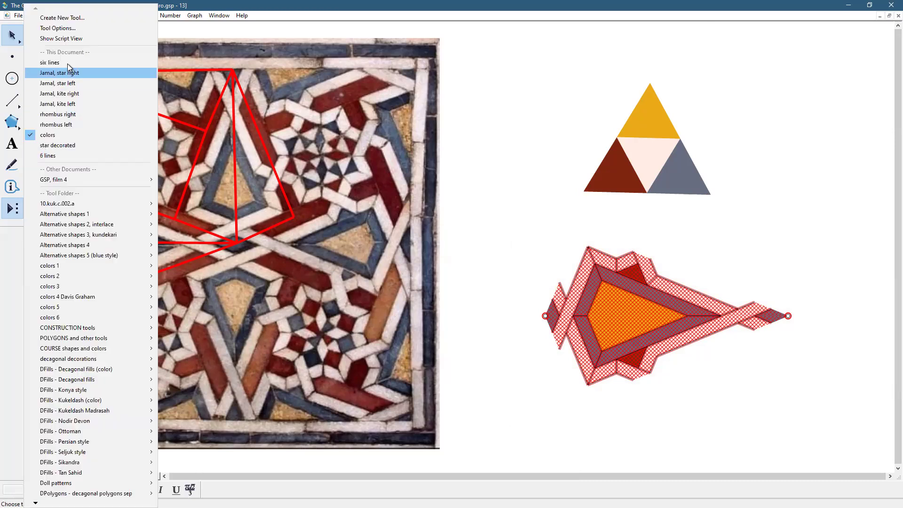
{"action": "left_click", "coordinate": [93, 22]}
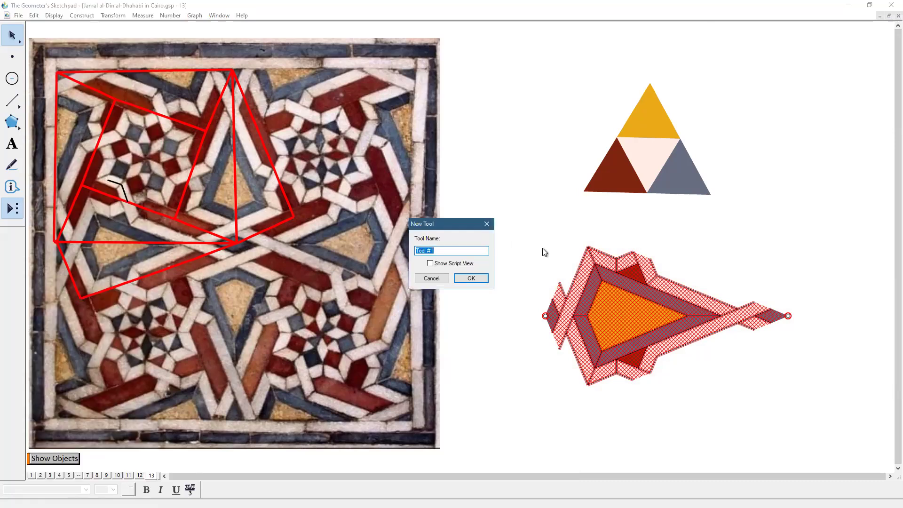
{"action": "type", "text": "kite complete"}
{"action": "key", "text": "Return"}
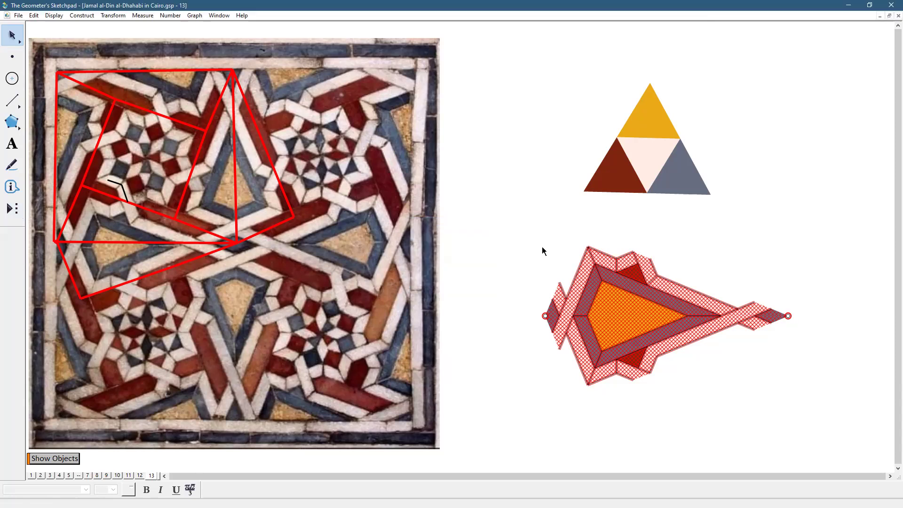
{"action": "left_click", "coordinate": [569, 254]}
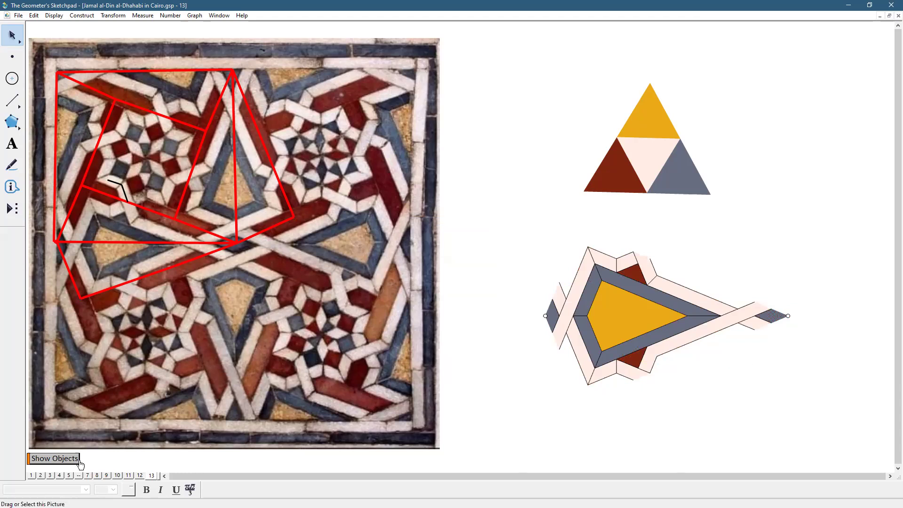
Find page 7 with the square framework of kites and rotated squares, and add a duplicate of it to the document.
{"action": "left_click", "coordinate": [141, 475]}
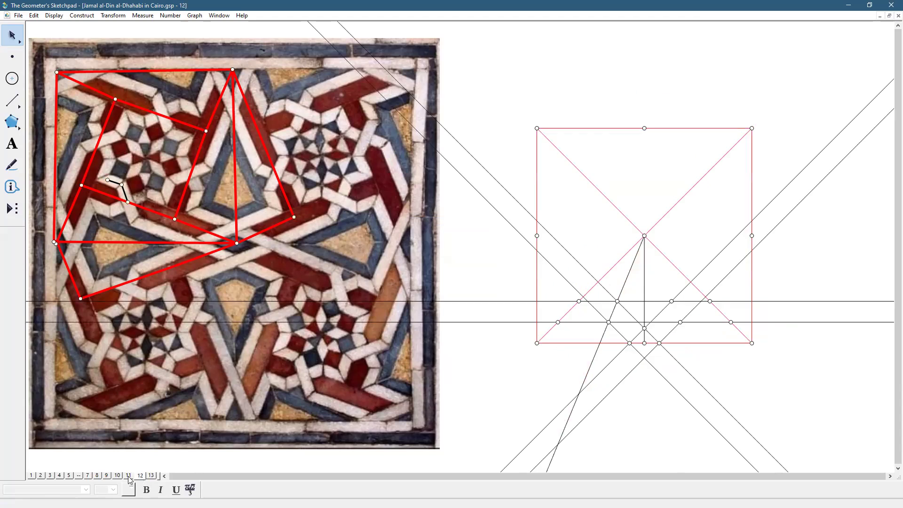
{"action": "left_click", "coordinate": [129, 475]}
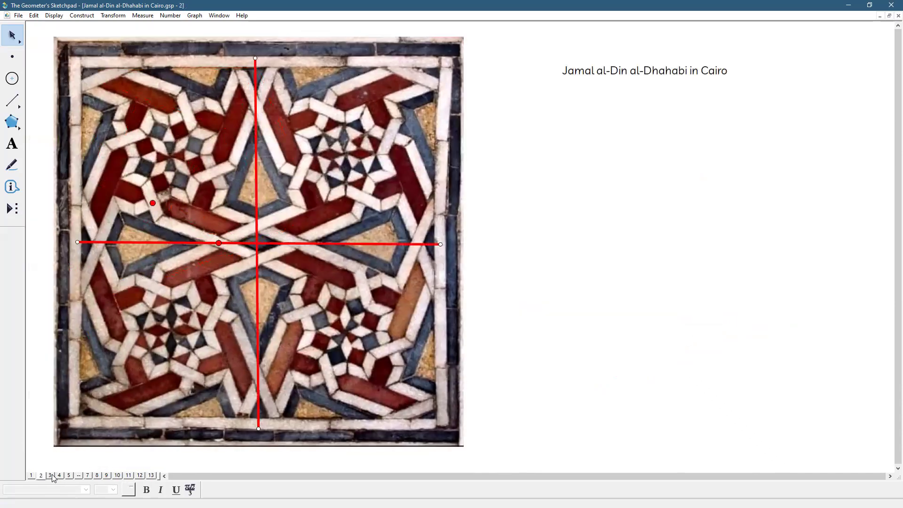
{"action": "left_click", "coordinate": [50, 475]}
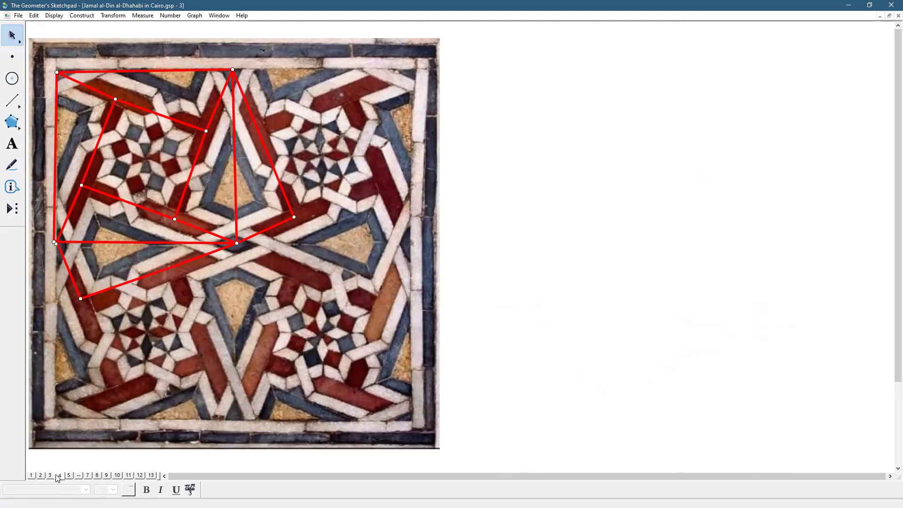
{"action": "left_click", "coordinate": [59, 476]}
{"action": "left_click", "coordinate": [69, 475]}
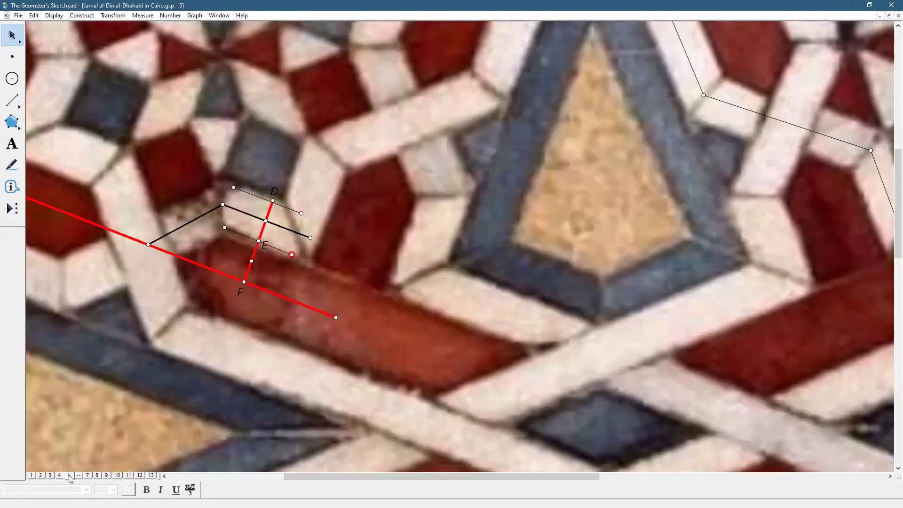
{"action": "left_click", "coordinate": [88, 475]}
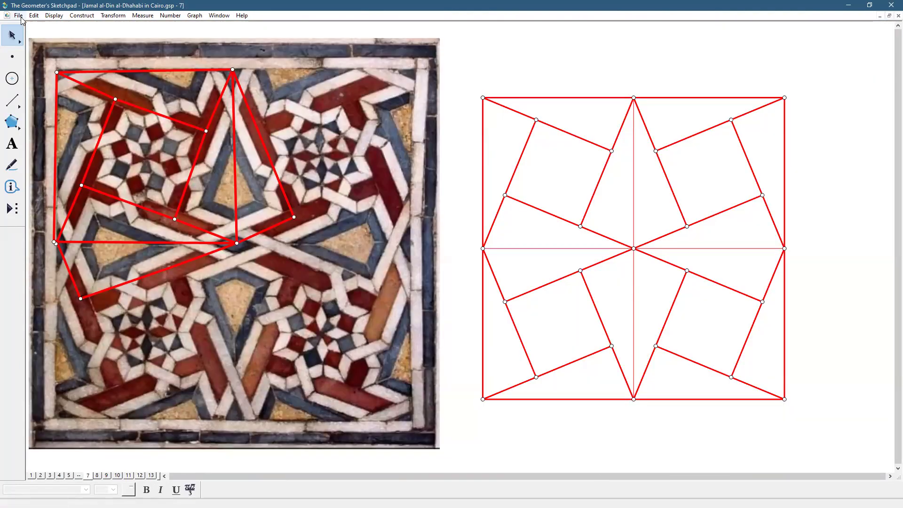
{"action": "left_click", "coordinate": [19, 16]}
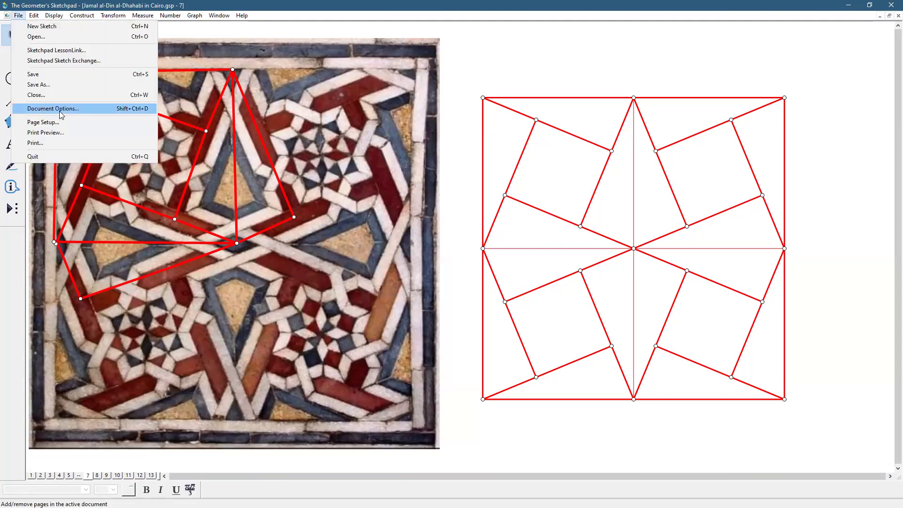
{"action": "left_click", "coordinate": [60, 115]}
{"action": "left_click", "coordinate": [497, 155]}
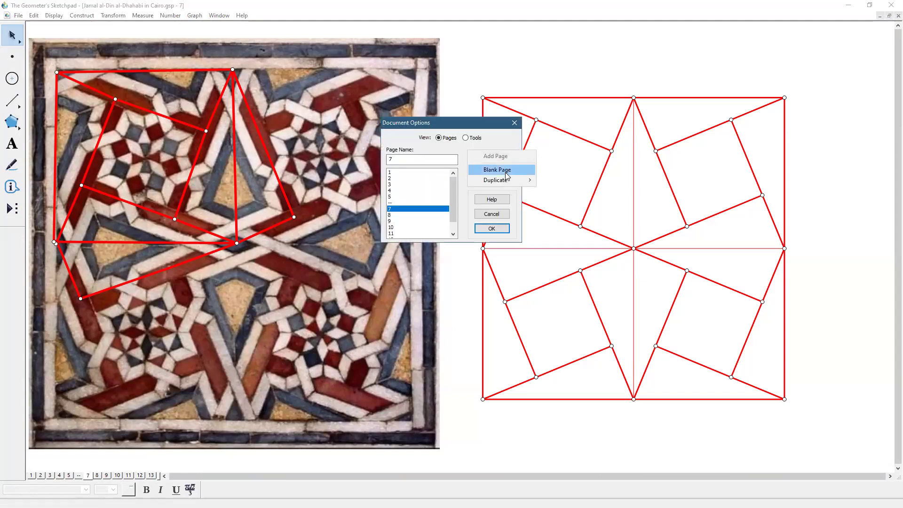
{"action": "mouse_move", "coordinate": [503, 180]}
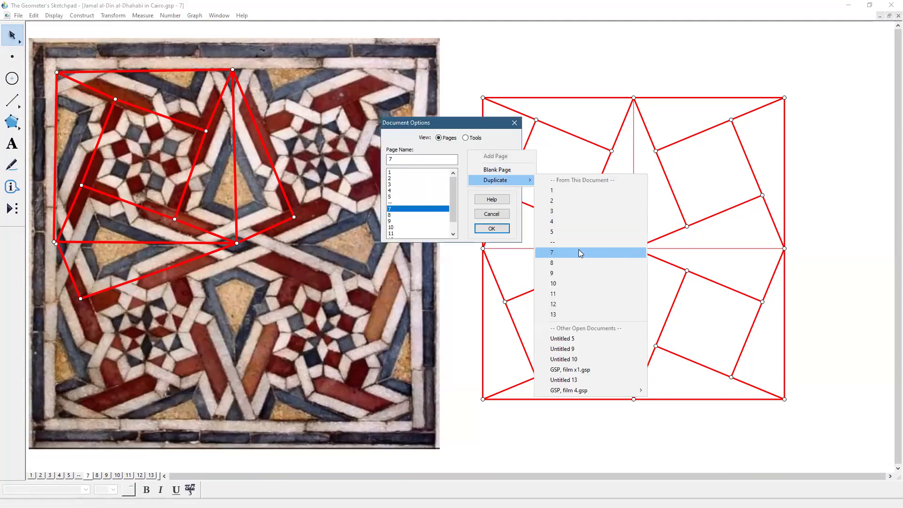
{"action": "left_click", "coordinate": [579, 253]}
{"action": "left_click", "coordinate": [491, 228]}
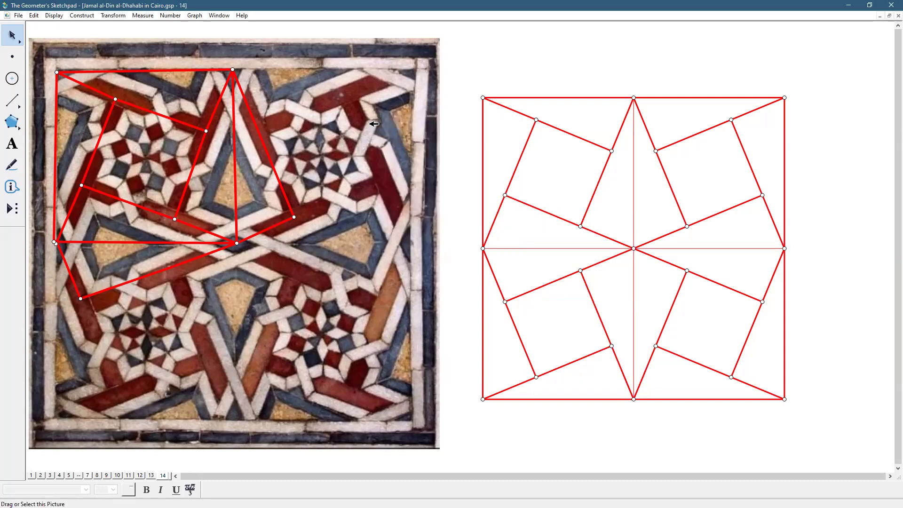
Hide the four thin segments forming the central cross of the square framework.
{"action": "left_click", "coordinate": [580, 248]}
{"action": "left_click", "coordinate": [634, 207]}
{"action": "left_click", "coordinate": [634, 272]}
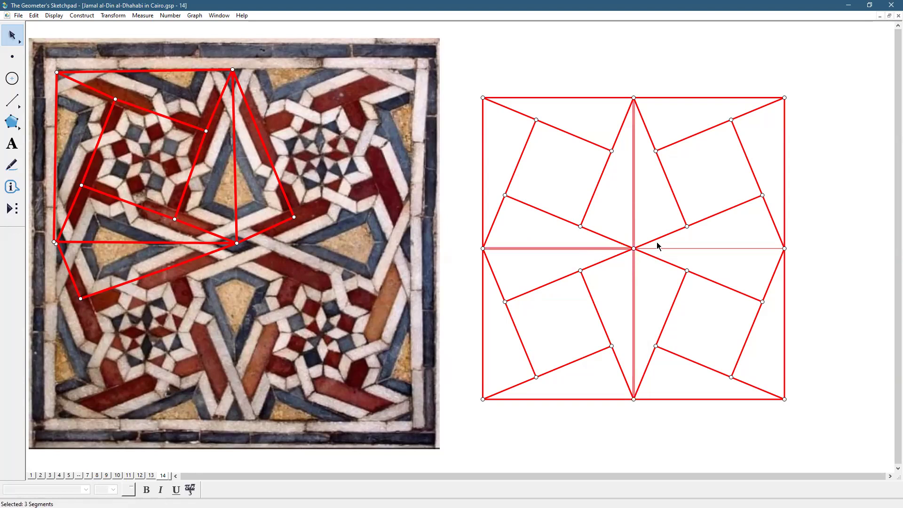
{"action": "left_click", "coordinate": [664, 247]}
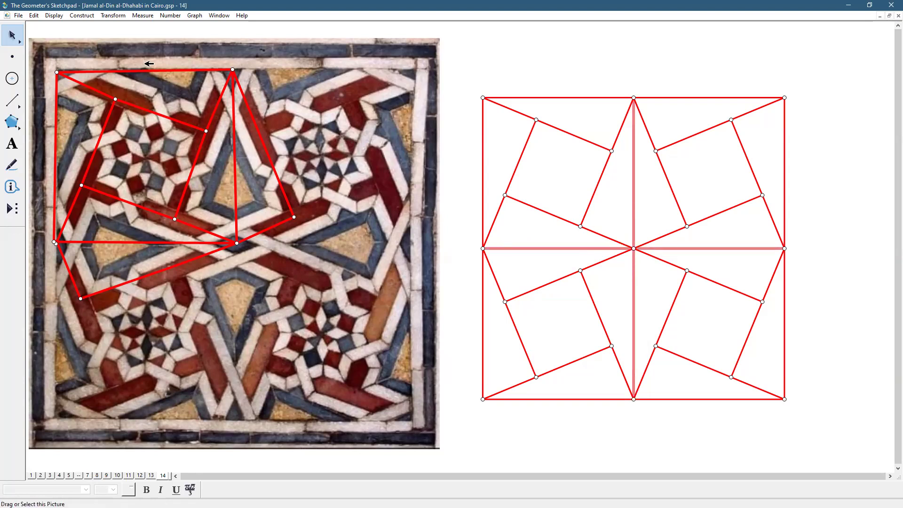
{"action": "left_click", "coordinate": [52, 16]}
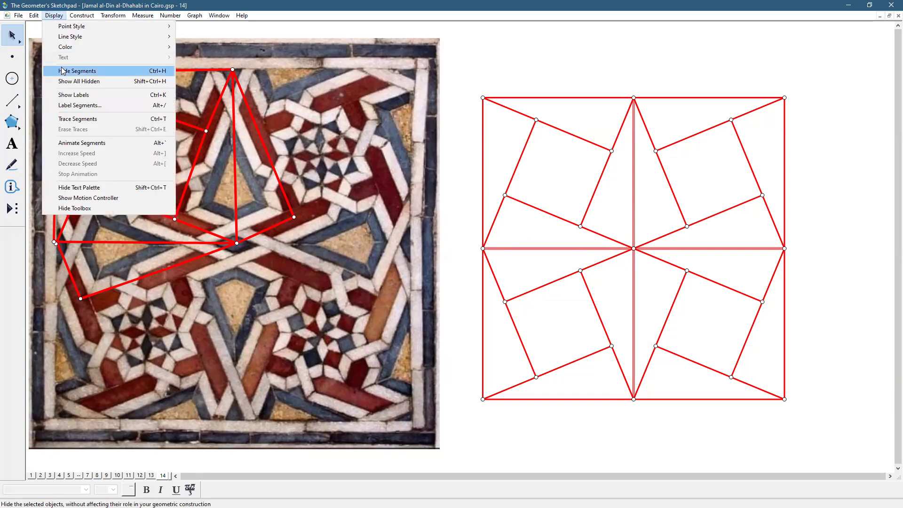
{"action": "left_click", "coordinate": [62, 71]}
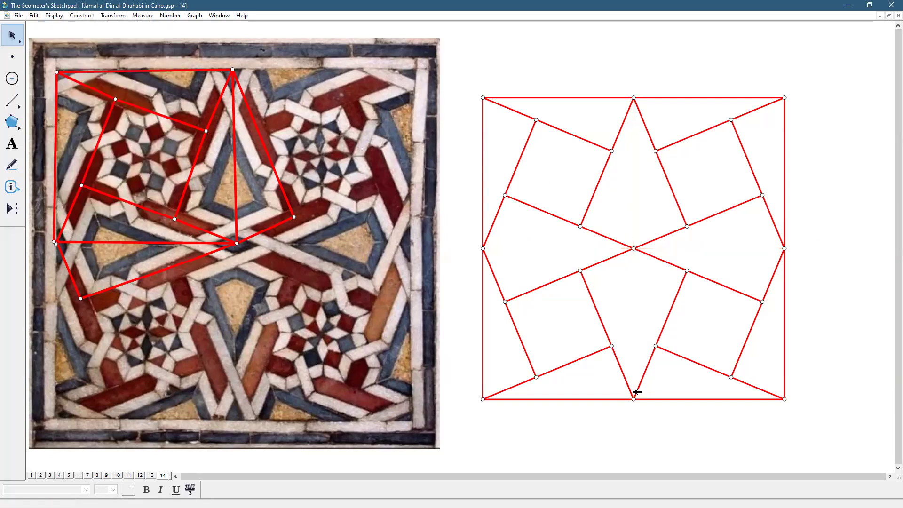
Reposition the square framework beside the mosaic picture and enlarge it by its lower-right corner point to fill the free space.
{"action": "left_click_drag", "start_coordinate": [626, 364], "coordinate": [604, 390]}
{"action": "left_click", "coordinate": [807, 371]}
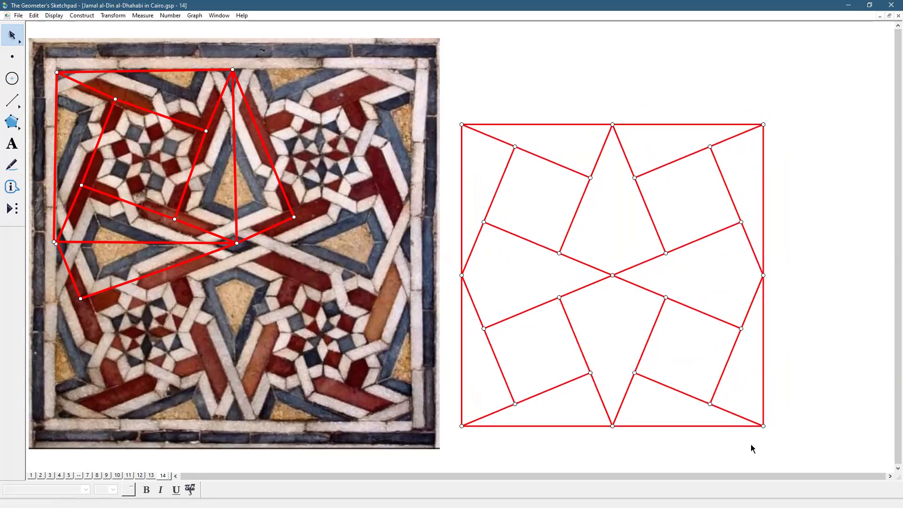
{"action": "left_click_drag", "start_coordinate": [767, 426], "coordinate": [777, 426]}
{"action": "left_click_drag", "start_coordinate": [12, 35], "coordinate": [89, 34]}
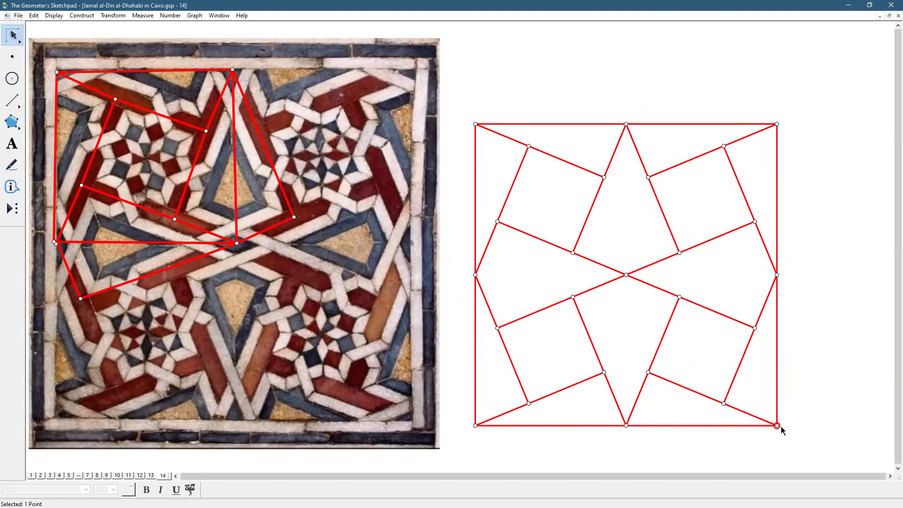
{"action": "left_click_drag", "start_coordinate": [778, 425], "coordinate": [843, 421]}
{"action": "left_click", "coordinate": [726, 464]}
{"action": "left_click_drag", "start_coordinate": [13, 37], "coordinate": [33, 33]}
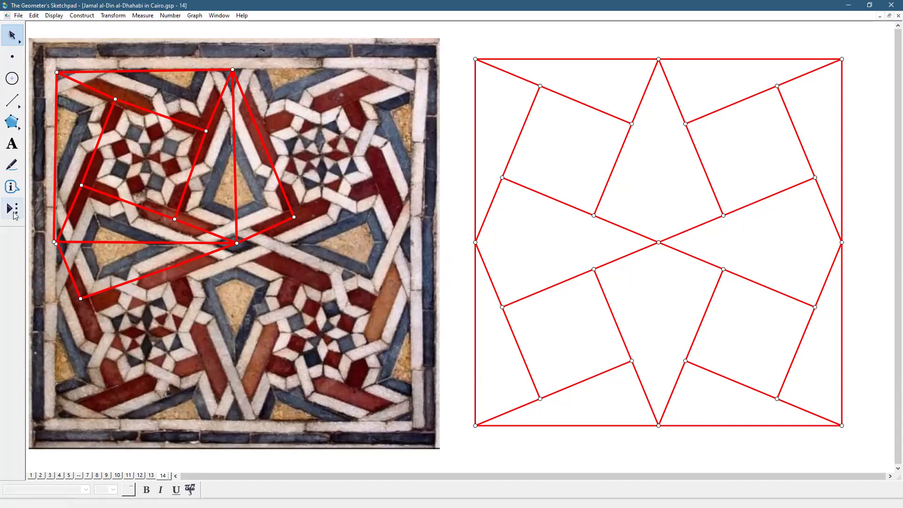
Fill the four rotated squares of the framework with the "star decorated" custom tool, matching it to two adjacent corners of each.
{"action": "left_click", "coordinate": [15, 215]}
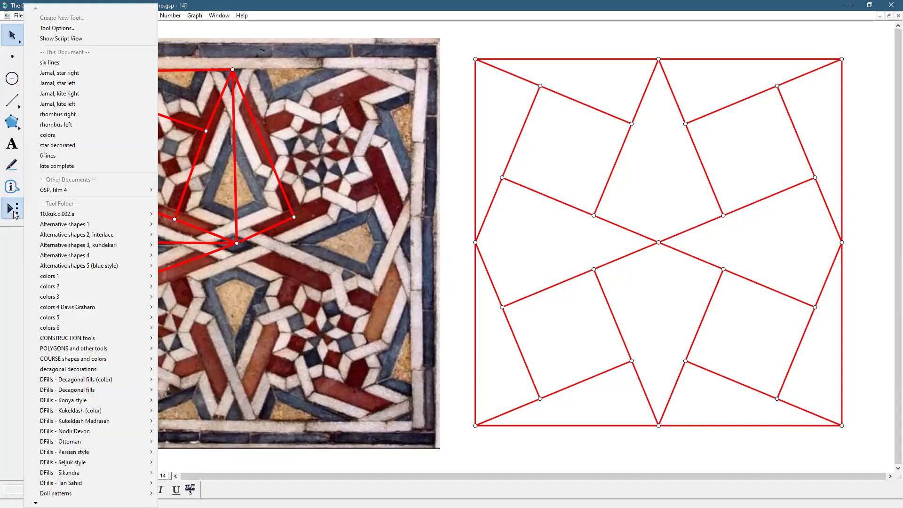
{"action": "left_click", "coordinate": [73, 146]}
{"action": "left_click", "coordinate": [502, 178]}
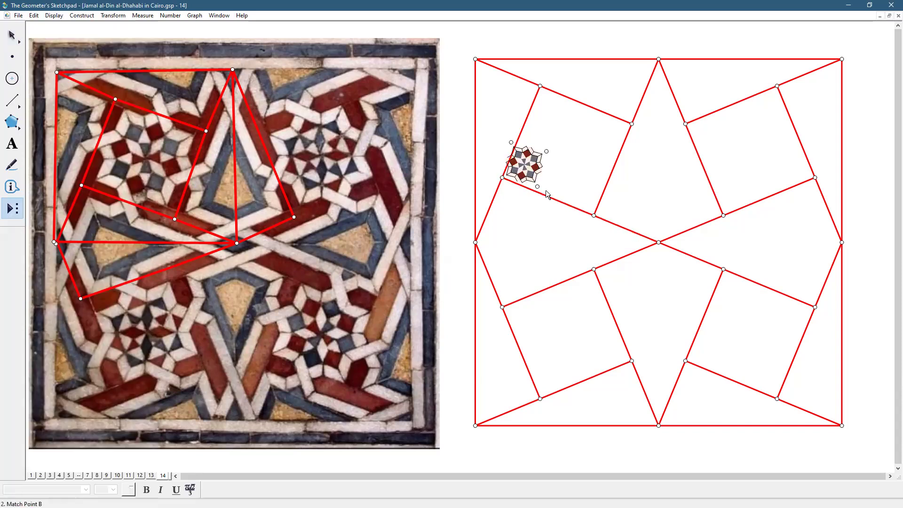
{"action": "left_click", "coordinate": [594, 215]}
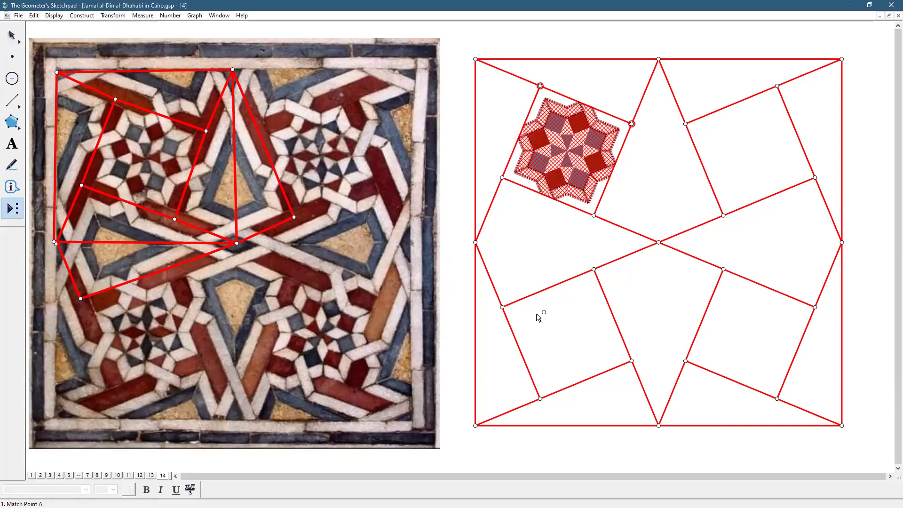
{"action": "left_click", "coordinate": [540, 398]}
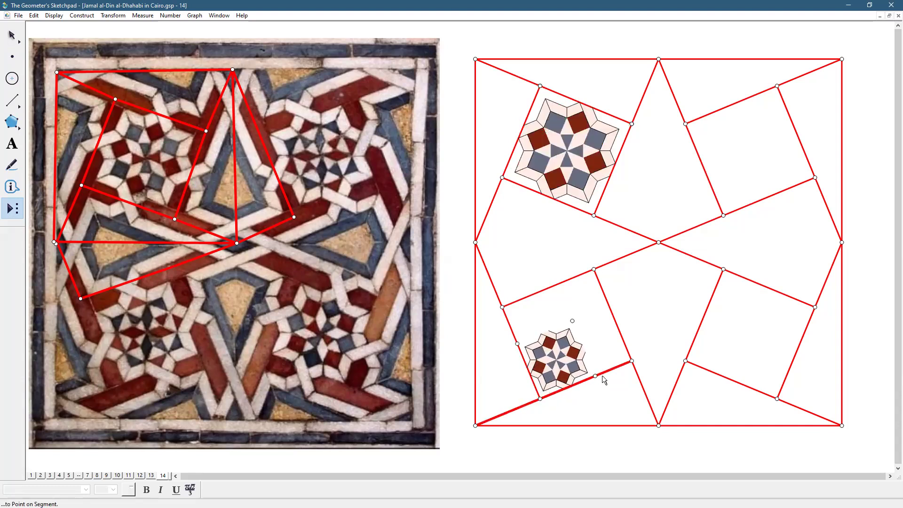
{"action": "left_click", "coordinate": [631, 361]}
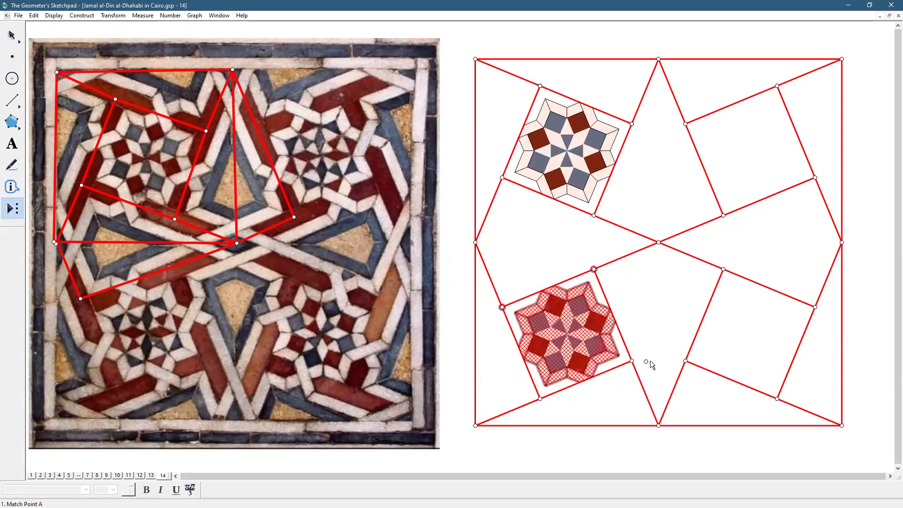
{"action": "left_click", "coordinate": [777, 399]}
{"action": "left_click", "coordinate": [815, 307]}
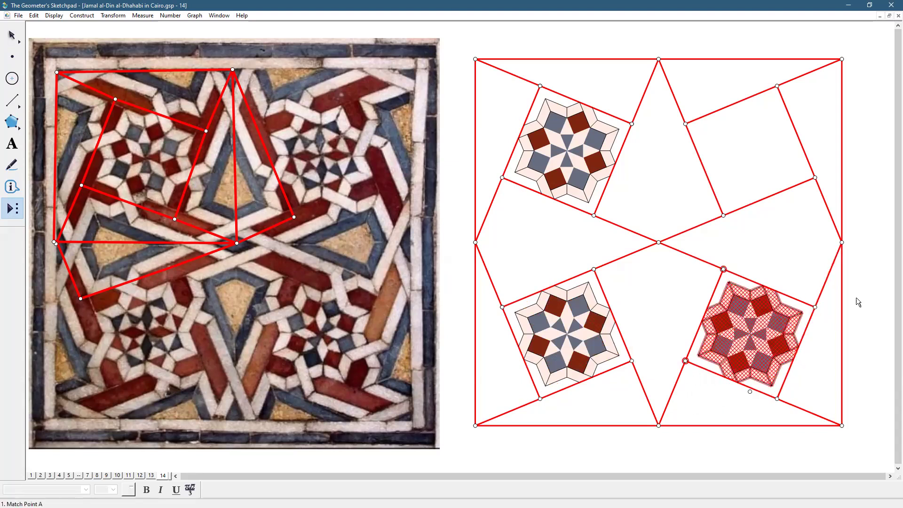
{"action": "left_click", "coordinate": [777, 86]}
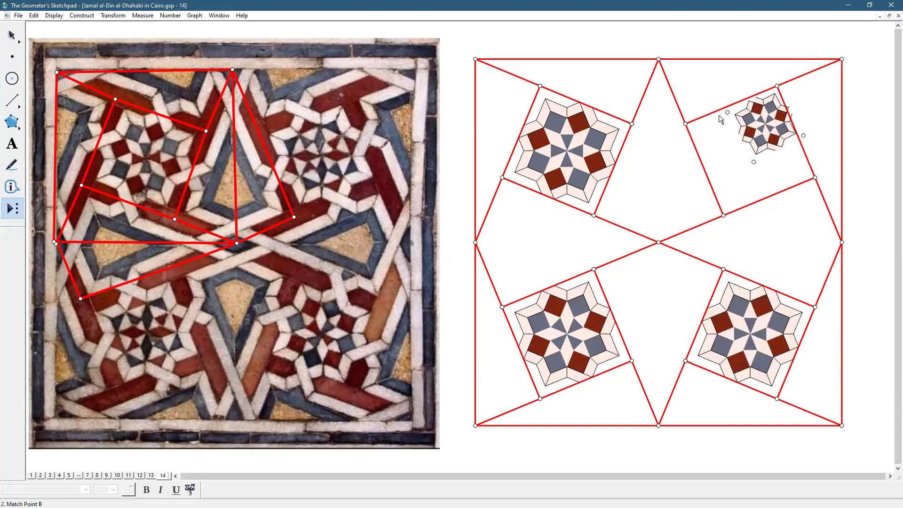
{"action": "left_click", "coordinate": [686, 124]}
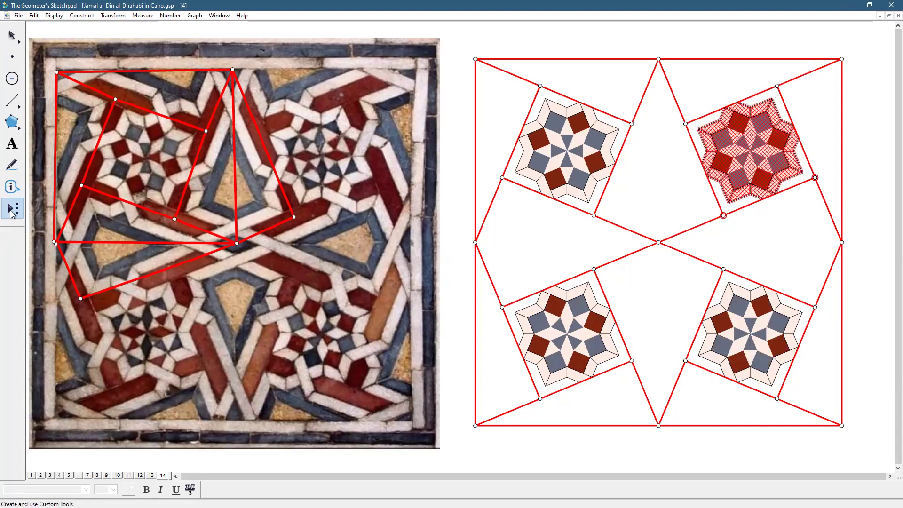
Fill the lower kite with the "kite complete" custom tool, from the framework's centre to the midpoint of its bottom side.
{"action": "left_click", "coordinate": [12, 209]}
{"action": "left_click", "coordinate": [56, 165]}
{"action": "left_click", "coordinate": [659, 59]}
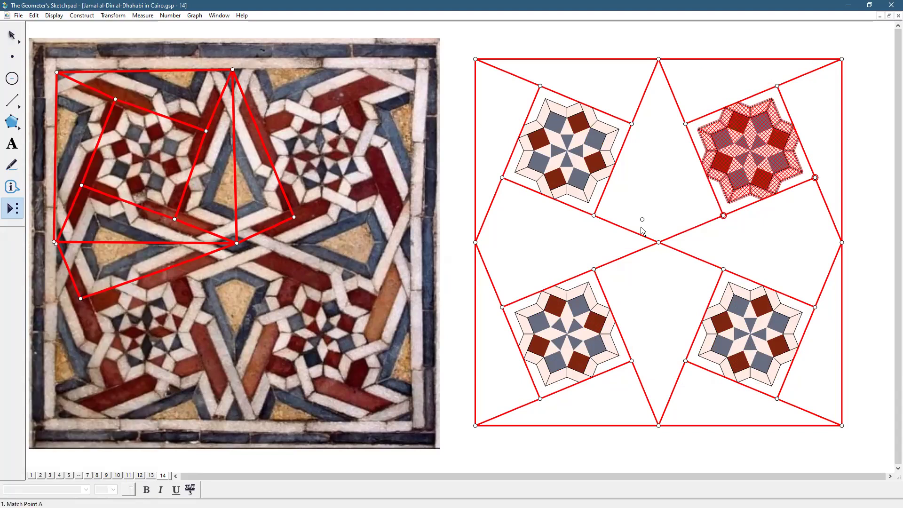
{"action": "left_click", "coordinate": [659, 243]}
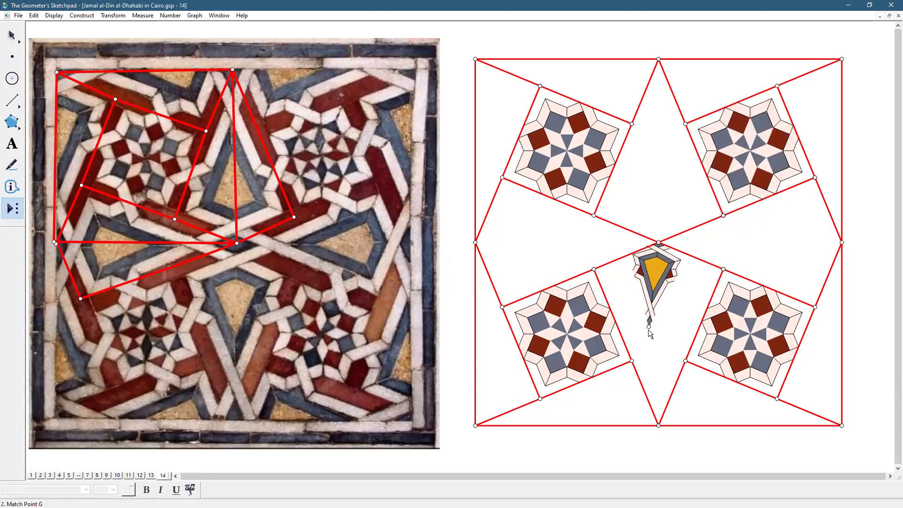
{"action": "left_click", "coordinate": [659, 425]}
{"action": "key", "text": "Escape"}
{"action": "left_click", "coordinate": [640, 201]}
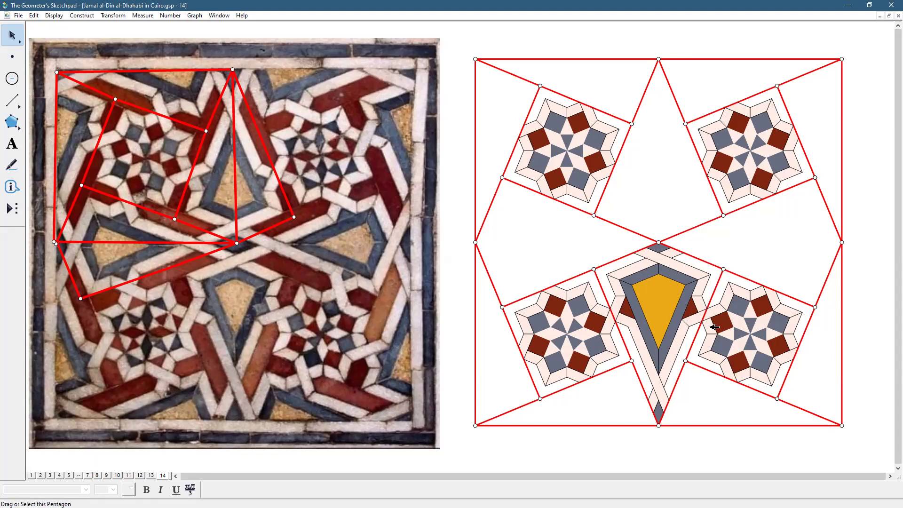
Fill the left, upper and right kites around the framework's centre with the "kite complete" custom tool, matching it between side midpoints and the centre.
{"action": "left_click", "coordinate": [11, 208]}
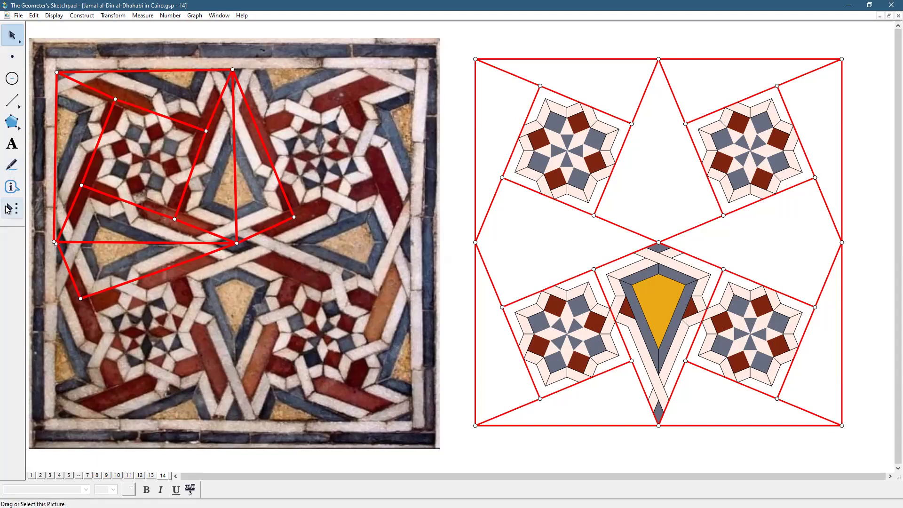
{"action": "left_click", "coordinate": [476, 243]}
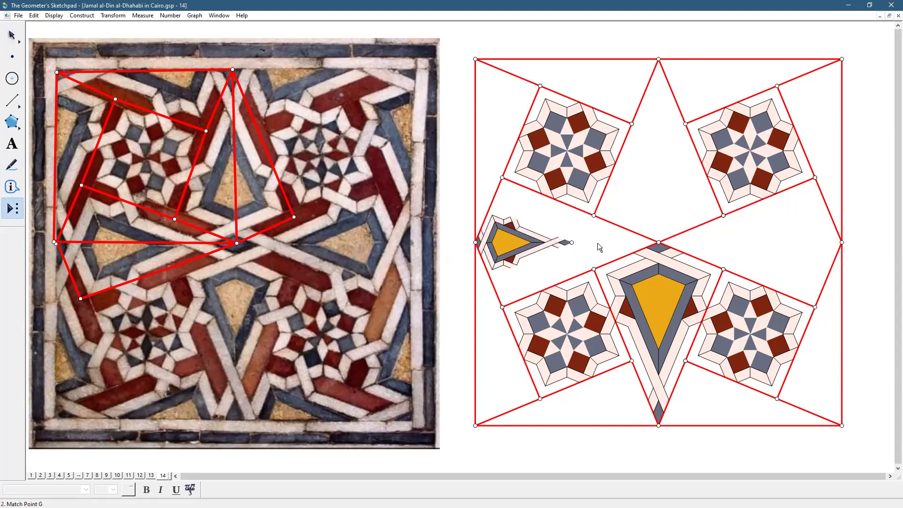
{"action": "left_click", "coordinate": [658, 242]}
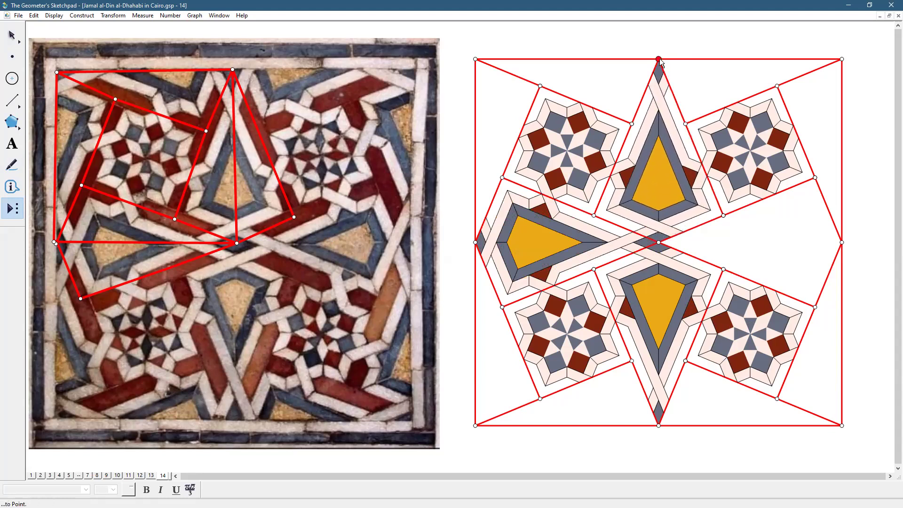
{"action": "left_click", "coordinate": [841, 243]}
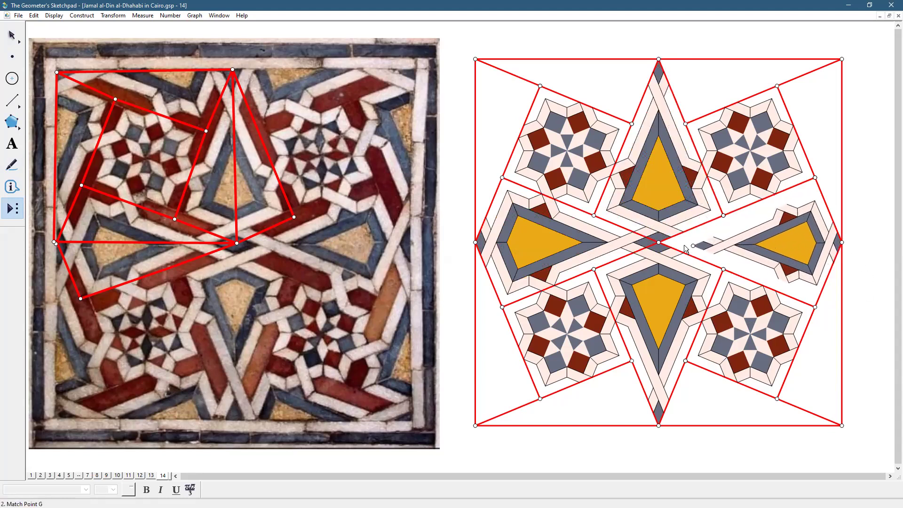
{"action": "left_click", "coordinate": [658, 243]}
Add "kite complete" tiles along the framework's outer sides, from the bottom midpoint to each lower corner and from the lower-left corner up the left side.
{"action": "left_click", "coordinate": [658, 425]}
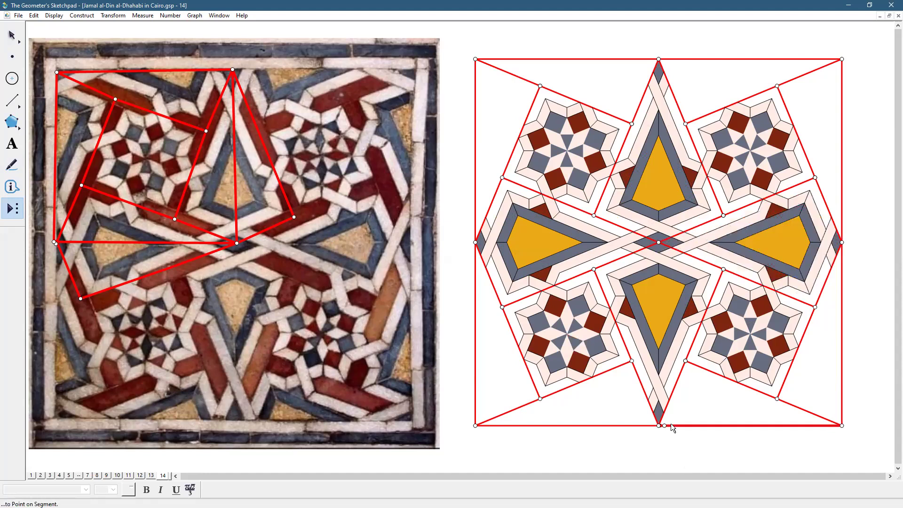
{"action": "left_click", "coordinate": [842, 425]}
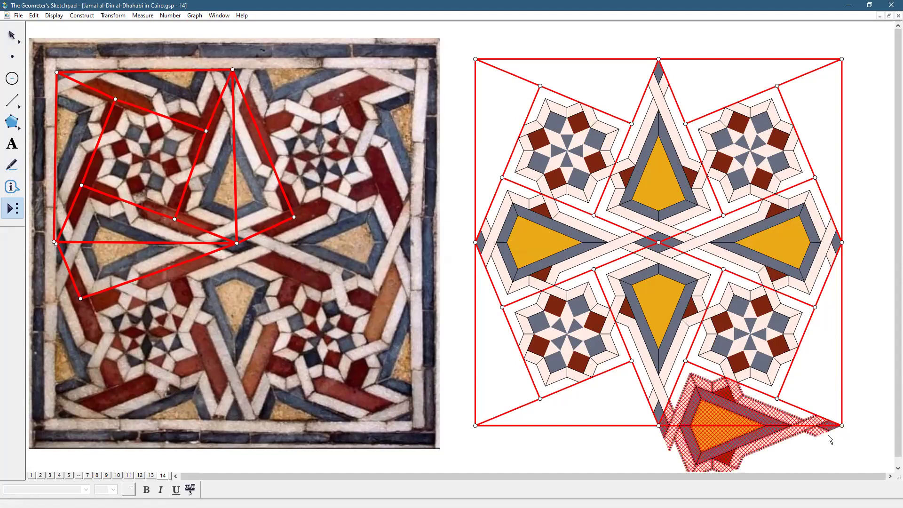
{"action": "left_click", "coordinate": [659, 425]}
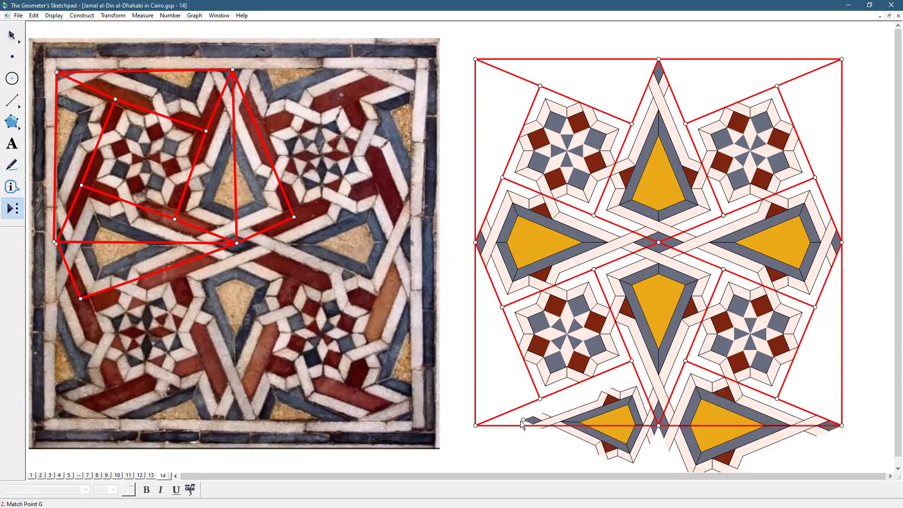
{"action": "left_click", "coordinate": [475, 425]}
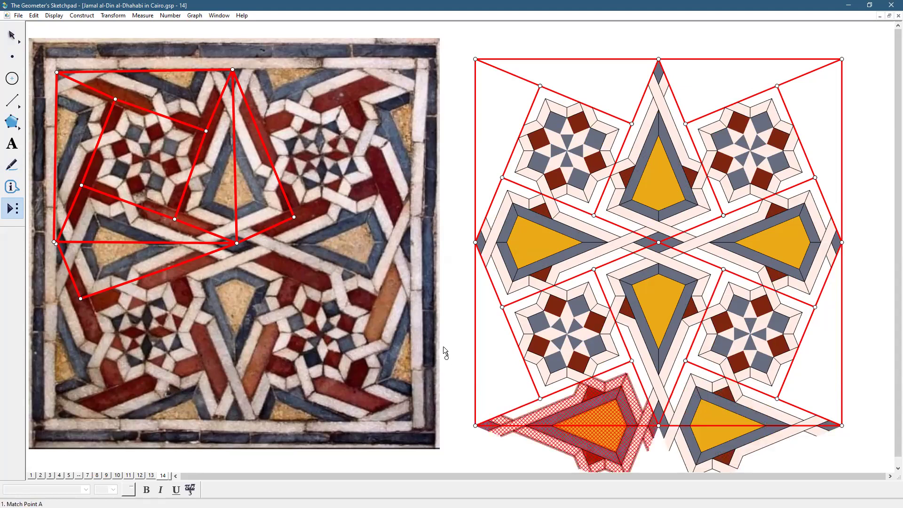
{"action": "left_click", "coordinate": [475, 426]}
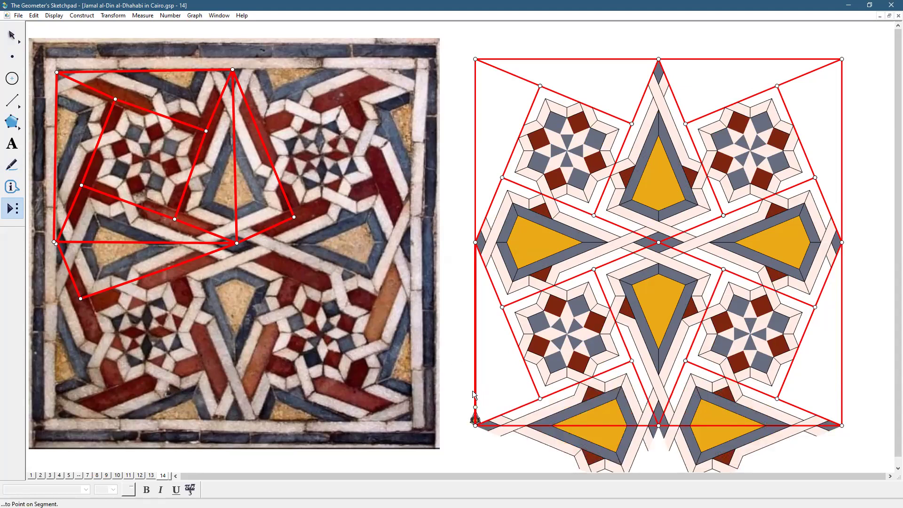
Place kite motifs along both halves of the square's left edge, running from its two corners to the edge's midpoint.
{"action": "left_click", "coordinate": [475, 243]}
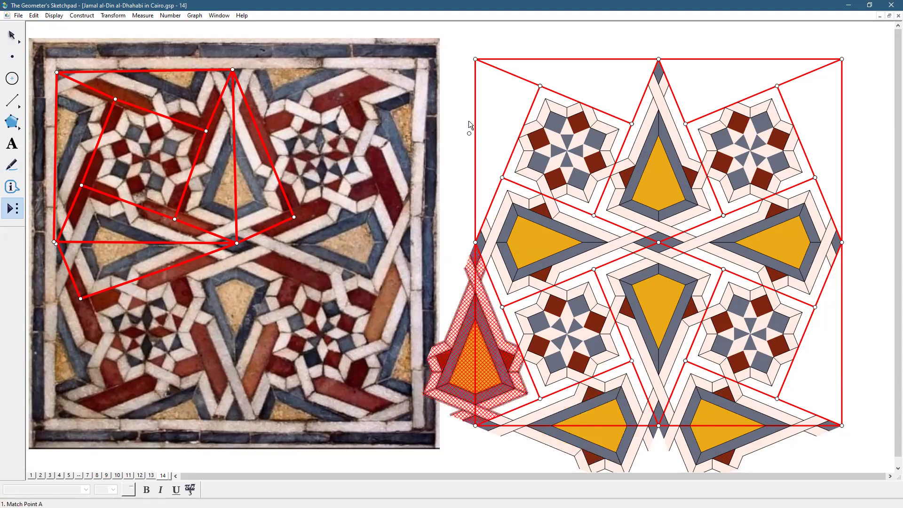
{"action": "left_click", "coordinate": [475, 59]}
{"action": "left_click", "coordinate": [475, 243]}
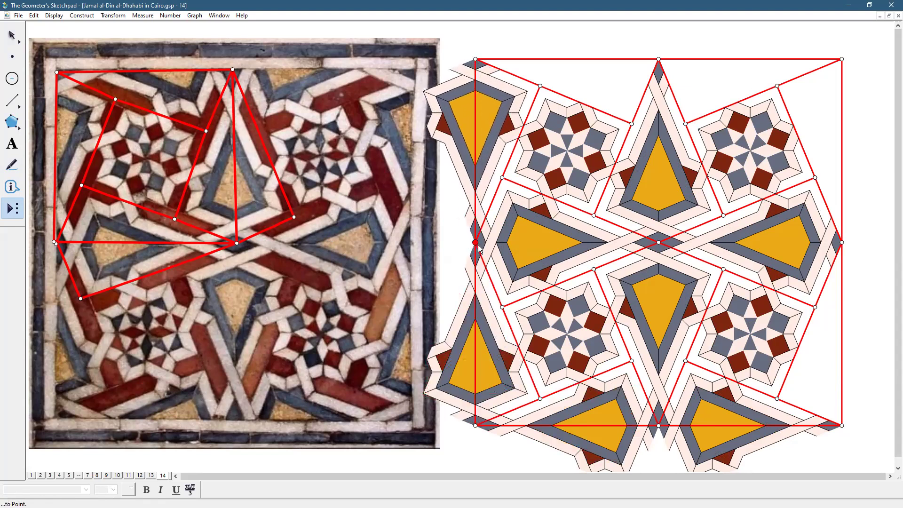
Place kite motifs along both halves of the square's top edge, running from its midpoint to the two upper corners.
{"action": "left_click", "coordinate": [658, 59]}
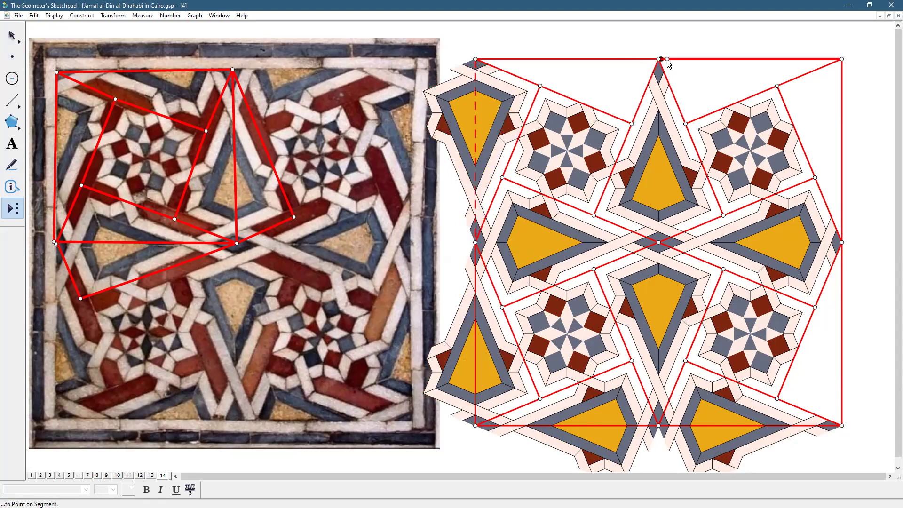
{"action": "left_click", "coordinate": [841, 59]}
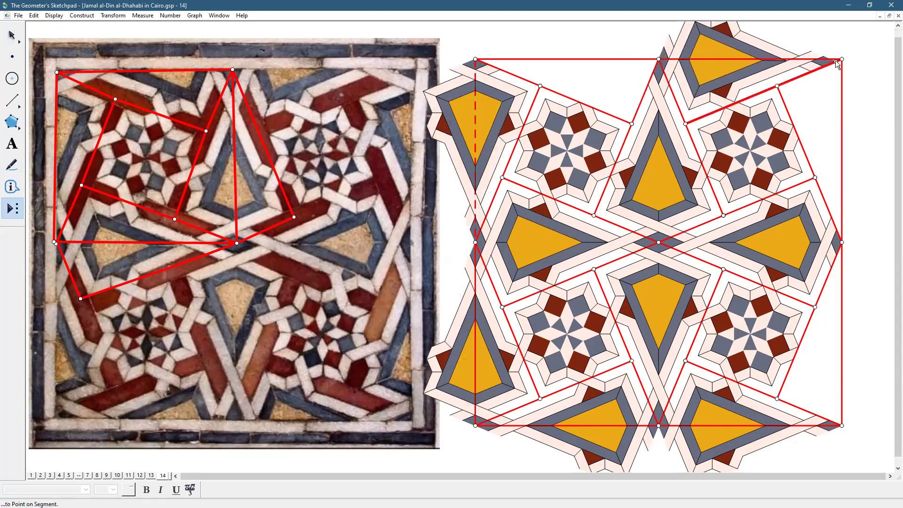
{"action": "left_click", "coordinate": [659, 60]}
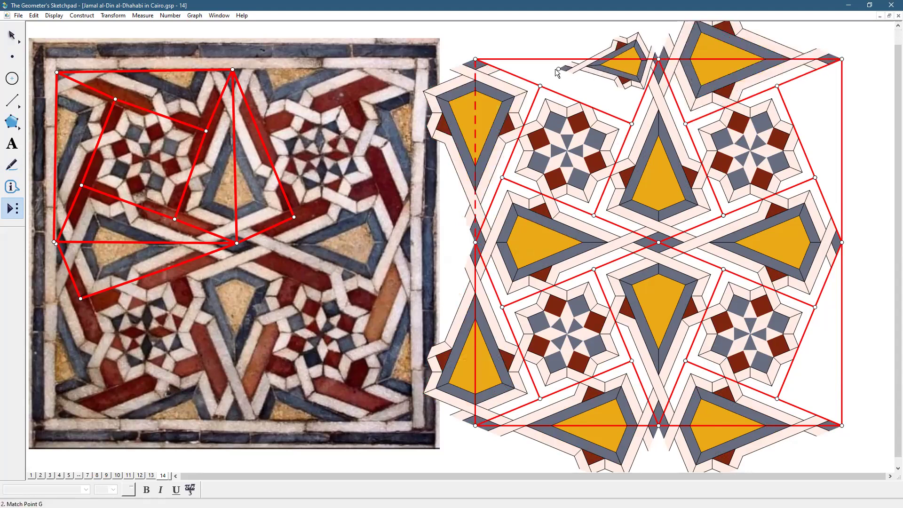
{"action": "left_click", "coordinate": [476, 60]}
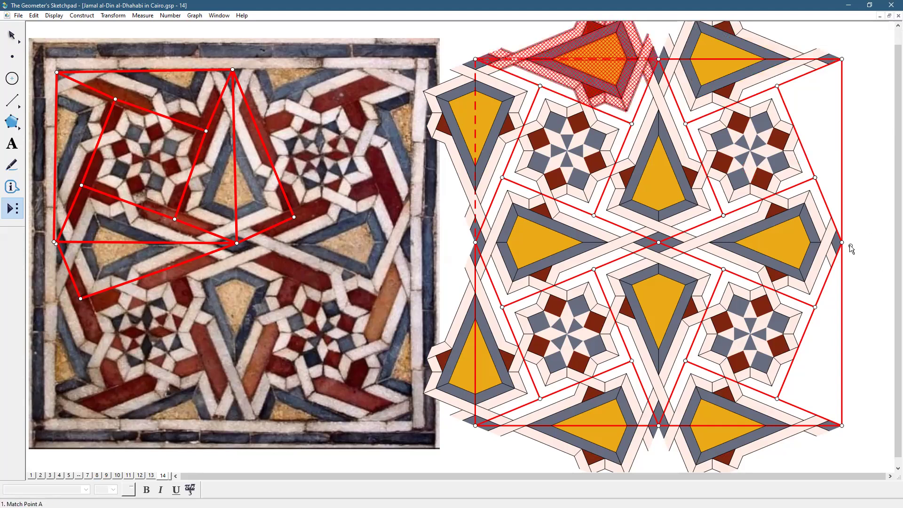
Place kite motifs along both halves of the square's right edge, between its midpoint and the two corners.
{"action": "left_click", "coordinate": [842, 59]}
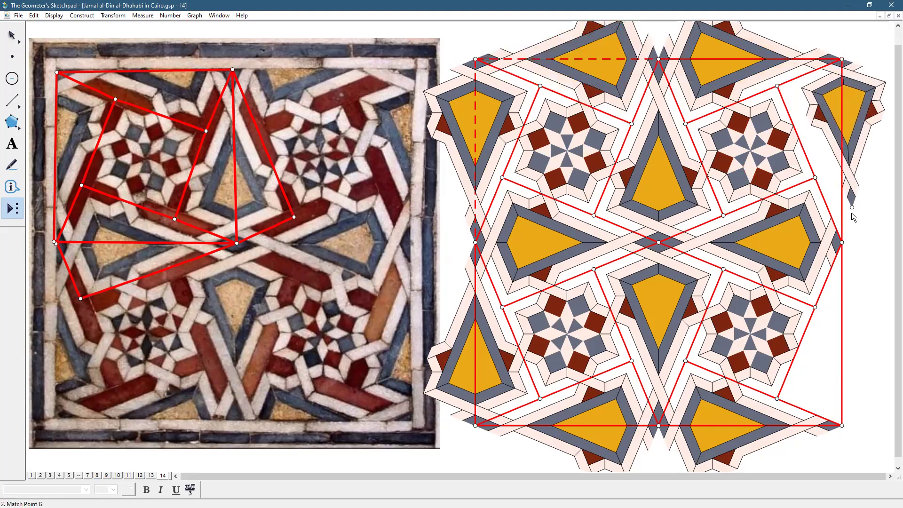
{"action": "left_click", "coordinate": [842, 242]}
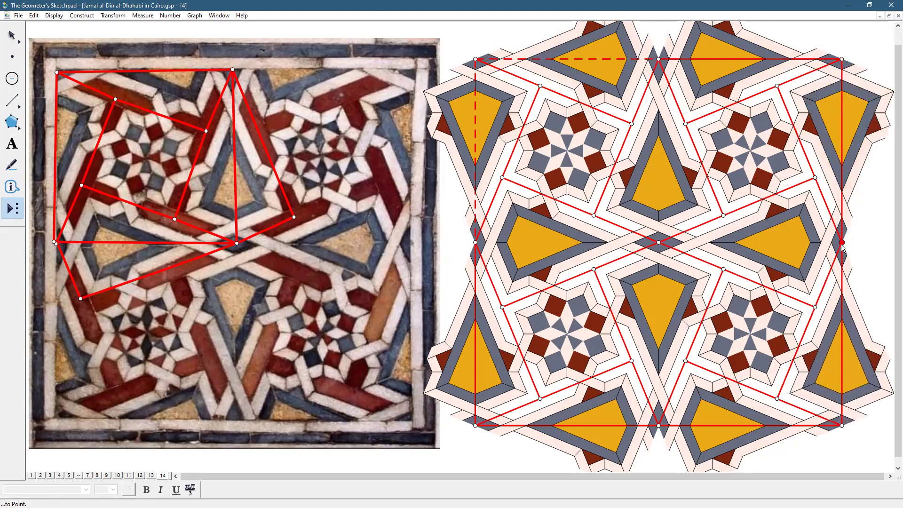
{"action": "left_click", "coordinate": [842, 425]}
{"action": "left_click", "coordinate": [12, 35]}
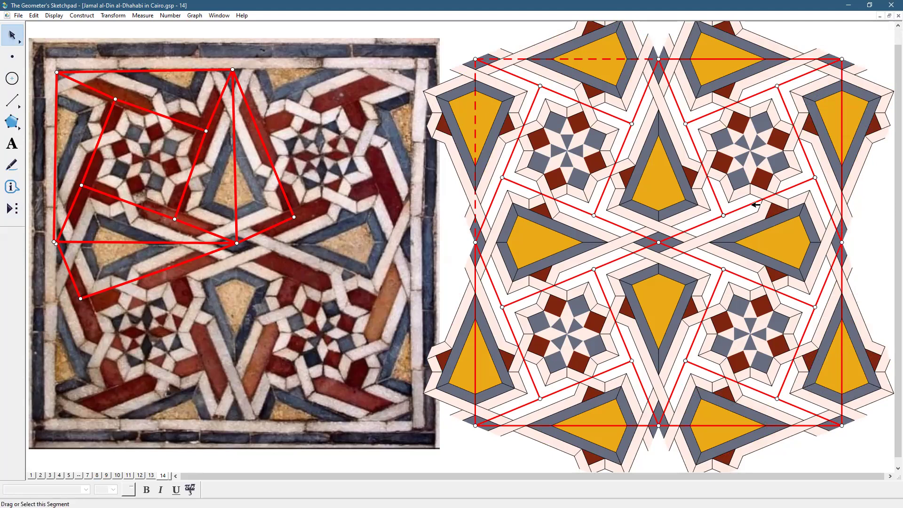
{"action": "left_click", "coordinate": [753, 204]}
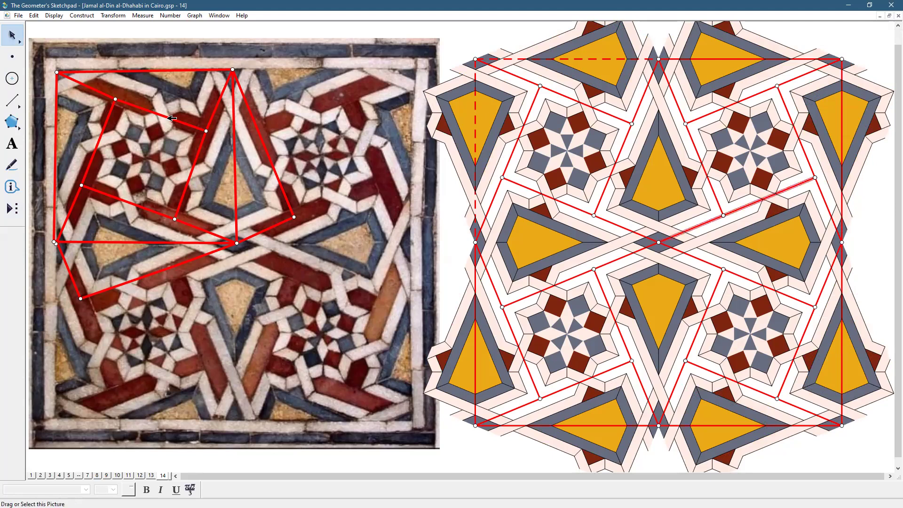
{"action": "left_click", "coordinate": [34, 15]}
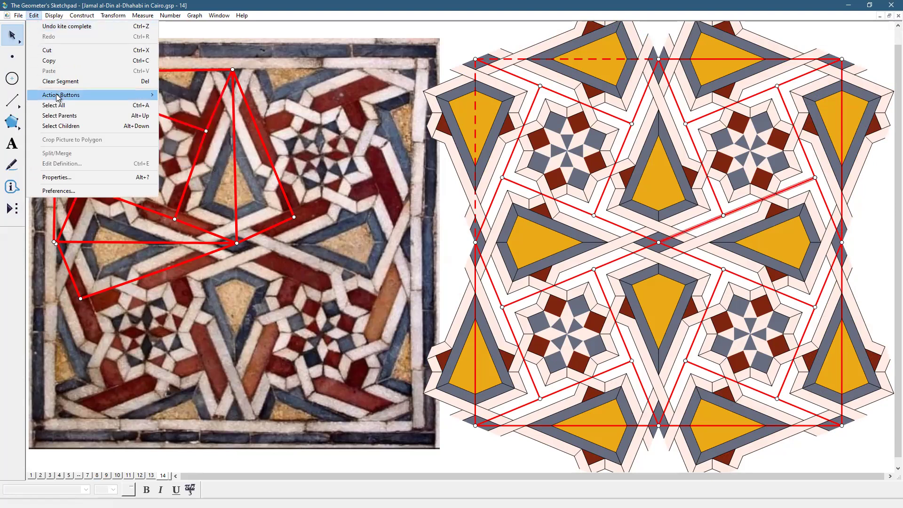
{"action": "mouse_move", "coordinate": [58, 97]}
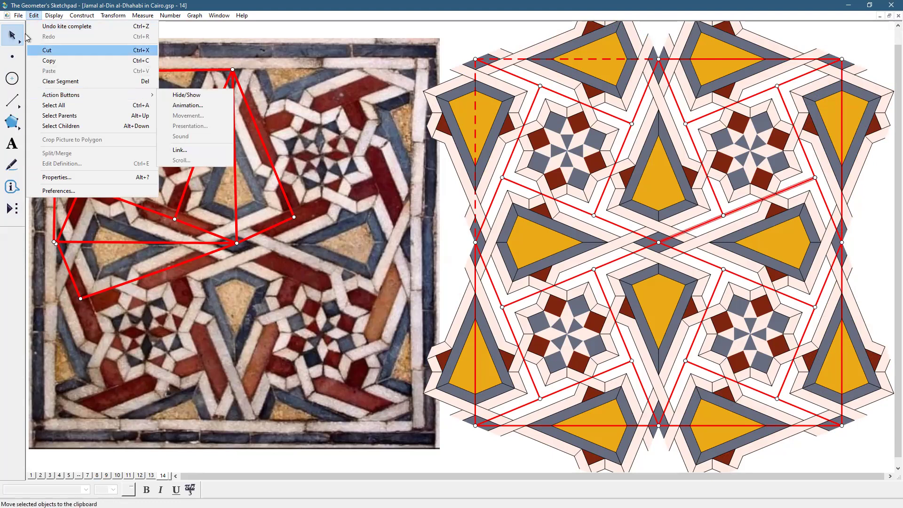
{"action": "left_click", "coordinate": [19, 15]}
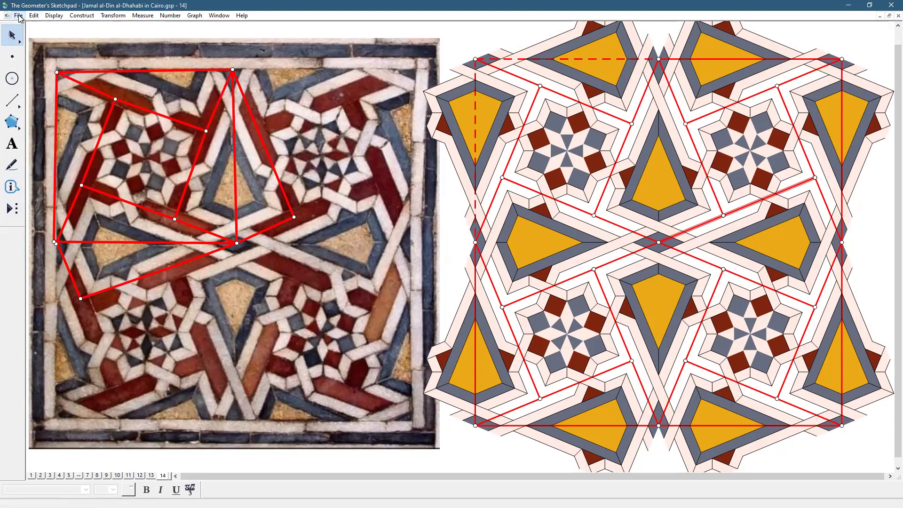
Duplicate page 14 as a new page 15 of the document.
{"action": "left_click", "coordinate": [19, 15]}
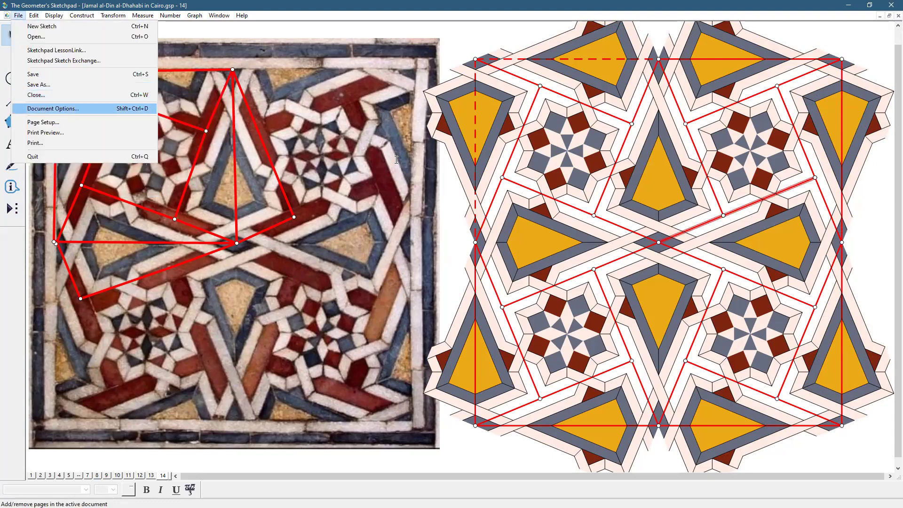
{"action": "key", "text": "Return"}
{"action": "left_click", "coordinate": [496, 157]}
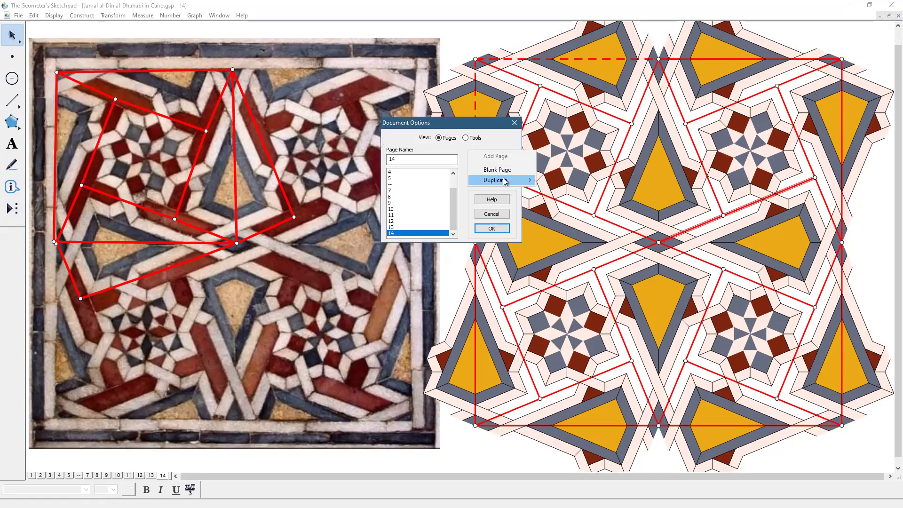
{"action": "mouse_move", "coordinate": [504, 180]}
{"action": "left_click", "coordinate": [574, 325]}
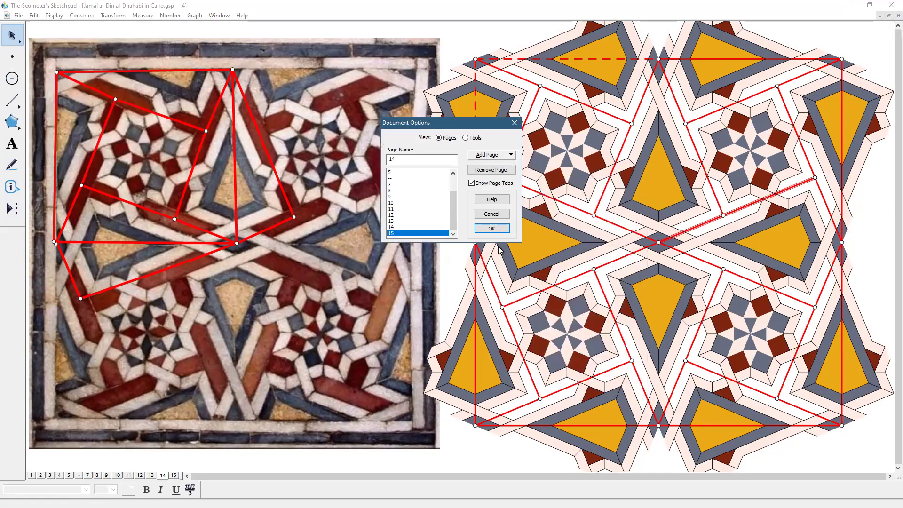
{"action": "left_click", "coordinate": [492, 228]}
Delete the mosaic photo with its red overlay construction on page 15 and move the pattern into the freed space.
{"action": "left_click", "coordinate": [451, 206]}
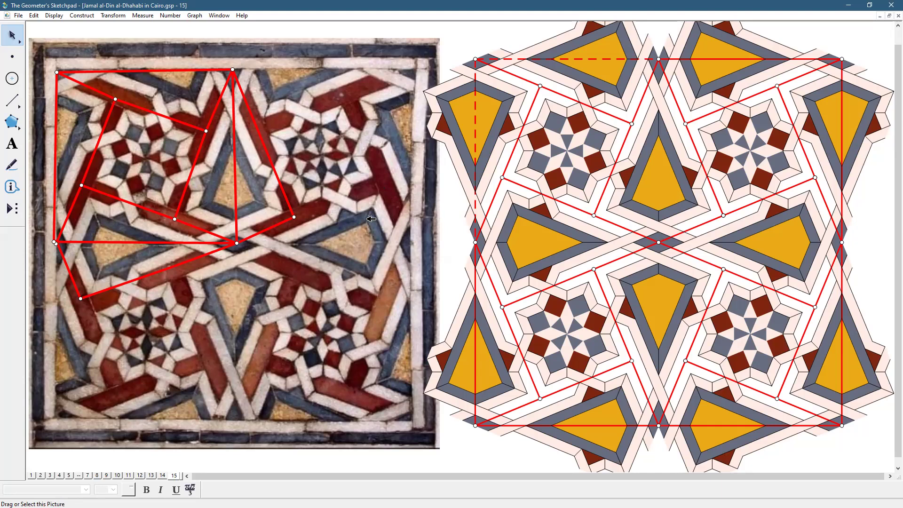
{"action": "left_click", "coordinate": [371, 219]}
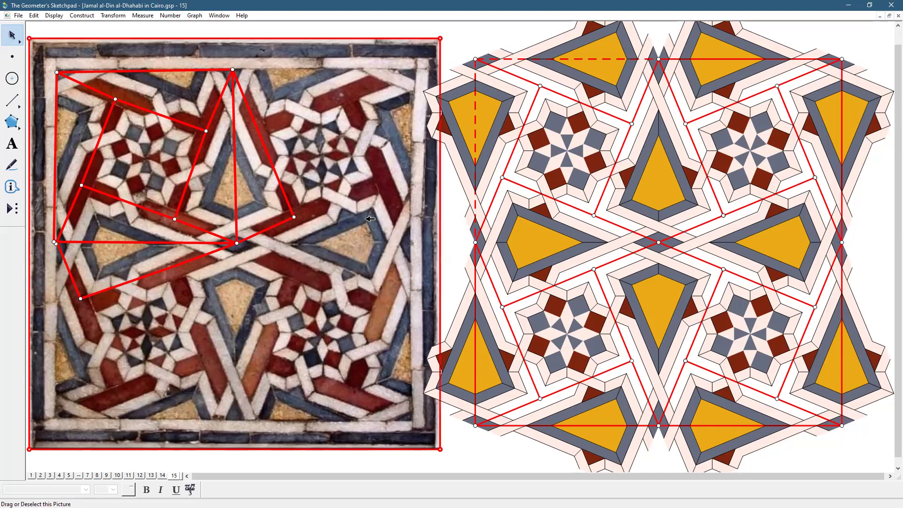
{"action": "key", "text": "Delete"}
{"action": "left_click_drag", "start_coordinate": [333, 58], "coordinate": [37, 346]}
{"action": "key", "text": "Delete"}
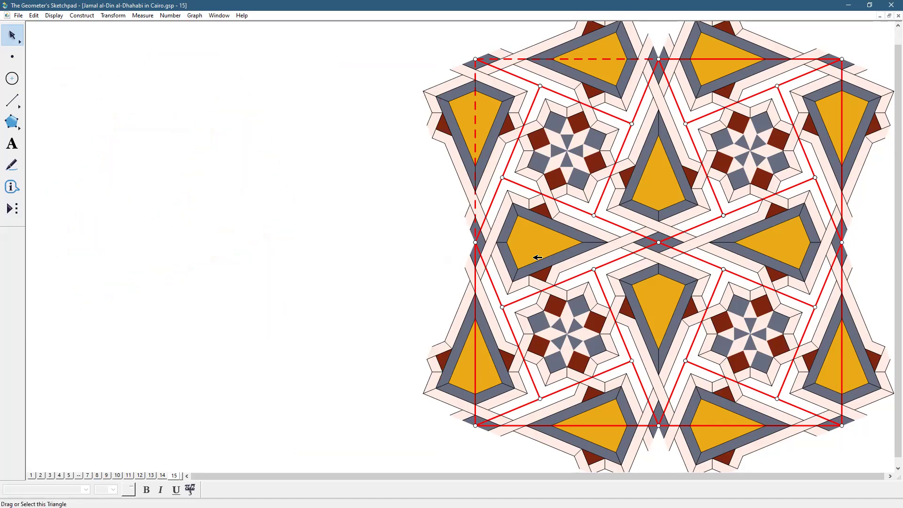
{"action": "left_click_drag", "start_coordinate": [529, 210], "coordinate": [180, 213]}
{"action": "left_click", "coordinate": [594, 205]}
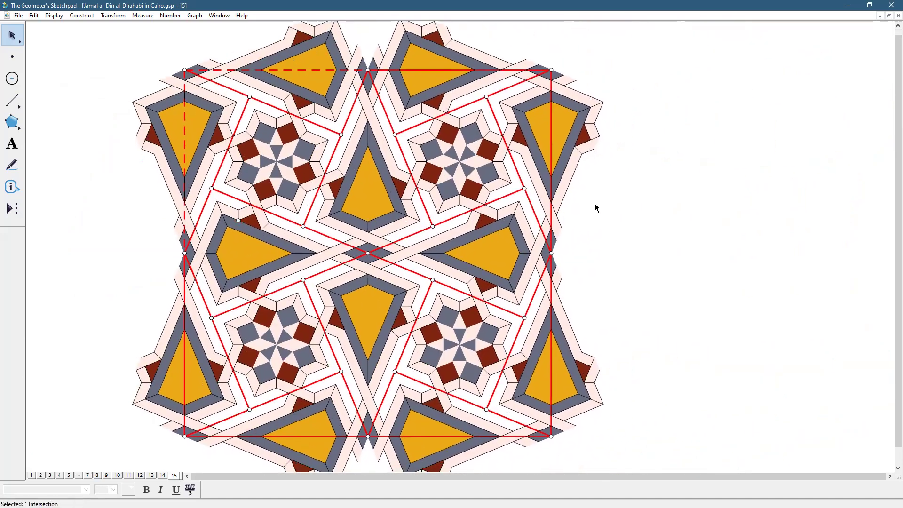
Hide the red guide segments around the two upper star rosettes and on the upper and inner sides of the lower-right rosette.
{"action": "left_click", "coordinate": [420, 124]}
{"action": "left_click", "coordinate": [426, 216]}
{"action": "left_click", "coordinate": [446, 220]}
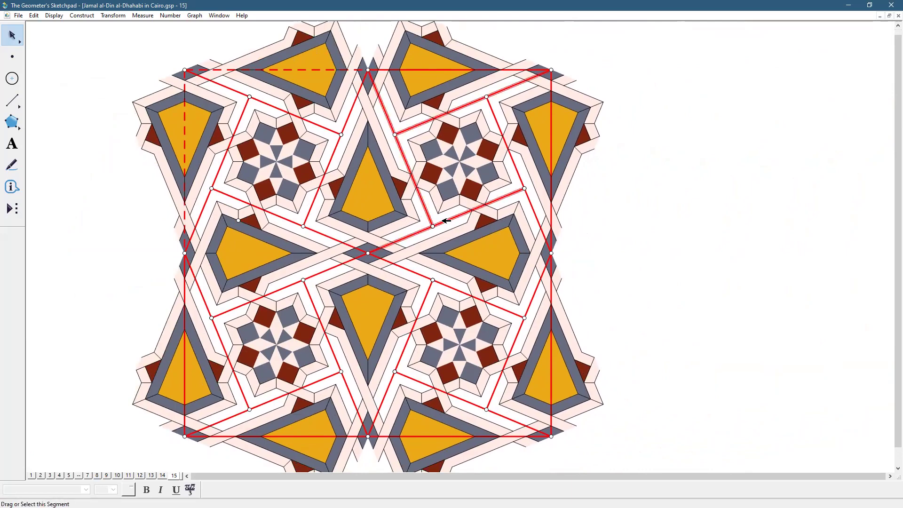
{"action": "left_click", "coordinate": [518, 172]}
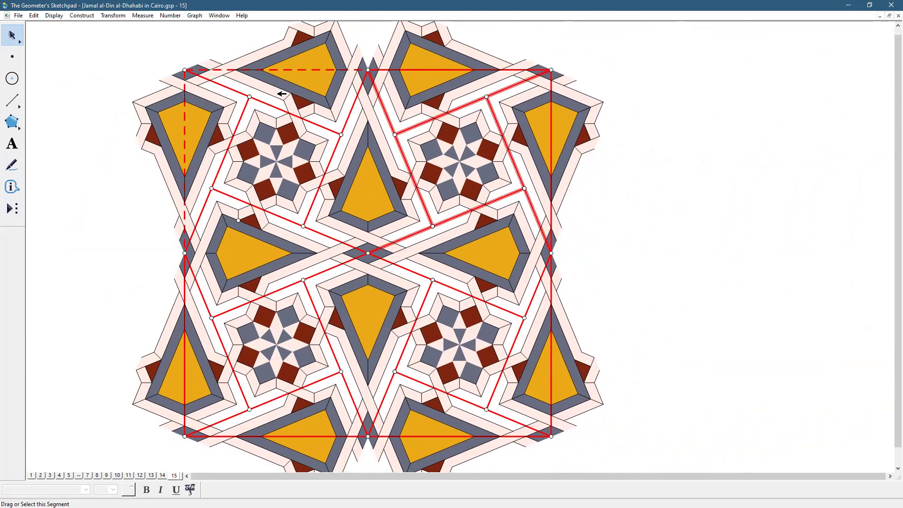
{"action": "left_click", "coordinate": [316, 122]}
{"action": "left_click", "coordinate": [348, 121]}
{"action": "left_click", "coordinate": [329, 165]}
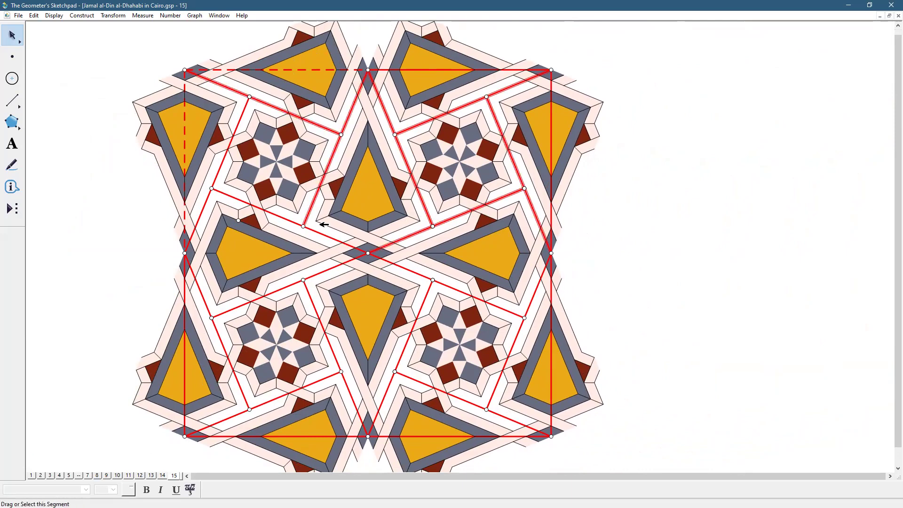
{"action": "left_click", "coordinate": [262, 210]}
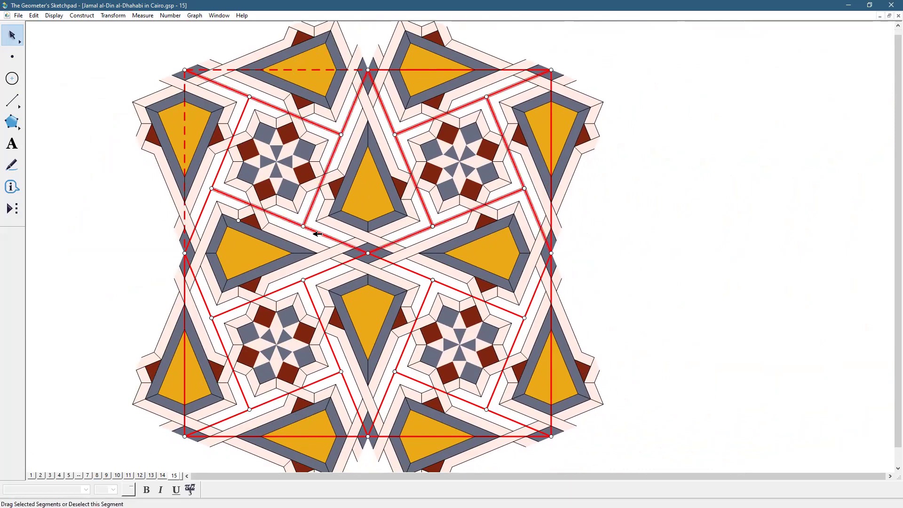
{"action": "left_click", "coordinate": [216, 179]}
{"action": "left_click", "coordinate": [427, 295]}
{"action": "left_click", "coordinate": [422, 275]}
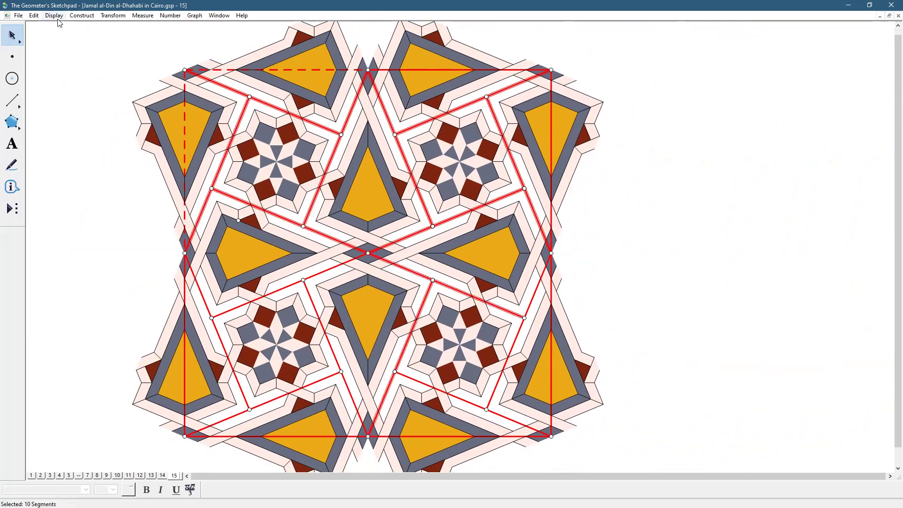
{"action": "left_click", "coordinate": [56, 16]}
{"action": "left_click", "coordinate": [74, 71]}
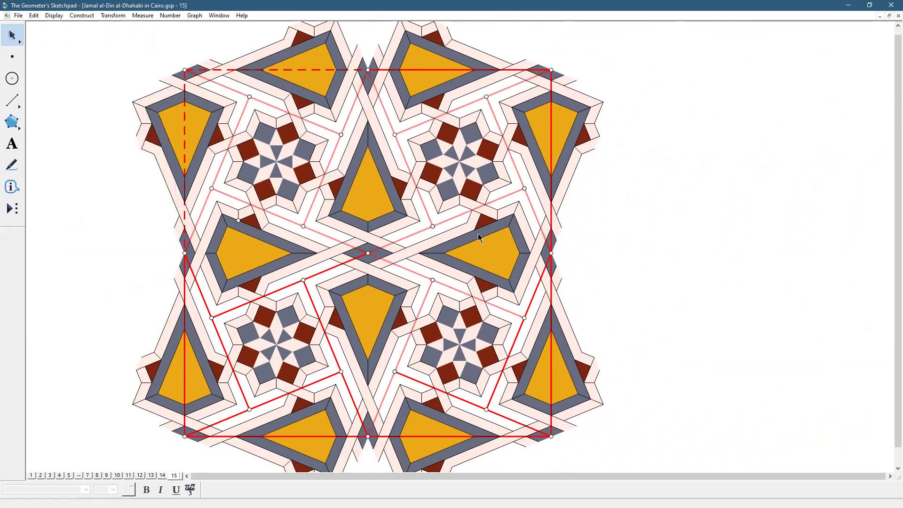
Hide the remaining red guide segments around the two lower star rosettes, keeping the outer square's sides.
{"action": "left_click", "coordinate": [334, 268]}
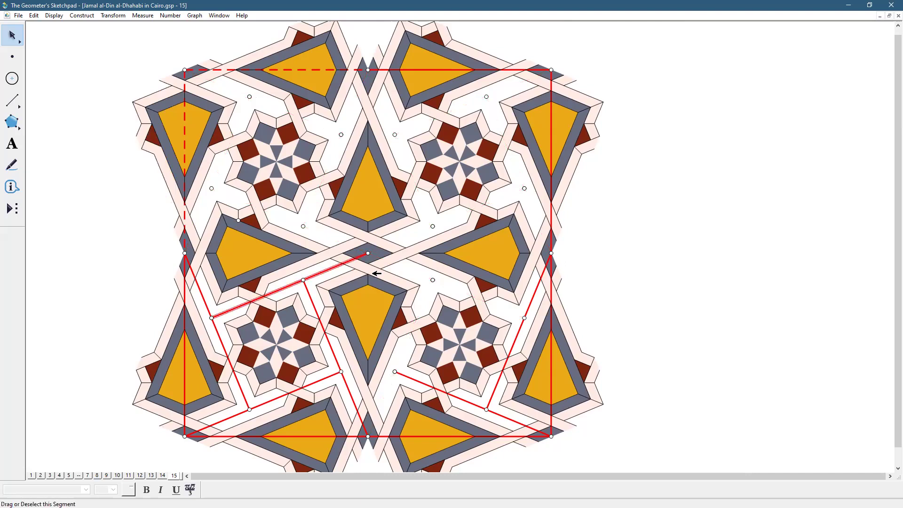
{"action": "left_click", "coordinate": [516, 338]}
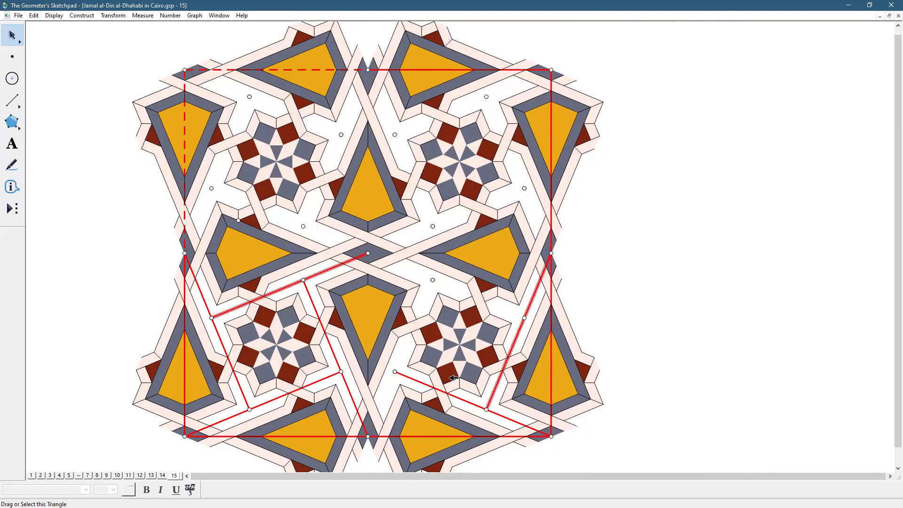
{"action": "left_click", "coordinate": [463, 399]}
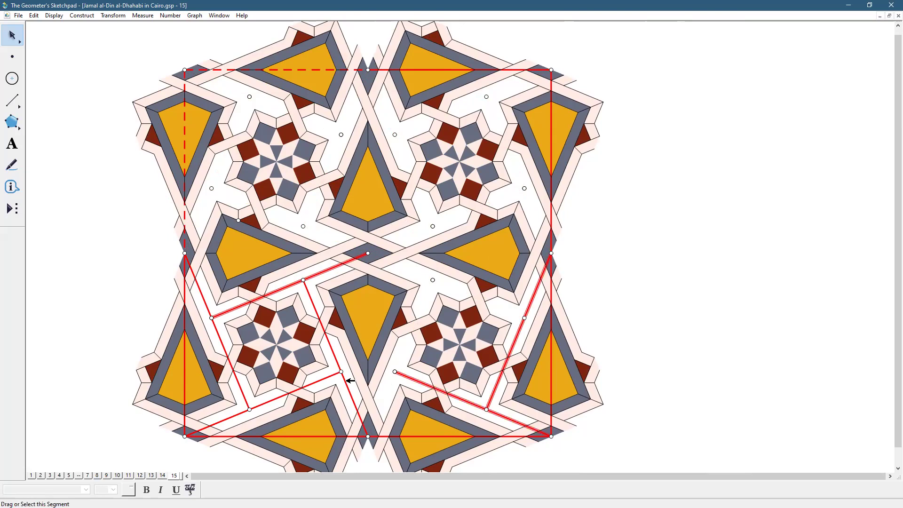
{"action": "left_click", "coordinate": [347, 380]}
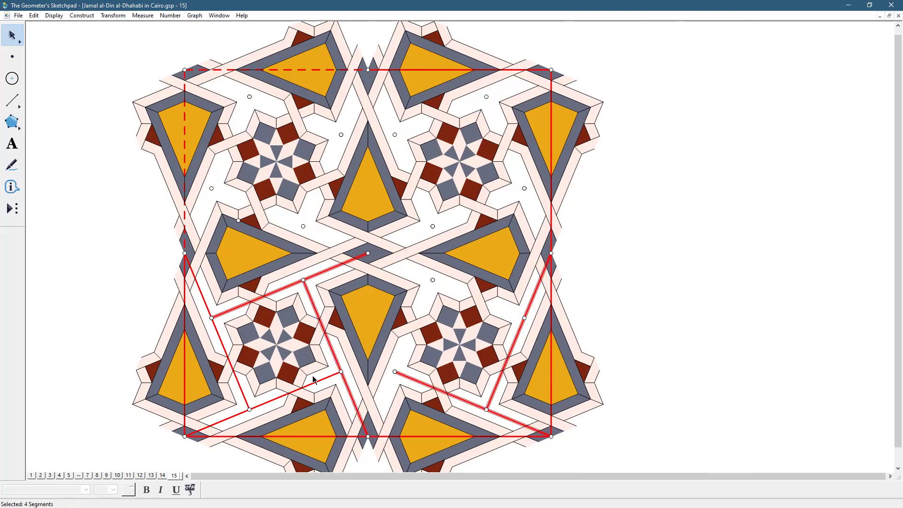
{"action": "left_click", "coordinate": [317, 380]}
{"action": "left_click", "coordinate": [243, 390]}
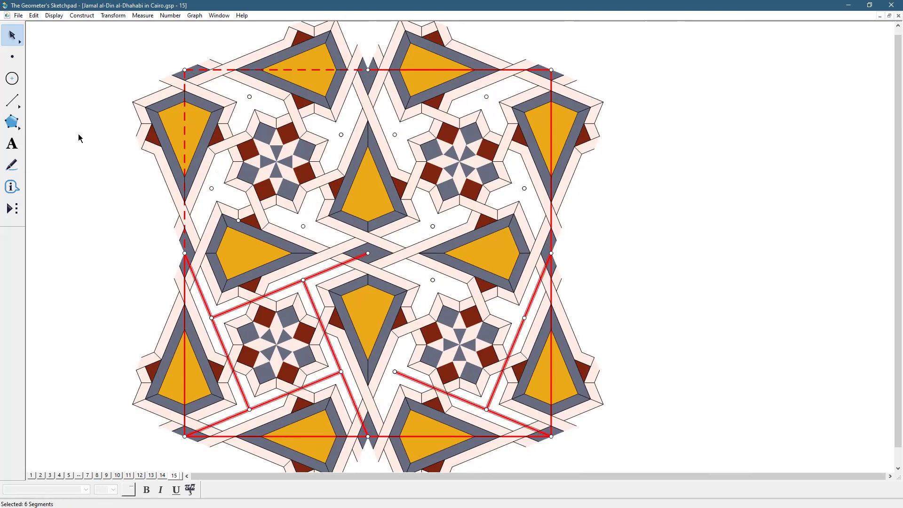
{"action": "left_click", "coordinate": [54, 15]}
{"action": "left_click", "coordinate": [68, 72]}
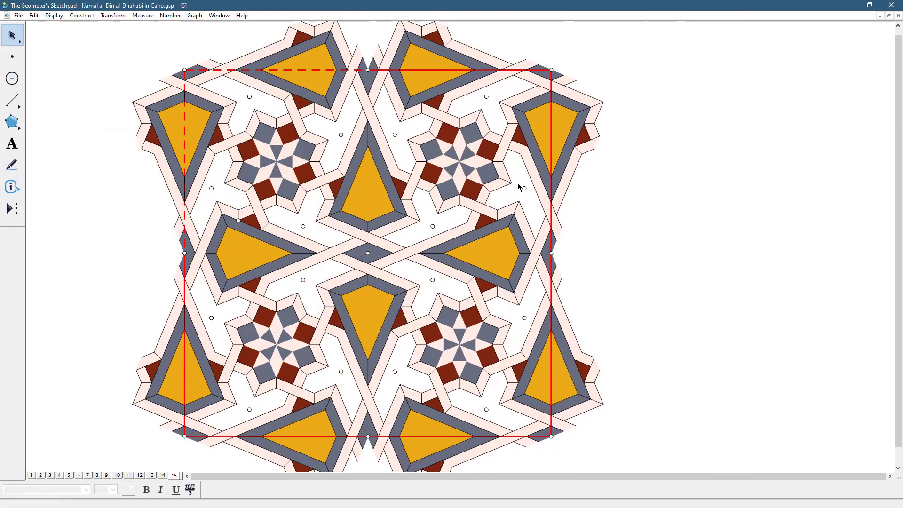
{"action": "left_click", "coordinate": [553, 124]}
{"action": "left_click", "coordinate": [656, 74]}
{"action": "left_click", "coordinate": [568, 114]}
{"action": "left_click", "coordinate": [556, 98]}
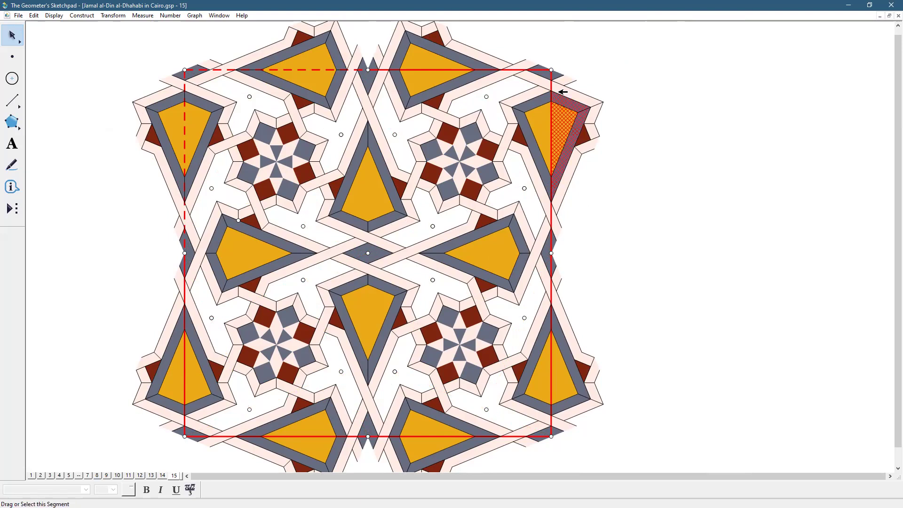
{"action": "left_click", "coordinate": [559, 90]}
{"action": "left_click", "coordinate": [648, 152]}
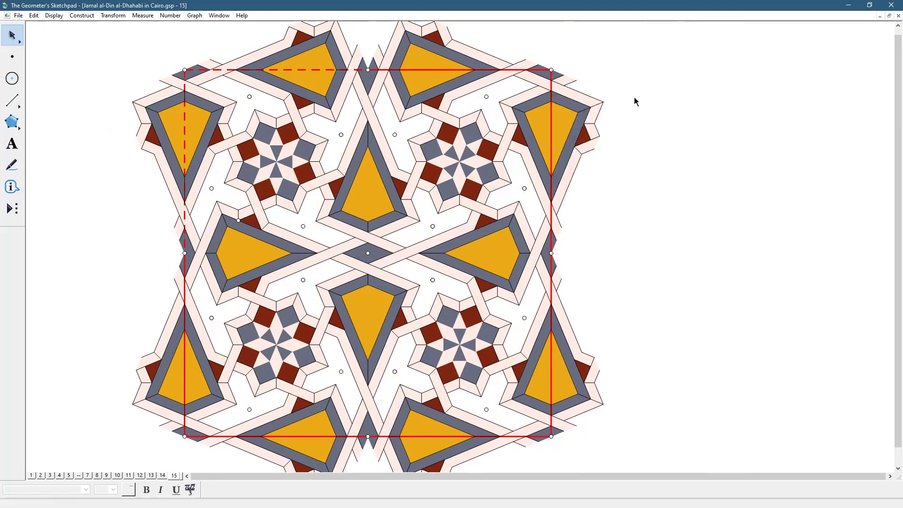
Hide the pattern pieces overhanging the upper half of the square's right side.
{"action": "mouse_move", "coordinate": [631, 51]}
{"action": "left_mouse_down"}
{"action": "mouse_move", "coordinate": [583, 222]}
{"action": "mouse_move", "coordinate": [554, 254]}
{"action": "left_mouse_up"}
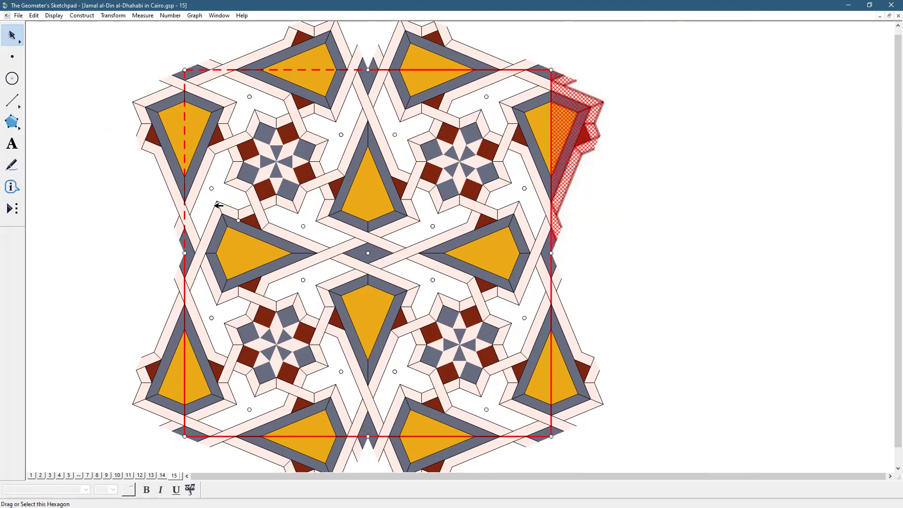
{"action": "left_click", "coordinate": [53, 15]}
{"action": "left_click", "coordinate": [73, 71]}
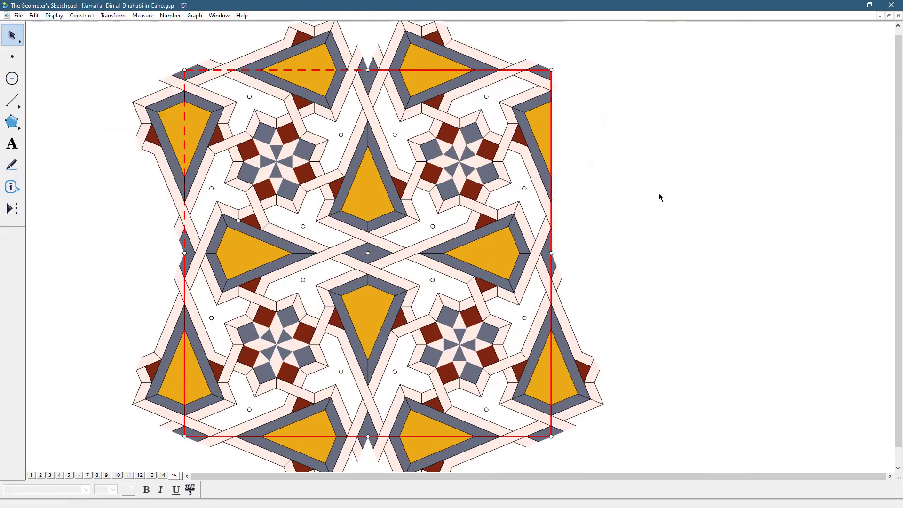
Hide the pieces overhanging the lower half of the square's right side, keeping the square's lower-right corner point.
{"action": "scroll", "coordinate": [658, 193], "scroll_direction": "down", "scroll_amount": 2}
{"action": "mouse_move", "coordinate": [665, 187]}
{"action": "left_mouse_down"}
{"action": "mouse_move", "coordinate": [585, 407]}
{"action": "mouse_move", "coordinate": [553, 417]}
{"action": "left_mouse_up"}
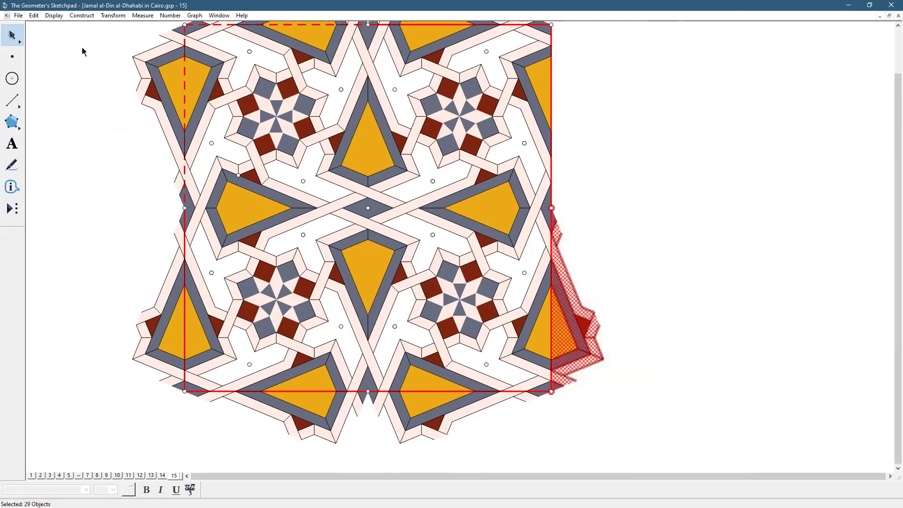
{"action": "left_click", "coordinate": [55, 21]}
{"action": "left_click", "coordinate": [77, 70]}
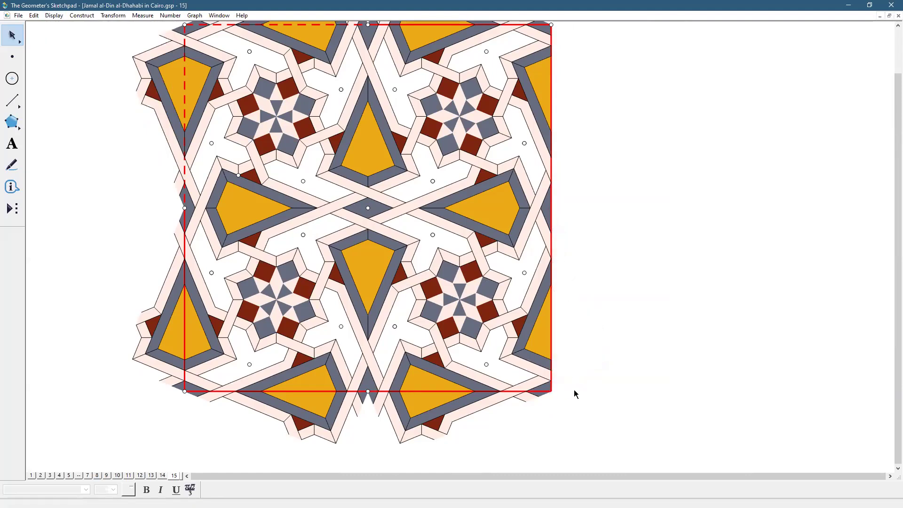
{"action": "key", "text": "ctrl+z"}
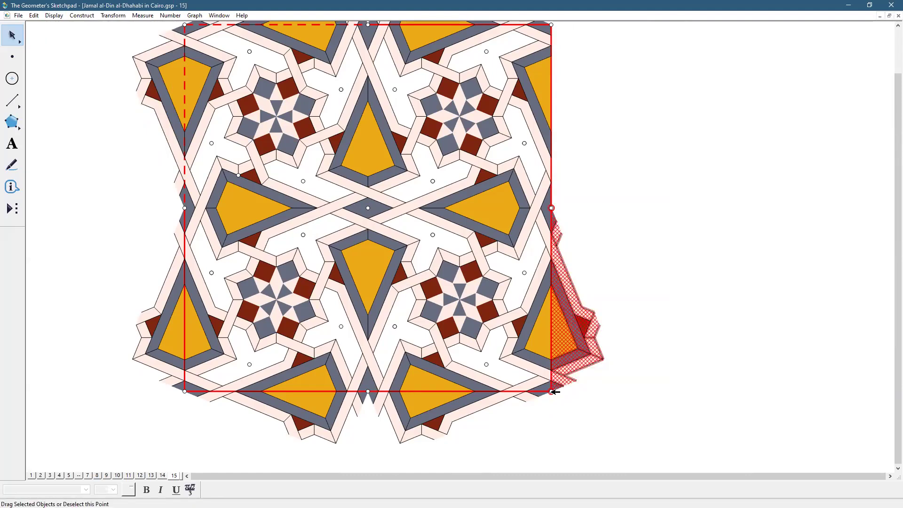
{"action": "left_click", "coordinate": [62, 18]}
{"action": "left_click", "coordinate": [85, 71]}
{"action": "scroll", "coordinate": [597, 387], "scroll_direction": "down", "scroll_amount": 1}
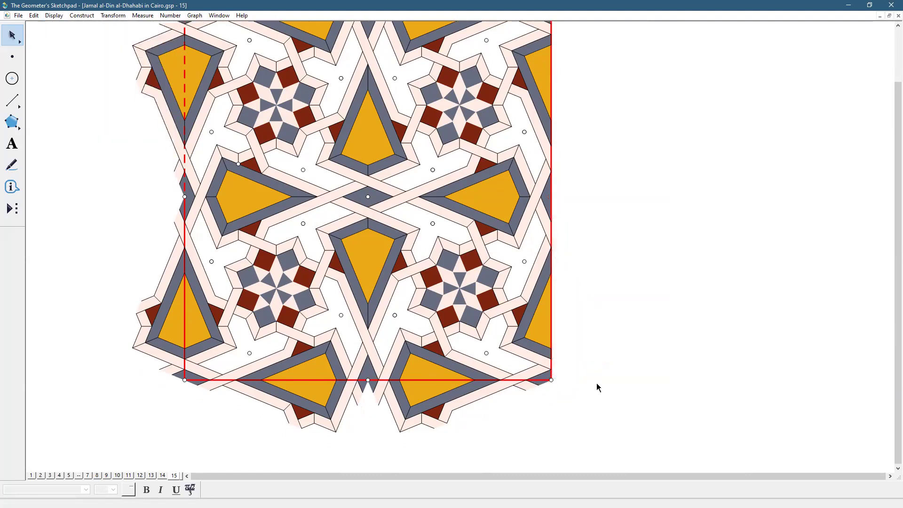
Hide all pattern pieces that hang below the square's lower side.
{"action": "scroll", "coordinate": [597, 386], "scroll_direction": "down", "scroll_amount": 3}
{"action": "mouse_move", "coordinate": [582, 423]}
{"action": "left_mouse_down"}
{"action": "mouse_move", "coordinate": [585, 395]}
{"action": "mouse_move", "coordinate": [160, 395]}
{"action": "mouse_move", "coordinate": [163, 333]}
{"action": "left_mouse_up"}
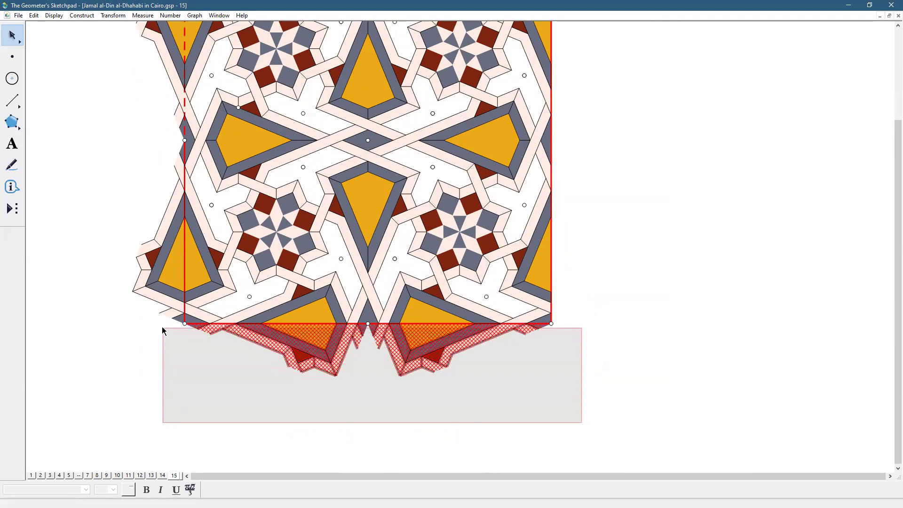
{"action": "left_click_drag", "start_coordinate": [163, 331], "coordinate": [162, 331]}
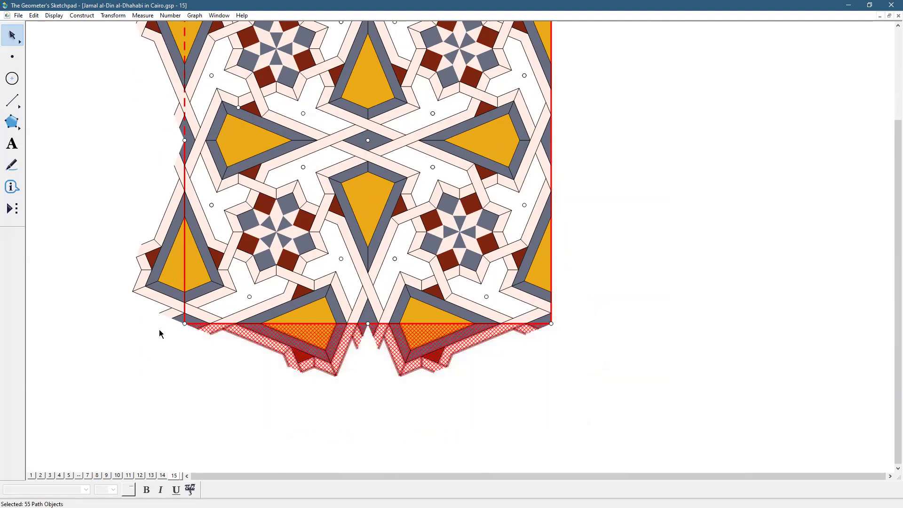
{"action": "left_click", "coordinate": [64, 17]}
{"action": "left_click", "coordinate": [72, 72]}
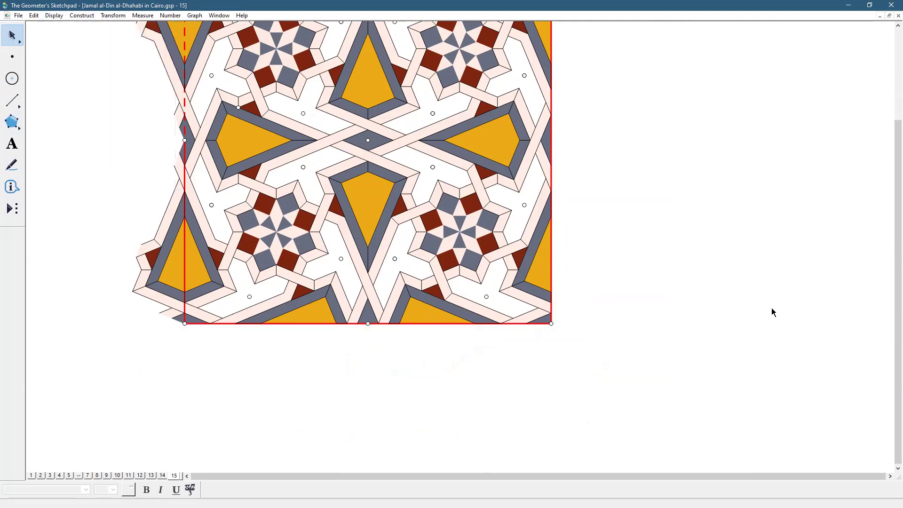
Hide the pieces overhanging the square's left side, including the small leftovers around its midpoint.
{"action": "scroll", "coordinate": [763, 322], "scroll_direction": "up", "scroll_amount": 3}
{"action": "scroll", "coordinate": [763, 323], "scroll_direction": "up", "scroll_amount": 1}
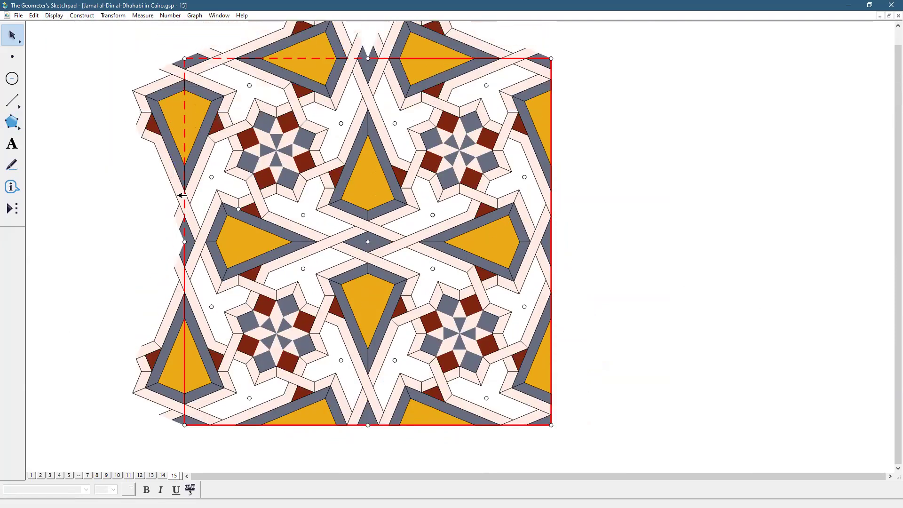
{"action": "mouse_move", "coordinate": [75, 40]}
{"action": "left_mouse_down"}
{"action": "mouse_move", "coordinate": [95, 313]}
{"action": "mouse_move", "coordinate": [135, 407]}
{"action": "mouse_move", "coordinate": [179, 430]}
{"action": "left_mouse_up"}
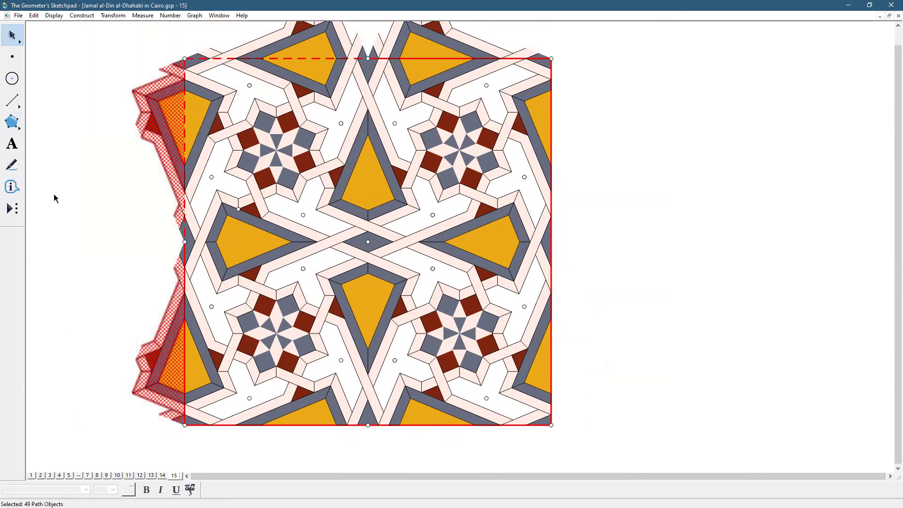
{"action": "left_click", "coordinate": [54, 16]}
{"action": "left_click", "coordinate": [67, 70]}
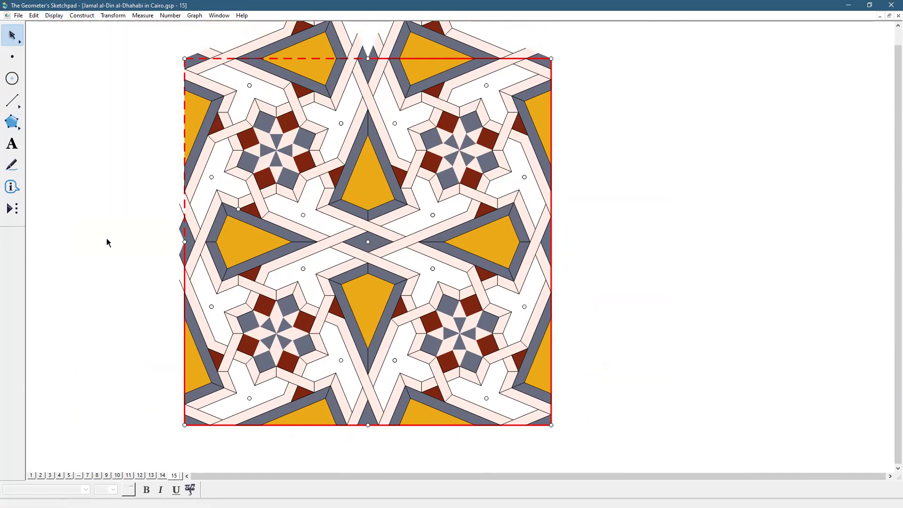
{"action": "left_click_drag", "start_coordinate": [165, 193], "coordinate": [184, 302]}
{"action": "left_click", "coordinate": [54, 15]}
{"action": "left_click", "coordinate": [131, 71]}
Hide all pattern pieces that extend above the square's upper side.
{"action": "scroll", "coordinate": [605, 225], "scroll_direction": "up", "scroll_amount": 3}
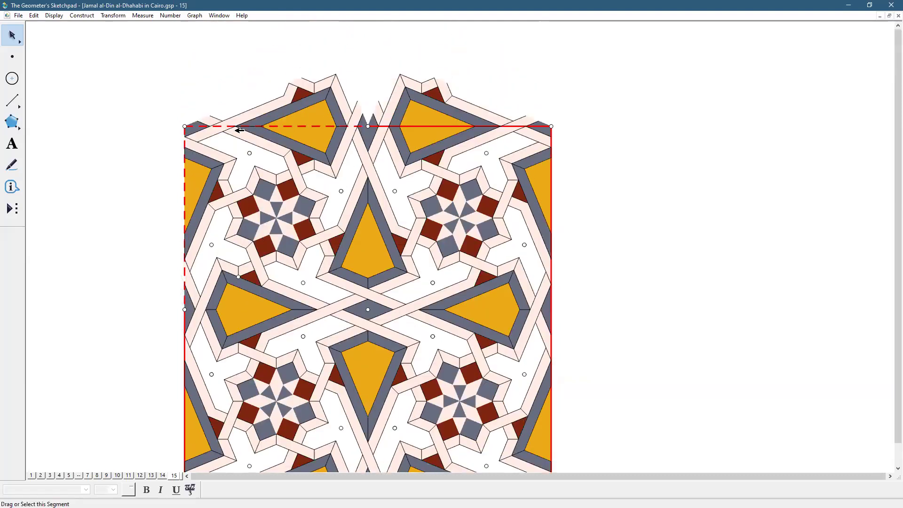
{"action": "mouse_move", "coordinate": [170, 48]}
{"action": "left_mouse_down"}
{"action": "mouse_move", "coordinate": [208, 64]}
{"action": "mouse_move", "coordinate": [508, 91]}
{"action": "mouse_move", "coordinate": [560, 112]}
{"action": "mouse_move", "coordinate": [562, 124]}
{"action": "left_mouse_up"}
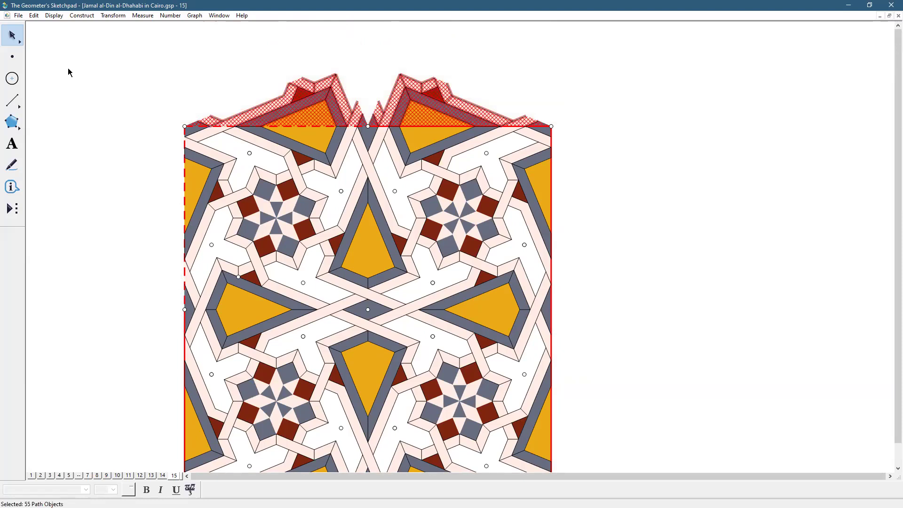
{"action": "left_click", "coordinate": [54, 15]}
{"action": "left_click", "coordinate": [71, 72]}
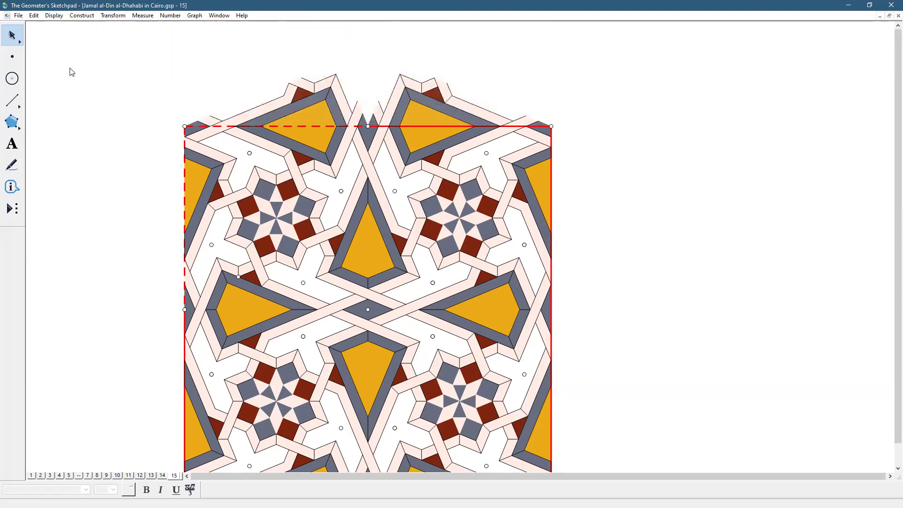
{"action": "scroll", "coordinate": [590, 234], "scroll_direction": "down", "scroll_amount": 2}
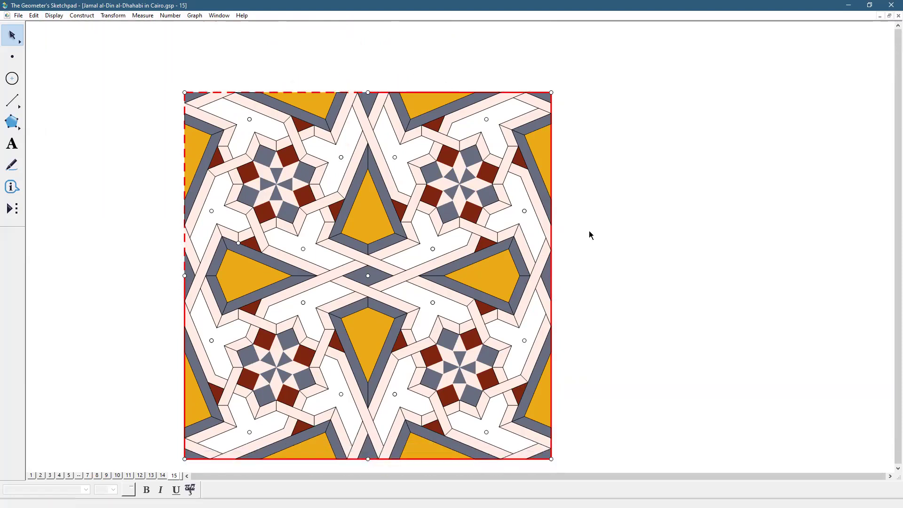
{"action": "scroll", "coordinate": [591, 234], "scroll_direction": "down", "scroll_amount": 1}
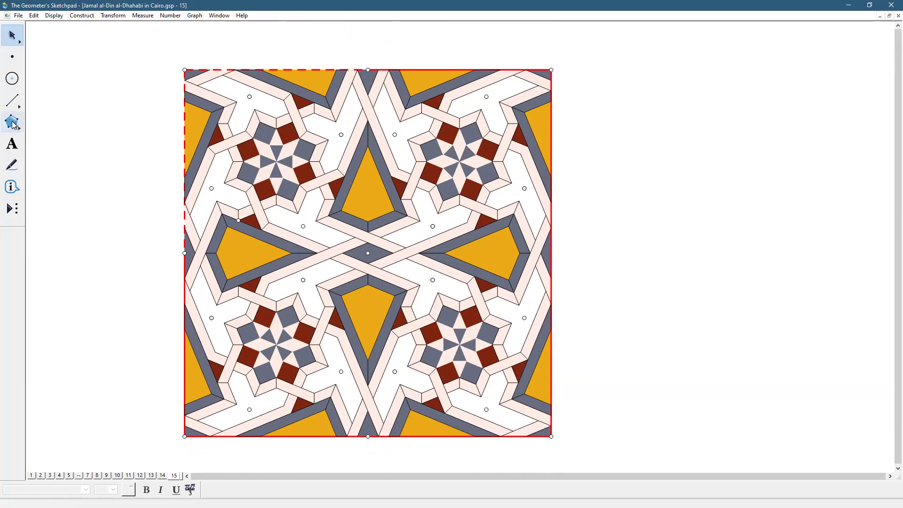
Format all segments of the pattern and the outer square as thin, solid black lines.
{"action": "left_click", "coordinate": [13, 100]}
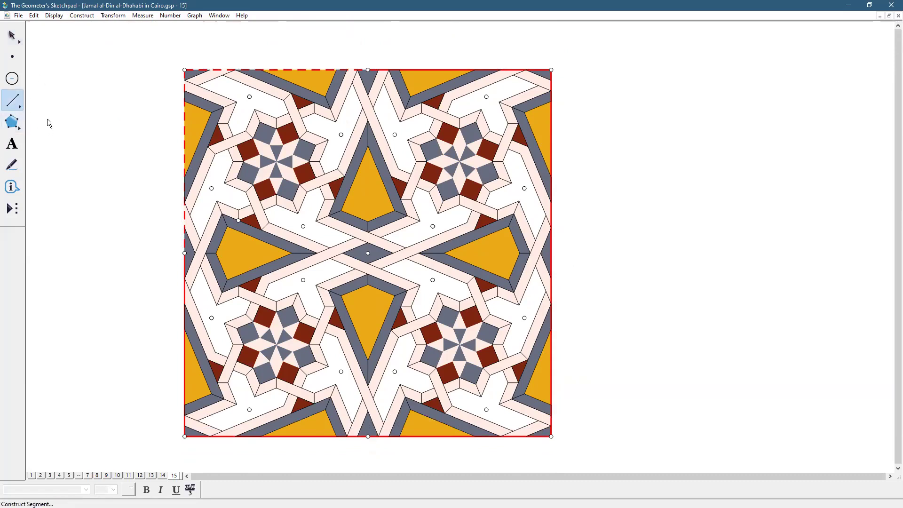
{"action": "left_click", "coordinate": [34, 16]}
{"action": "left_click", "coordinate": [66, 105]}
{"action": "left_click", "coordinate": [53, 17]}
{"action": "mouse_move", "coordinate": [73, 37]}
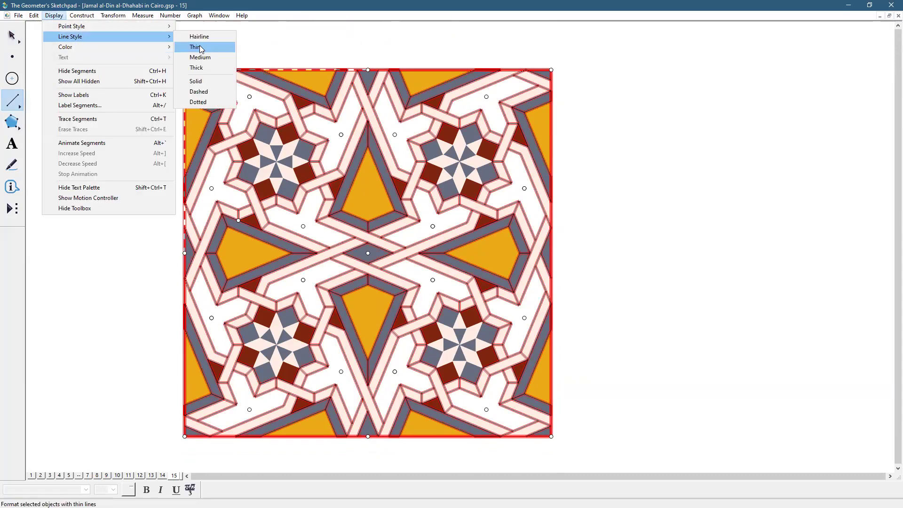
{"action": "left_click", "coordinate": [200, 45]}
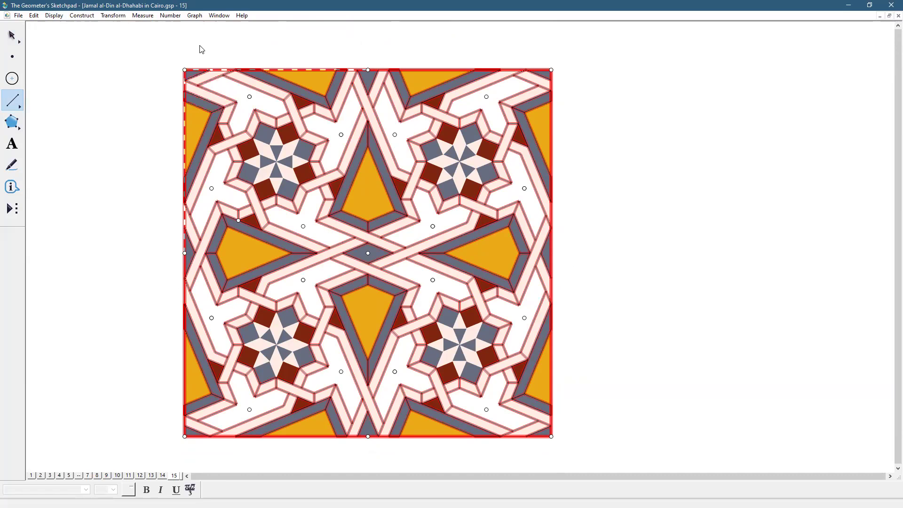
{"action": "left_click", "coordinate": [62, 17]}
{"action": "mouse_move", "coordinate": [67, 40]}
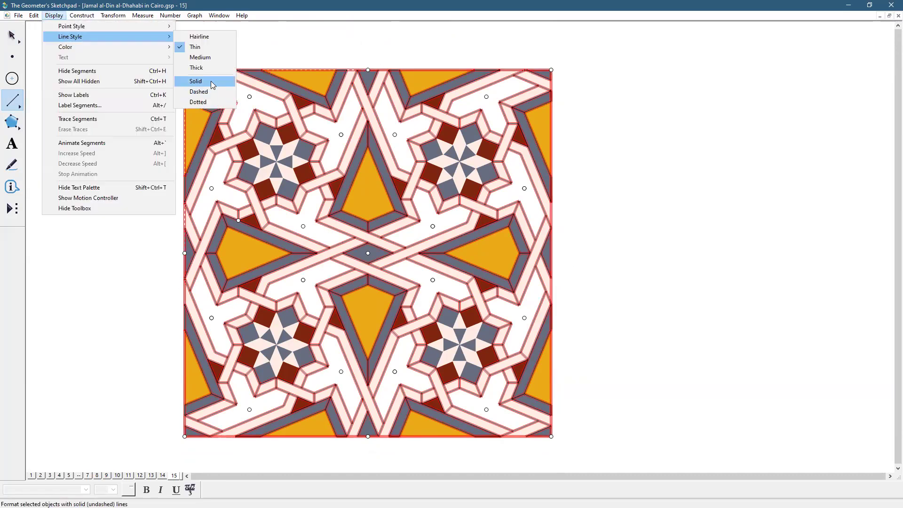
{"action": "left_click", "coordinate": [196, 82]}
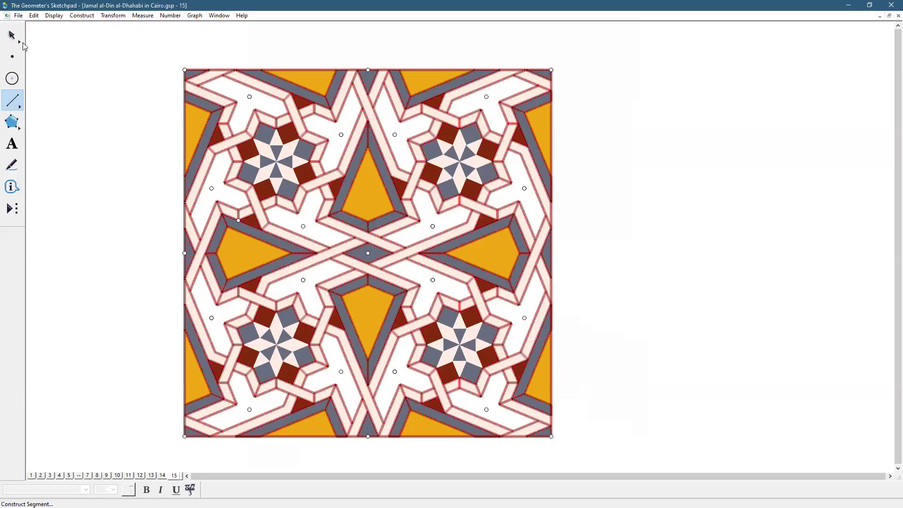
{"action": "key", "text": "Escape"}
{"action": "left_click", "coordinate": [670, 242]}
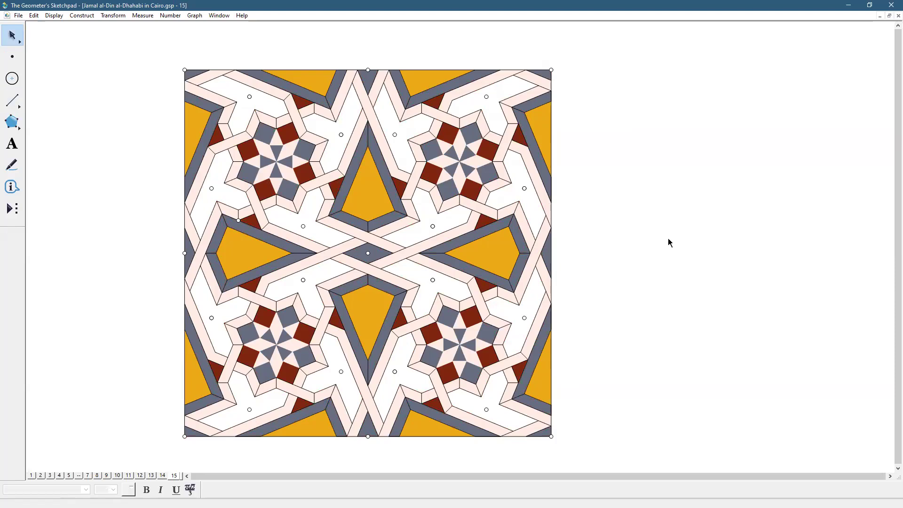
Place the triangular color palette beside the pattern using the custom tool "colors".
{"action": "left_click", "coordinate": [9, 213]}
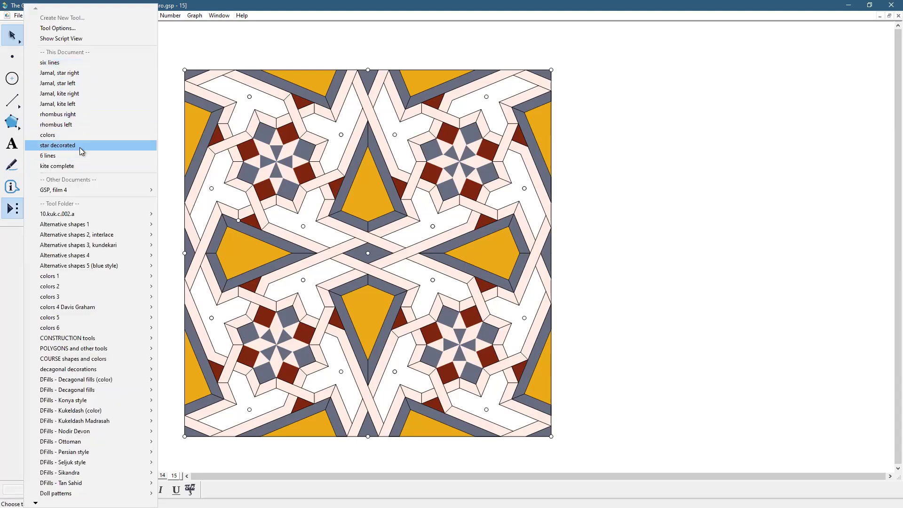
{"action": "left_click", "coordinate": [81, 135]}
{"action": "left_click", "coordinate": [623, 305]}
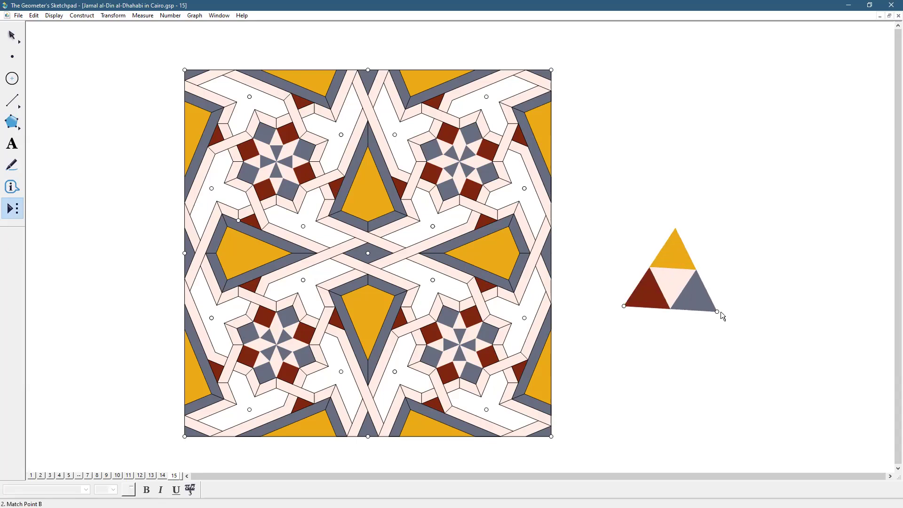
{"action": "left_click", "coordinate": [764, 304]}
{"action": "left_click", "coordinate": [12, 35]}
{"action": "left_click", "coordinate": [639, 124]}
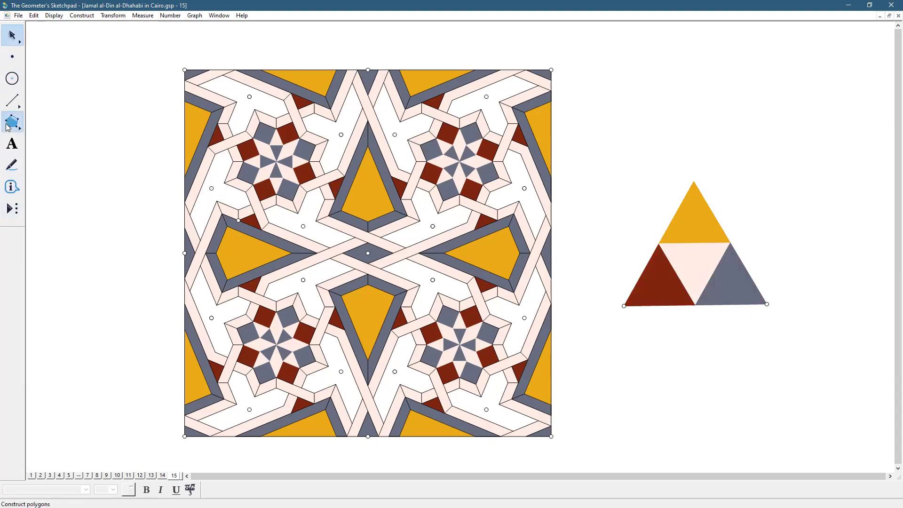
Construct a filled polygon through the four corner points of the outer square.
{"action": "left_click", "coordinate": [11, 121]}
{"action": "left_click", "coordinate": [184, 70]}
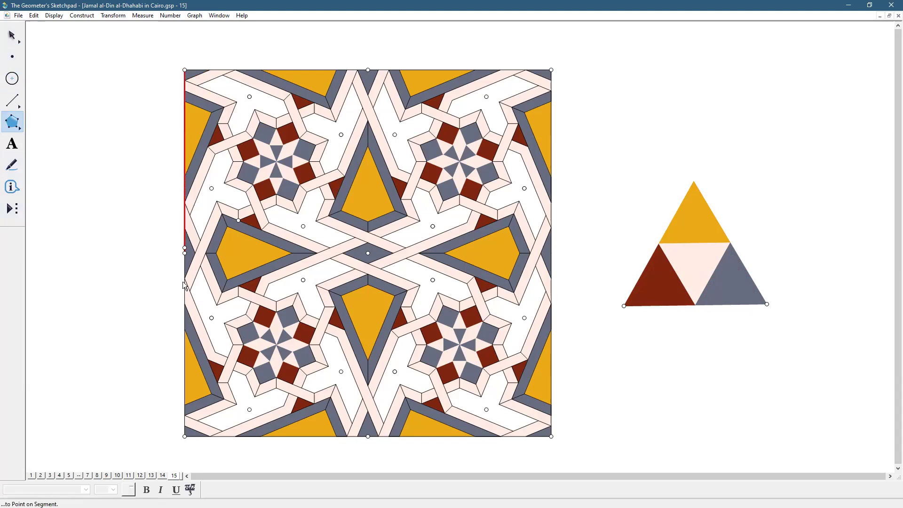
{"action": "left_click", "coordinate": [185, 436]}
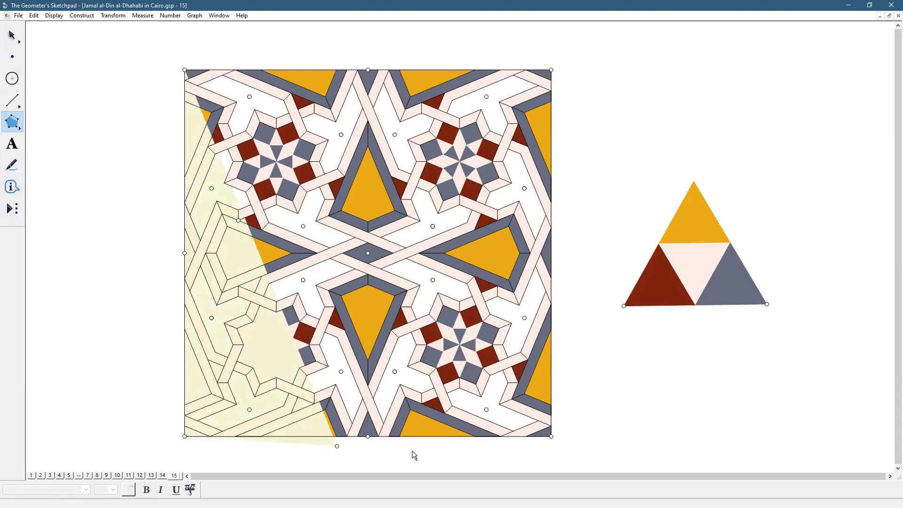
{"action": "left_click", "coordinate": [551, 437]}
{"action": "left_click", "coordinate": [551, 69]}
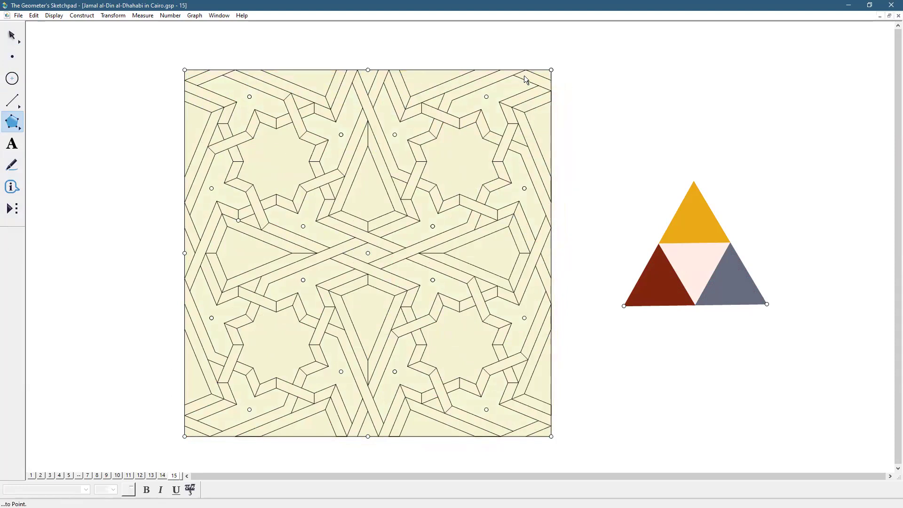
{"action": "left_click", "coordinate": [185, 70]}
{"action": "left_click", "coordinate": [12, 35]}
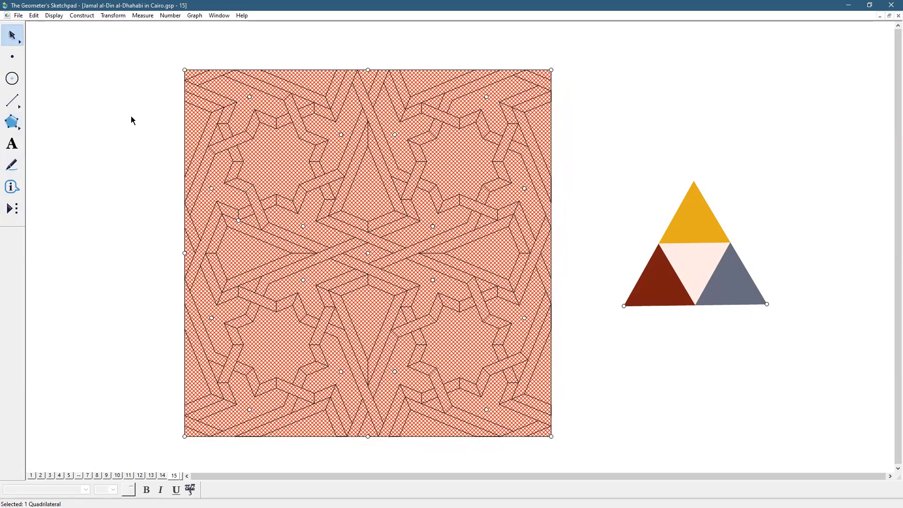
Send the new filled square to the back, behind the pattern.
{"action": "left_click", "coordinate": [131, 121]}
{"action": "left_click", "coordinate": [367, 194]}
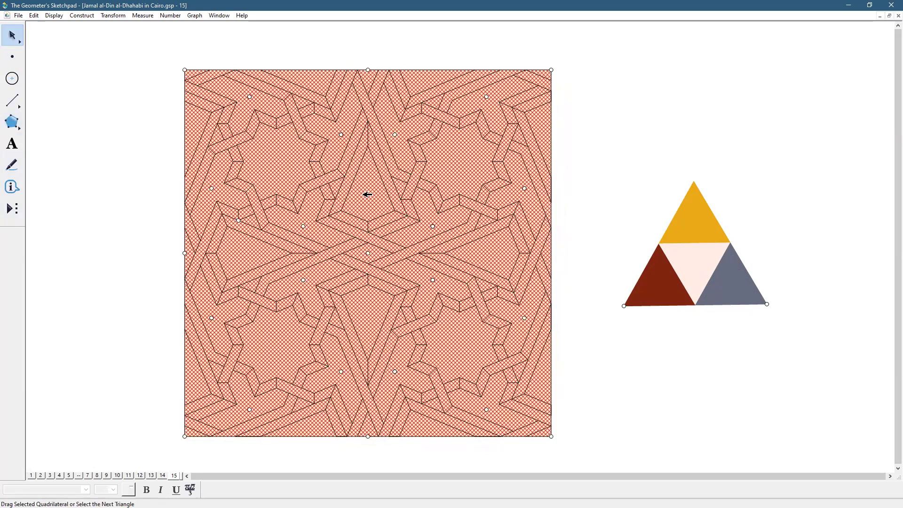
{"action": "right_click", "coordinate": [398, 366]}
{"action": "left_click", "coordinate": [395, 359]}
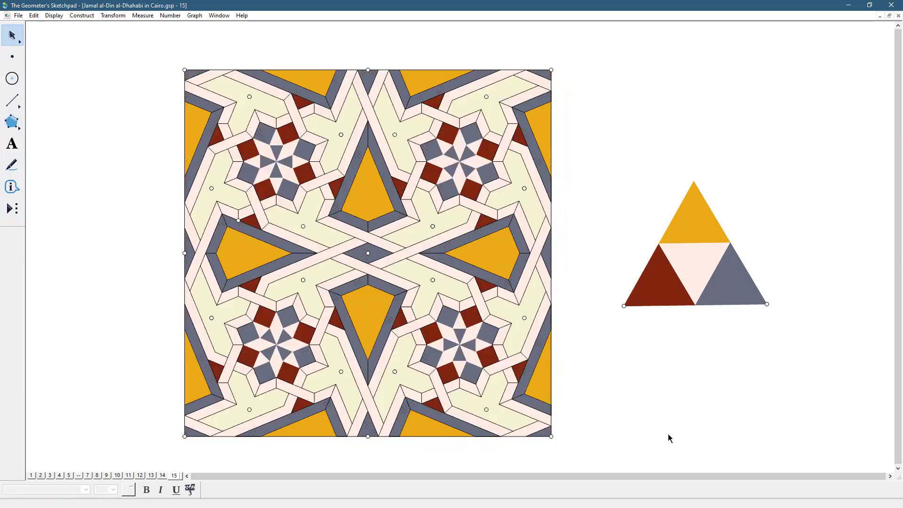
Color the background square with the slate gray of the palette's triangle.
{"action": "left_click", "coordinate": [534, 306]}
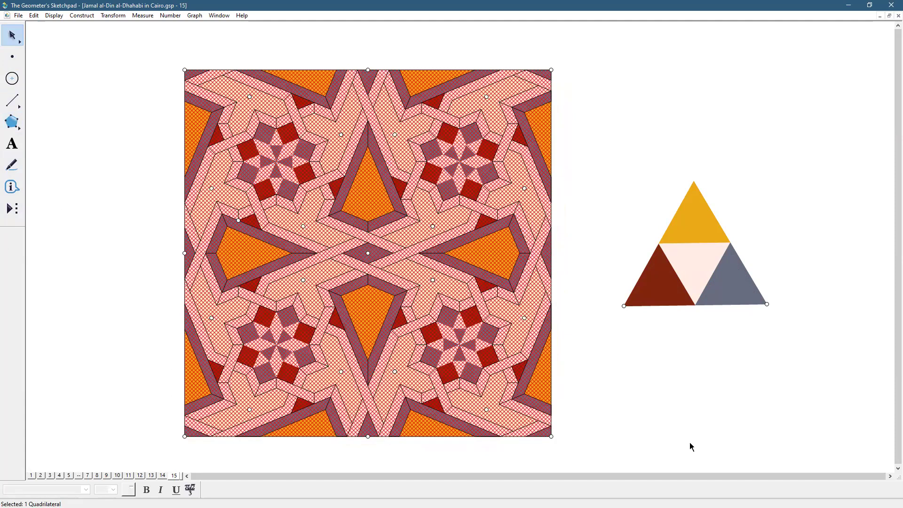
{"action": "left_click", "coordinate": [731, 284]}
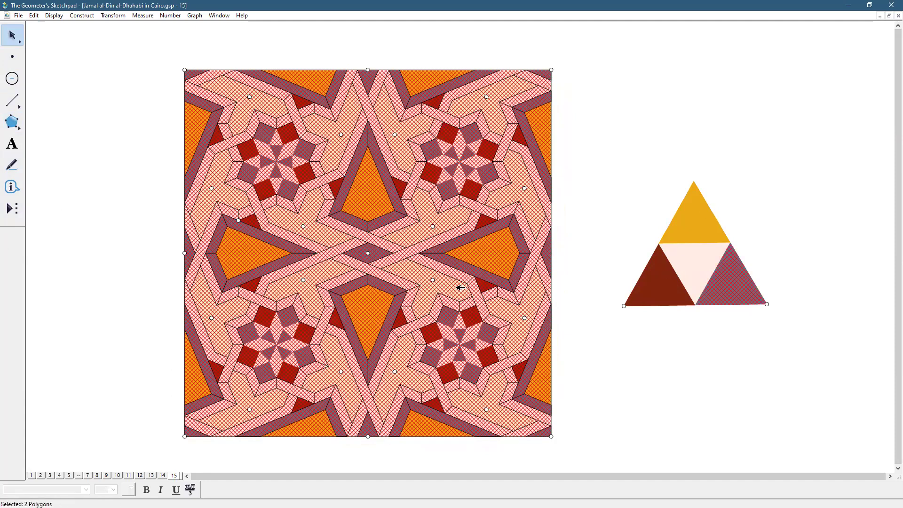
{"action": "left_click", "coordinate": [49, 17]}
{"action": "mouse_move", "coordinate": [77, 47]}
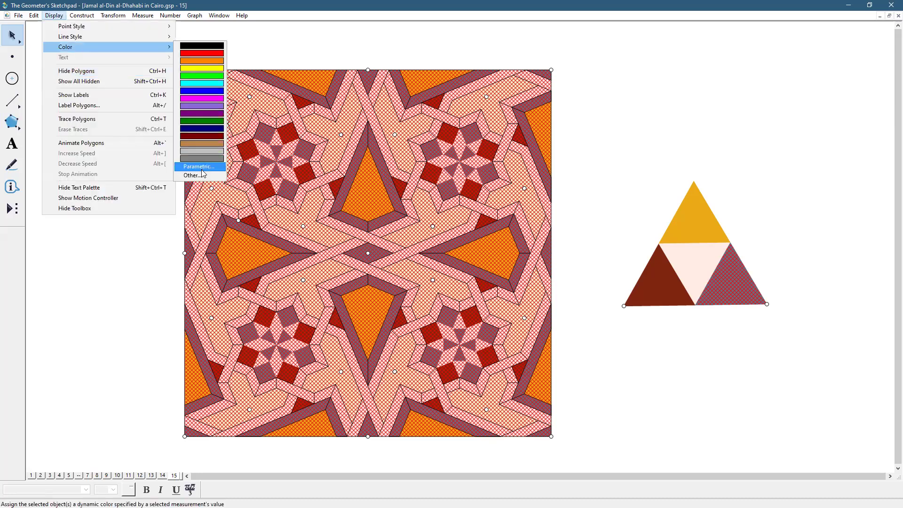
{"action": "left_click", "coordinate": [202, 175]}
{"action": "left_click", "coordinate": [453, 343]}
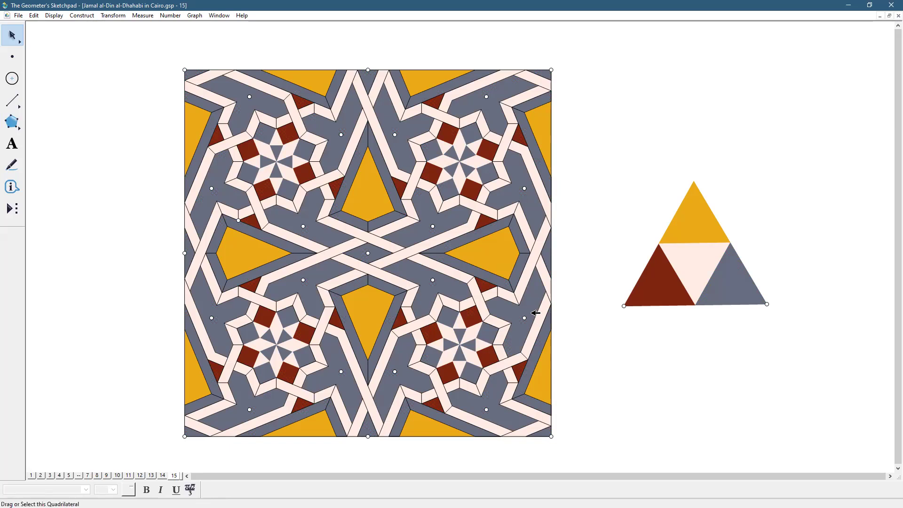
Color the background square with the palette's dark red (Red 127, Green 38, Blue 15).
{"action": "left_click", "coordinate": [535, 307]}
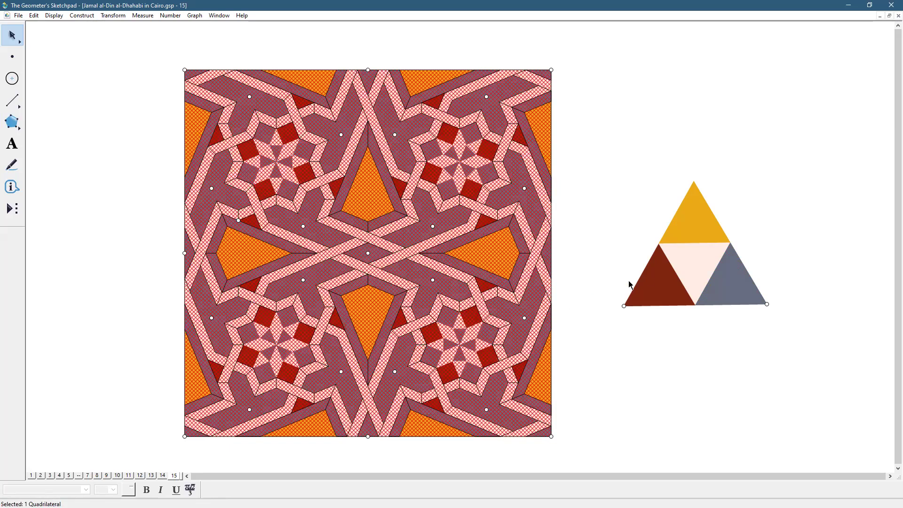
{"action": "left_click", "coordinate": [659, 278], "text": "shift"}
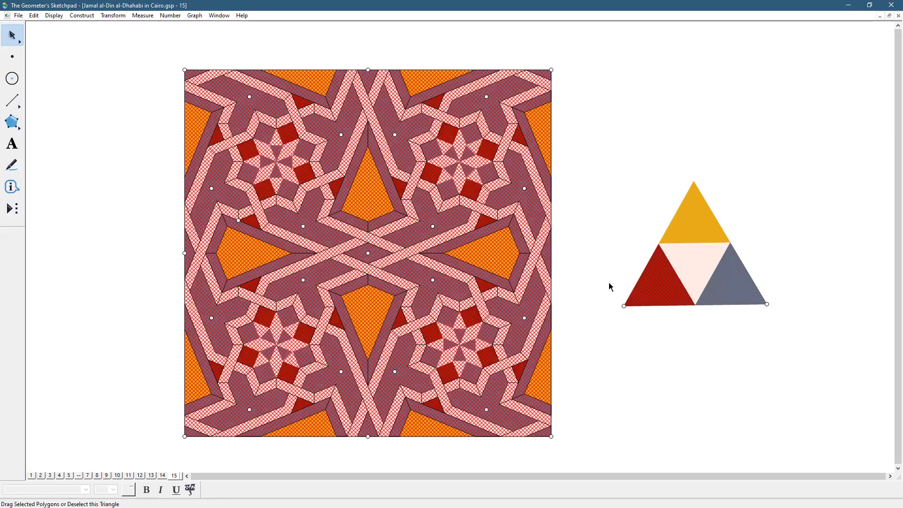
{"action": "left_click", "coordinate": [54, 16]}
{"action": "mouse_move", "coordinate": [72, 52]}
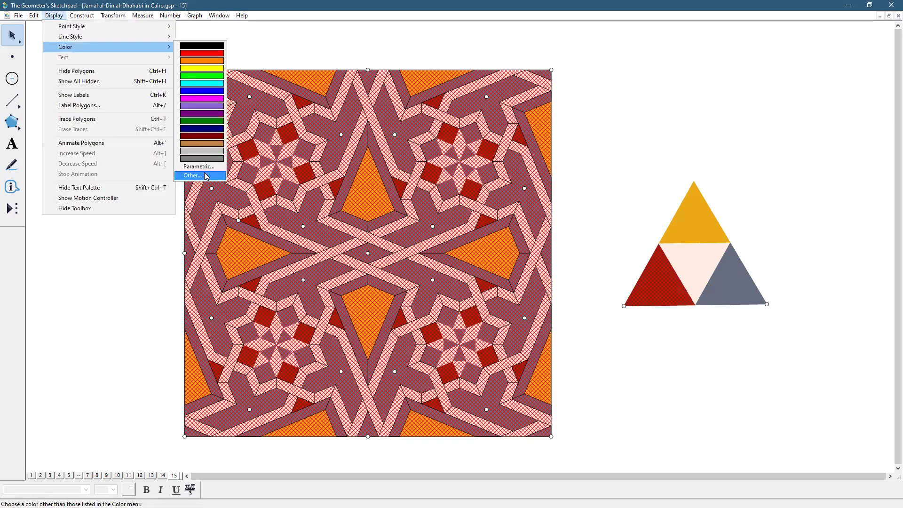
{"action": "left_click", "coordinate": [205, 176]}
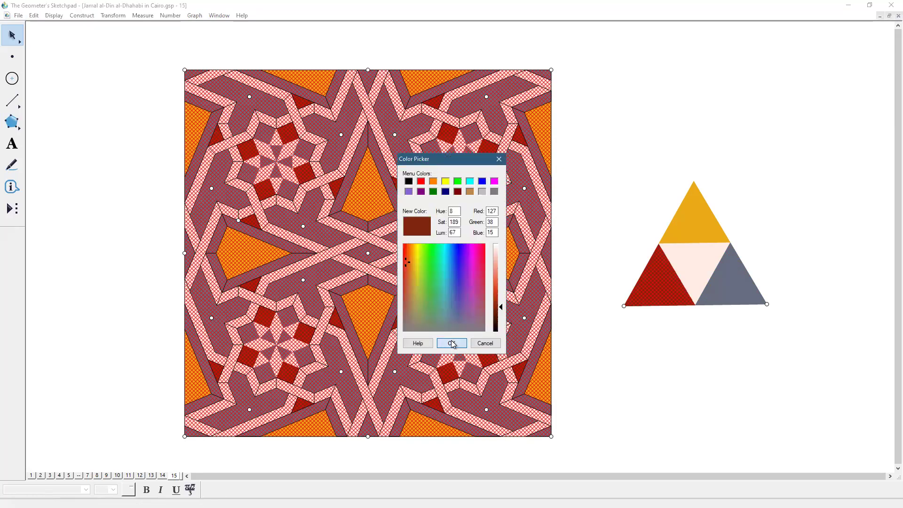
{"action": "left_click", "coordinate": [453, 343]}
{"action": "left_click", "coordinate": [587, 373]}
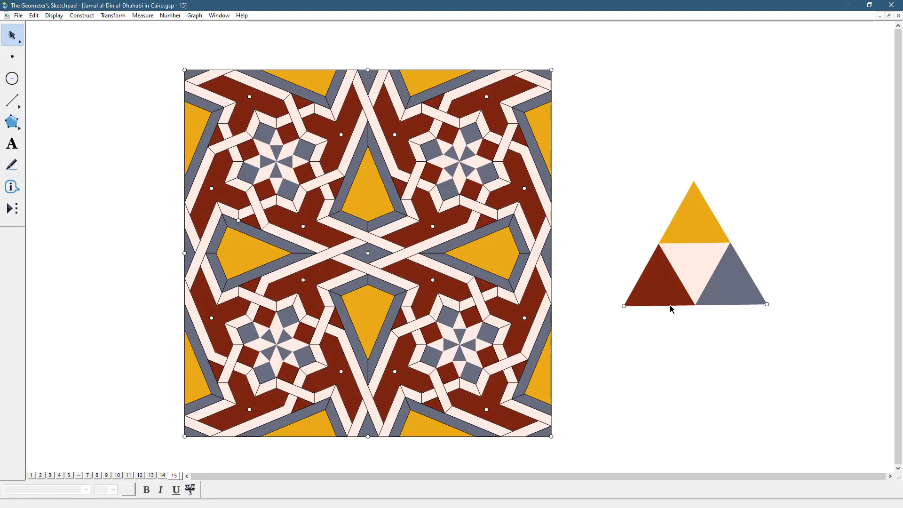
Move the color palette higher up the page and shift the square pattern toward the page's left edge.
{"action": "left_click_drag", "start_coordinate": [671, 298], "coordinate": [653, 201]}
{"action": "left_click", "coordinate": [657, 324]}
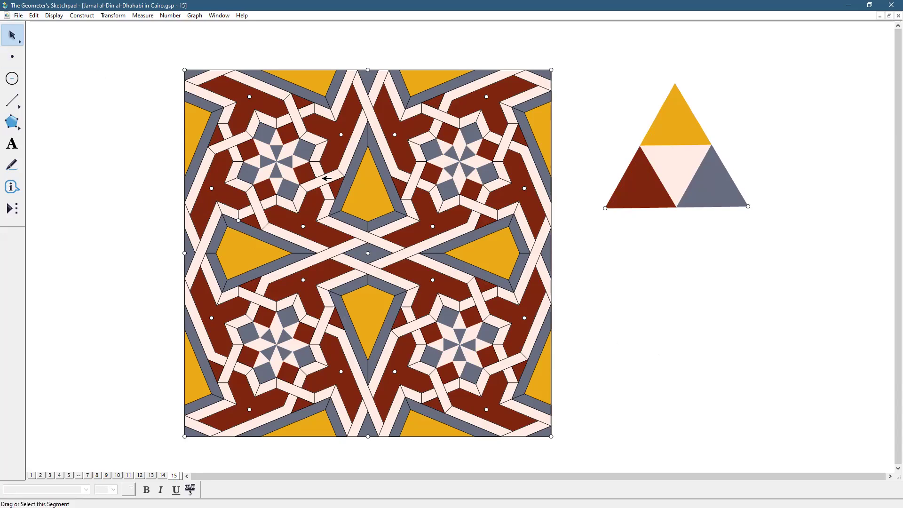
{"action": "left_click_drag", "start_coordinate": [450, 247], "coordinate": [350, 238]}
{"action": "left_click", "coordinate": [589, 250]}
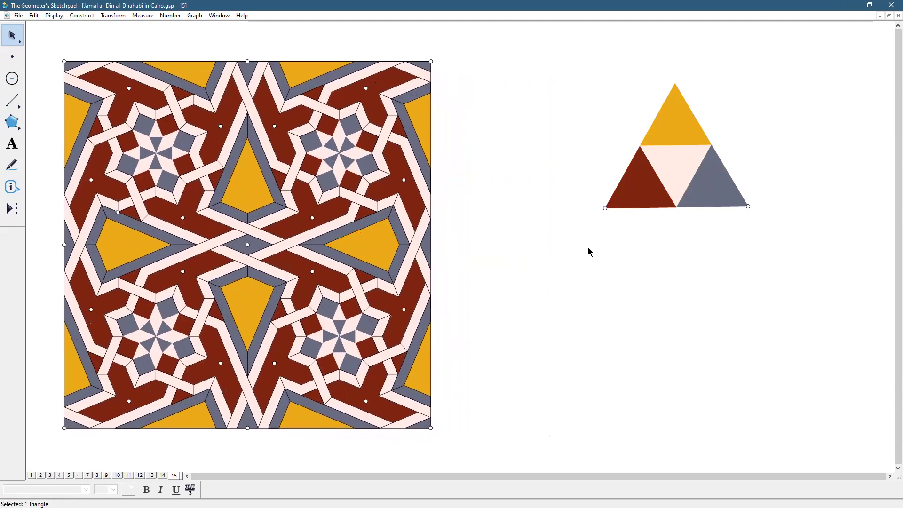
Hide all points in the sketch and move the color palette close beside the upper part of the pattern.
{"action": "left_click", "coordinate": [15, 63]}
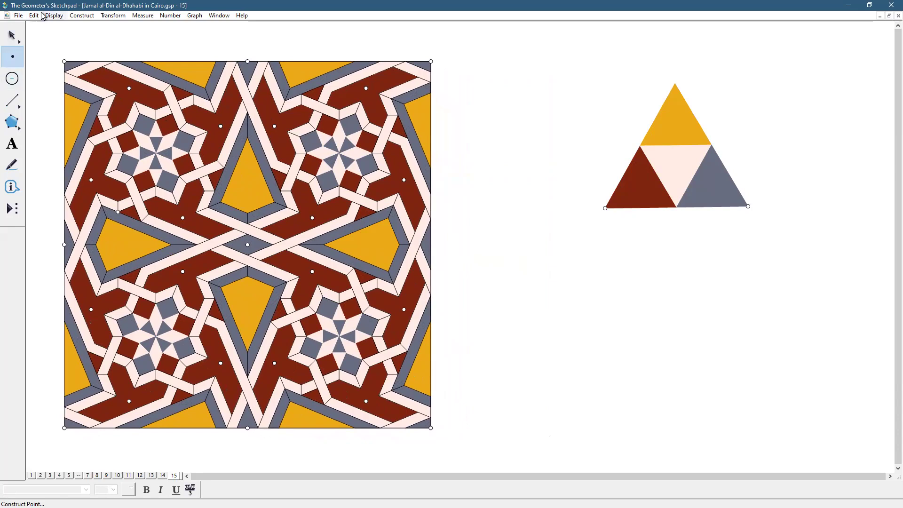
{"action": "left_click", "coordinate": [37, 16]}
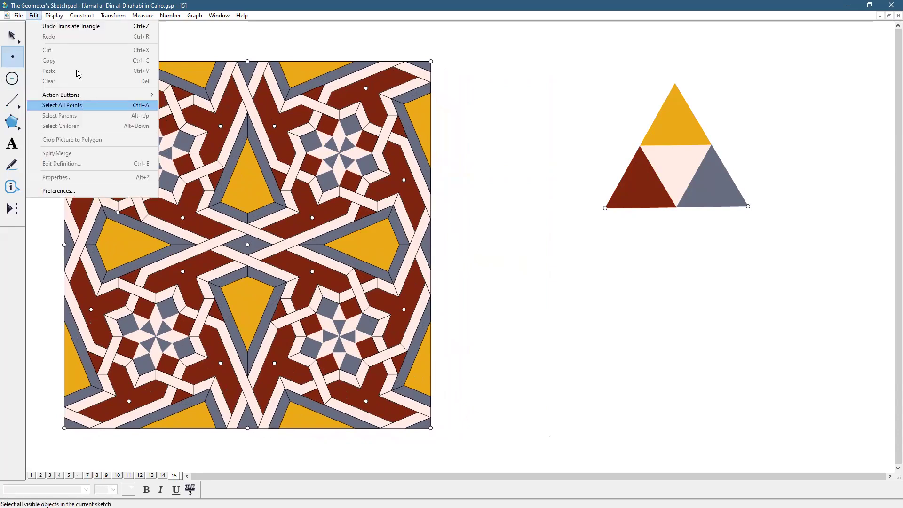
{"action": "left_click", "coordinate": [62, 105]}
{"action": "left_click", "coordinate": [53, 15]}
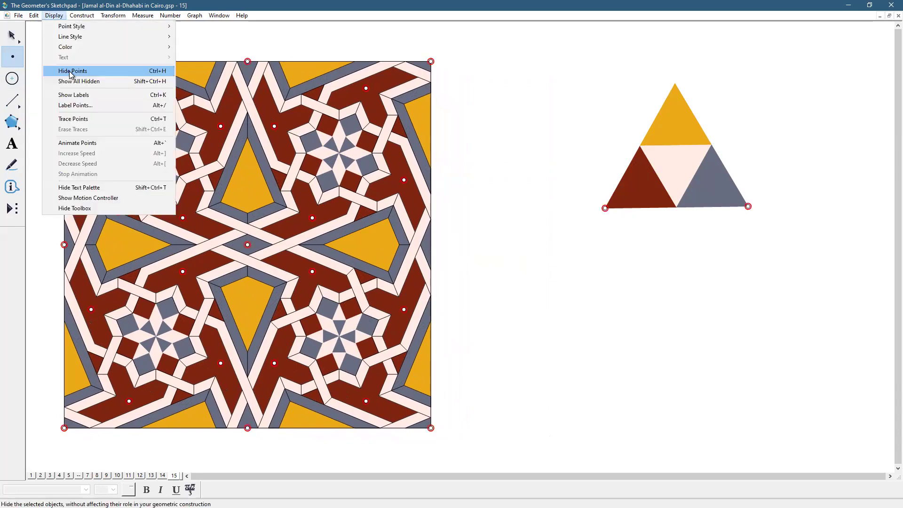
{"action": "left_click", "coordinate": [70, 72]}
{"action": "left_click", "coordinate": [12, 37]}
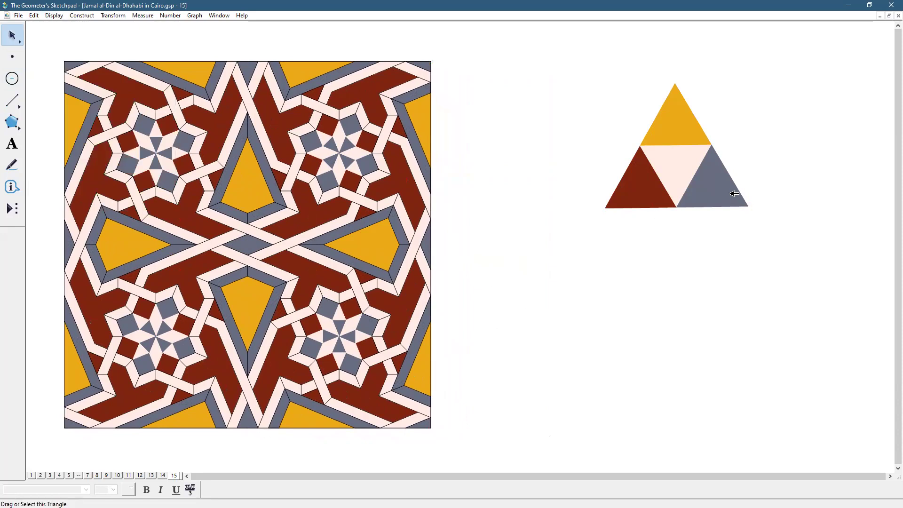
{"action": "left_click_drag", "start_coordinate": [717, 191], "coordinate": [576, 166]}
{"action": "left_click", "coordinate": [669, 279]}
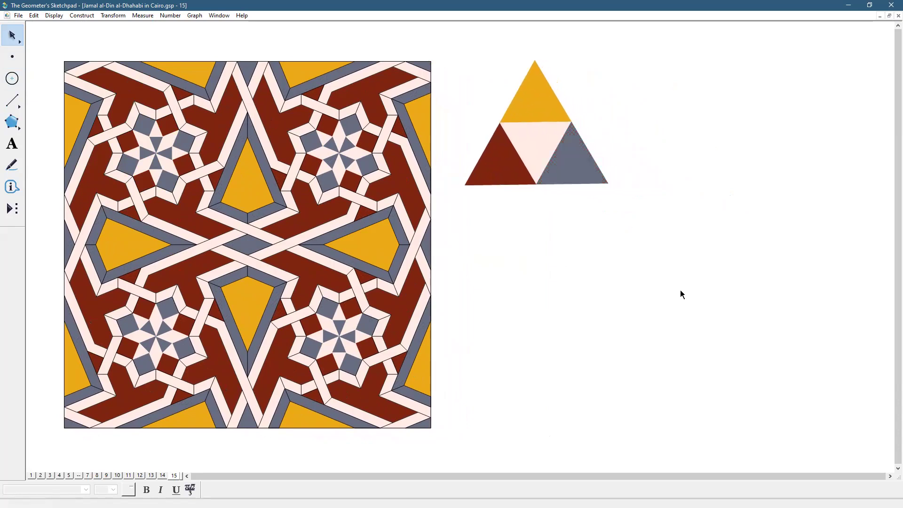
Place a decorated star below the color palette using the custom tool "star decorated".
{"action": "left_click", "coordinate": [15, 214]}
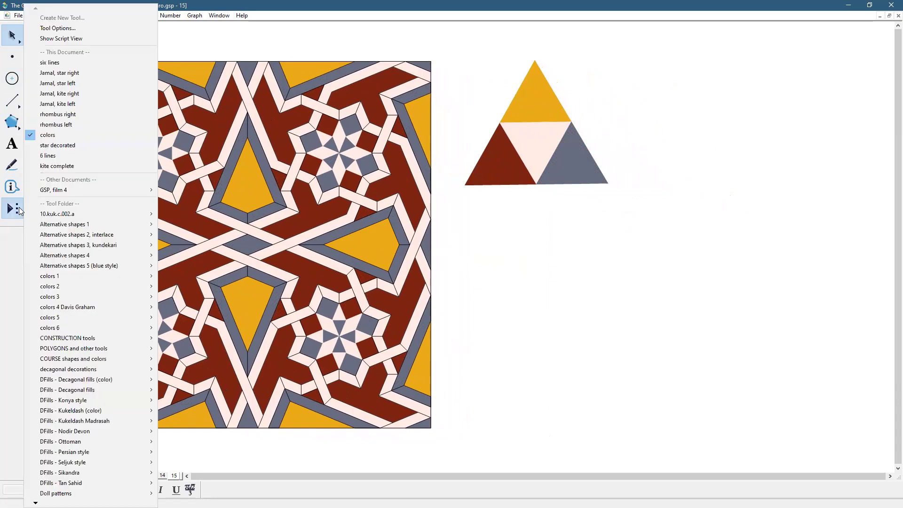
{"action": "left_click", "coordinate": [69, 145]}
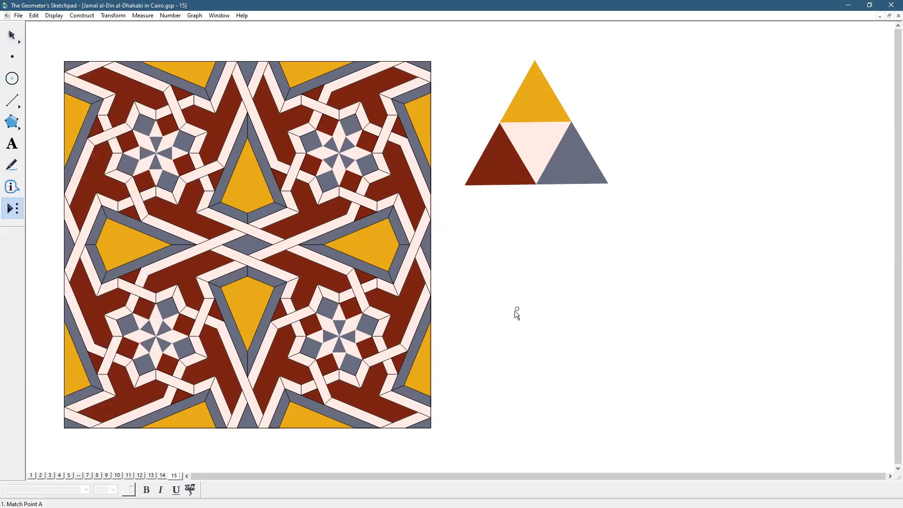
{"action": "left_click", "coordinate": [487, 346]}
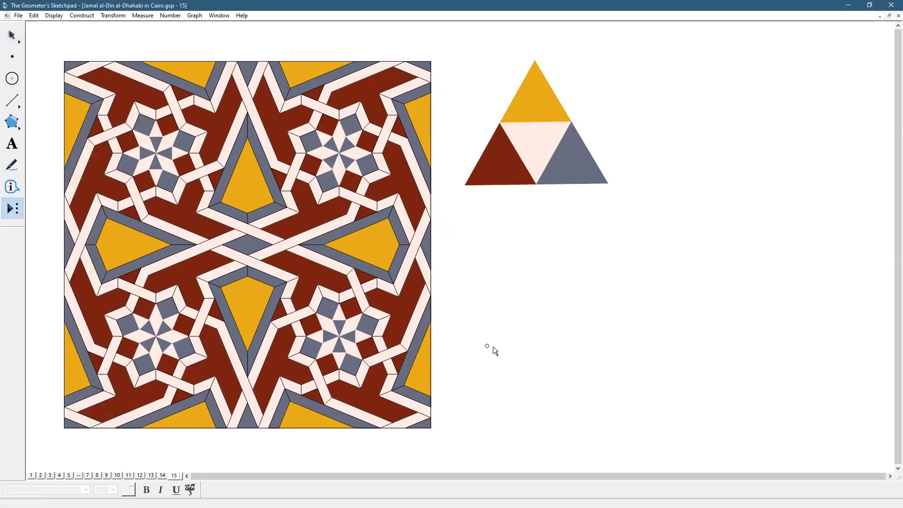
{"action": "left_click", "coordinate": [595, 346]}
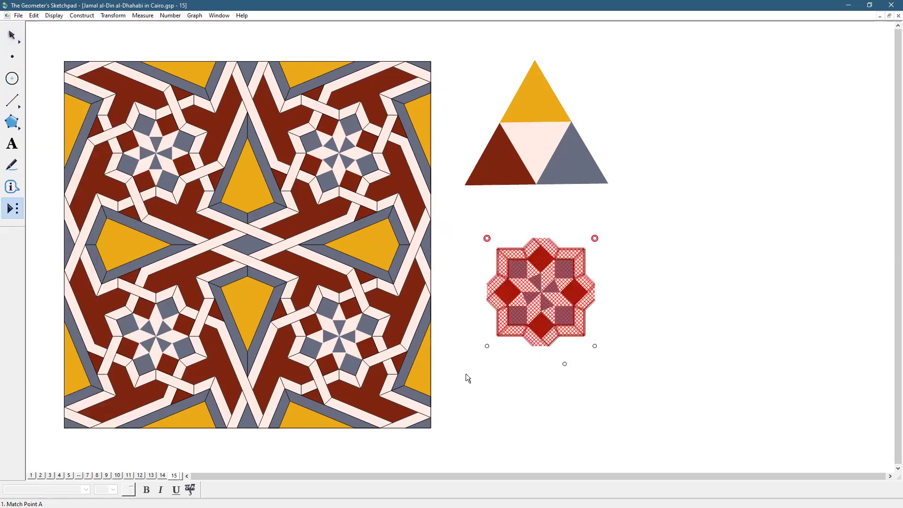
Place a horizontal kite below the star using the custom tool "kite complete".
{"action": "left_click", "coordinate": [14, 212]}
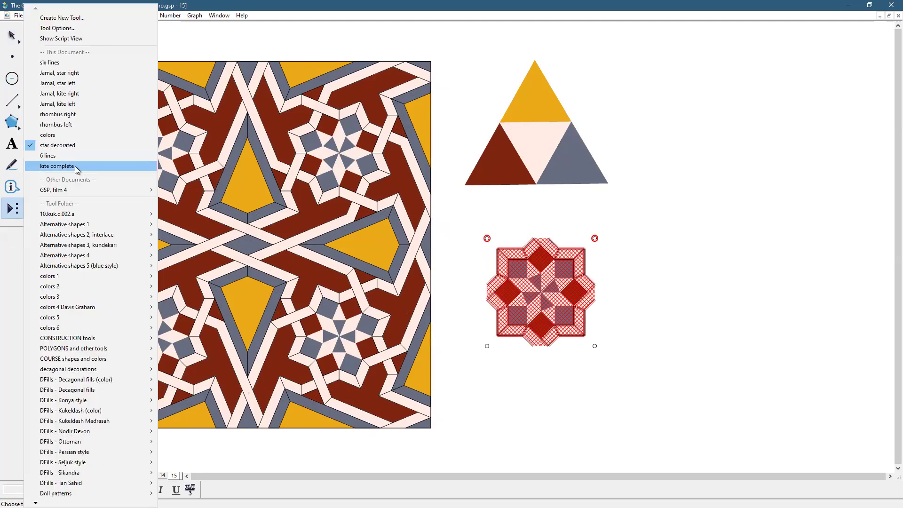
{"action": "left_click", "coordinate": [75, 166]}
{"action": "left_click", "coordinate": [487, 438]}
{"action": "left_click", "coordinate": [650, 438]}
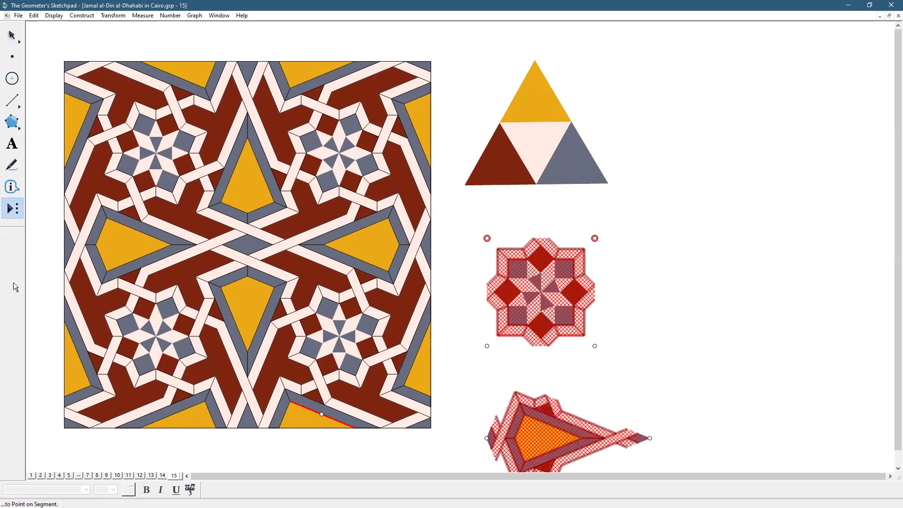
Move the kite motif up so it is fully in view, enlarge it slightly, and shift it left beneath the star.
{"action": "left_click", "coordinate": [12, 36]}
{"action": "left_click", "coordinate": [625, 339]}
{"action": "left_click_drag", "start_coordinate": [549, 431], "coordinate": [544, 404]}
{"action": "left_click", "coordinate": [659, 370]}
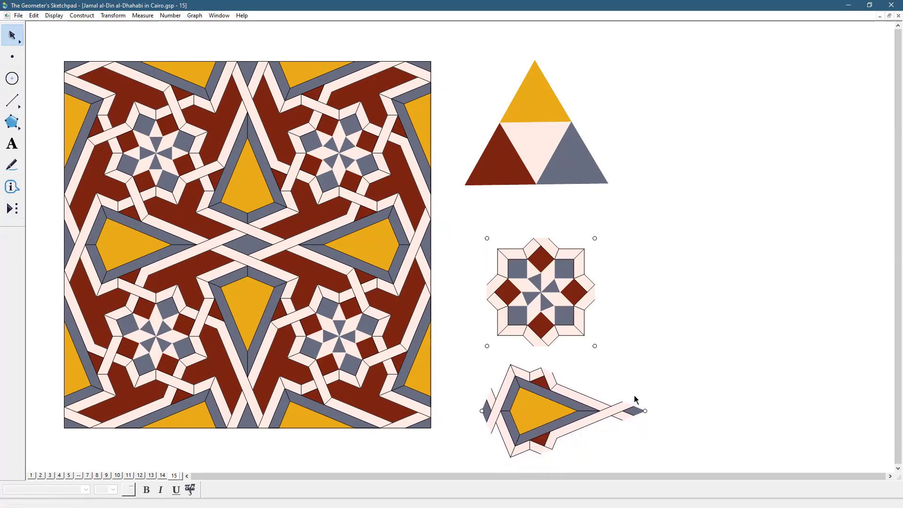
{"action": "left_click_drag", "start_coordinate": [645, 410], "coordinate": [668, 411]}
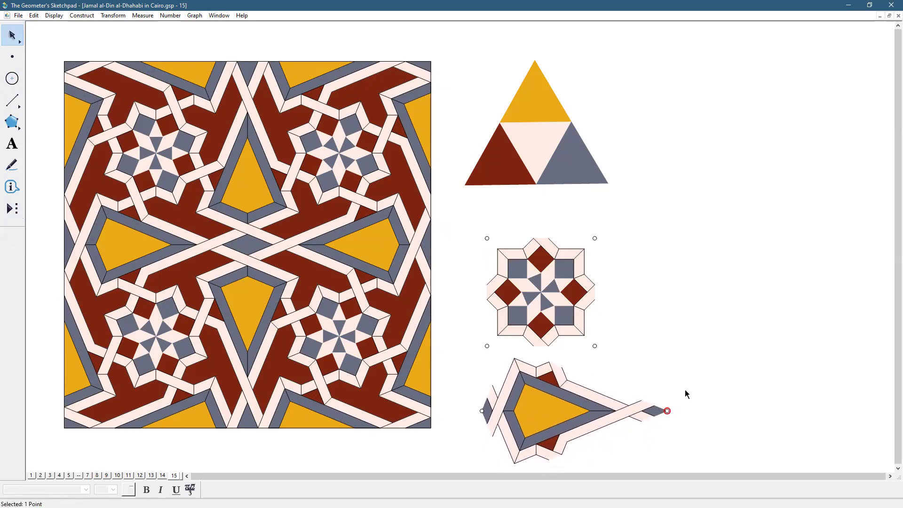
{"action": "left_click_drag", "start_coordinate": [572, 411], "coordinate": [559, 408]}
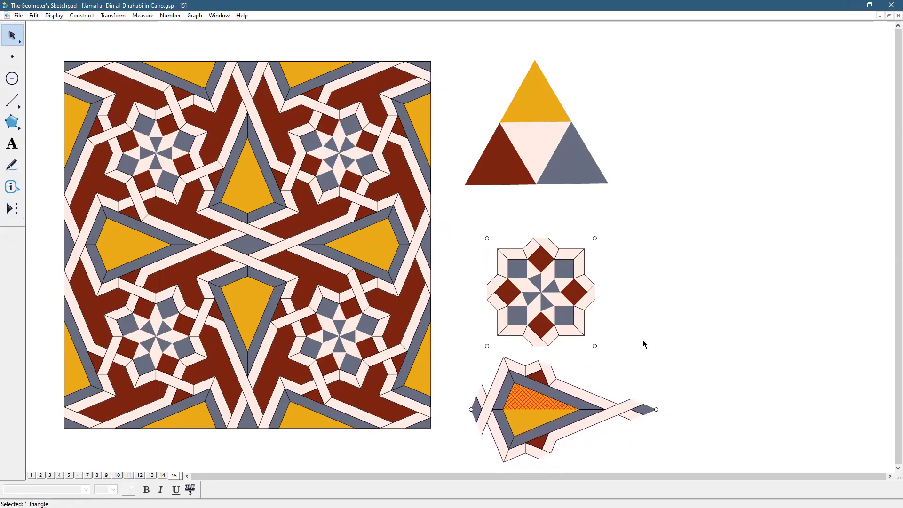
{"action": "left_click", "coordinate": [644, 344]}
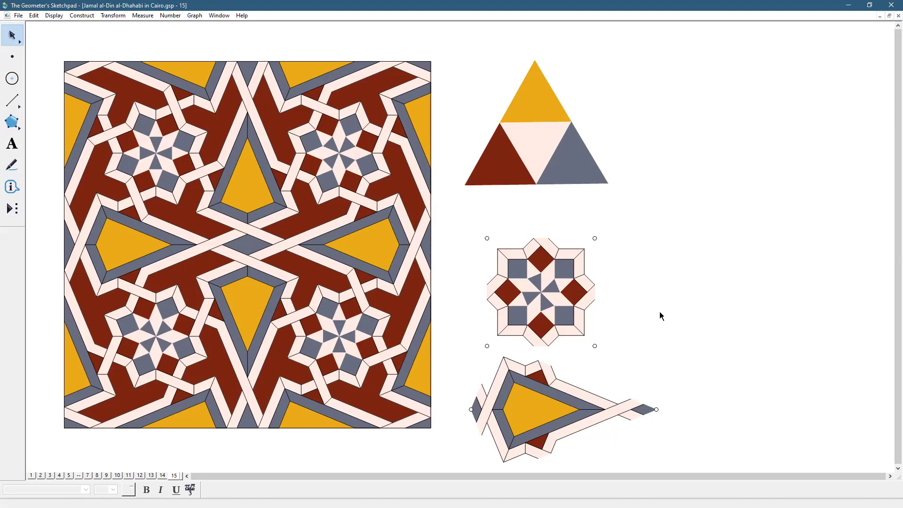
Move the decorated star slightly up to widen its gap from the kite.
{"action": "left_click_drag", "start_coordinate": [464, 209], "coordinate": [474, 322]}
{"action": "left_click_drag", "start_coordinate": [559, 300], "coordinate": [560, 289]}
{"action": "left_click", "coordinate": [630, 271]}
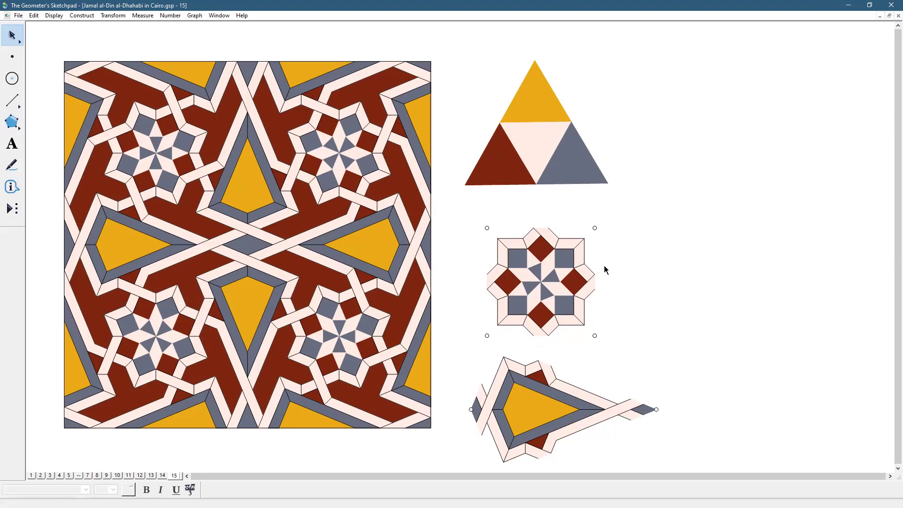
Draw a horizontal segment in the empty area to the right, between the heights of the star and kite.
{"action": "left_click", "coordinate": [12, 102]}
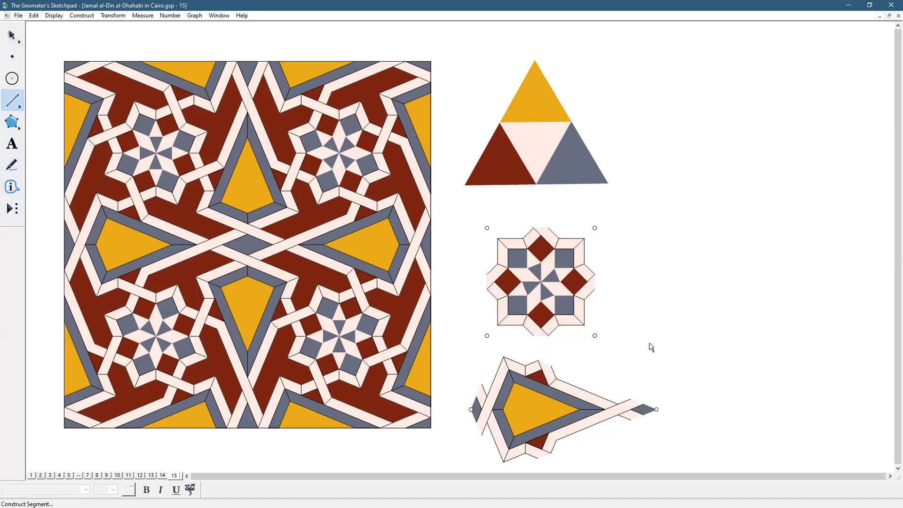
{"action": "left_click_drag", "start_coordinate": [649, 342], "coordinate": [742, 343]}
{"action": "left_click", "coordinate": [12, 35]}
{"action": "left_click", "coordinate": [660, 326]}
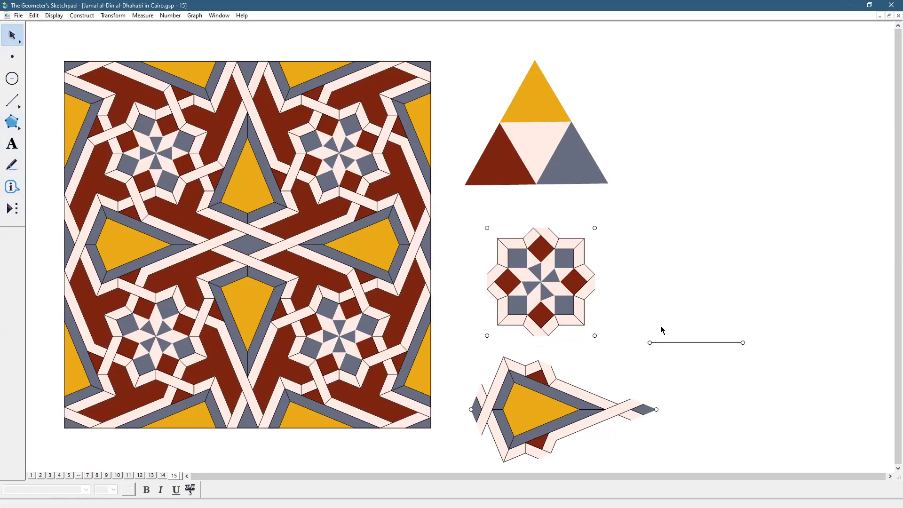
Rotate the new segment and its right endpoint by 90/2 degrees about the segment's left endpoint.
{"action": "double_click", "coordinate": [650, 343]}
{"action": "left_click_drag", "start_coordinate": [791, 322], "coordinate": [706, 365]}
{"action": "left_click", "coordinate": [107, 16]}
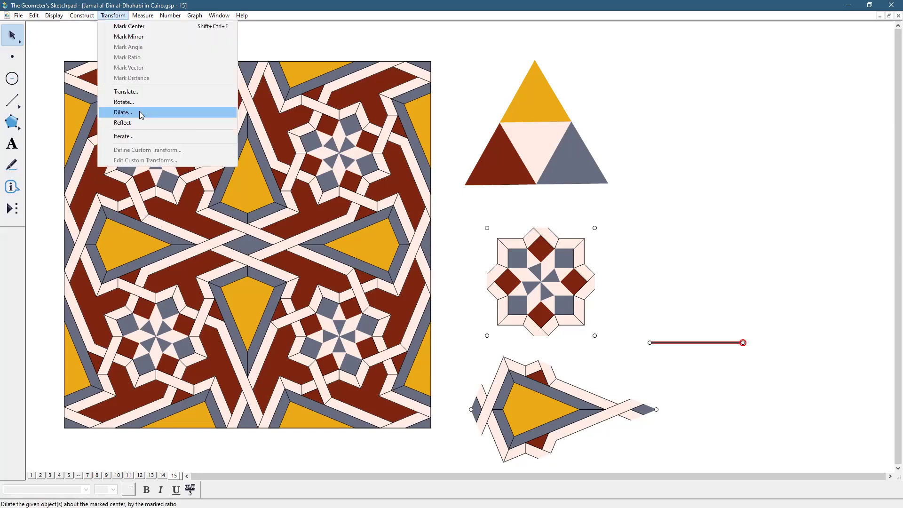
{"action": "left_click", "coordinate": [775, 276]}
{"action": "left_click_drag", "start_coordinate": [766, 309], "coordinate": [692, 370]}
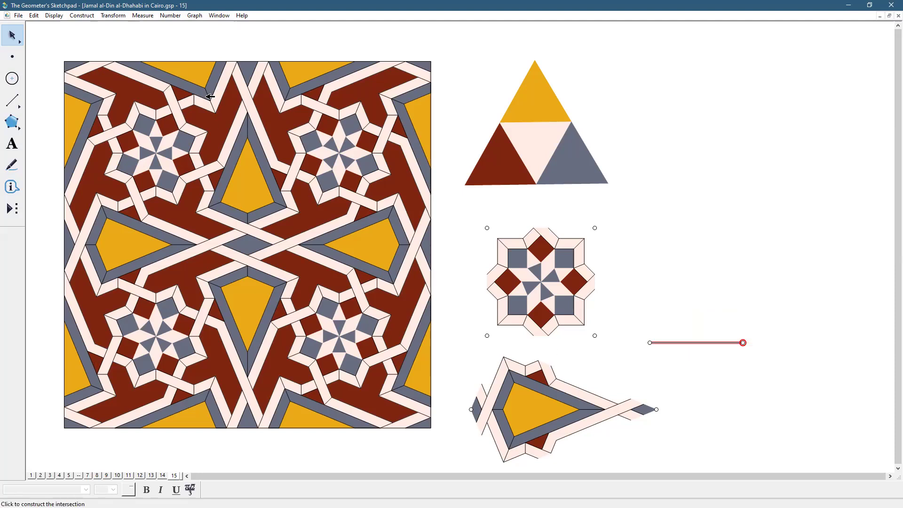
{"action": "left_click", "coordinate": [116, 18]}
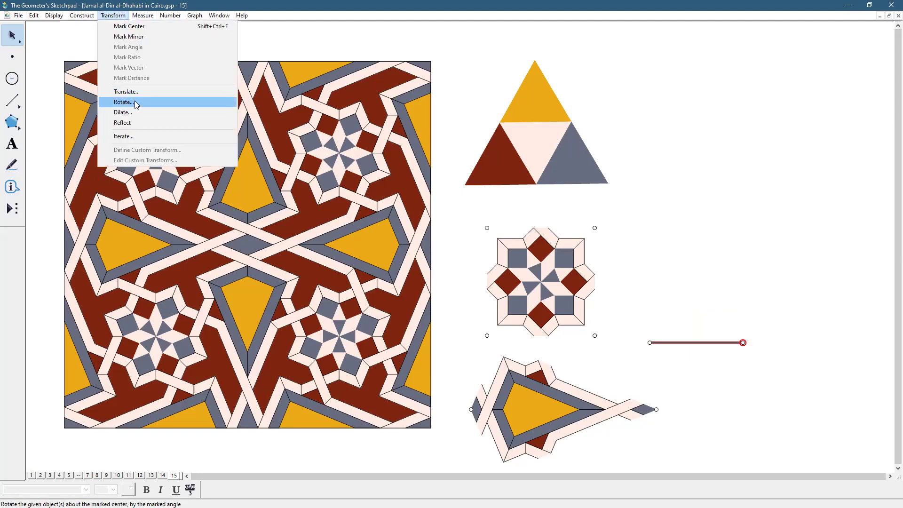
{"action": "left_click", "coordinate": [135, 101]}
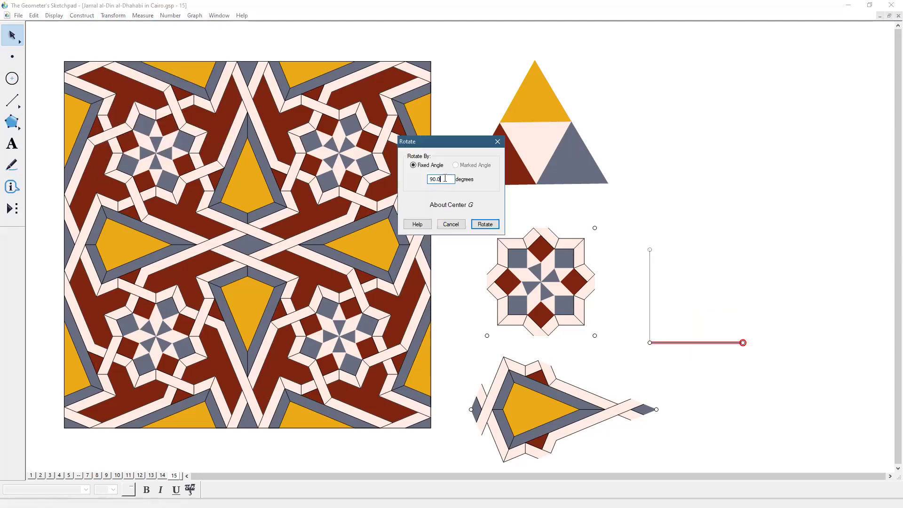
{"action": "type", "text": "/2"}
{"action": "left_click", "coordinate": [492, 225]}
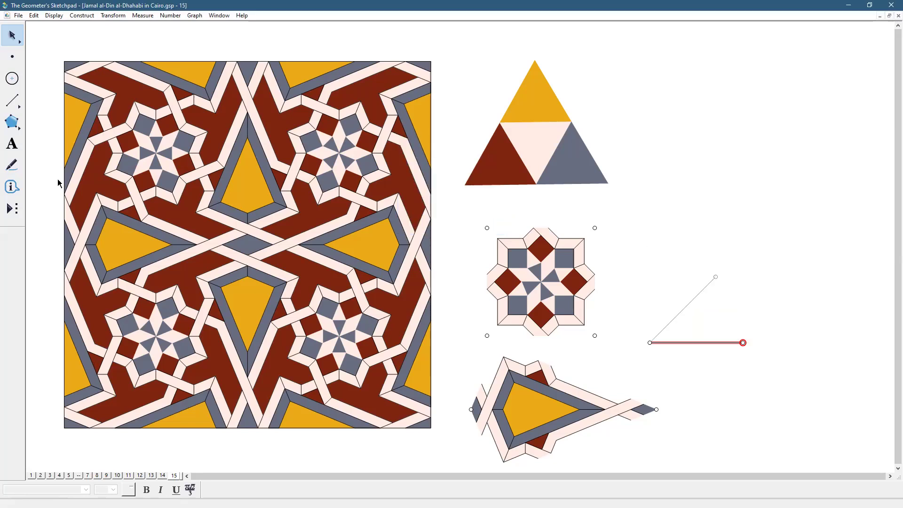
Connect the outer endpoints of the original and rotated segments to close the triangle.
{"action": "left_click", "coordinate": [11, 109]}
{"action": "left_click_drag", "start_coordinate": [716, 277], "coordinate": [742, 343]}
{"action": "key", "text": "Escape"}
{"action": "key", "text": "Escape"}
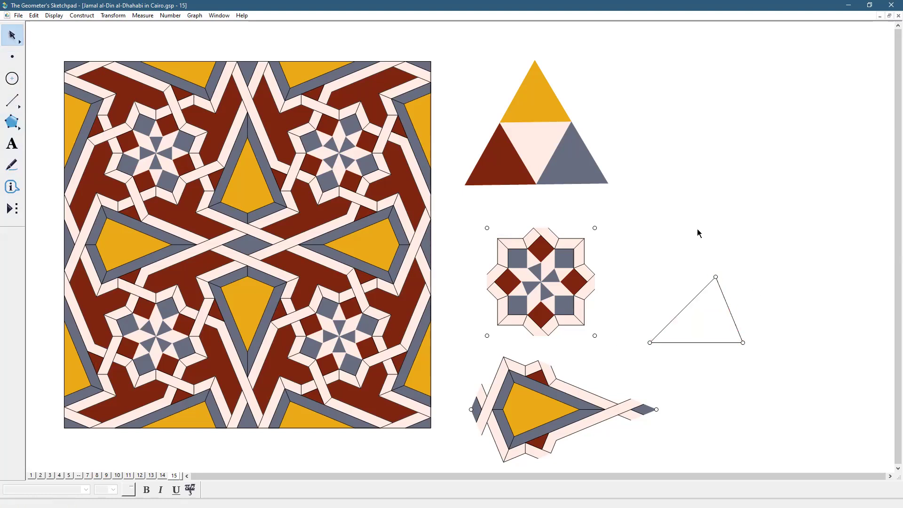
Mirror the triangle's left vertex and its two sides across the short slanted side to complete a rhombus.
{"action": "double_click", "coordinate": [723, 296]}
{"action": "left_click_drag", "start_coordinate": [639, 306], "coordinate": [700, 376]}
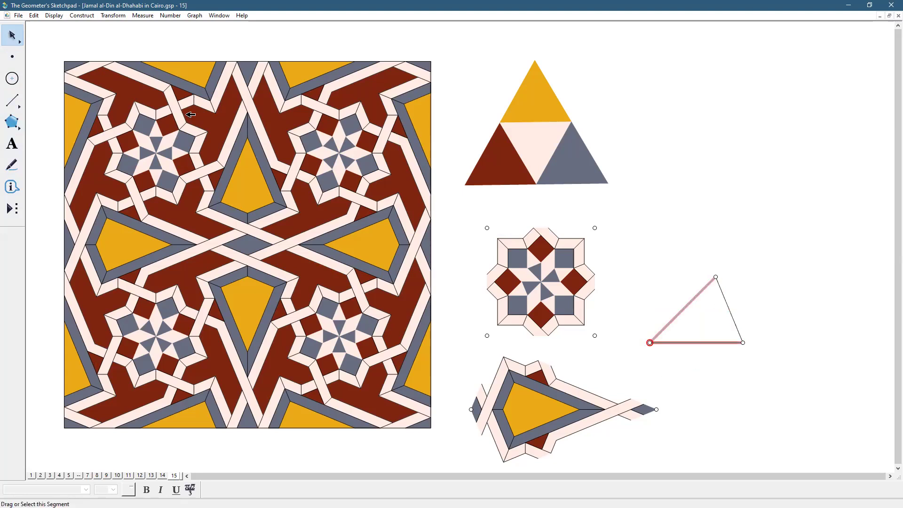
{"action": "left_click", "coordinate": [107, 17]}
{"action": "left_click", "coordinate": [139, 124]}
{"action": "left_click", "coordinate": [697, 218]}
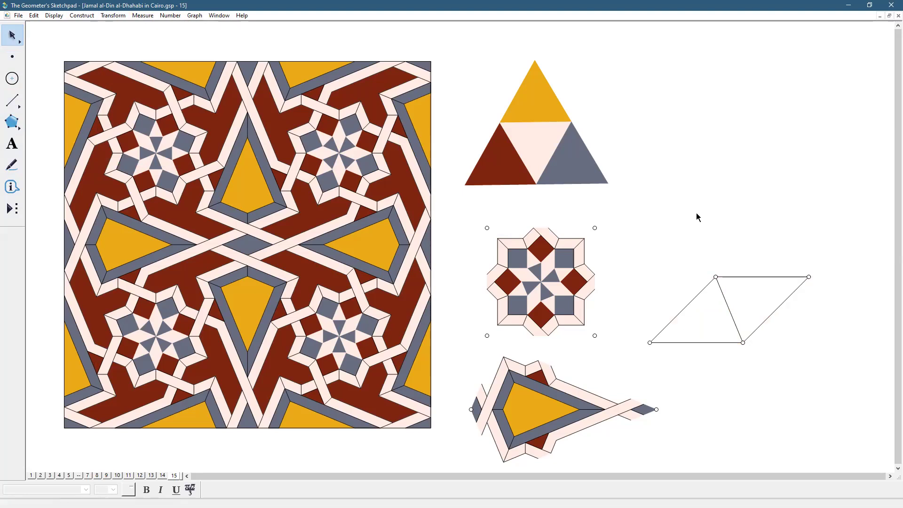
Apply the six-lines custom tool to the rhombus's base, from its lower-left to its lower-right vertex.
{"action": "left_click", "coordinate": [14, 211]}
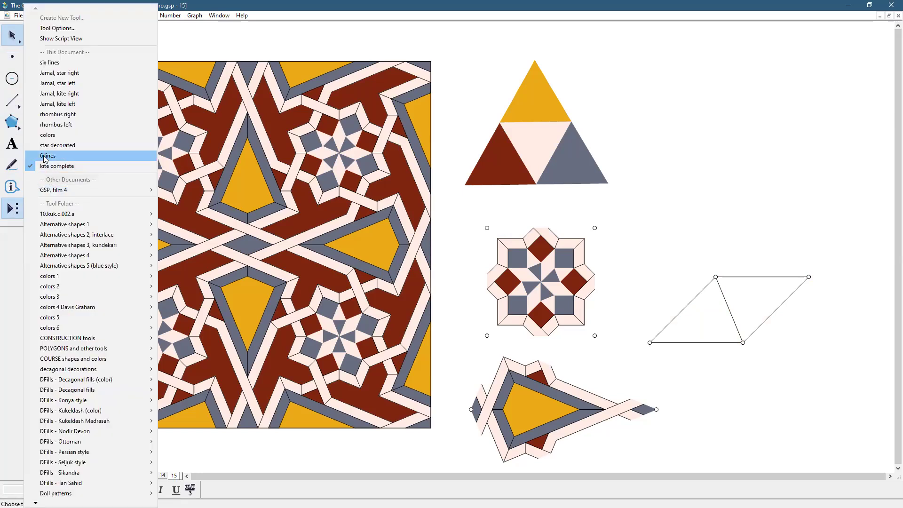
{"action": "left_click", "coordinate": [650, 343]}
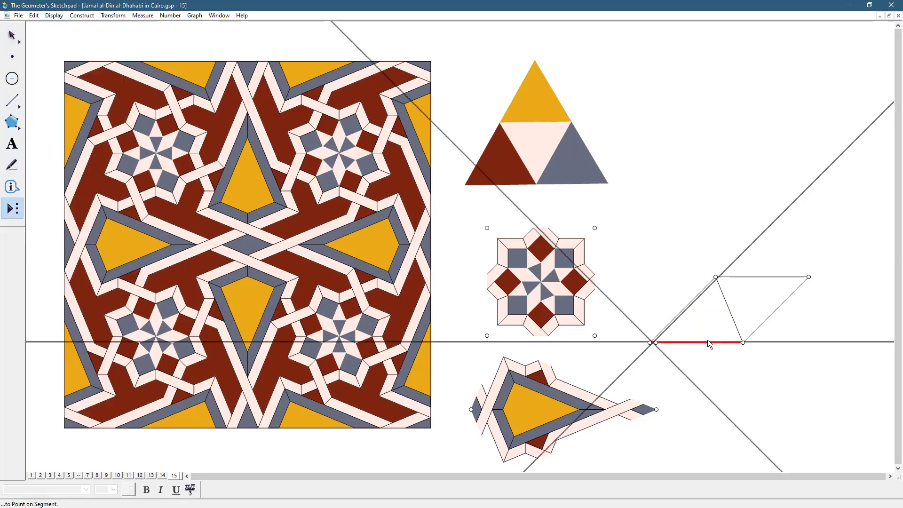
{"action": "left_click", "coordinate": [742, 342]}
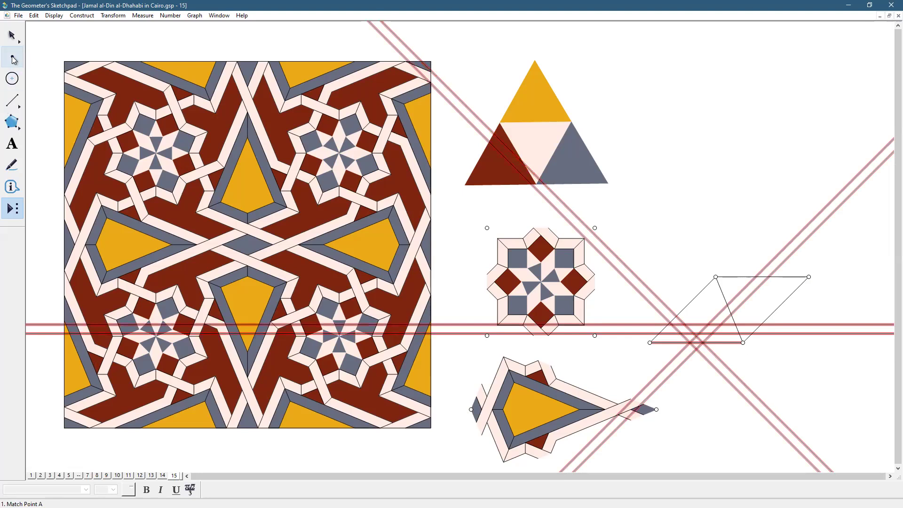
Hide the two horizontal lines, leaving only the two diagonal pairs.
{"action": "left_click", "coordinate": [12, 36]}
{"action": "left_click", "coordinate": [694, 169]}
{"action": "left_click_drag", "start_coordinate": [850, 315], "coordinate": [847, 369]}
{"action": "left_click", "coordinate": [54, 15]}
{"action": "left_click", "coordinate": [71, 71]}
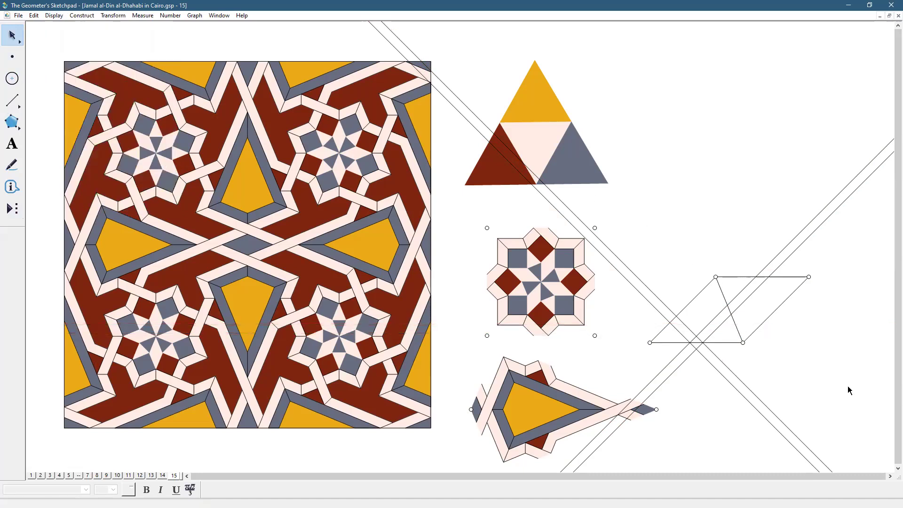
Reflect the rising diagonal line pair and the falling diagonal line pair across the rhombus's short diagonal.
{"action": "double_click", "coordinate": [736, 327]}
{"action": "left_click_drag", "start_coordinate": [732, 286], "coordinate": [746, 306]}
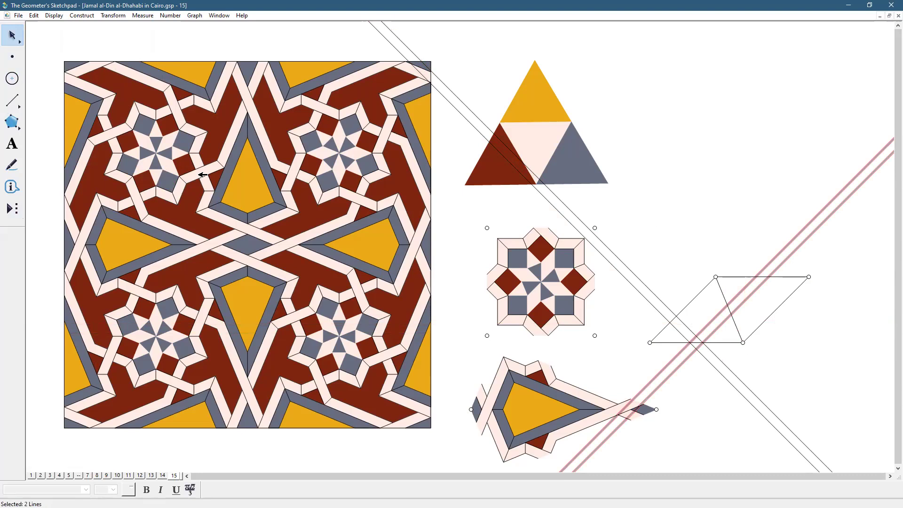
{"action": "left_click", "coordinate": [118, 16]}
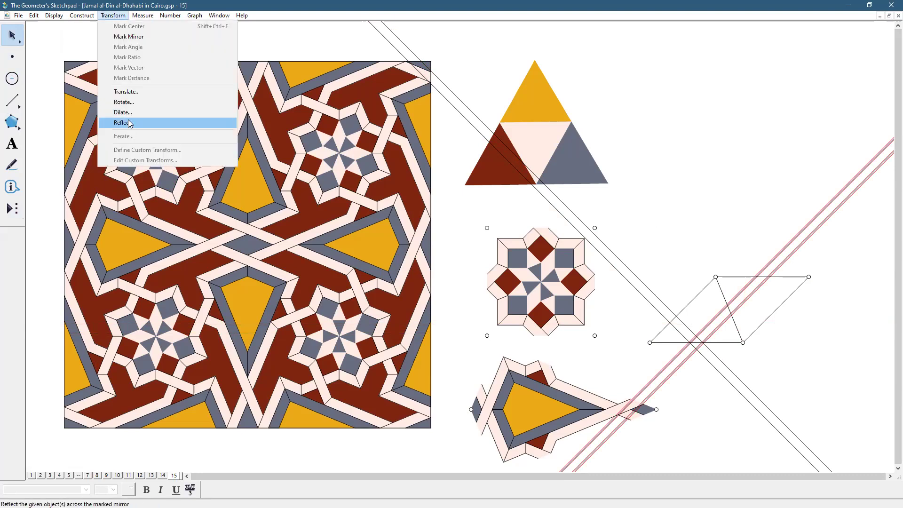
{"action": "left_click", "coordinate": [129, 121]}
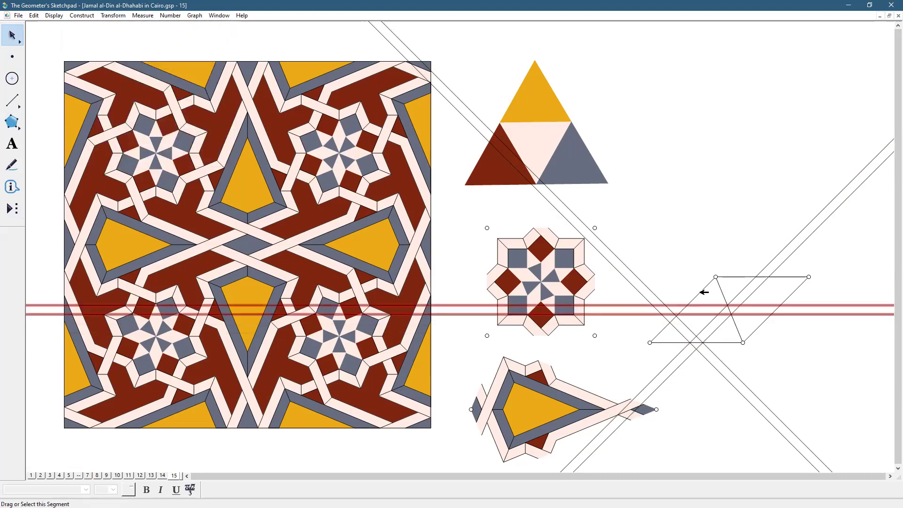
{"action": "left_click", "coordinate": [114, 16]}
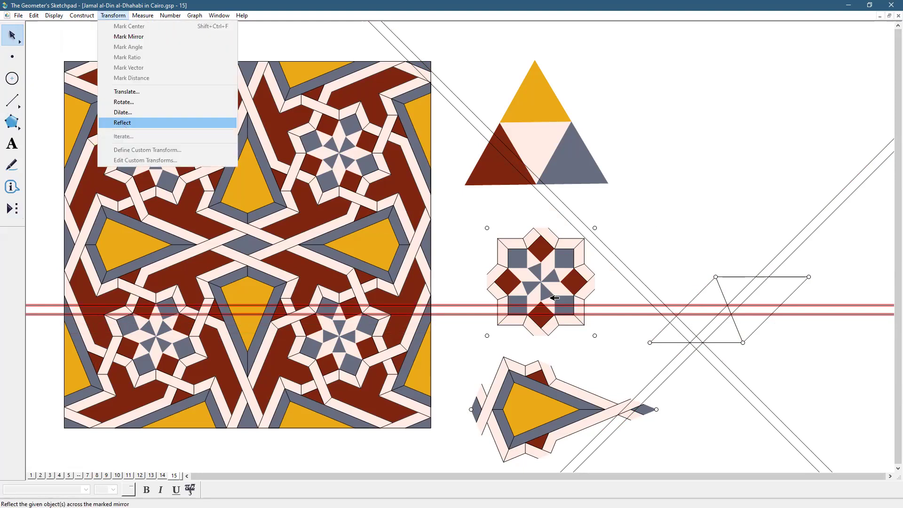
{"action": "left_click", "coordinate": [124, 125]}
{"action": "left_click", "coordinate": [790, 369]}
Reflect the rising diagonal line pair across the rhombus's top side.
{"action": "left_click", "coordinate": [774, 277]}
{"action": "left_click", "coordinate": [776, 256]}
{"action": "left_click_drag", "start_coordinate": [785, 256], "coordinate": [805, 272]}
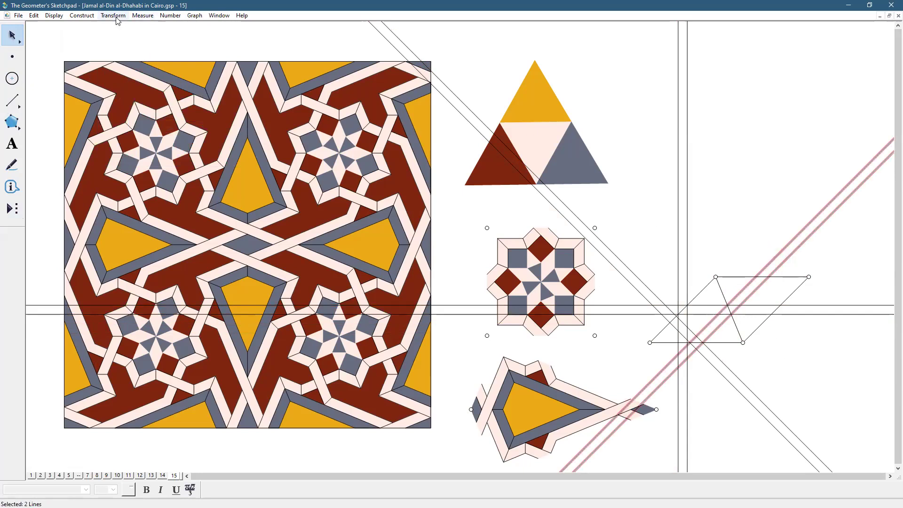
{"action": "left_click", "coordinate": [123, 123]}
Reflect the horizontal line pair across the rhombus's right slanted side.
{"action": "left_click", "coordinate": [772, 358]}
{"action": "left_click_drag", "start_coordinate": [840, 291], "coordinate": [847, 323]}
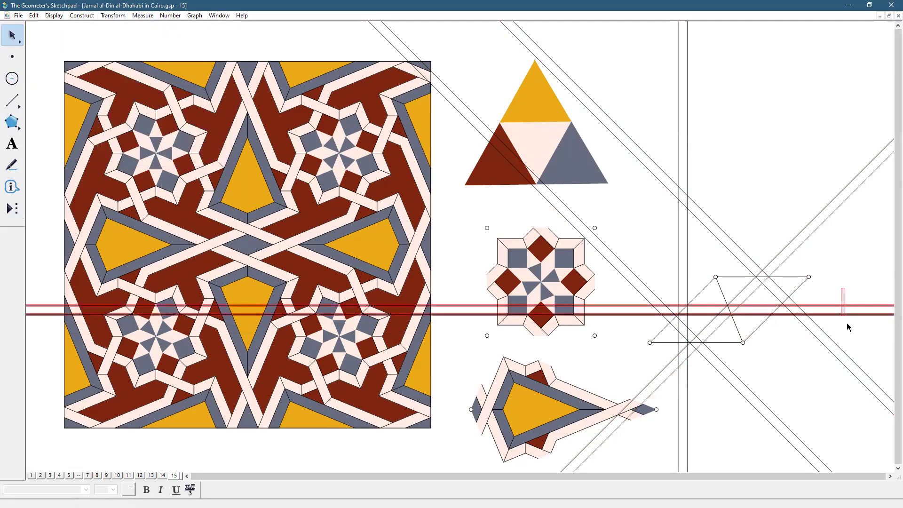
{"action": "left_click", "coordinate": [116, 16]}
{"action": "left_click", "coordinate": [129, 123]}
{"action": "left_click", "coordinate": [757, 163]}
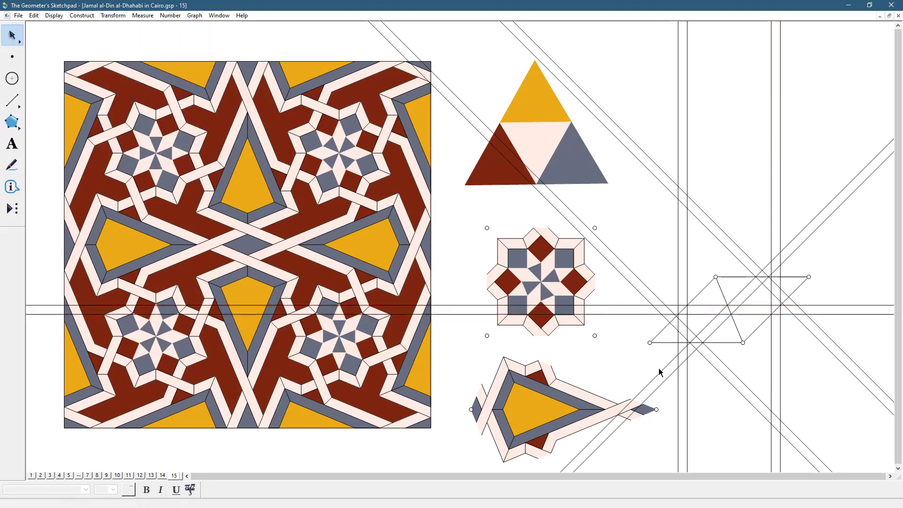
Draw a short vertical segment between the line intersections at the rhombus's left edge and apply a heavier line style.
{"action": "left_click", "coordinate": [12, 101]}
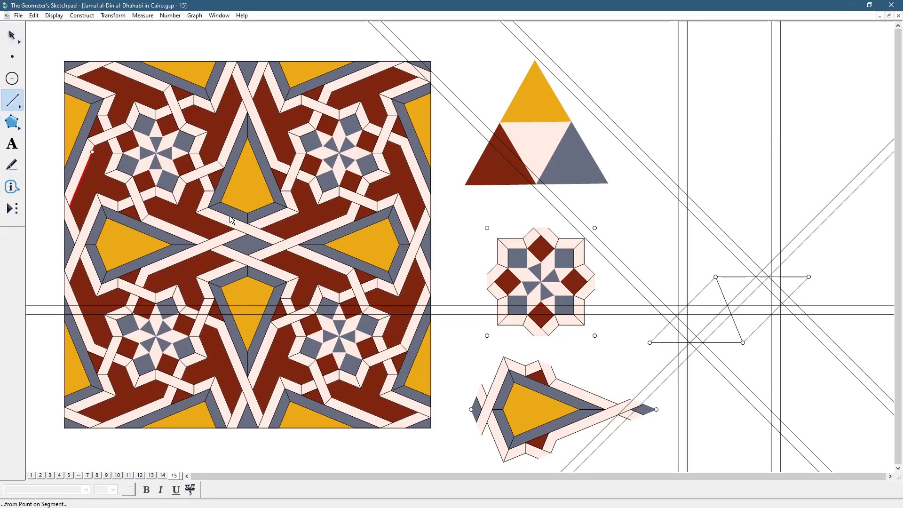
{"action": "left_click", "coordinate": [677, 314]}
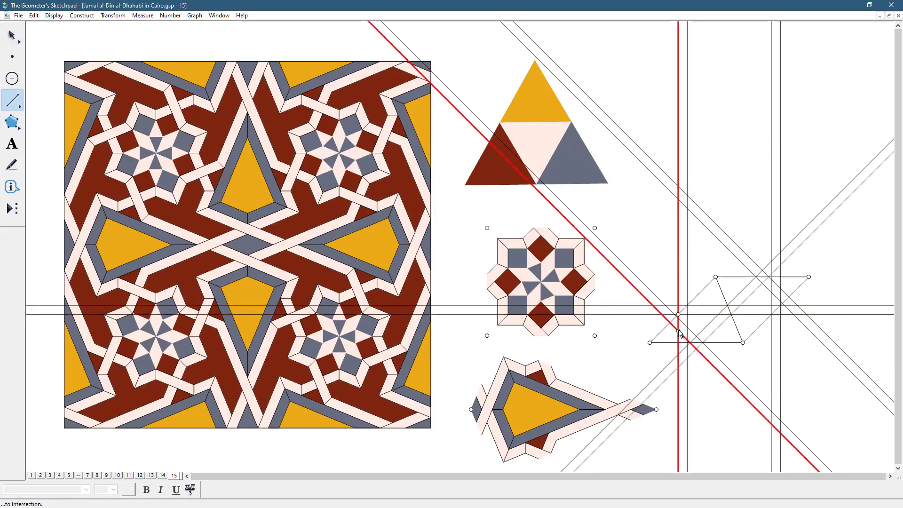
{"action": "left_click", "coordinate": [678, 331]}
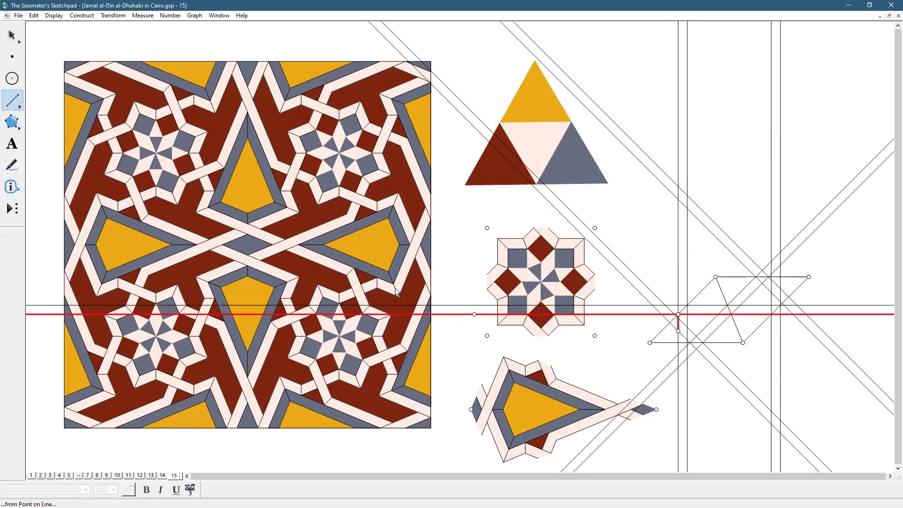
{"action": "left_click", "coordinate": [54, 15]}
{"action": "mouse_move", "coordinate": [67, 40]}
{"action": "left_click", "coordinate": [192, 57]}
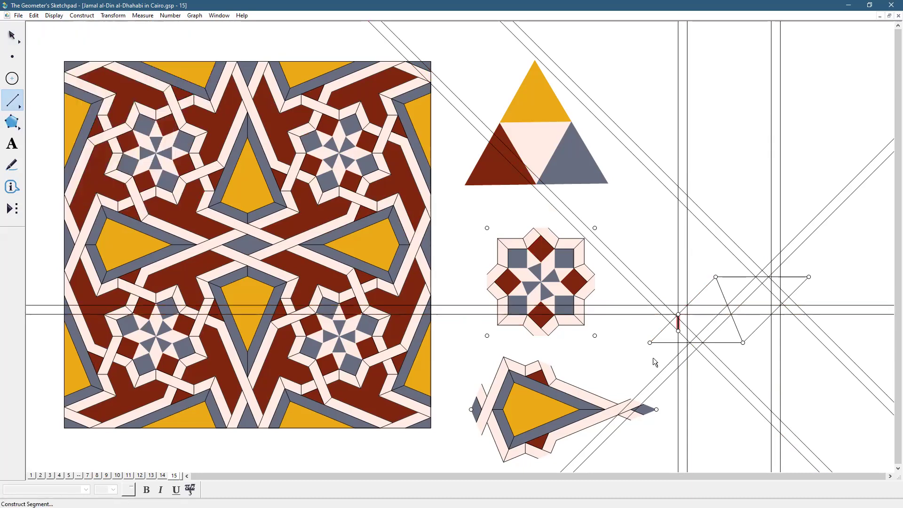
Trace the outer and inner outlines of the interlacing bands in the rhombus with heavy segments between the line intersections.
{"action": "left_click_drag", "start_coordinate": [678, 331], "coordinate": [696, 344]}
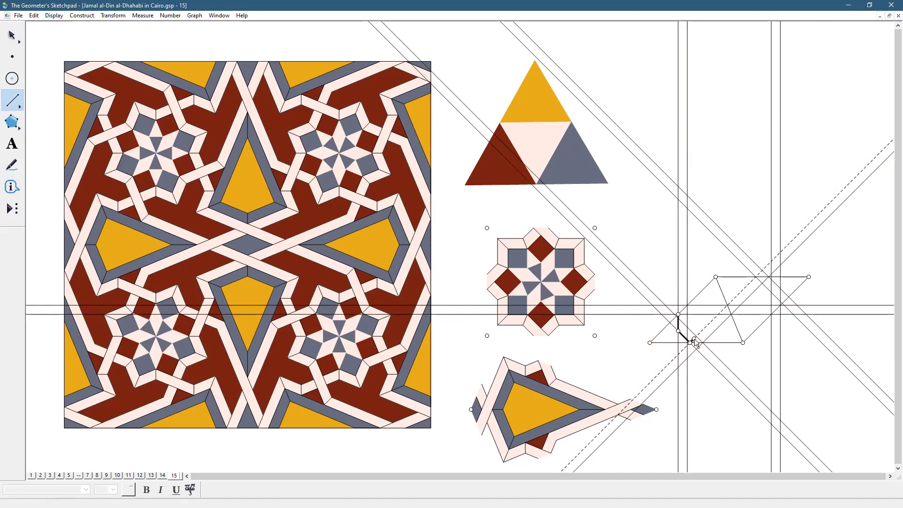
{"action": "mouse_move", "coordinate": [704, 341]}
{"action": "left_mouse_down"}
{"action": "mouse_move", "coordinate": [731, 314]}
{"action": "mouse_move", "coordinate": [772, 314]}
{"action": "mouse_move", "coordinate": [782, 287]}
{"action": "mouse_move", "coordinate": [766, 279]}
{"action": "left_mouse_up"}
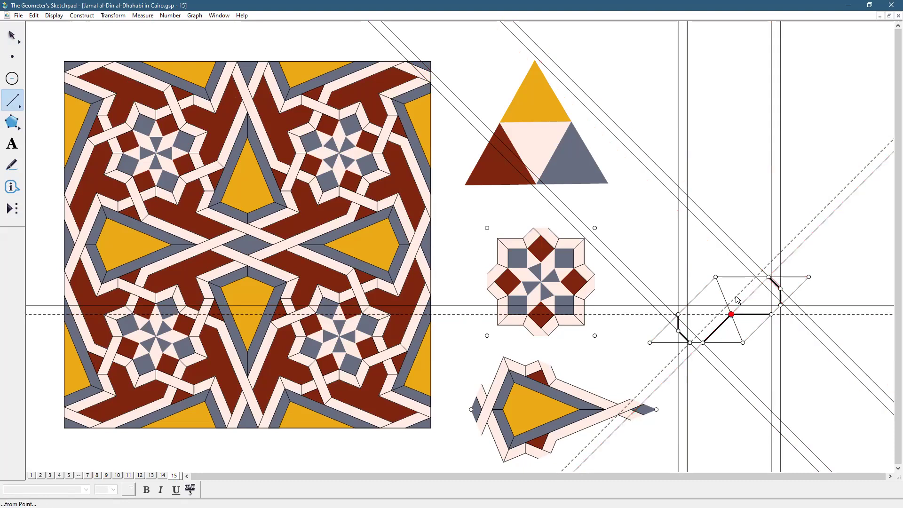
{"action": "left_click_drag", "start_coordinate": [756, 277], "coordinate": [728, 306]}
{"action": "left_click_drag", "start_coordinate": [727, 305], "coordinate": [687, 314]}
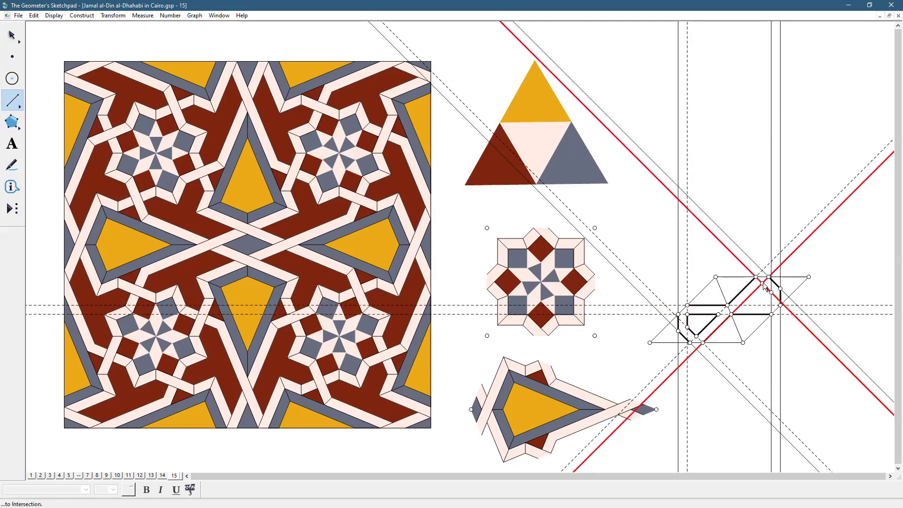
{"action": "mouse_move", "coordinate": [762, 283]}
{"action": "left_mouse_down"}
{"action": "mouse_move", "coordinate": [740, 306]}
{"action": "mouse_move", "coordinate": [774, 311]}
{"action": "mouse_move", "coordinate": [771, 292]}
{"action": "left_mouse_up"}
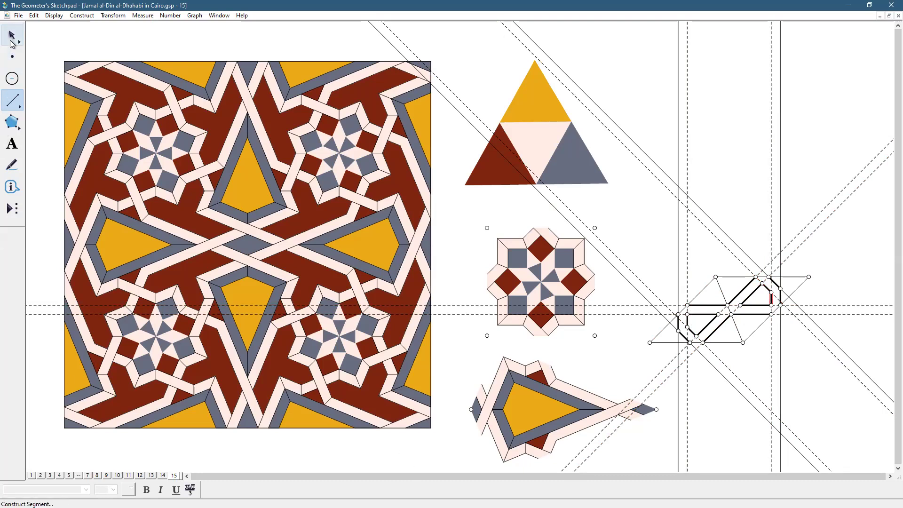
Move the rhombus construction slightly left and up, and dilate it about its lower-left vertex to roughly double size.
{"action": "left_click", "coordinate": [12, 35]}
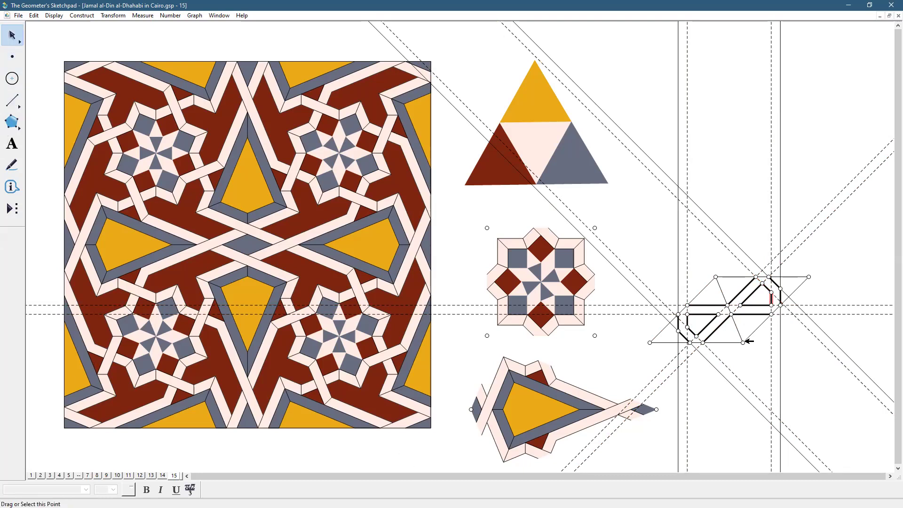
{"action": "left_click_drag", "start_coordinate": [743, 342], "coordinate": [702, 334]}
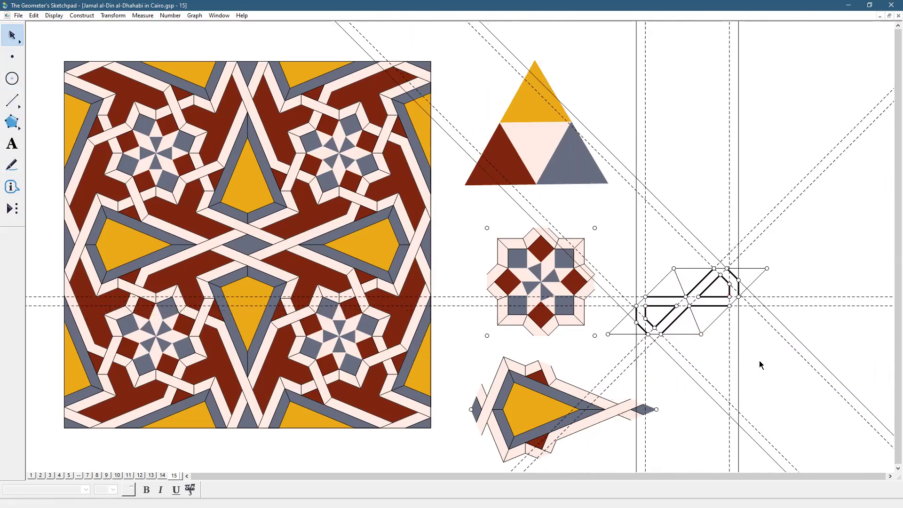
{"action": "left_click_drag", "start_coordinate": [19, 37], "coordinate": [89, 37]}
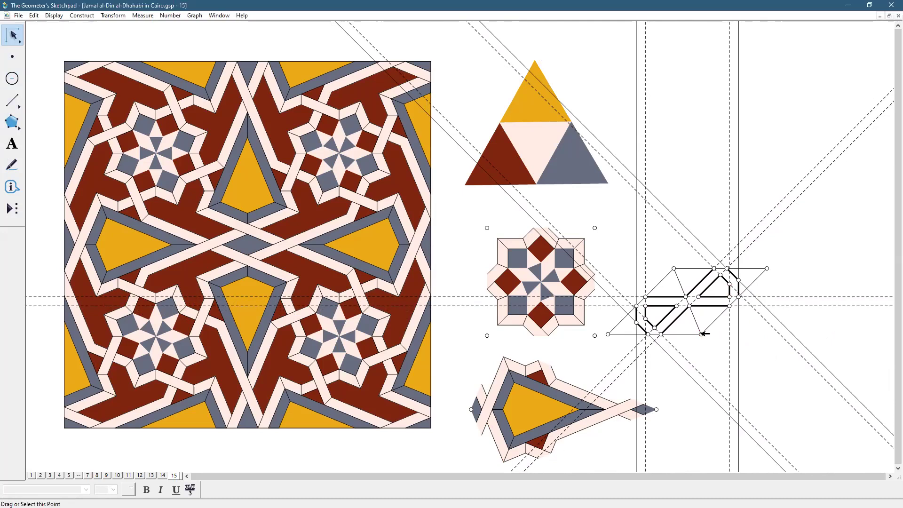
{"action": "left_click", "coordinate": [608, 334]}
{"action": "left_click_drag", "start_coordinate": [701, 334], "coordinate": [789, 336]}
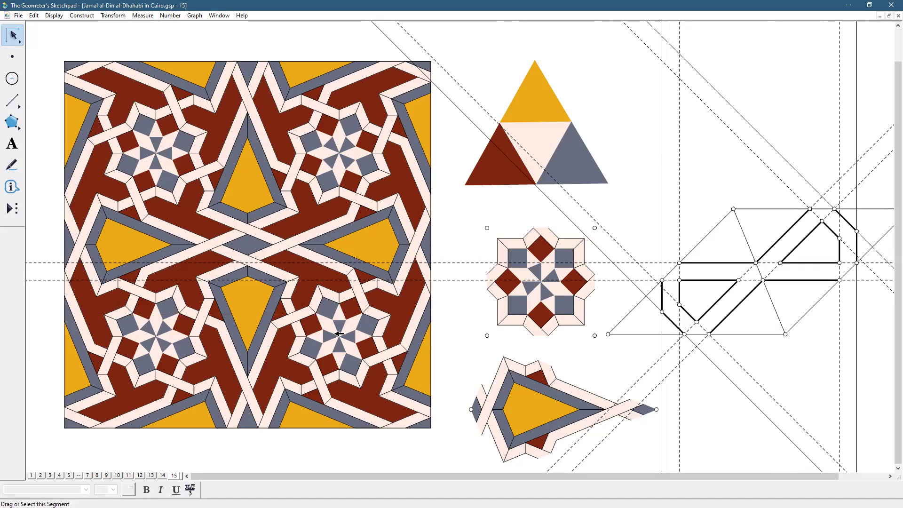
{"action": "left_click", "coordinate": [9, 120]}
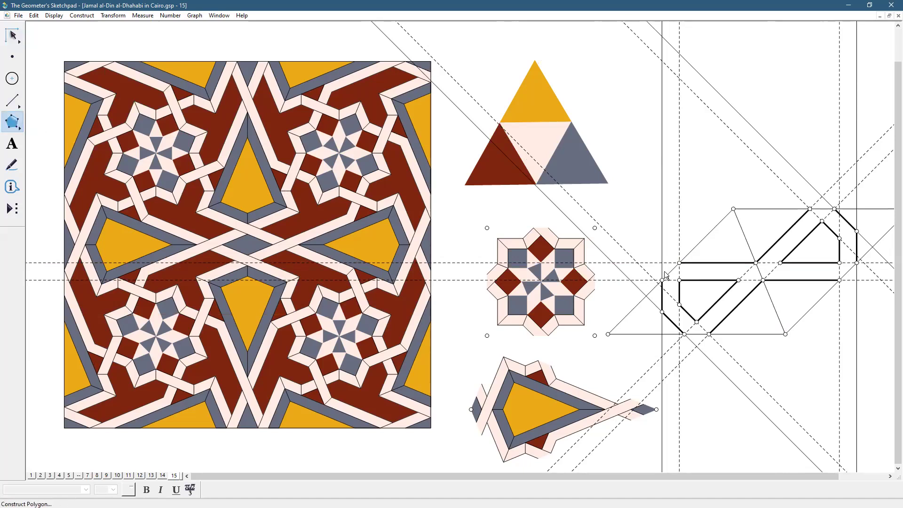
{"action": "left_click", "coordinate": [662, 311]}
{"action": "left_click", "coordinate": [679, 305]}
{"action": "left_click", "coordinate": [679, 281]}
{"action": "left_click", "coordinate": [739, 281]}
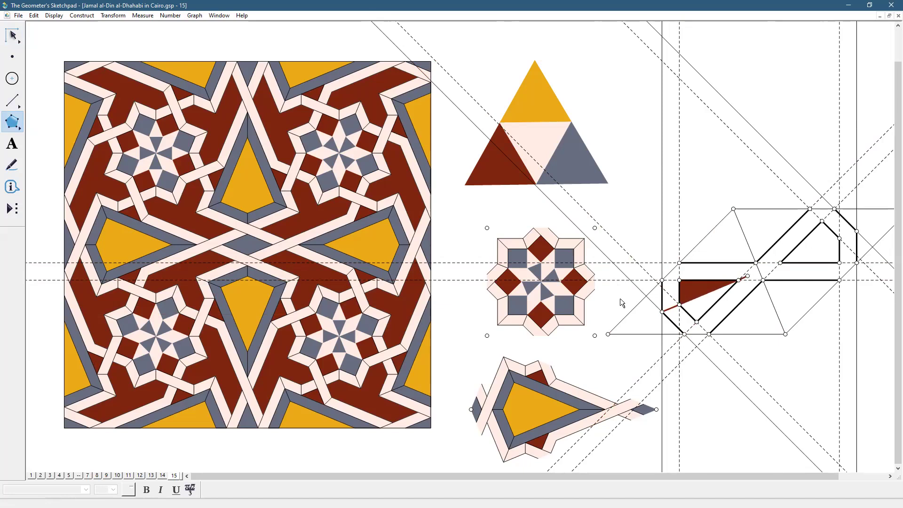
{"action": "left_click", "coordinate": [13, 36]}
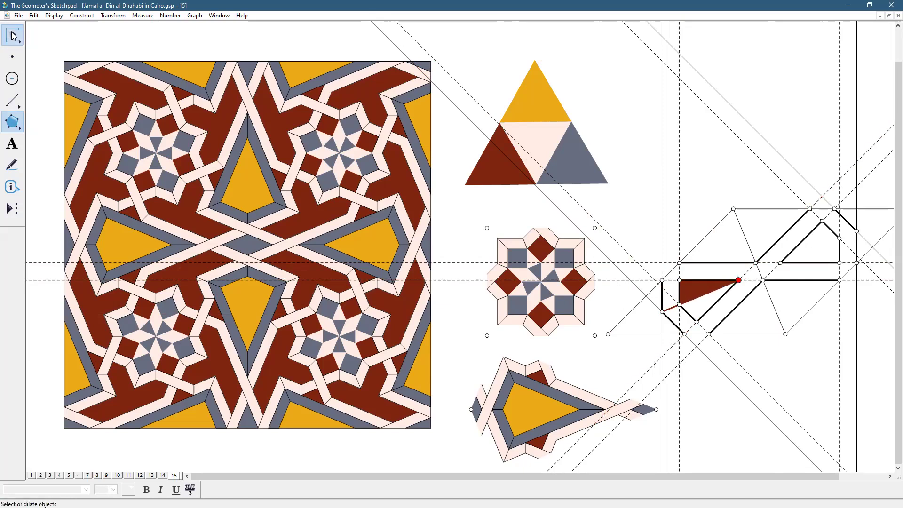
Construct the midpoint of the rhombus's short diagonal.
{"action": "left_click", "coordinate": [761, 277]}
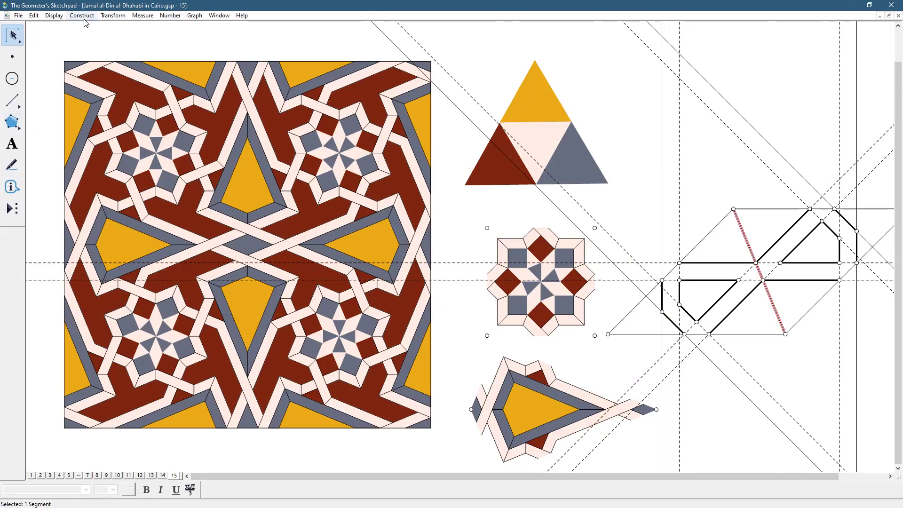
{"action": "left_click", "coordinate": [83, 16]}
{"action": "left_click", "coordinate": [91, 44]}
Fill the lower band with a dark red polygon, from the short diagonal's midpoint around the bottom bend to the left corner.
{"action": "left_click", "coordinate": [14, 112]}
{"action": "left_click", "coordinate": [12, 121]}
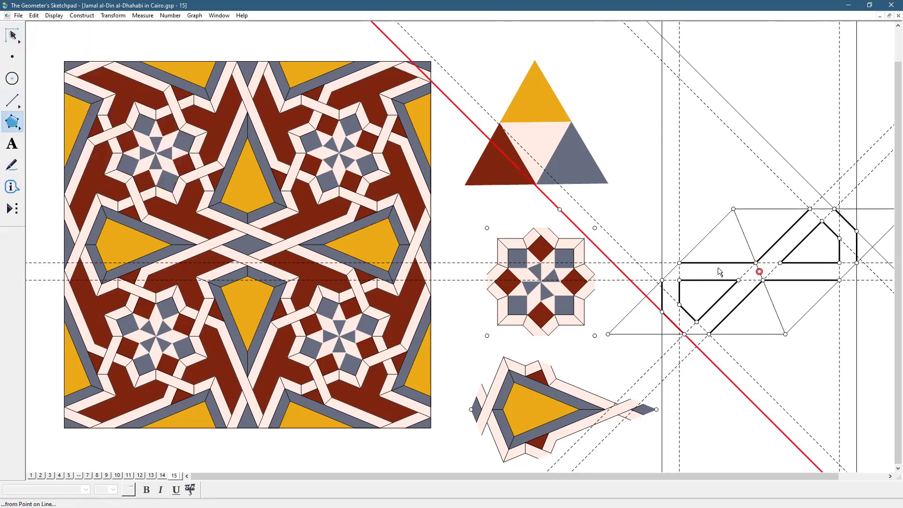
{"action": "left_click", "coordinate": [759, 272]}
{"action": "left_click", "coordinate": [738, 281]}
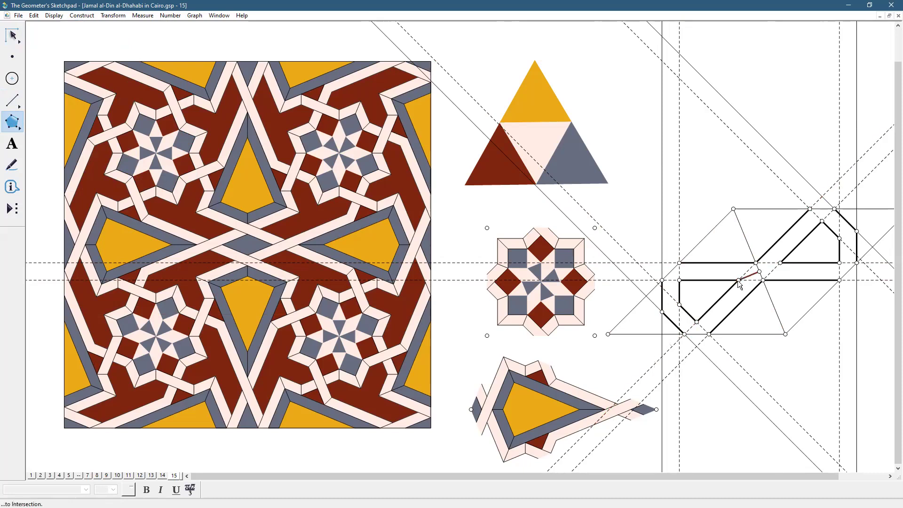
{"action": "left_click", "coordinate": [698, 323]}
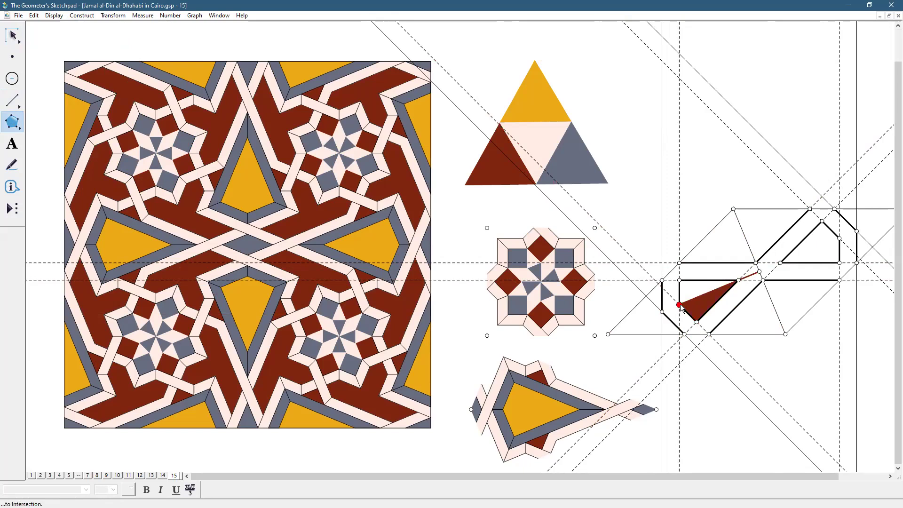
{"action": "left_click", "coordinate": [677, 306]}
{"action": "left_click", "coordinate": [662, 312]}
{"action": "left_click", "coordinate": [685, 334]}
{"action": "left_click", "coordinate": [709, 335]}
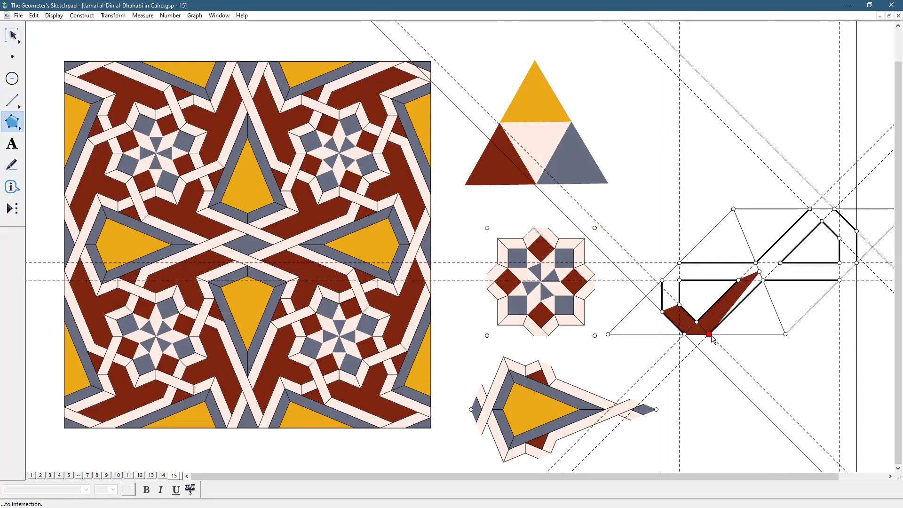
{"action": "left_click", "coordinate": [763, 281]}
{"action": "left_click", "coordinate": [759, 272]}
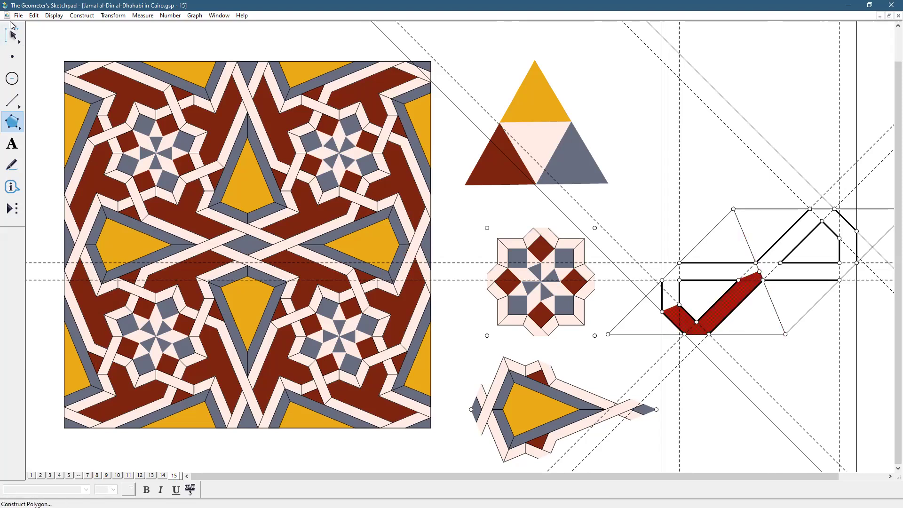
{"action": "left_click", "coordinate": [14, 36]}
{"action": "left_click", "coordinate": [591, 110]}
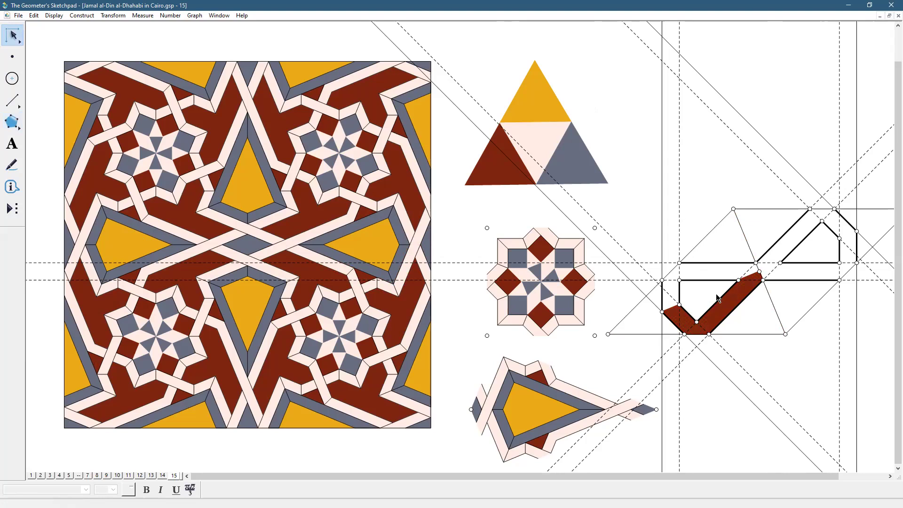
Recolor the dark red lower band polygon in the rhombus with the pale pink of the palette's central triangle.
{"action": "left_click", "coordinate": [739, 298]}
{"action": "left_click", "coordinate": [539, 136]}
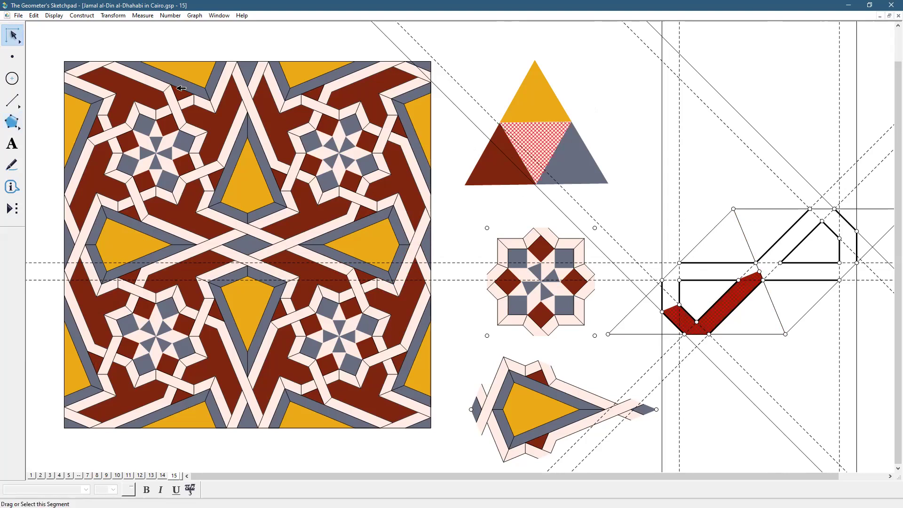
{"action": "left_click", "coordinate": [54, 16]}
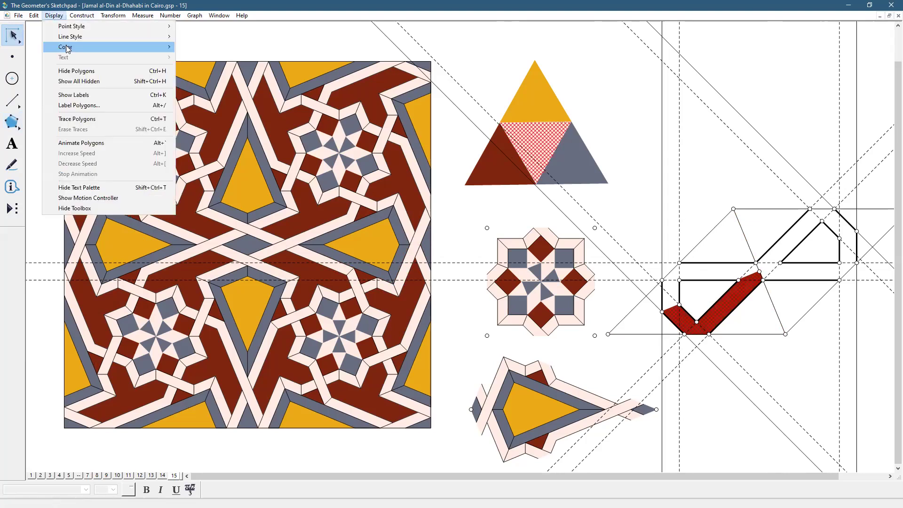
{"action": "mouse_move", "coordinate": [113, 46]}
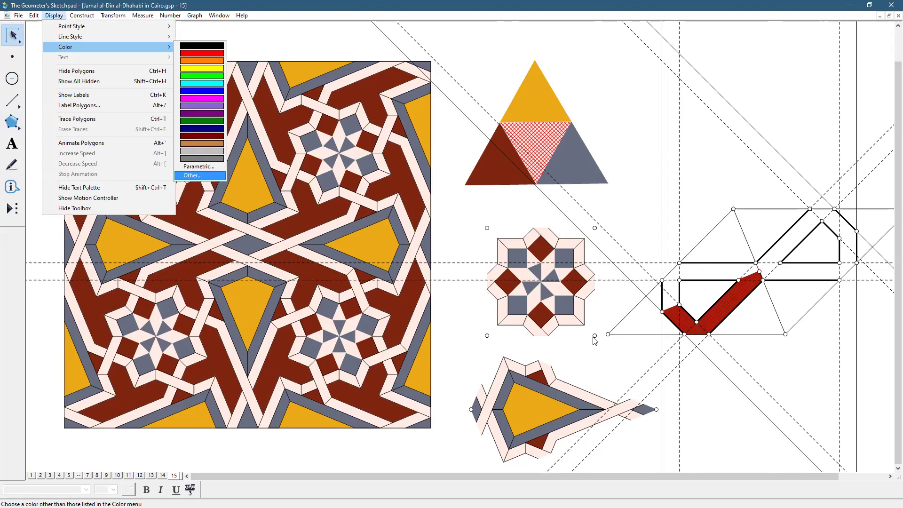
{"action": "key", "text": "Return"}
{"action": "left_click", "coordinate": [452, 343]}
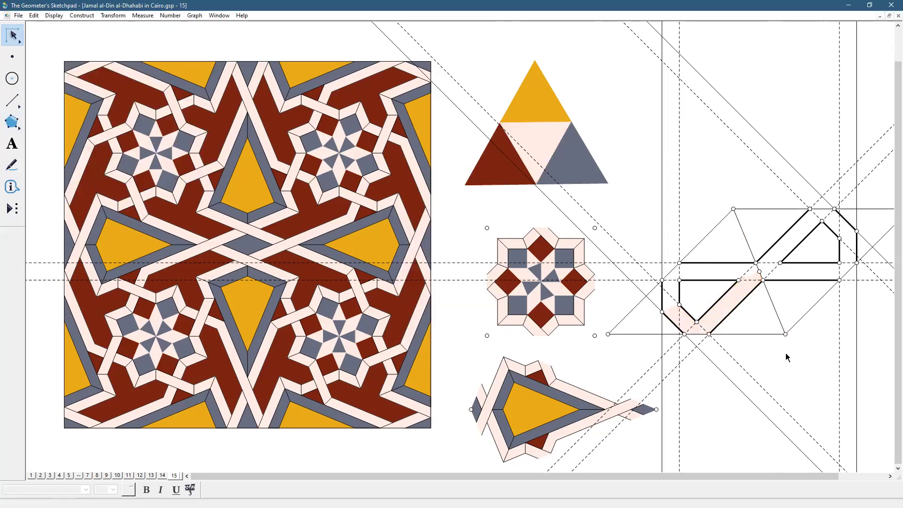
Mark the rhombus's short diagonal as the mirror and reflect the pale pink band polygon across it.
{"action": "double_click", "coordinate": [778, 316]}
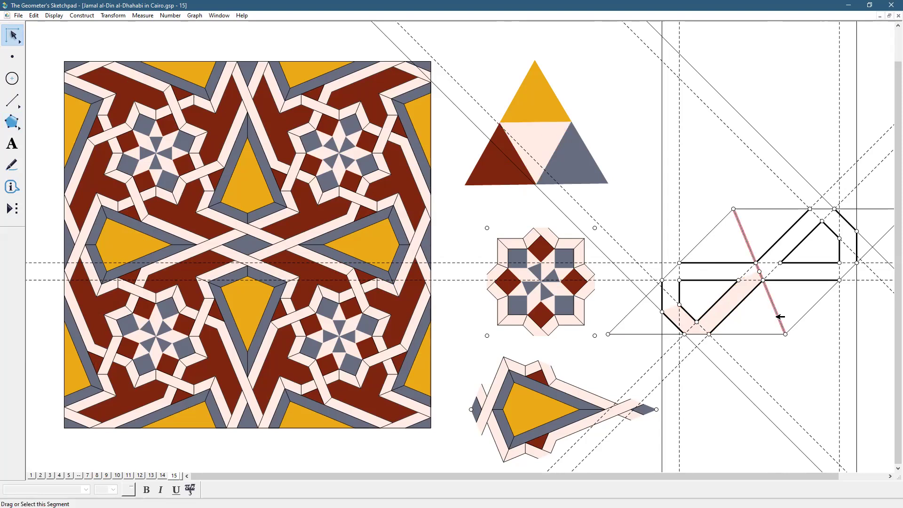
{"action": "left_click", "coordinate": [742, 292]}
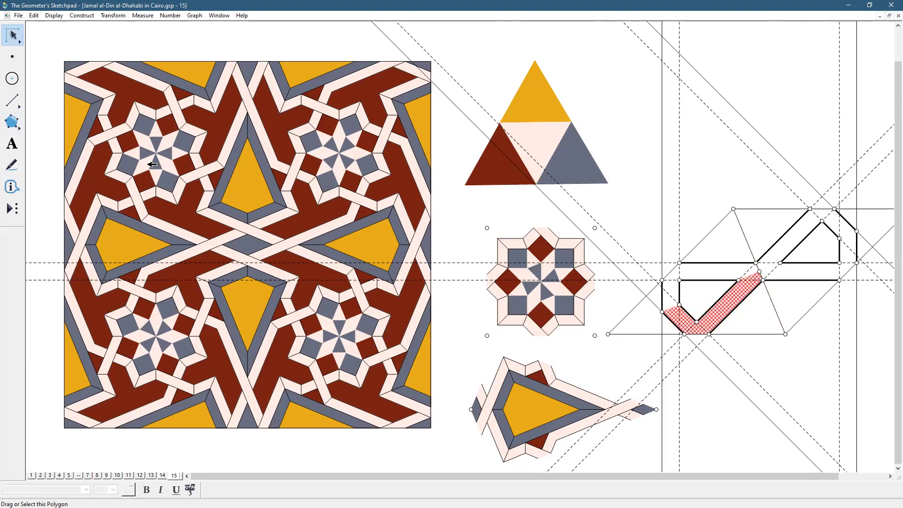
{"action": "left_click", "coordinate": [100, 16]}
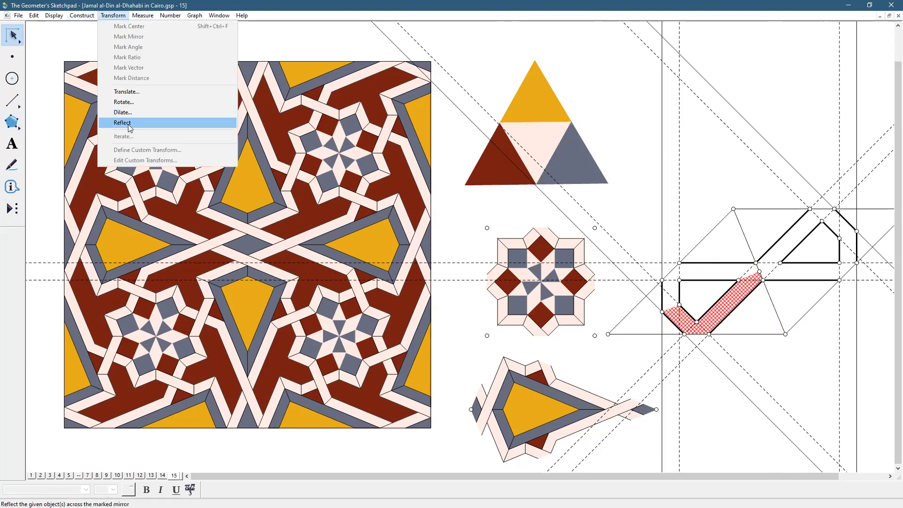
{"action": "left_click", "coordinate": [117, 121]}
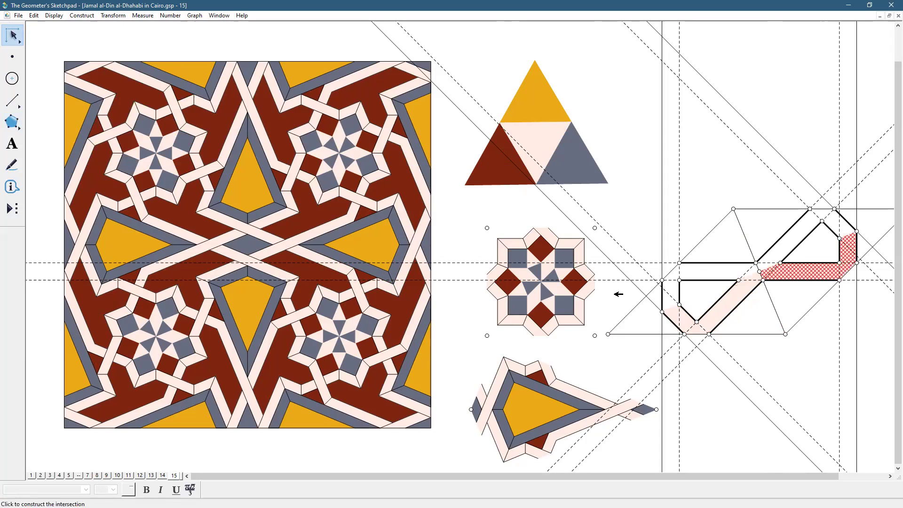
Rotate the two pale pink band polygons by 180 degrees about the midpoint of the short diagonal.
{"action": "left_click", "coordinate": [756, 285]}
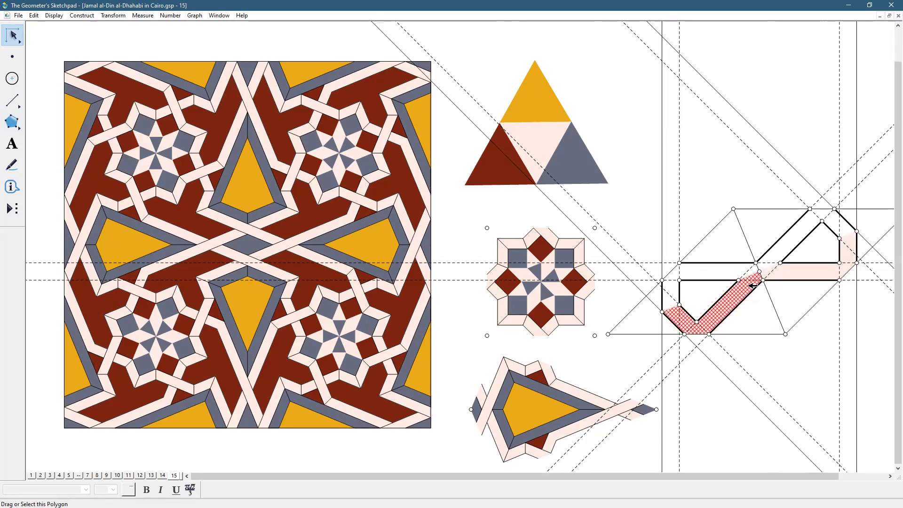
{"action": "left_click", "coordinate": [802, 272], "text": "shift"}
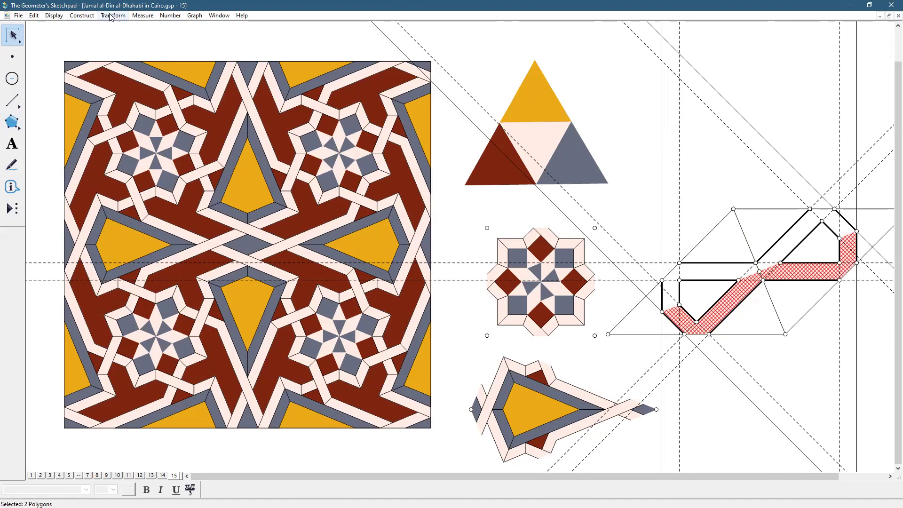
{"action": "left_click", "coordinate": [136, 101]}
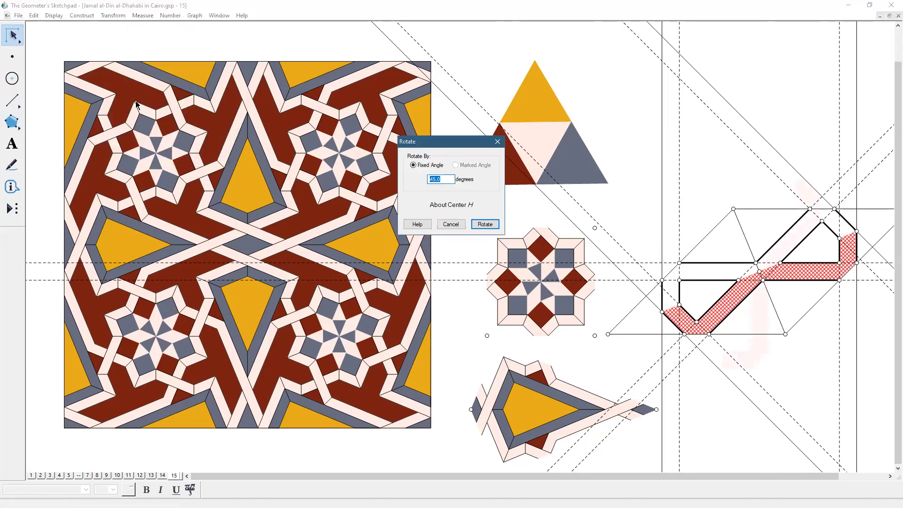
{"action": "type", "text": "180"}
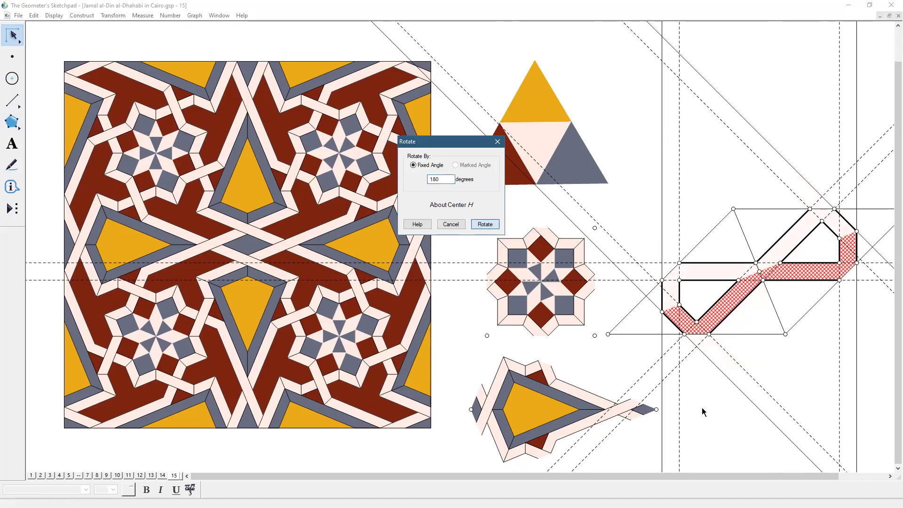
{"action": "key", "text": "Return"}
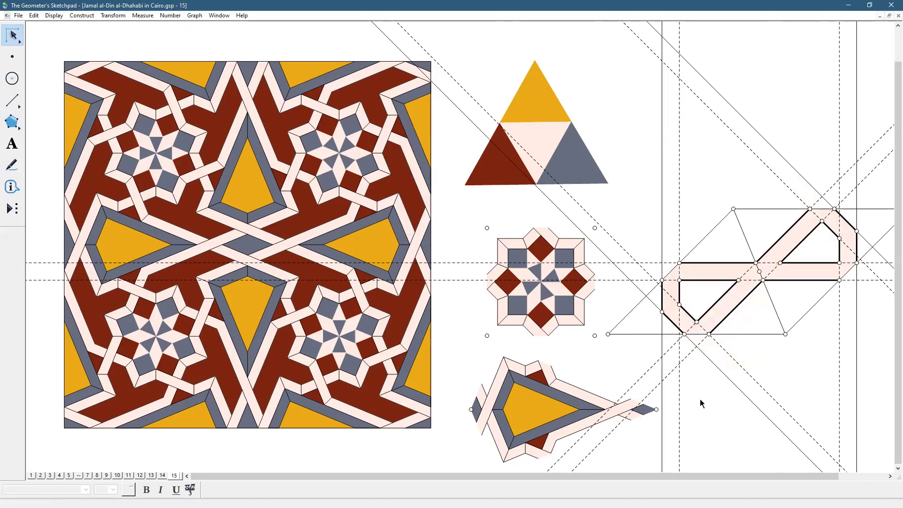
Draw short heavy segments across the pink bands at the central crossing and at the outer bends to show the over-and-under overlaps.
{"action": "left_click", "coordinate": [11, 100]}
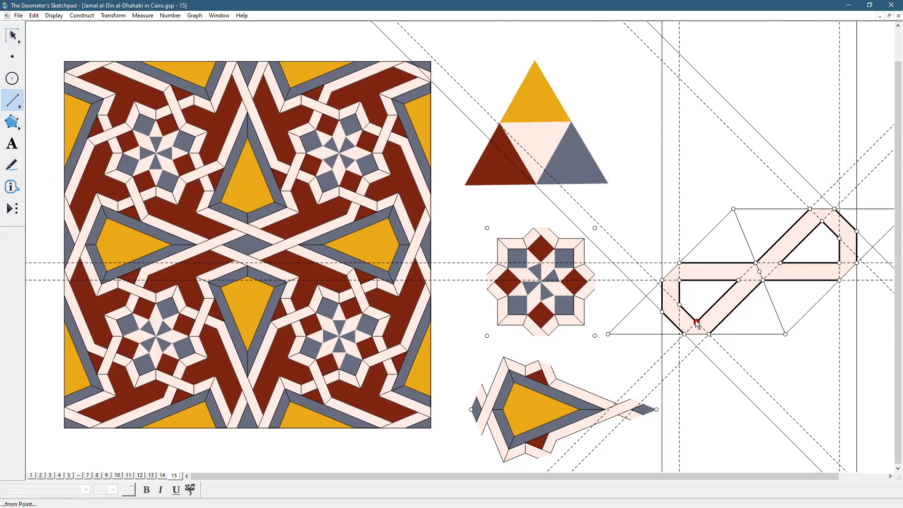
{"action": "left_click_drag", "start_coordinate": [698, 323], "coordinate": [708, 335]}
{"action": "left_click", "coordinate": [749, 294]}
{"action": "left_click", "coordinate": [755, 263]}
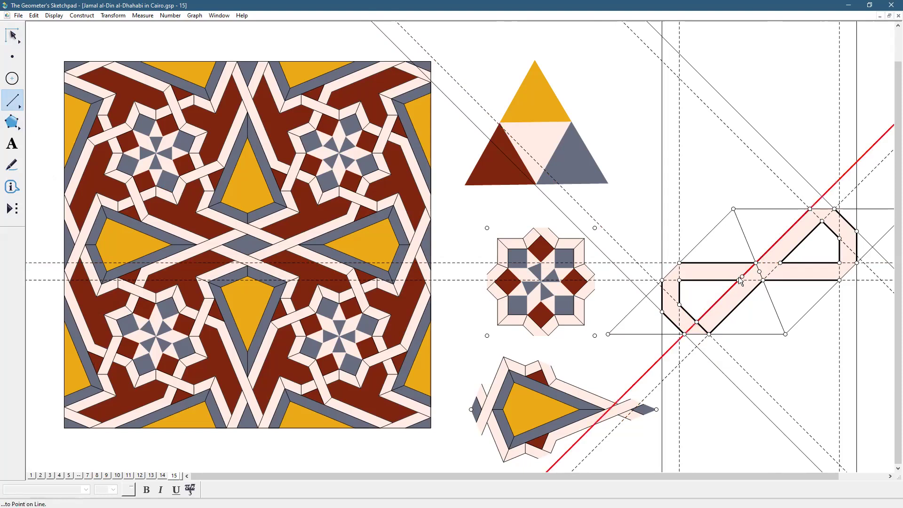
{"action": "left_click", "coordinate": [739, 280]}
{"action": "left_click", "coordinate": [780, 262]}
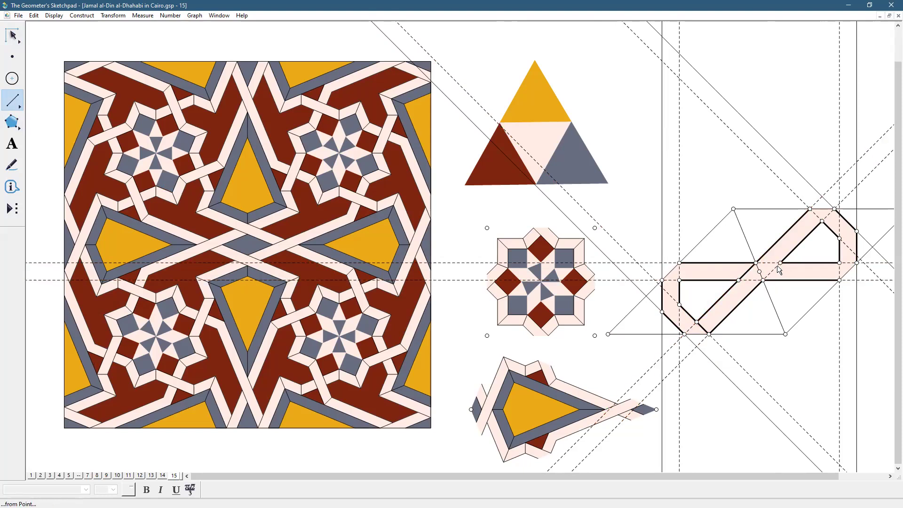
{"action": "left_click", "coordinate": [763, 280]}
{"action": "left_click", "coordinate": [811, 210]}
{"action": "left_click", "coordinate": [819, 221]}
{"action": "left_click", "coordinate": [856, 262]}
{"action": "left_click", "coordinate": [840, 264]}
{"action": "left_click_drag", "start_coordinate": [662, 281], "coordinate": [679, 280]}
{"action": "left_click", "coordinate": [4, 29]}
{"action": "left_click", "coordinate": [711, 198]}
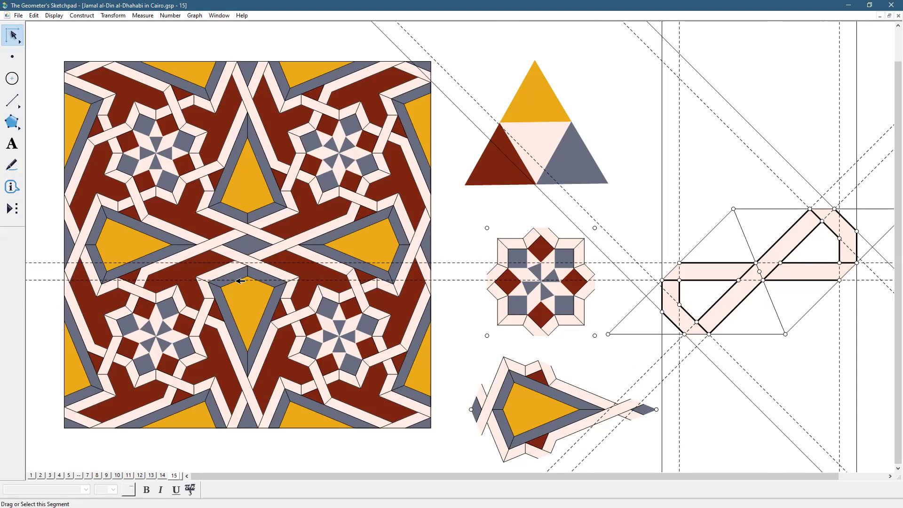
Construct a filled triangle in the upper part of the lower-left opening between the bands and color it the palette's dark red.
{"action": "left_click", "coordinate": [13, 123]}
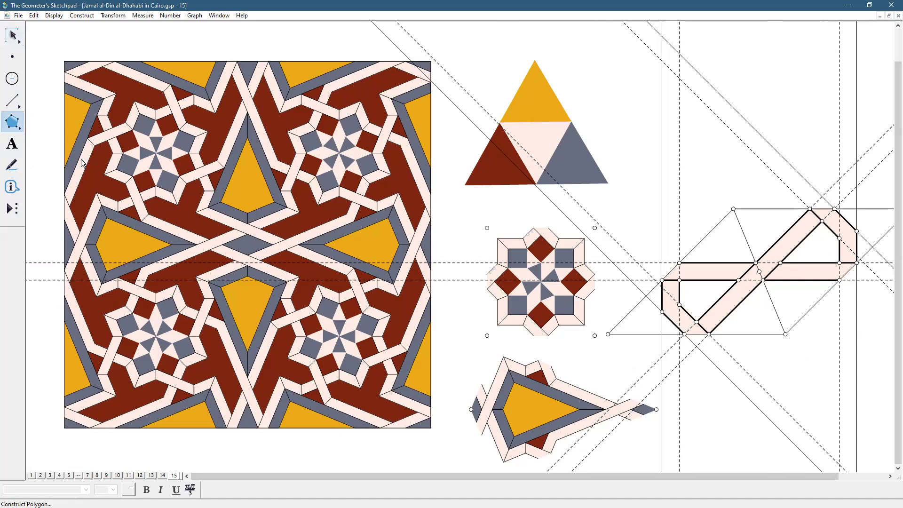
{"action": "left_click", "coordinate": [677, 281]}
{"action": "left_click", "coordinate": [678, 305]}
{"action": "left_click", "coordinate": [737, 280]}
{"action": "left_click", "coordinate": [679, 280]}
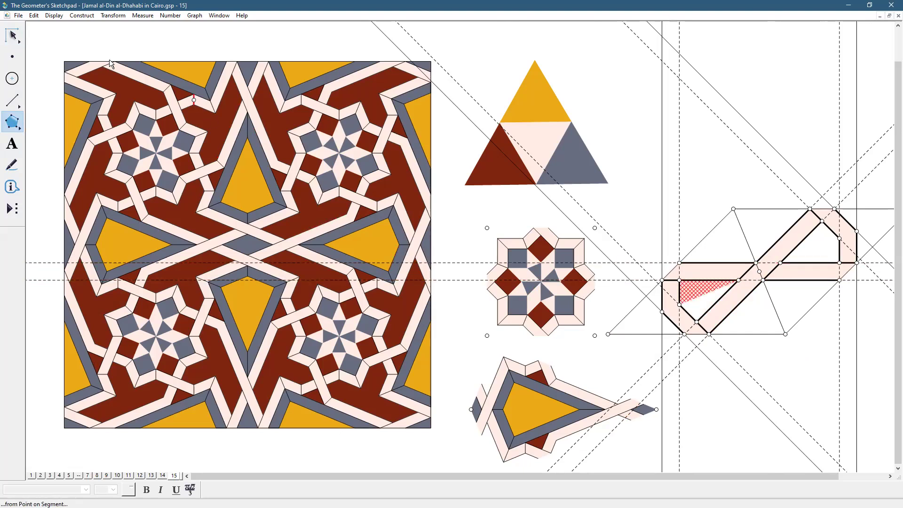
{"action": "left_click", "coordinate": [11, 35]}
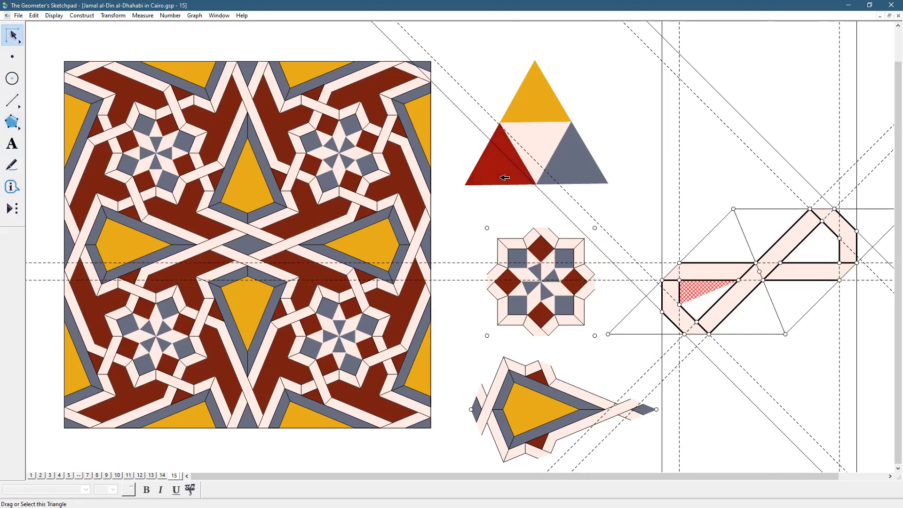
{"action": "left_click", "coordinate": [54, 15]}
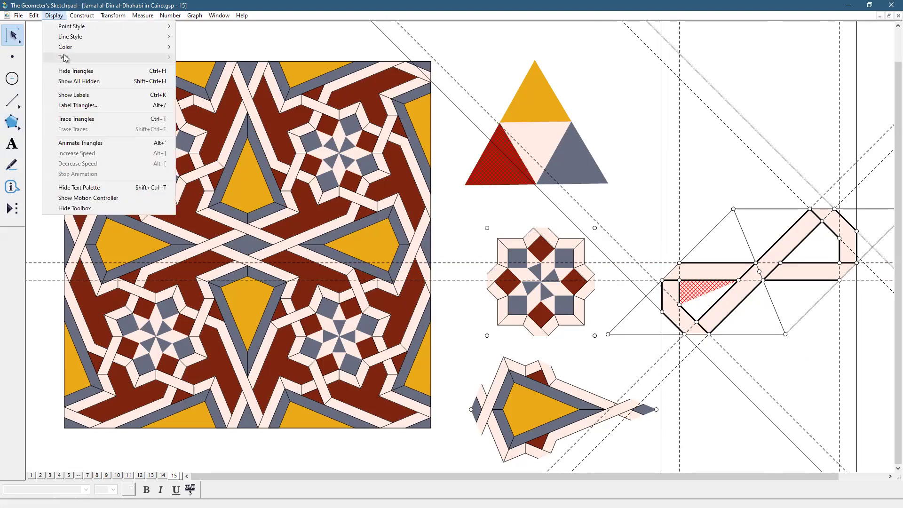
{"action": "mouse_move", "coordinate": [69, 47]}
{"action": "left_click", "coordinate": [192, 176]}
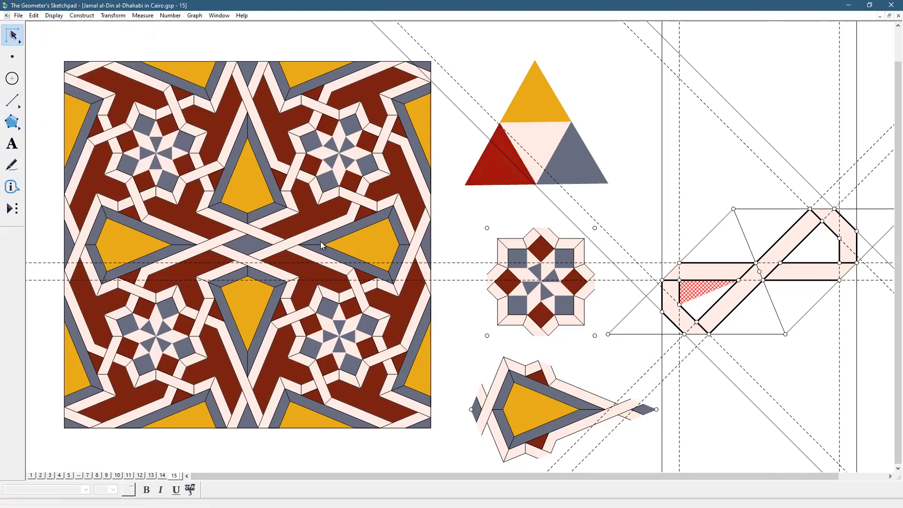
{"action": "left_click", "coordinate": [788, 369]}
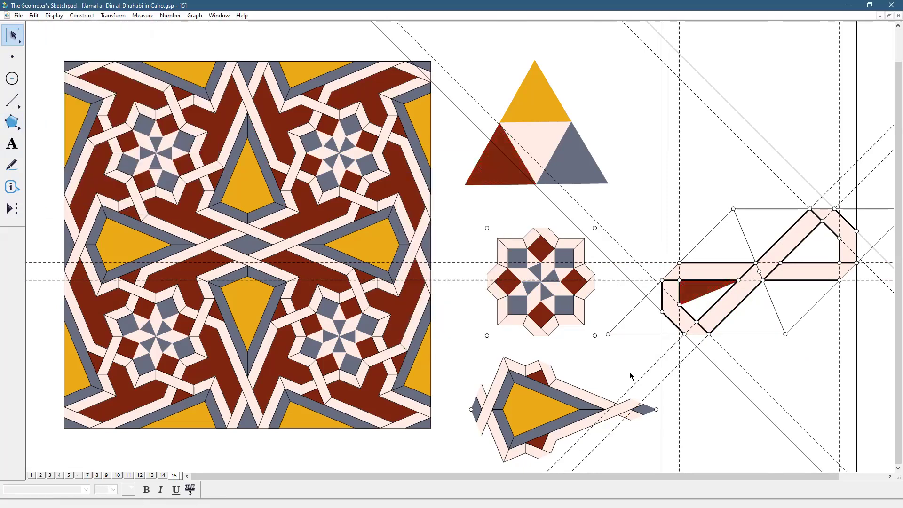
Fill the rest of the lower-left opening with a second dark red triangle reaching the bottom inner corner.
{"action": "left_click", "coordinate": [14, 123]}
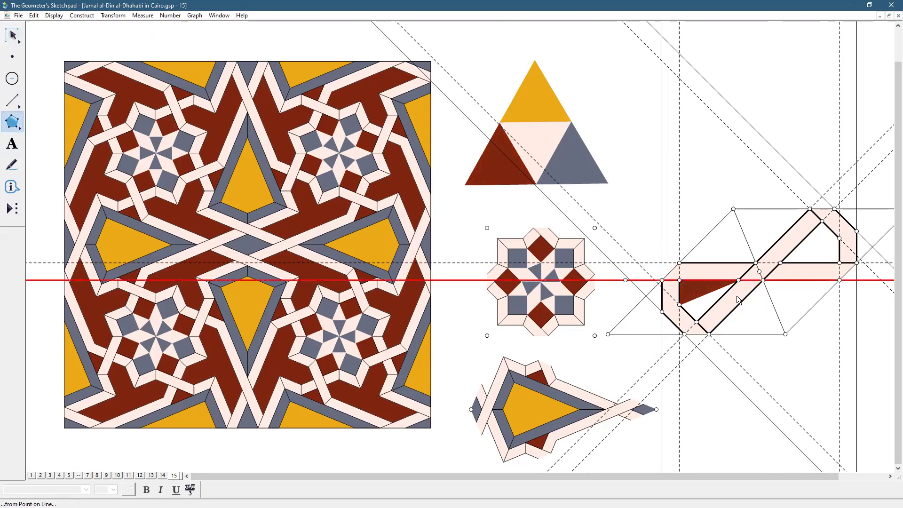
{"action": "left_click", "coordinate": [737, 280]}
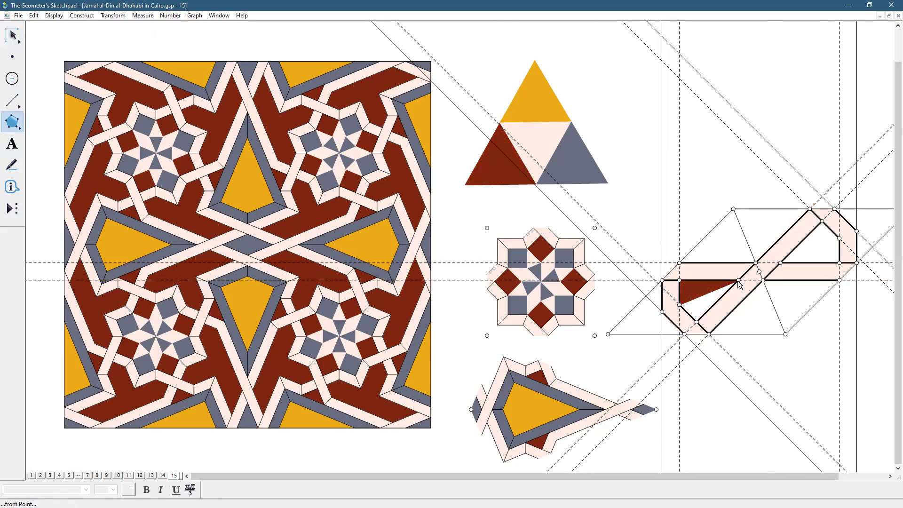
{"action": "left_click", "coordinate": [697, 322]}
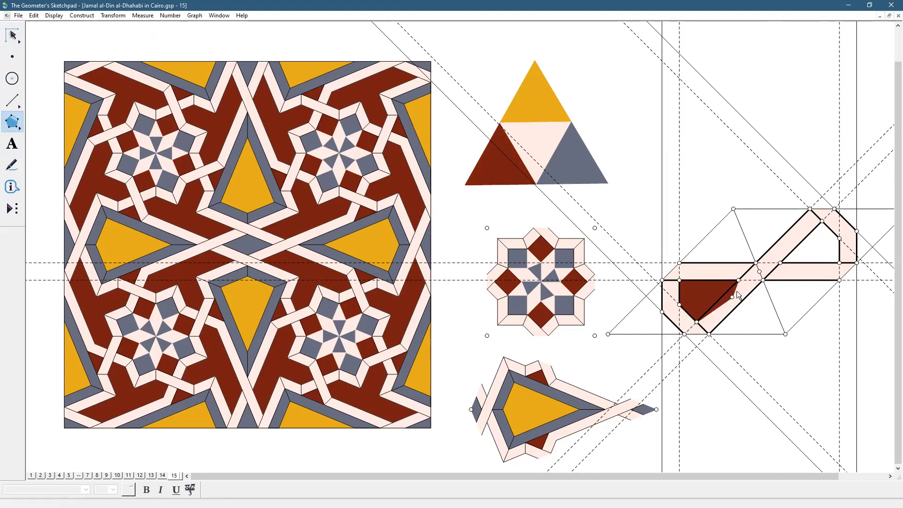
Fill the upper-right opening between the bands with two adjoining dark red triangles.
{"action": "left_click", "coordinate": [821, 221]}
{"action": "left_click", "coordinate": [780, 263]}
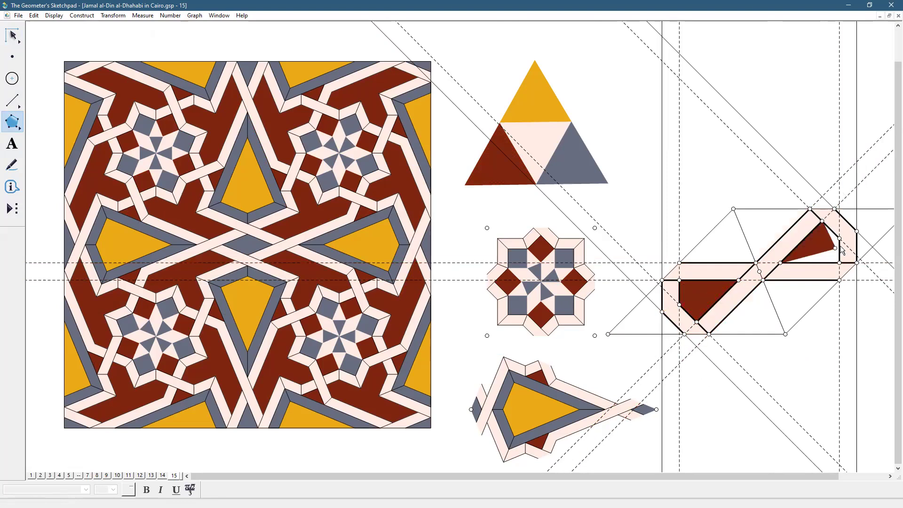
{"action": "left_click", "coordinate": [839, 239]}
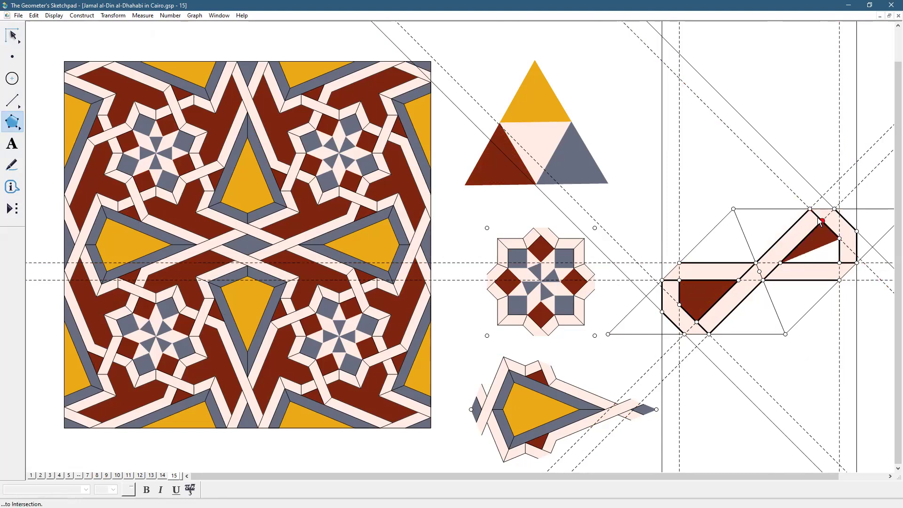
{"action": "left_click", "coordinate": [823, 222]}
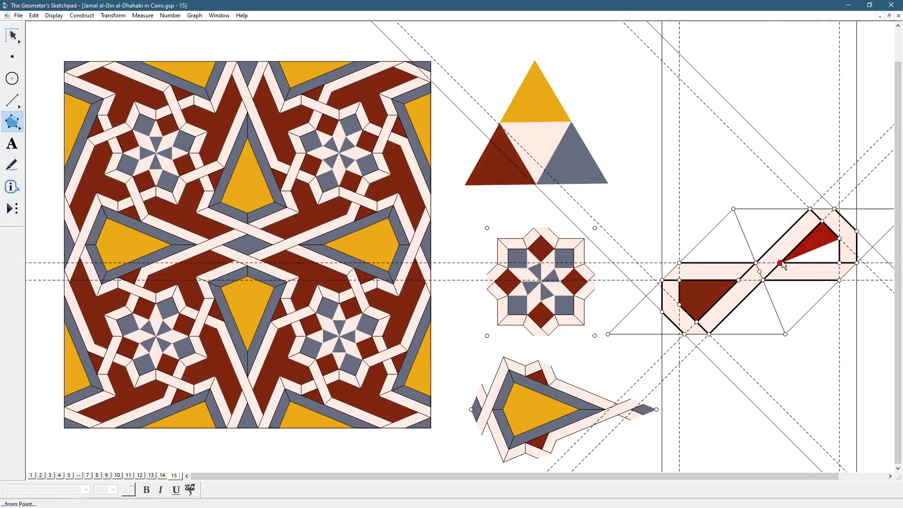
{"action": "left_click", "coordinate": [840, 262]}
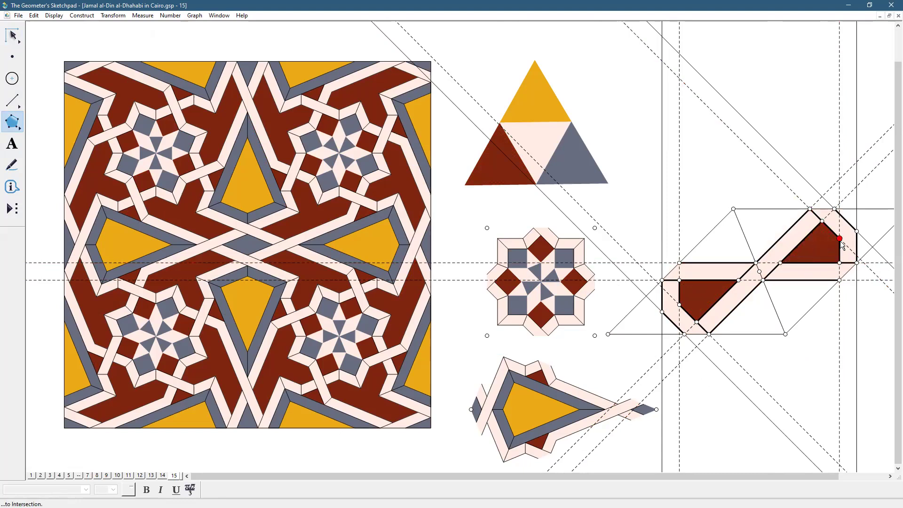
{"action": "left_click", "coordinate": [782, 262]}
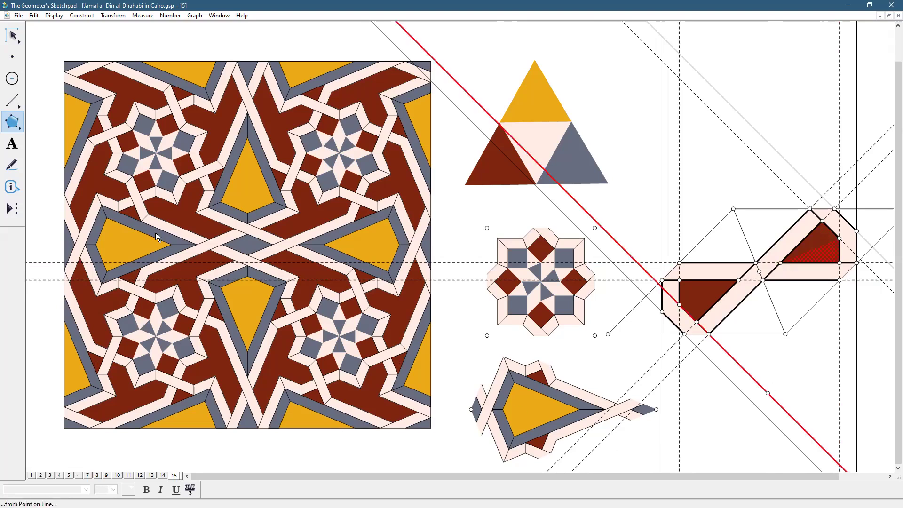
{"action": "key", "text": "Escape"}
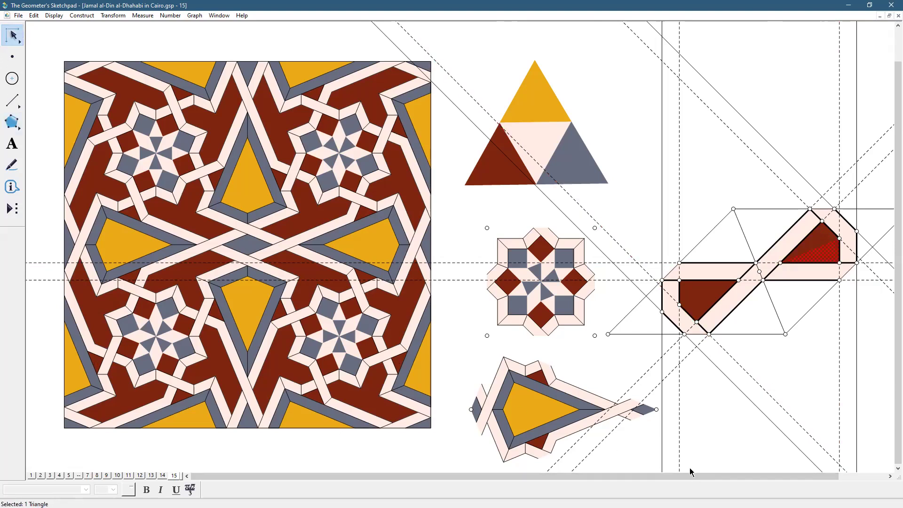
Hide all the straight construction lines running across the sketch, leaving the dark red triangles out of the selection.
{"action": "left_click_drag", "start_coordinate": [13, 100], "coordinate": [85, 99]}
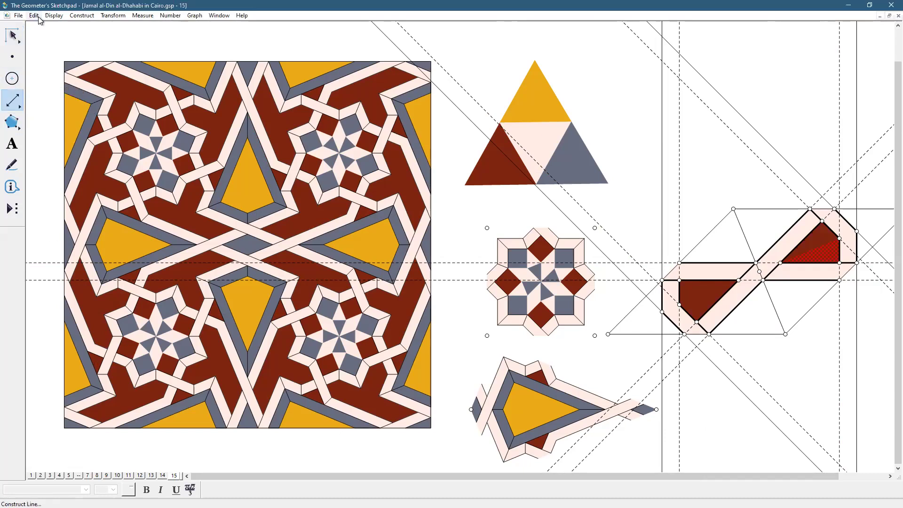
{"action": "left_click", "coordinate": [34, 15]}
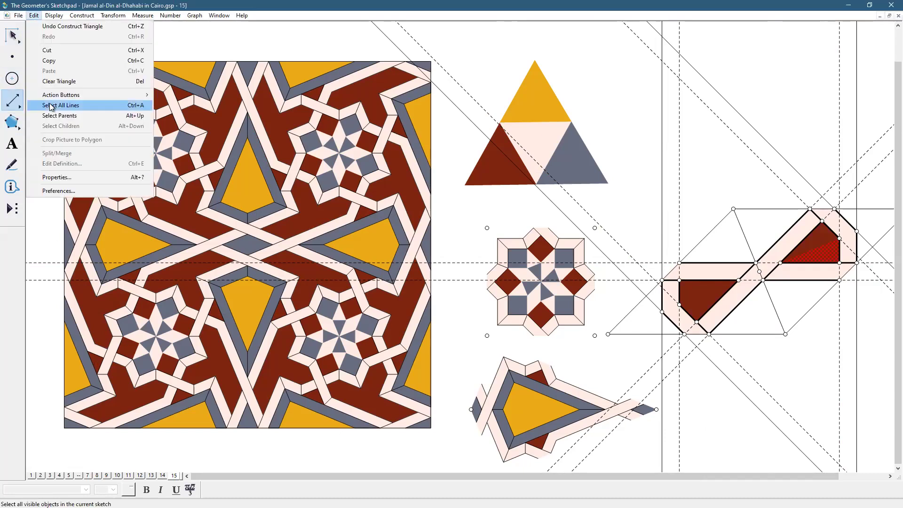
{"action": "left_click", "coordinate": [50, 106]}
{"action": "left_click", "coordinate": [54, 15]}
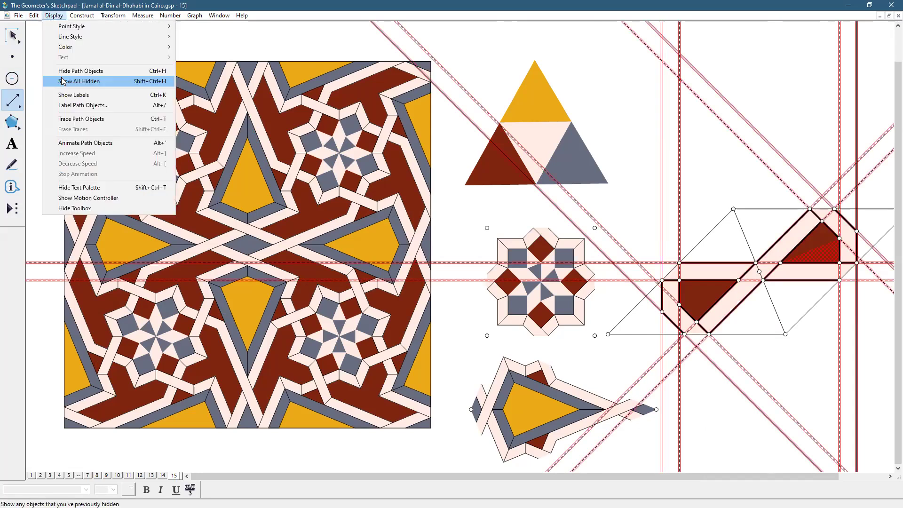
{"action": "left_click", "coordinate": [66, 71]}
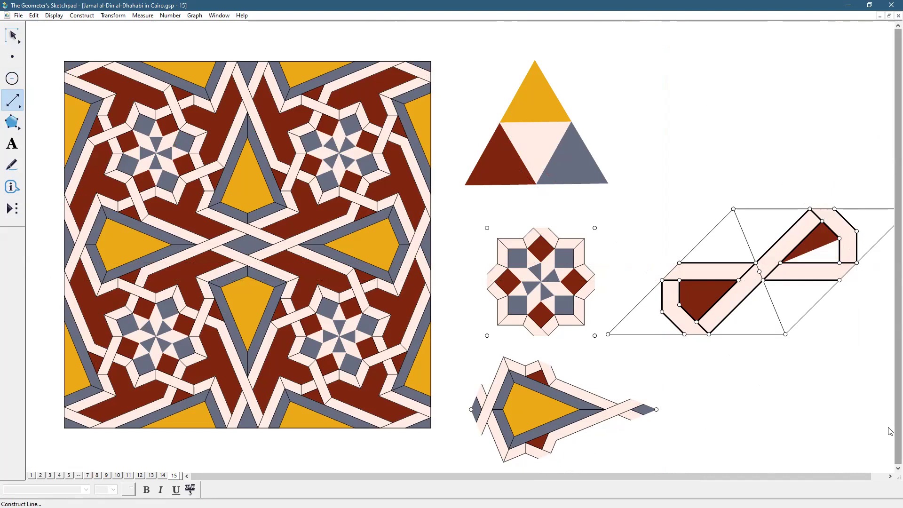
{"action": "key", "text": "ctrl+z"}
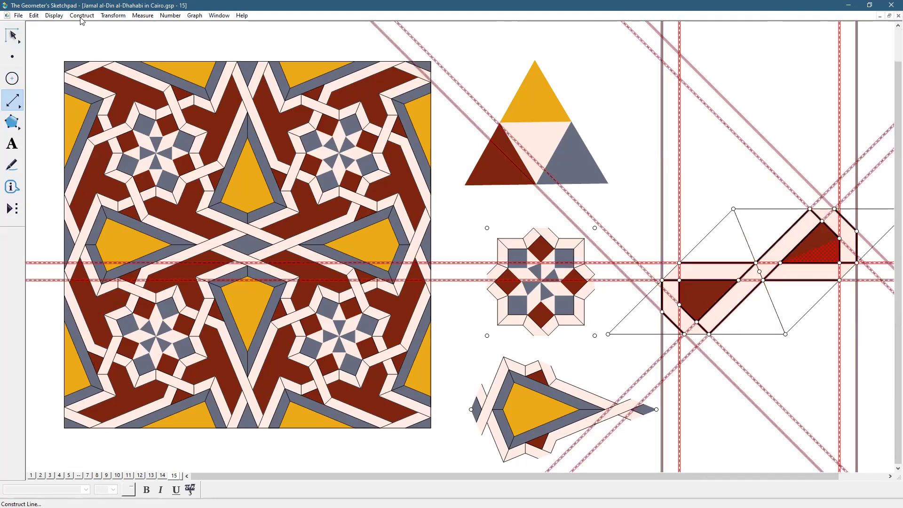
{"action": "left_click", "coordinate": [23, 41]}
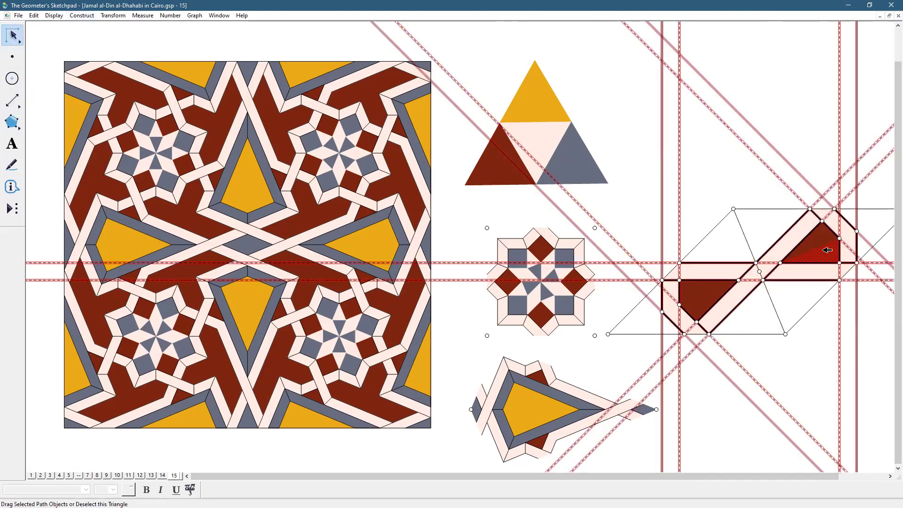
{"action": "left_click", "coordinate": [54, 16]}
{"action": "left_click", "coordinate": [69, 71]}
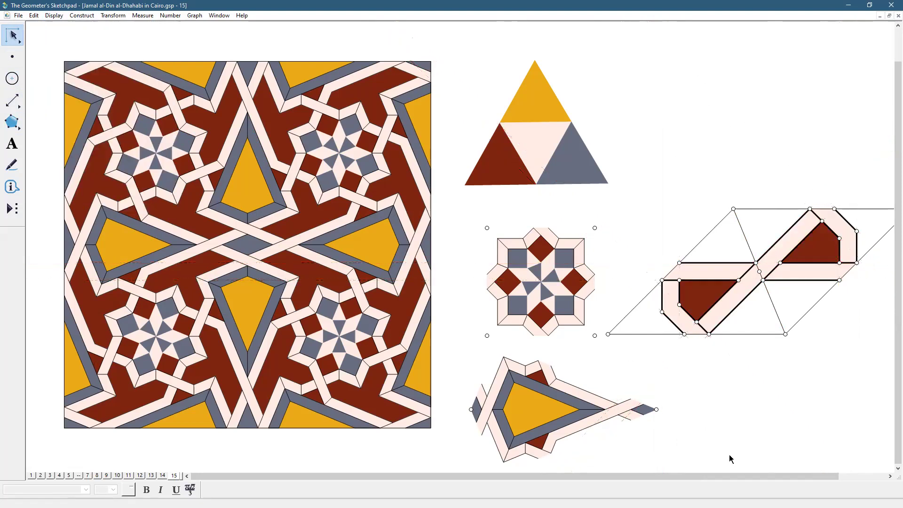
Hide the rhombus's four outer sides and its short diagonal, keeping the interlaced bands.
{"action": "left_click", "coordinate": [780, 314]}
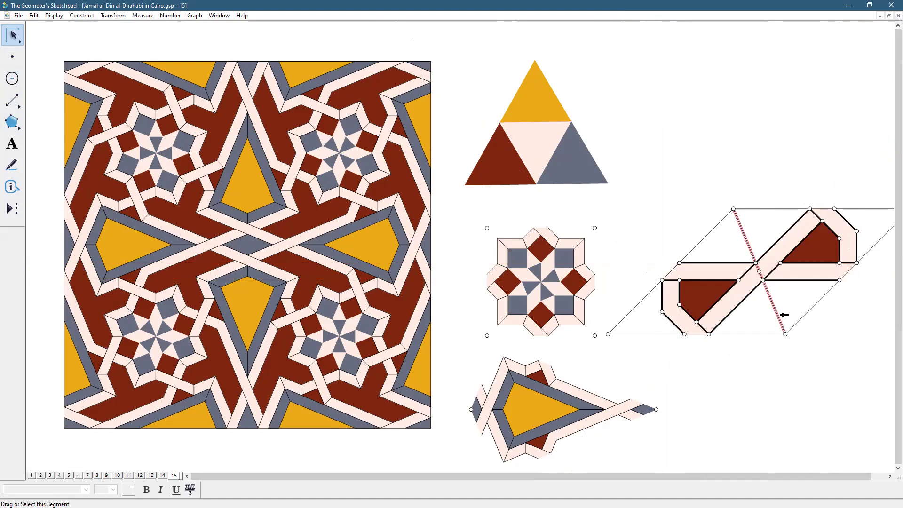
{"action": "left_click", "coordinate": [707, 234]}
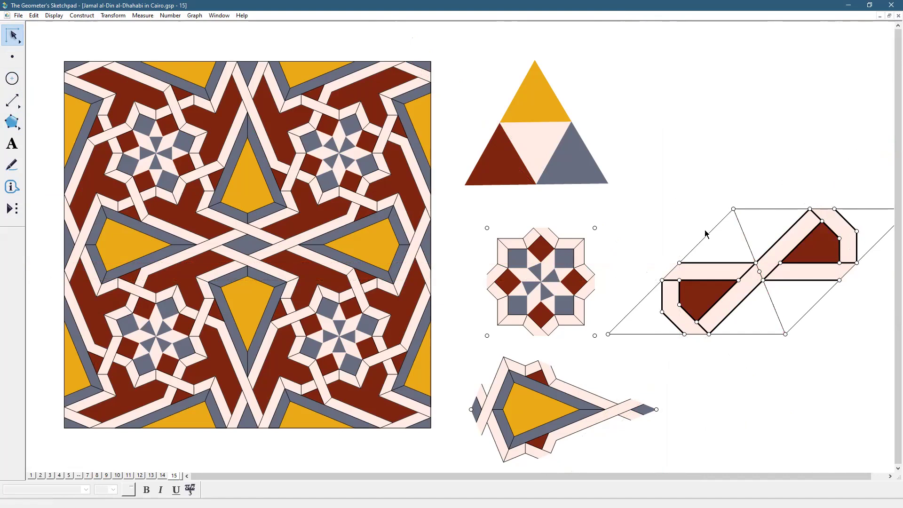
{"action": "left_click", "coordinate": [746, 238]}
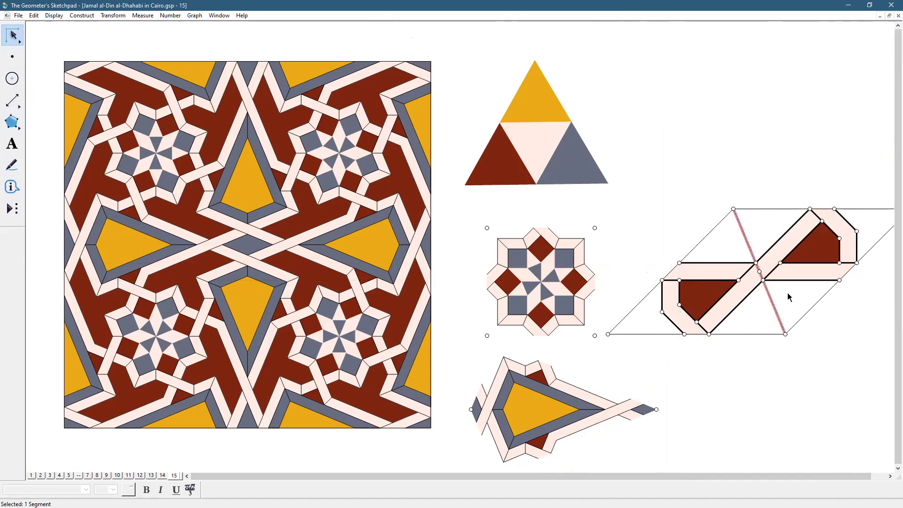
{"action": "left_click", "coordinate": [813, 307]}
{"action": "left_click", "coordinate": [787, 209]}
{"action": "left_click", "coordinate": [708, 235]}
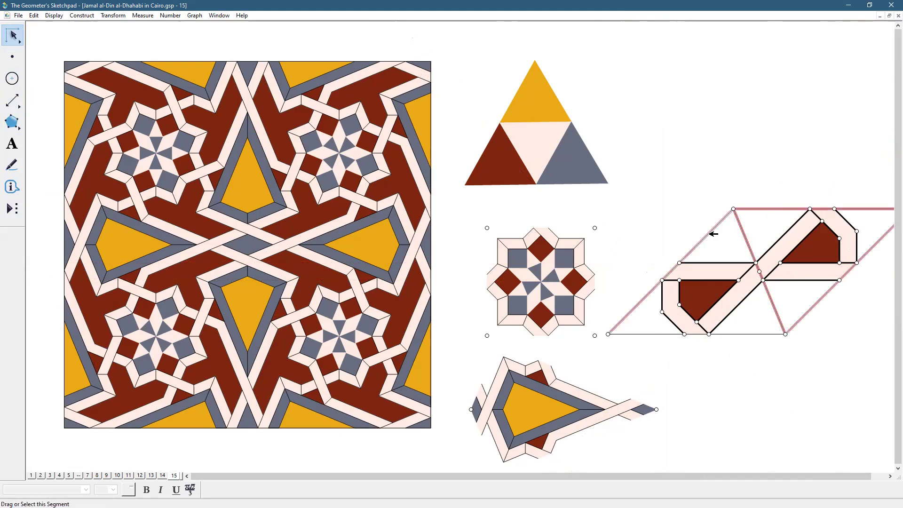
{"action": "left_click", "coordinate": [53, 15]}
{"action": "left_click", "coordinate": [76, 69]}
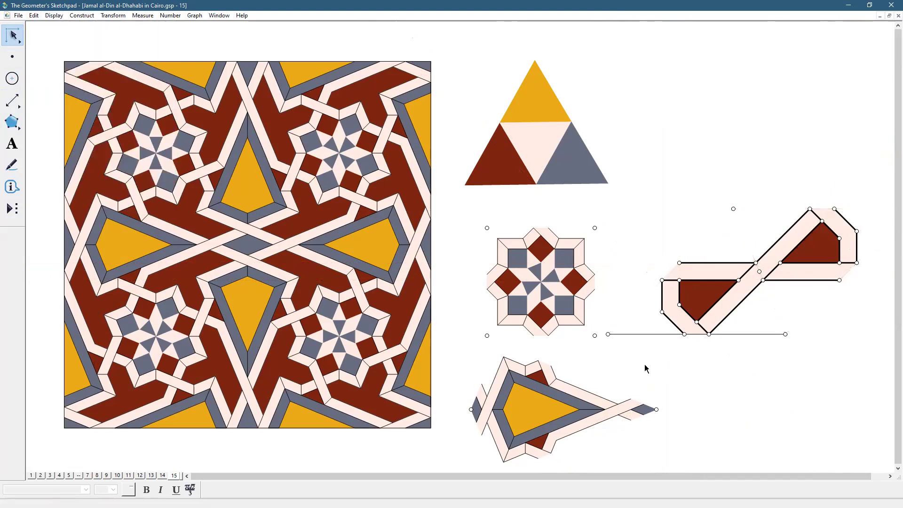
{"action": "left_click", "coordinate": [634, 334]}
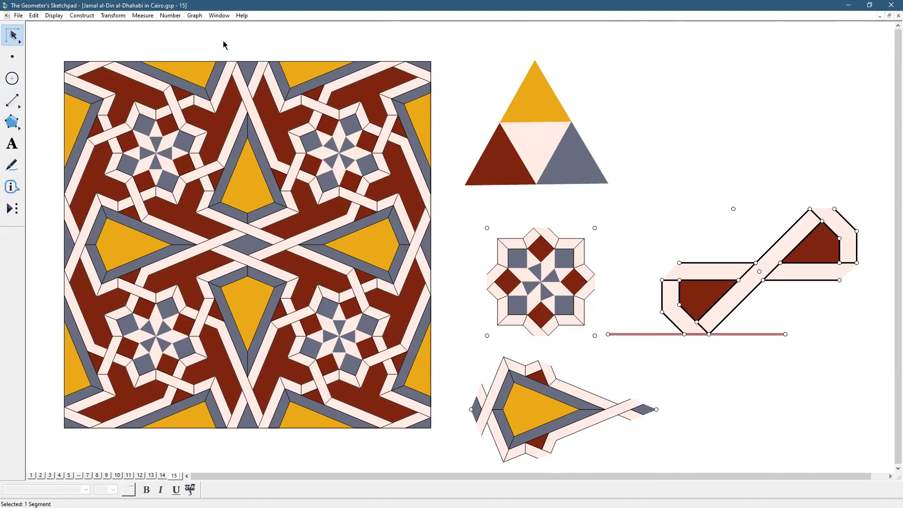
{"action": "left_click", "coordinate": [56, 17]}
{"action": "left_click", "coordinate": [63, 70]}
Shrink the rhombus motif and give all its heavy outlines a thinner line style.
{"action": "left_click_drag", "start_coordinate": [711, 270], "coordinate": [725, 258]}
{"action": "left_click_drag", "start_coordinate": [654, 212], "coordinate": [874, 341]}
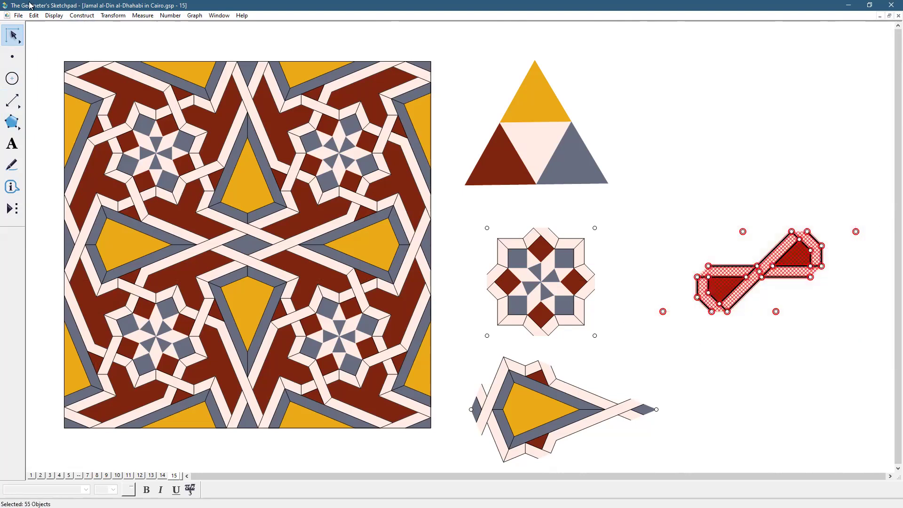
{"action": "left_click", "coordinate": [54, 15]}
{"action": "mouse_move", "coordinate": [70, 35]}
{"action": "left_click", "coordinate": [194, 44]}
{"action": "left_click", "coordinate": [724, 354]}
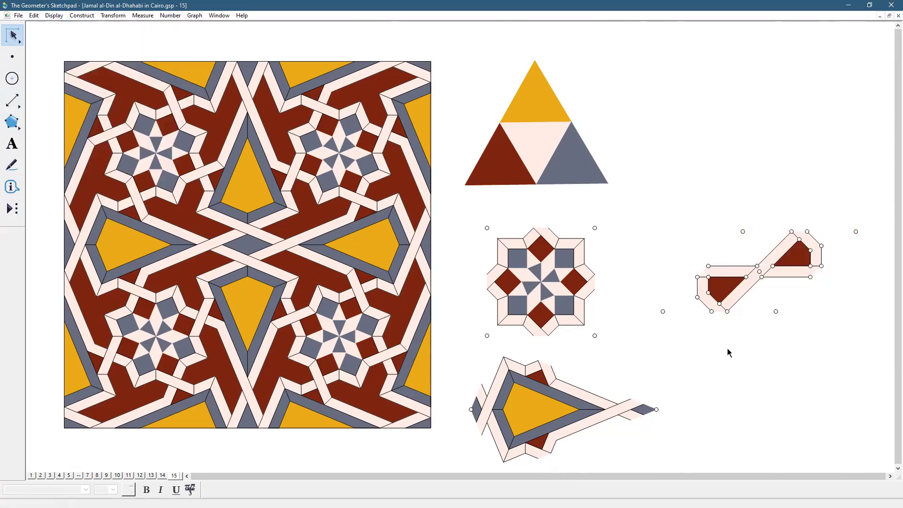
Hide every construction point on the rhombus motif's bands and centre, keeping only the four rhombus corners.
{"action": "left_click", "coordinate": [727, 311]}
{"action": "left_click", "coordinate": [712, 311]}
{"action": "left_click", "coordinate": [697, 298]}
{"action": "left_click", "coordinate": [708, 292]}
{"action": "left_click", "coordinate": [719, 304]}
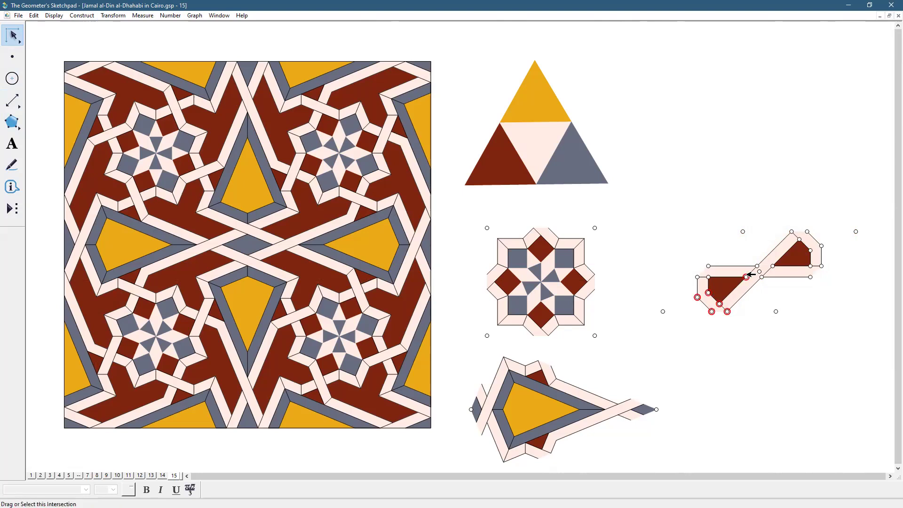
{"action": "left_click", "coordinate": [698, 277]}
{"action": "left_click", "coordinate": [708, 266]}
{"action": "left_click", "coordinate": [756, 266]}
{"action": "left_click", "coordinate": [759, 271]}
{"action": "left_click", "coordinate": [762, 277]}
{"action": "left_click", "coordinate": [772, 266]}
{"action": "left_click", "coordinate": [810, 277]}
{"action": "left_click", "coordinate": [821, 266]}
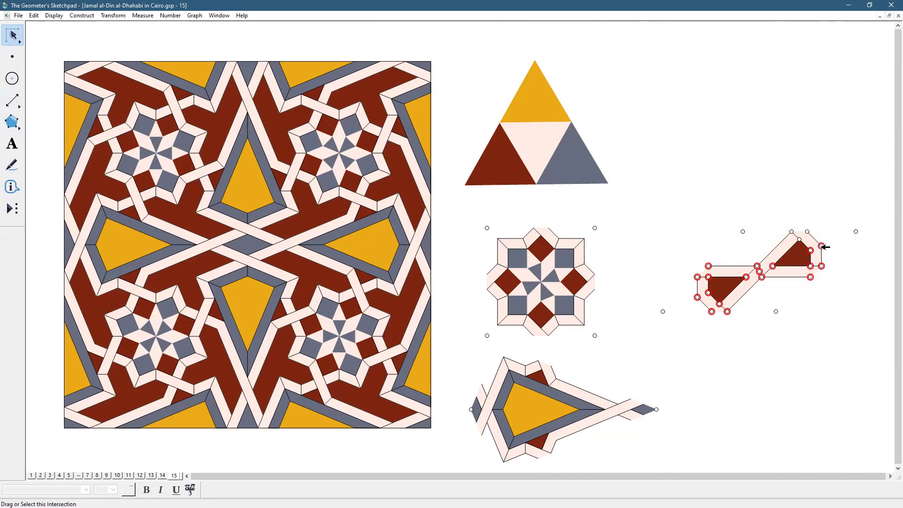
{"action": "left_click", "coordinate": [792, 231], "text": "shift"}
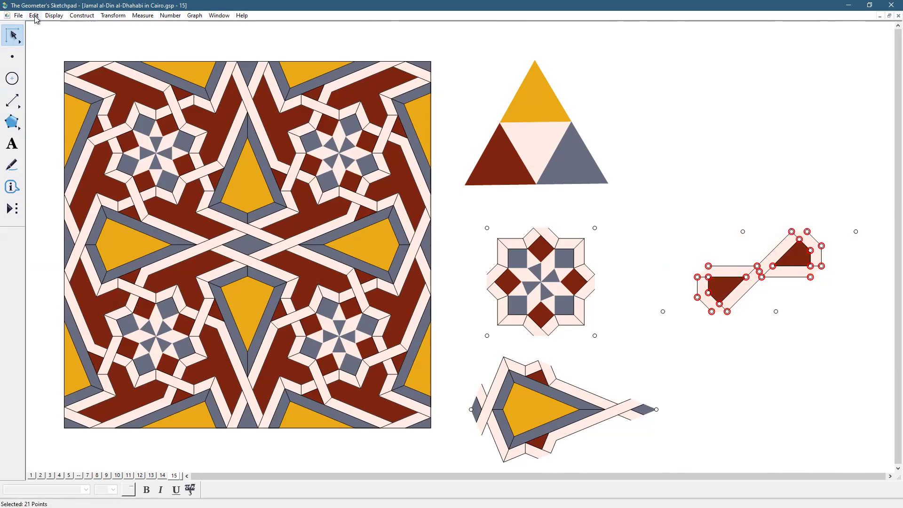
{"action": "left_click", "coordinate": [53, 15]}
{"action": "left_click", "coordinate": [71, 70]}
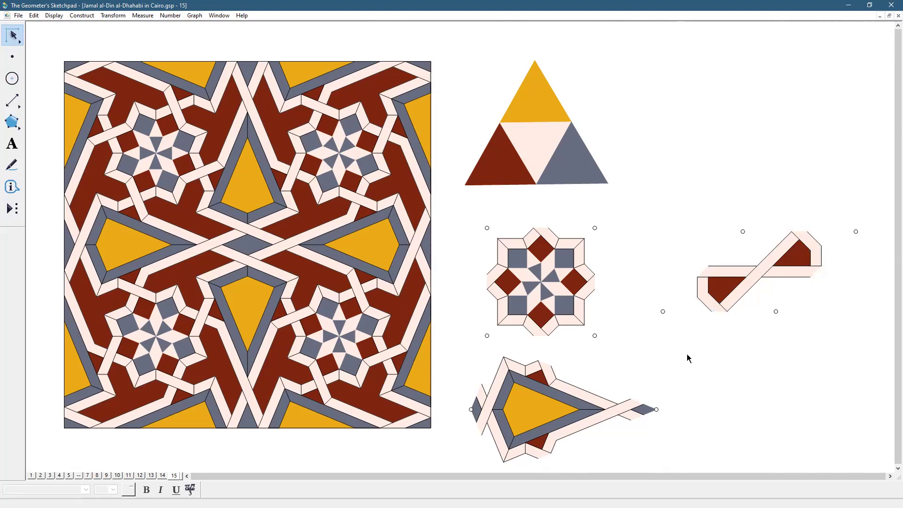
Create a custom tool named "rhombus complete" from the rhombus motif, starting with the two corners of its lower side.
{"action": "left_click", "coordinate": [663, 311]}
{"action": "left_click", "coordinate": [775, 311], "text": "shift"}
{"action": "left_click_drag", "start_coordinate": [654, 196], "coordinate": [880, 342]}
{"action": "left_click", "coordinate": [13, 209]}
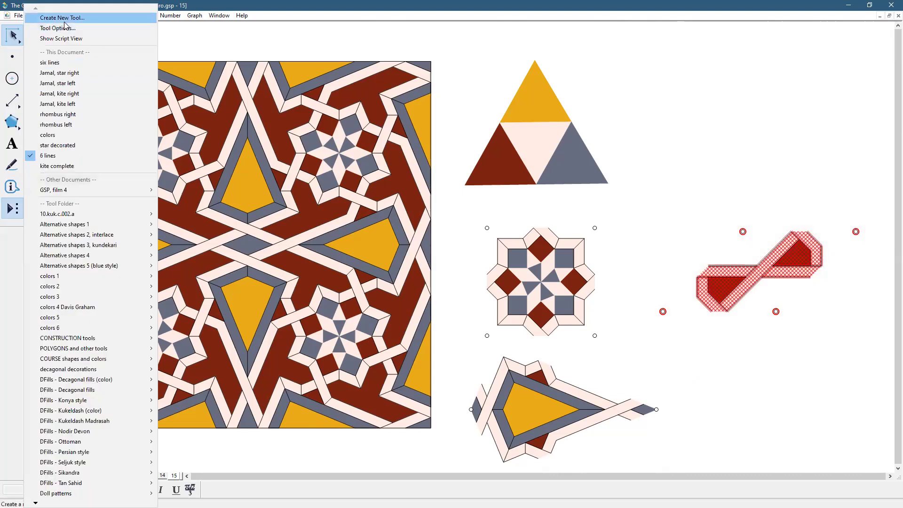
{"action": "left_click", "coordinate": [64, 24]}
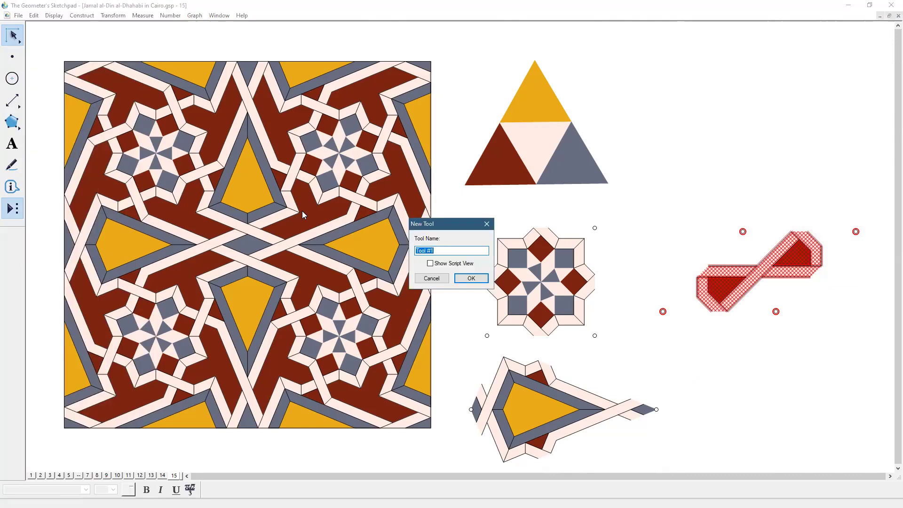
{"action": "type", "text": "rhombus complete"}
{"action": "key", "text": "Return"}
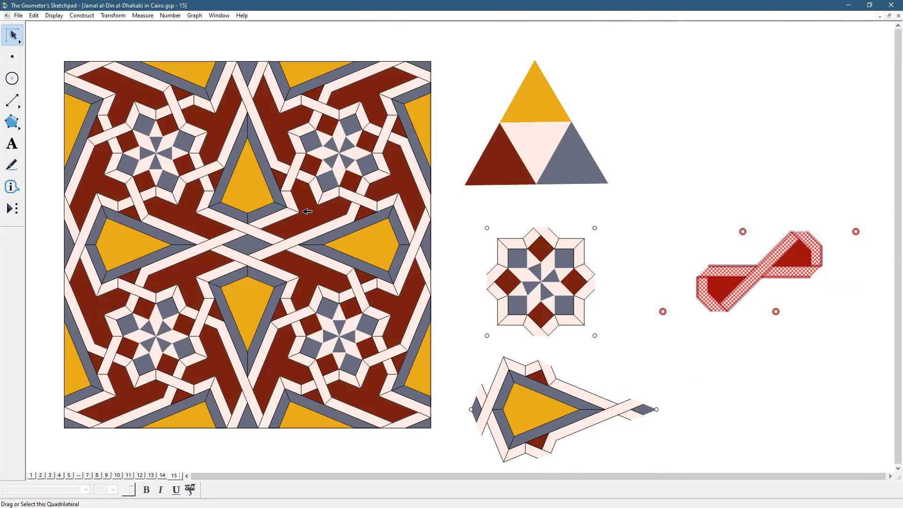
{"action": "left_click", "coordinate": [736, 386]}
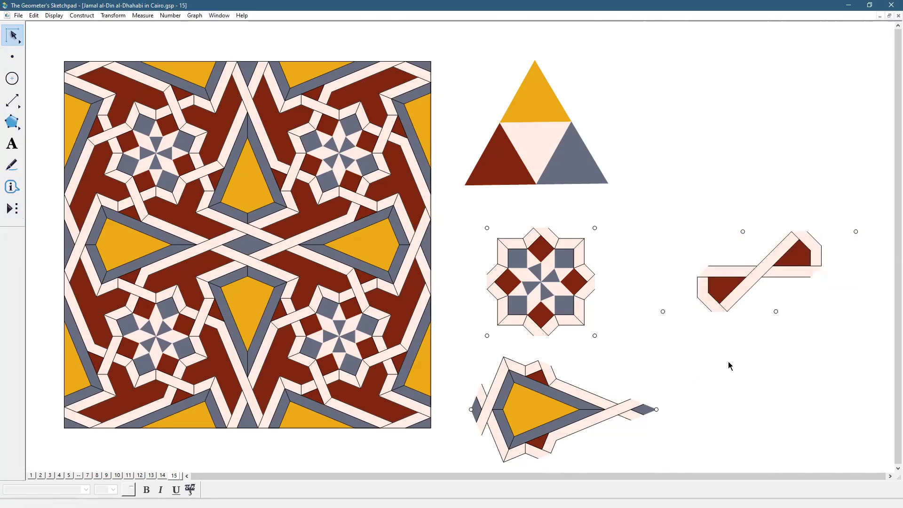
Add a blank page 16 to the document.
{"action": "left_click", "coordinate": [19, 16]}
{"action": "left_click", "coordinate": [53, 109]}
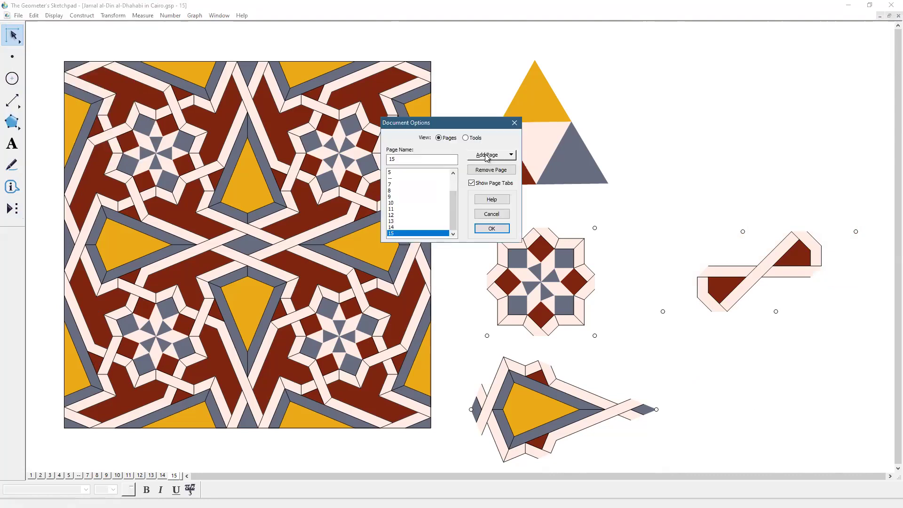
{"action": "left_click", "coordinate": [487, 157]}
{"action": "left_click", "coordinate": [496, 172]}
{"action": "left_click", "coordinate": [492, 228]}
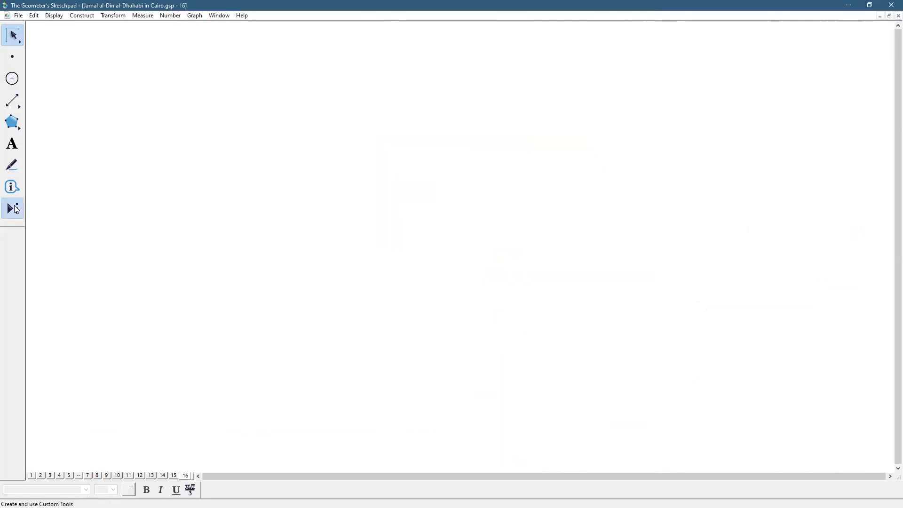
{"action": "left_click", "coordinate": [16, 209]}
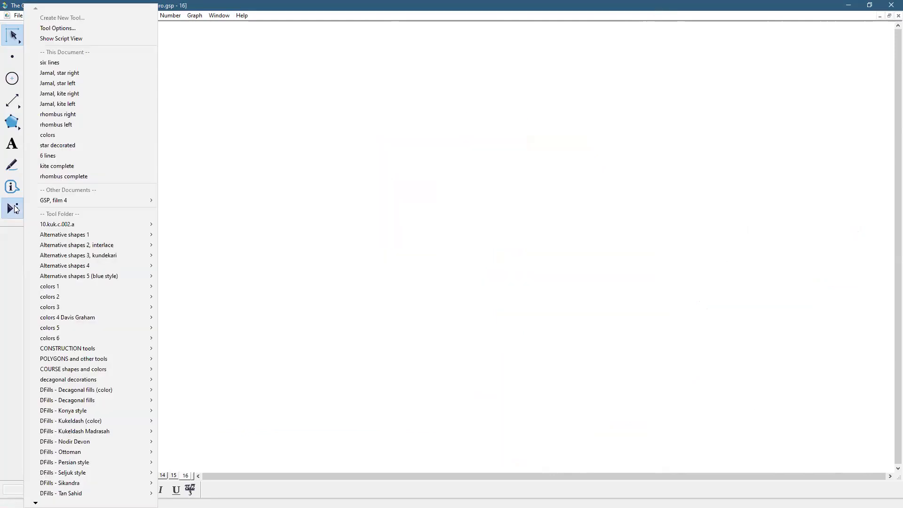
{"action": "left_click", "coordinate": [54, 169]}
{"action": "left_click", "coordinate": [279, 305]}
{"action": "left_click", "coordinate": [367, 305]}
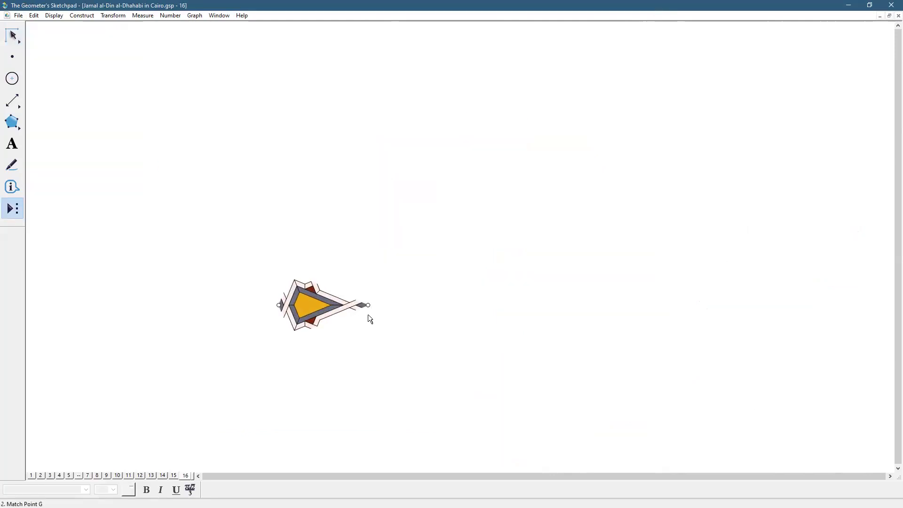
{"action": "key", "text": "ctrl+z"}
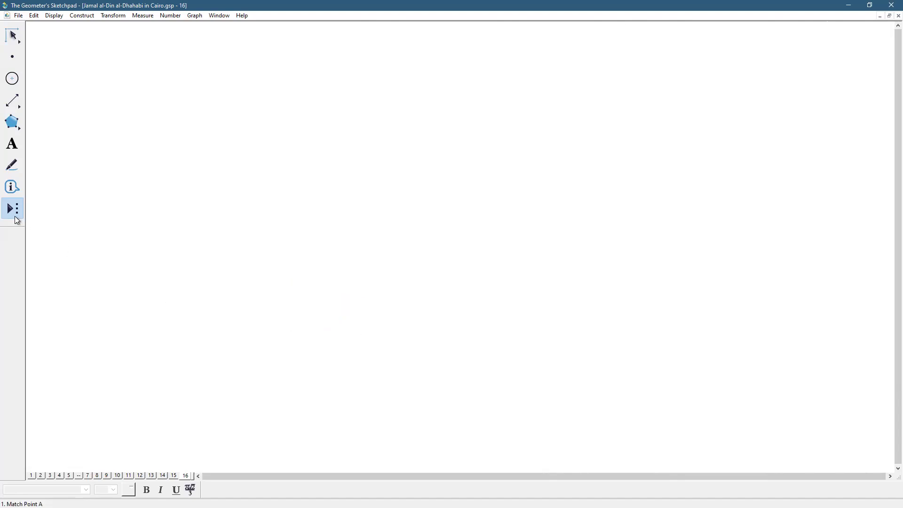
Place one decorated star on the blank page with the star decorated tool.
{"action": "left_click", "coordinate": [15, 213]}
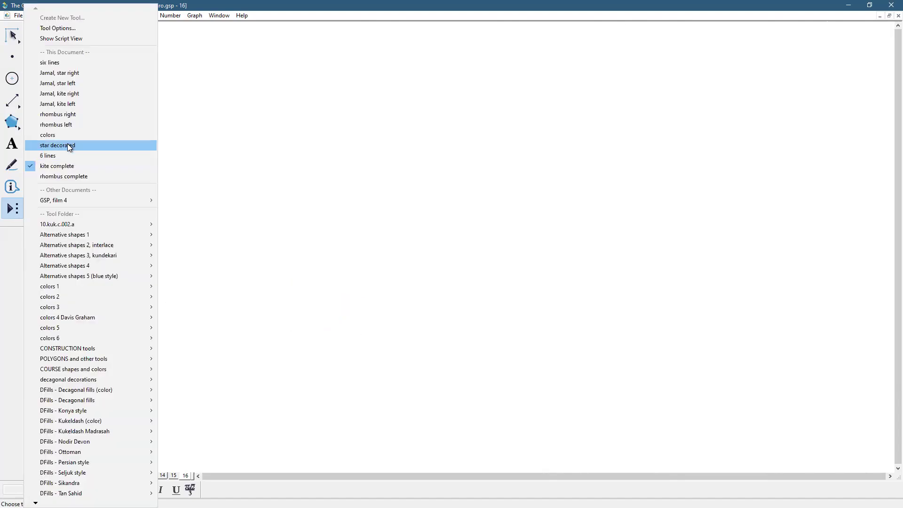
{"action": "left_click", "coordinate": [314, 319]}
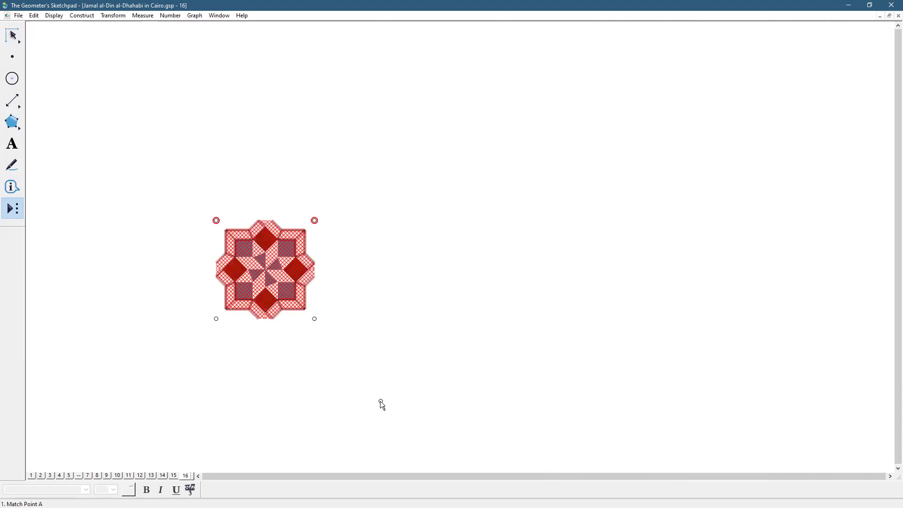
Attach two complete rhombi to the star's right and lower sides, sharing the edge that runs diagonally from its lower-right corner.
{"action": "left_click", "coordinate": [16, 210]}
{"action": "left_click", "coordinate": [57, 177]}
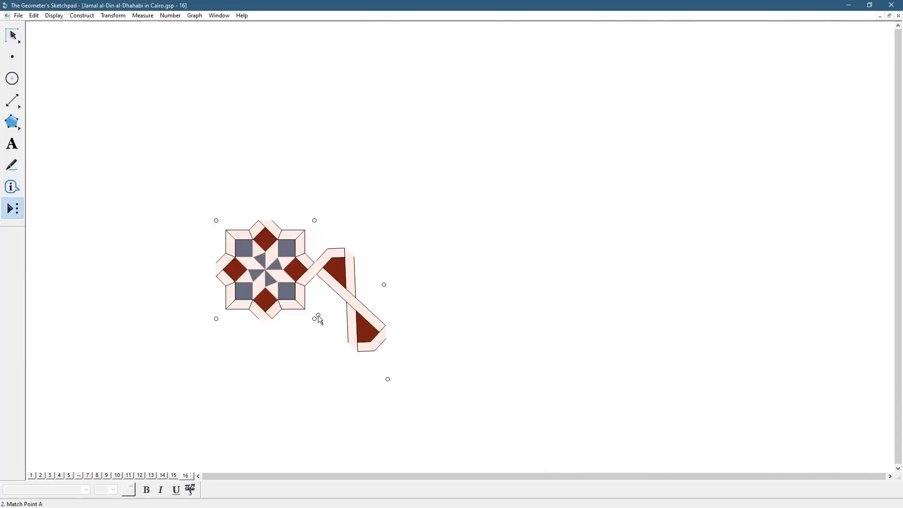
{"action": "left_click", "coordinate": [315, 319]}
{"action": "left_click", "coordinate": [382, 389]}
{"action": "left_click", "coordinate": [314, 319]}
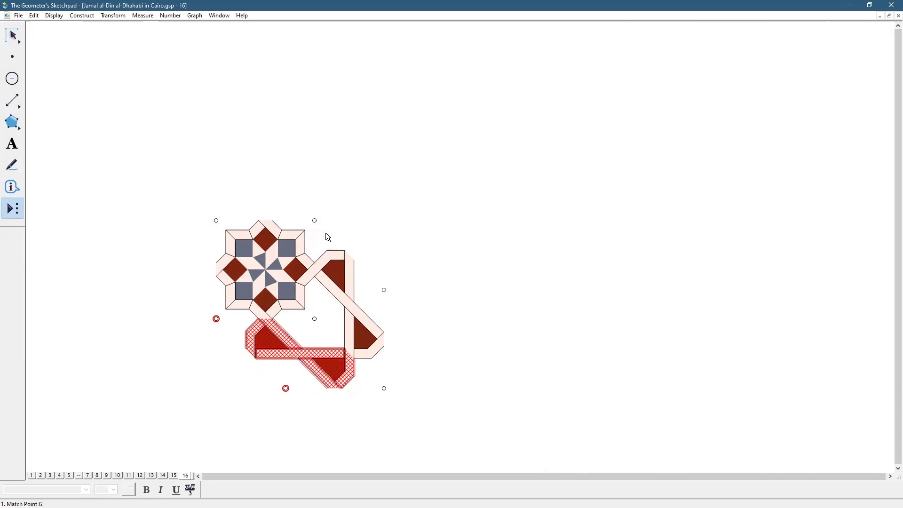
Attach three more complete rhombi beyond the first two, with one rhombus filling the gap between the upper and lower ones.
{"action": "left_click", "coordinate": [314, 220]}
{"action": "left_click", "coordinate": [384, 290]}
{"action": "scroll", "coordinate": [504, 356], "scroll_direction": "down", "scroll_amount": 1}
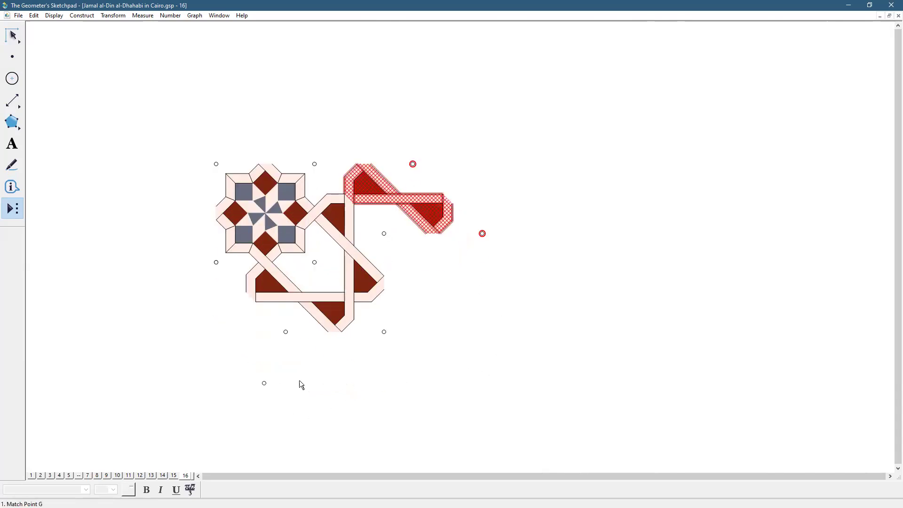
{"action": "left_click", "coordinate": [384, 233]}
{"action": "left_click", "coordinate": [392, 333]}
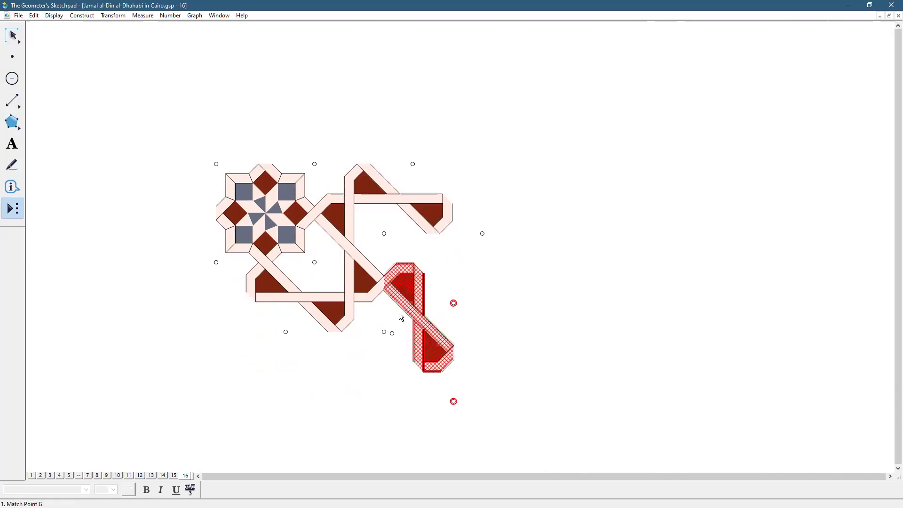
{"action": "left_click", "coordinate": [383, 234]}
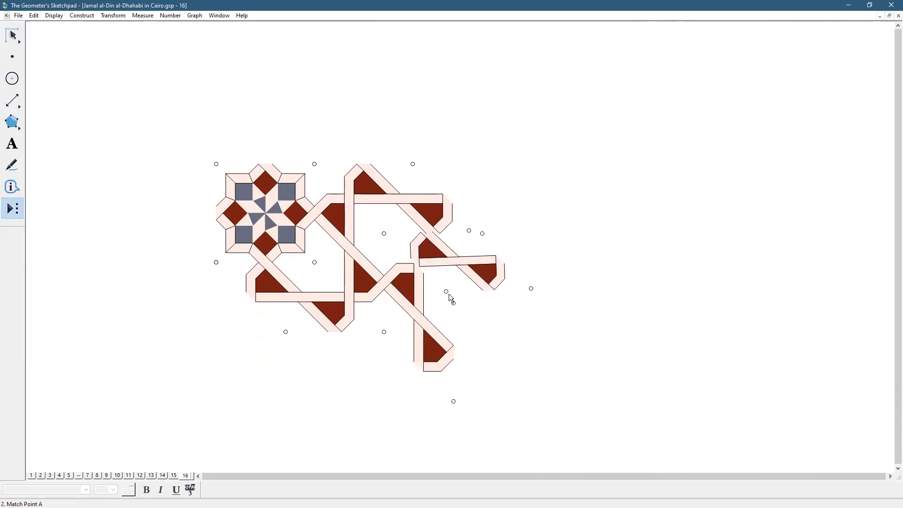
{"action": "left_click", "coordinate": [454, 303]}
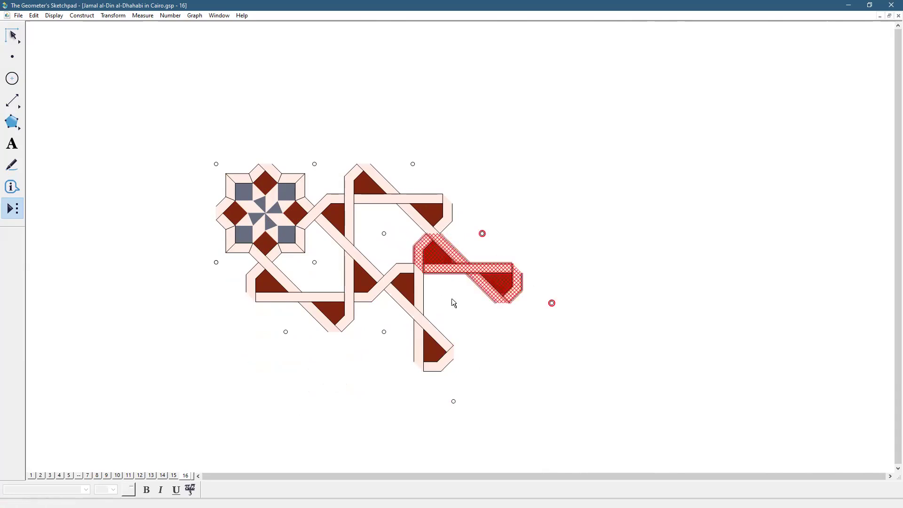
Extend the pattern with two more complete rhombi at the ends of the right-hand rows and one below the lower-left rhombus.
{"action": "left_click", "coordinate": [412, 164]}
{"action": "left_click", "coordinate": [482, 234]}
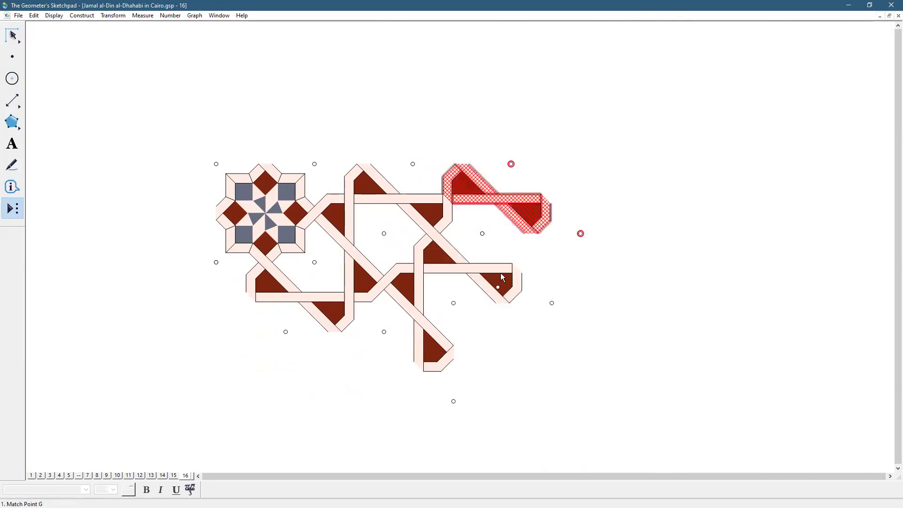
{"action": "left_click", "coordinate": [483, 234]}
{"action": "left_click", "coordinate": [551, 303]}
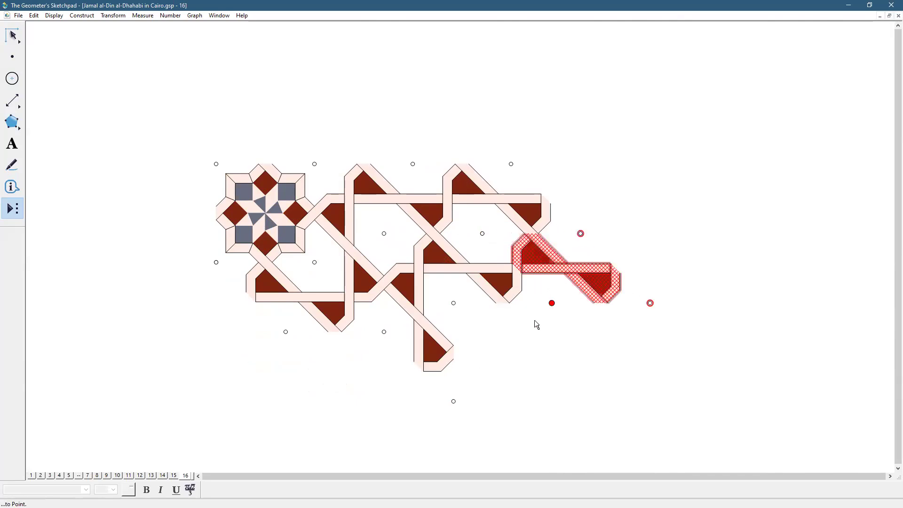
{"action": "left_click", "coordinate": [453, 401]}
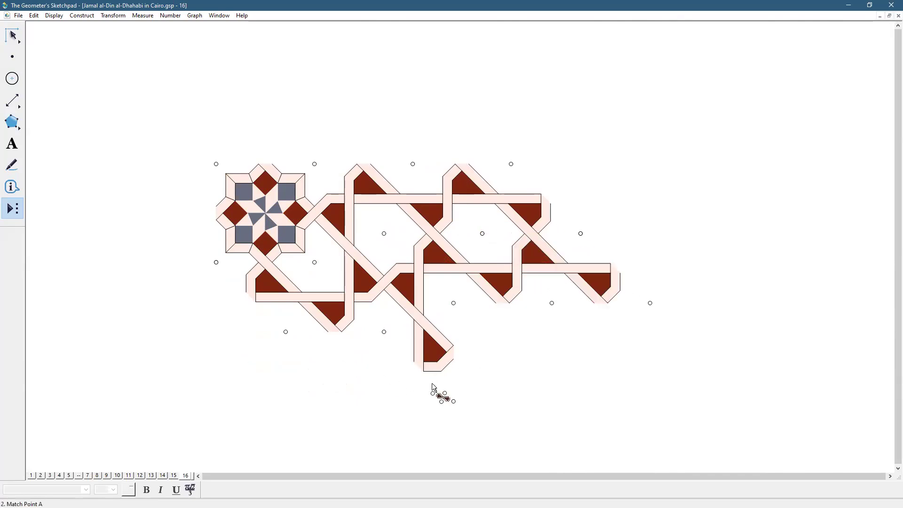
{"action": "left_click", "coordinate": [384, 332]}
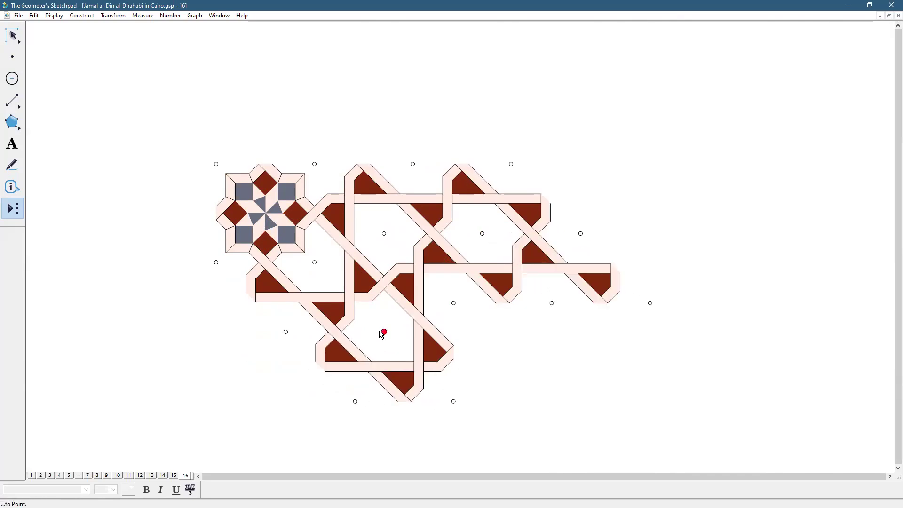
{"action": "left_click", "coordinate": [357, 409]}
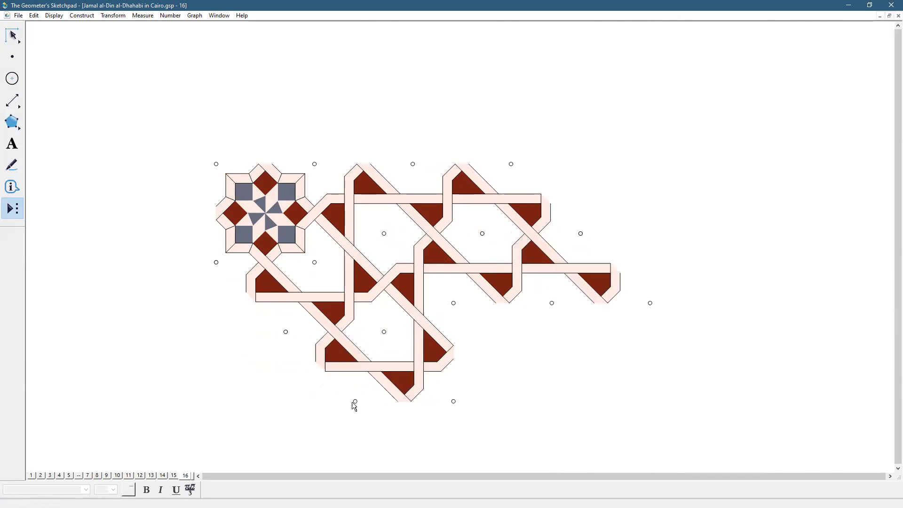
{"action": "left_click", "coordinate": [286, 332]}
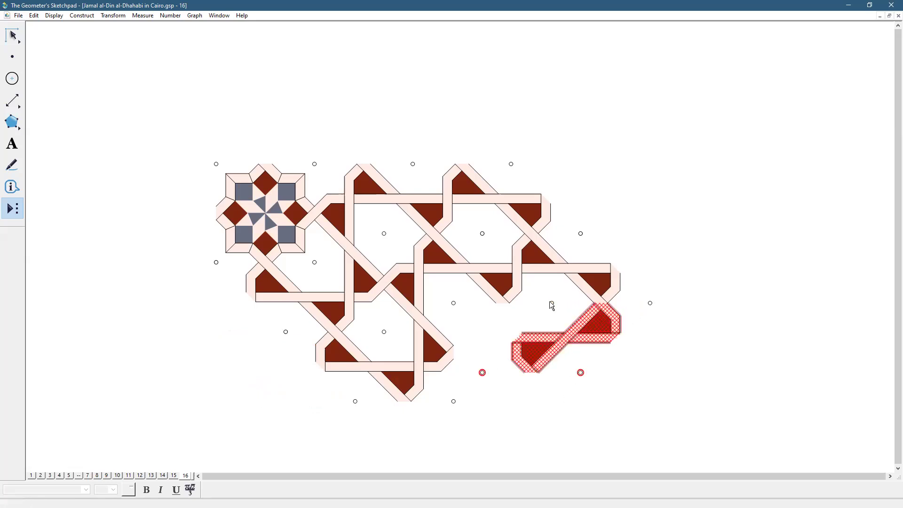
{"action": "left_click", "coordinate": [552, 303]}
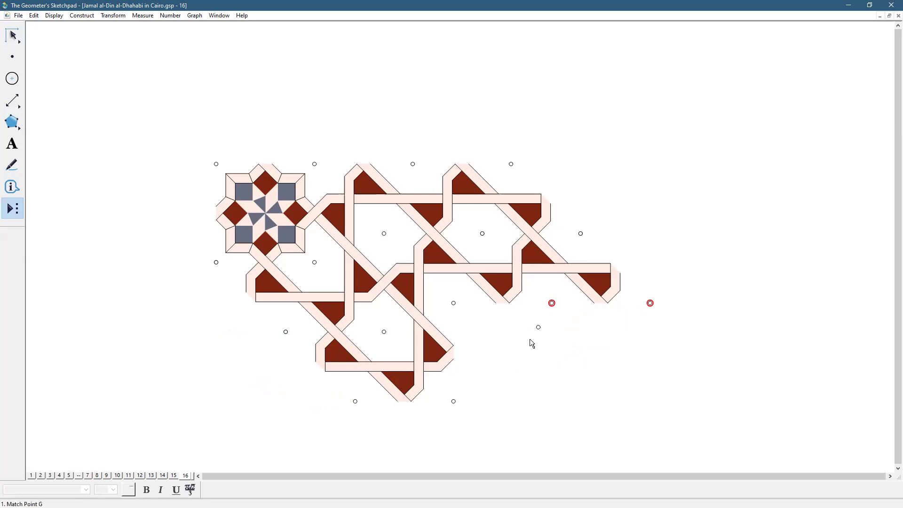
Place two decorated stars side by side below the right-hand rhombi with the star decorated tool.
{"action": "left_click", "coordinate": [10, 206]}
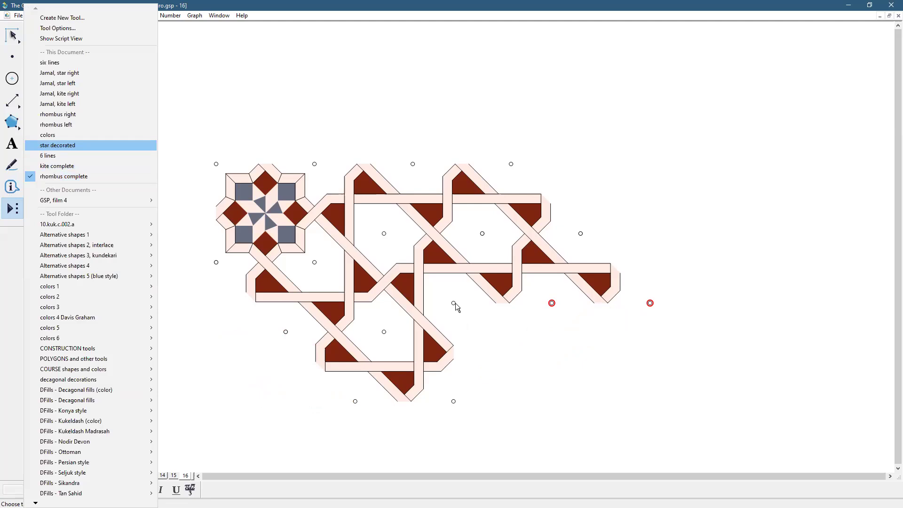
{"action": "left_click", "coordinate": [53, 146]}
{"action": "left_click", "coordinate": [453, 302]}
{"action": "left_click", "coordinate": [453, 401]}
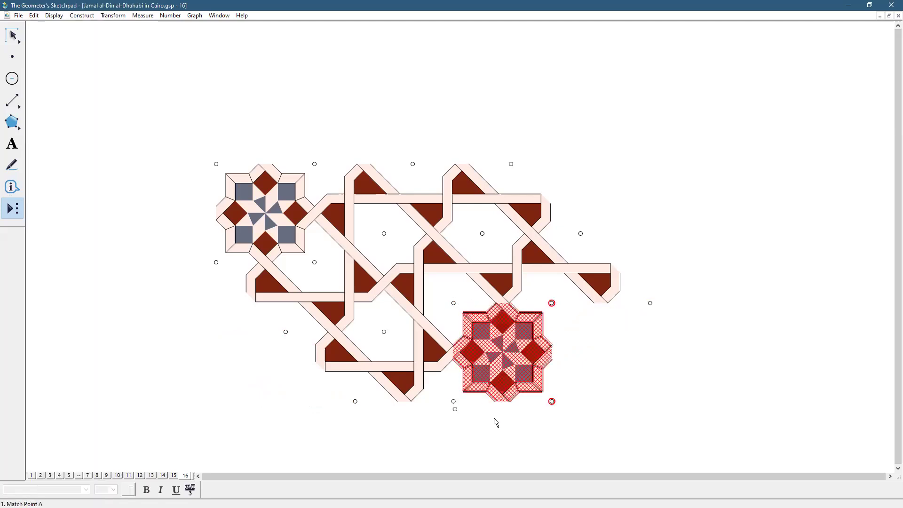
{"action": "left_click", "coordinate": [552, 303]}
{"action": "left_click", "coordinate": [552, 401]}
Attach four decorated stars to the slanted outer edges, two at the pattern's upper right and two at its lower left.
{"action": "left_click", "coordinate": [511, 164]}
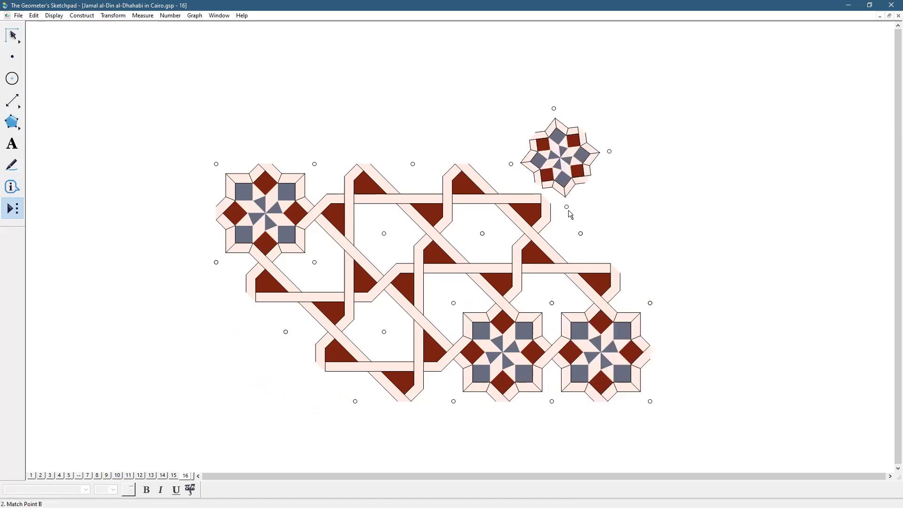
{"action": "left_click", "coordinate": [581, 233]}
{"action": "left_click", "coordinate": [581, 234]}
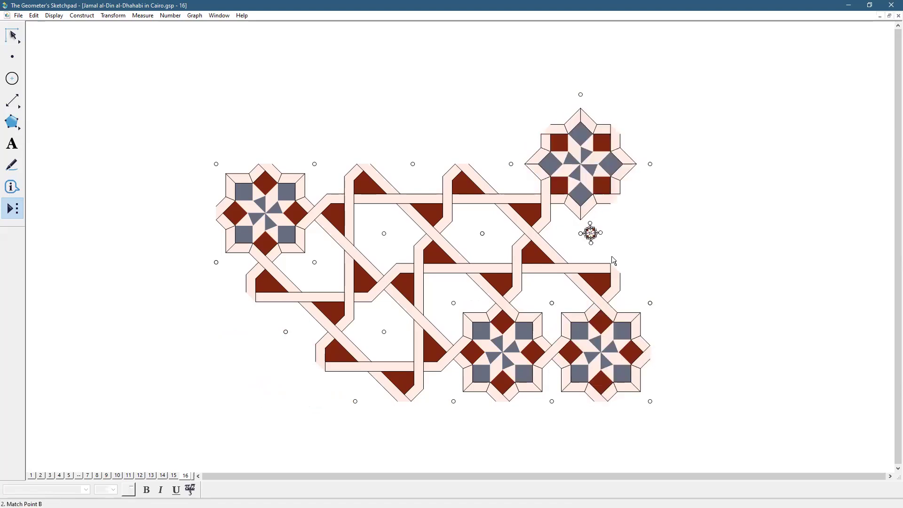
{"action": "left_click", "coordinate": [650, 303]}
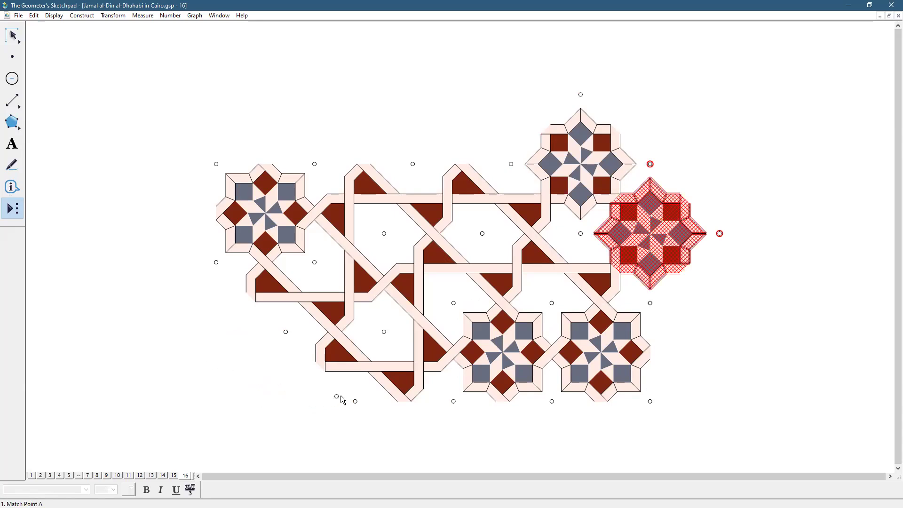
{"action": "left_click", "coordinate": [355, 401]}
{"action": "left_click", "coordinate": [286, 333]}
{"action": "left_click", "coordinate": [286, 332]}
{"action": "left_click", "coordinate": [216, 263]}
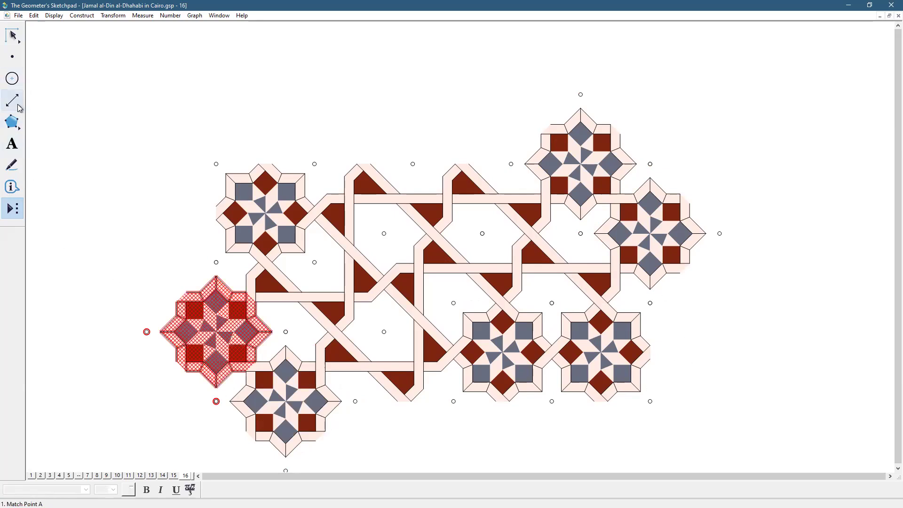
Draw a rectangular frame of segments through the four outer corner points of the pattern.
{"action": "left_click", "coordinate": [14, 101]}
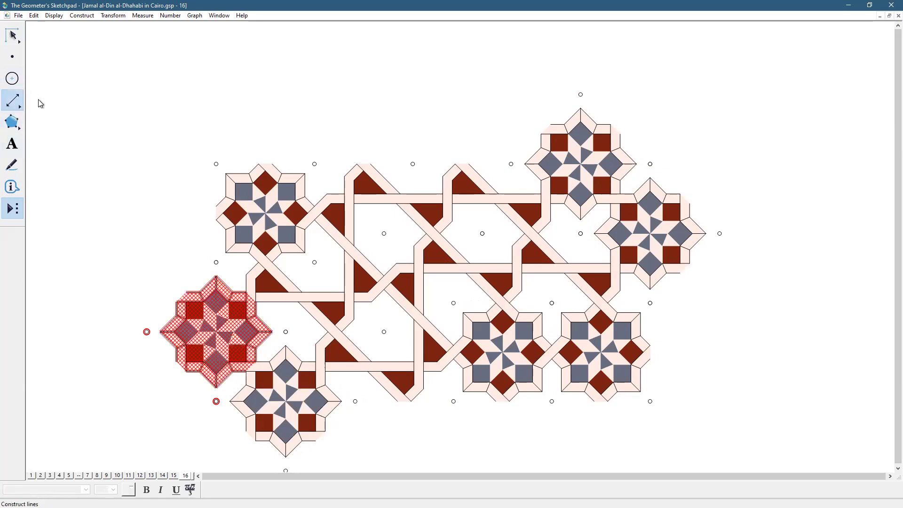
{"action": "left_click", "coordinate": [38, 100]}
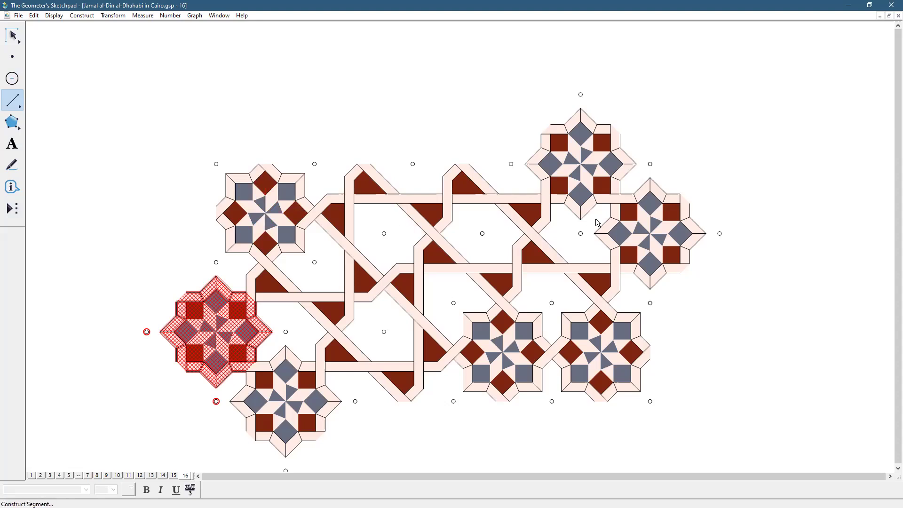
{"action": "left_click_drag", "start_coordinate": [649, 164], "coordinate": [216, 164]}
{"action": "left_click_drag", "start_coordinate": [651, 165], "coordinate": [218, 164]}
{"action": "key", "text": "Escape"}
{"action": "key", "text": "Escape"}
Hide the star halves that stick out beyond the right and upper sides of the rectangular frame.
{"action": "left_click_drag", "start_coordinate": [751, 151], "coordinate": [654, 323]}
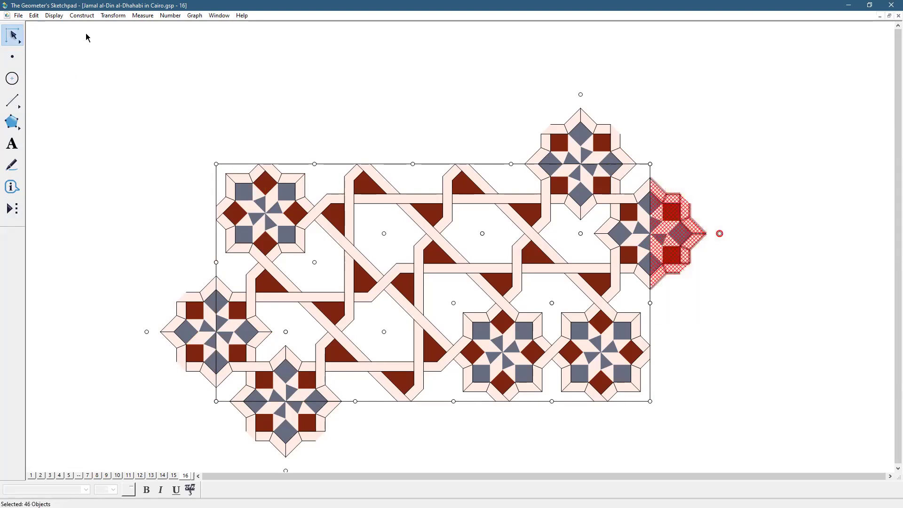
{"action": "left_click", "coordinate": [60, 17]}
{"action": "left_click", "coordinate": [95, 73]}
{"action": "mouse_move", "coordinate": [423, 75]}
{"action": "left_mouse_down"}
{"action": "mouse_move", "coordinate": [680, 135]}
{"action": "mouse_move", "coordinate": [706, 159]}
{"action": "left_mouse_up"}
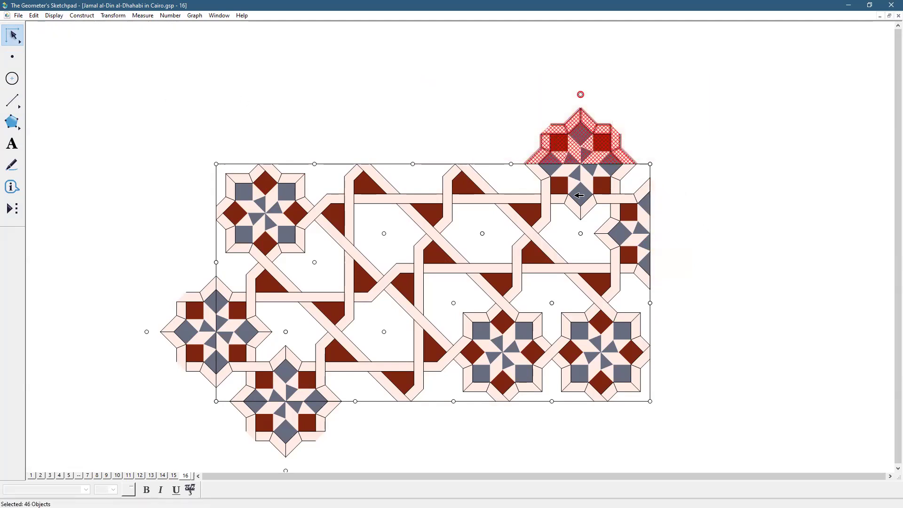
{"action": "left_click", "coordinate": [55, 19]}
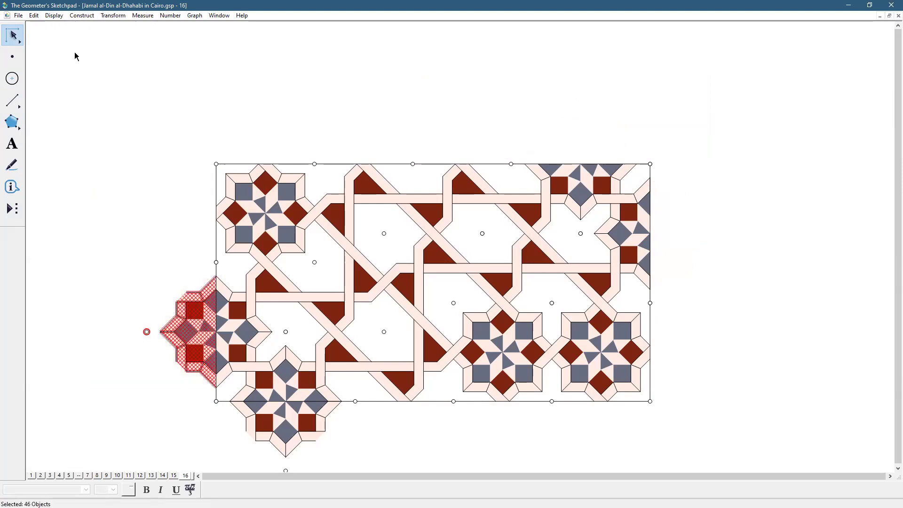
Hide the star halves that stick out beyond the left and lower sides of the rectangular frame.
{"action": "left_click", "coordinate": [53, 15]}
{"action": "left_click", "coordinate": [60, 71]}
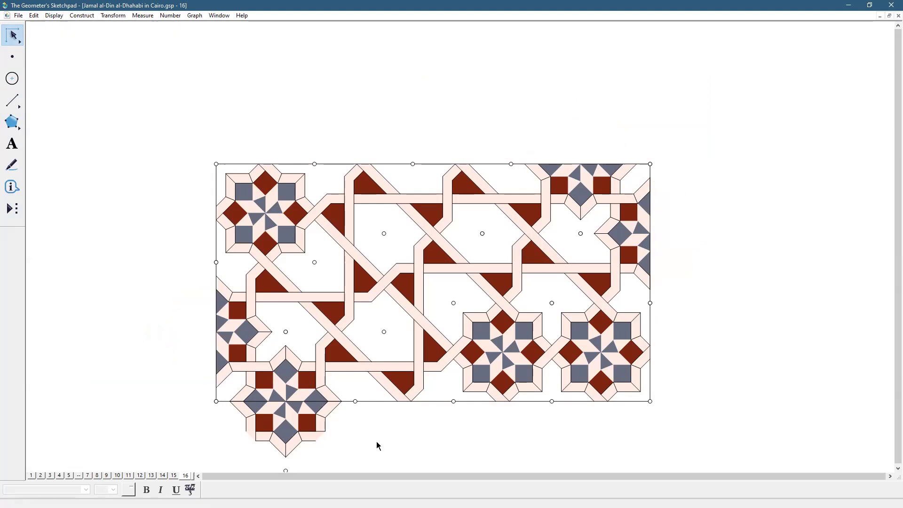
{"action": "scroll", "coordinate": [383, 442], "scroll_direction": "down", "scroll_amount": 2}
{"action": "left_click_drag", "start_coordinate": [442, 446], "coordinate": [190, 378]}
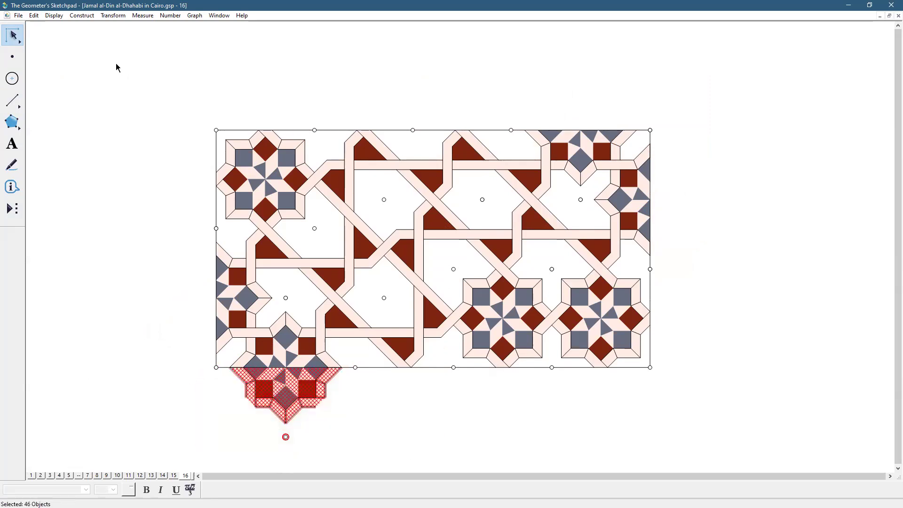
{"action": "left_click", "coordinate": [56, 17]}
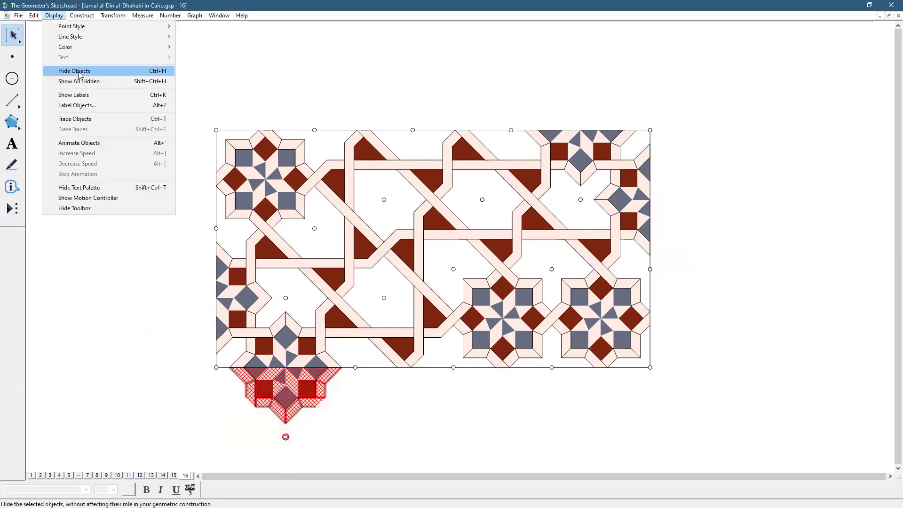
{"action": "left_click", "coordinate": [77, 72]}
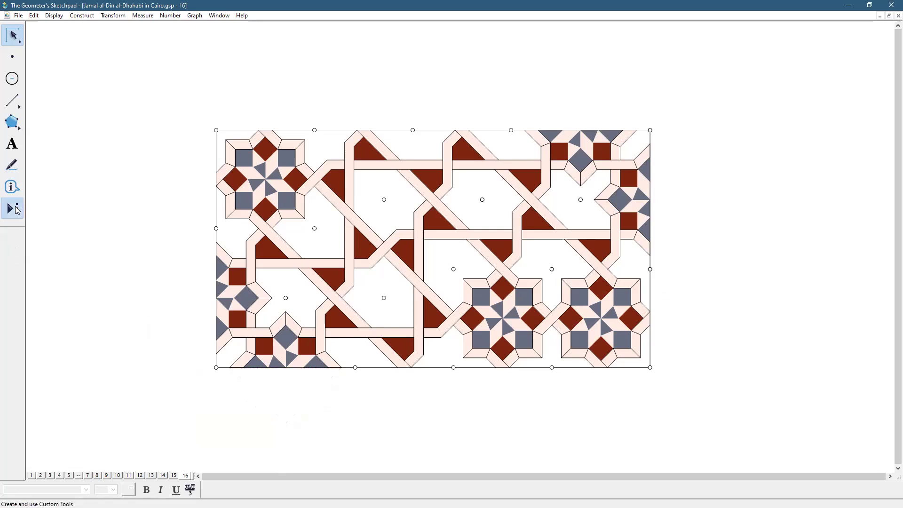
Place the colors palette of four triangles to the right of the framed pattern with the colors tool.
{"action": "left_click", "coordinate": [16, 210]}
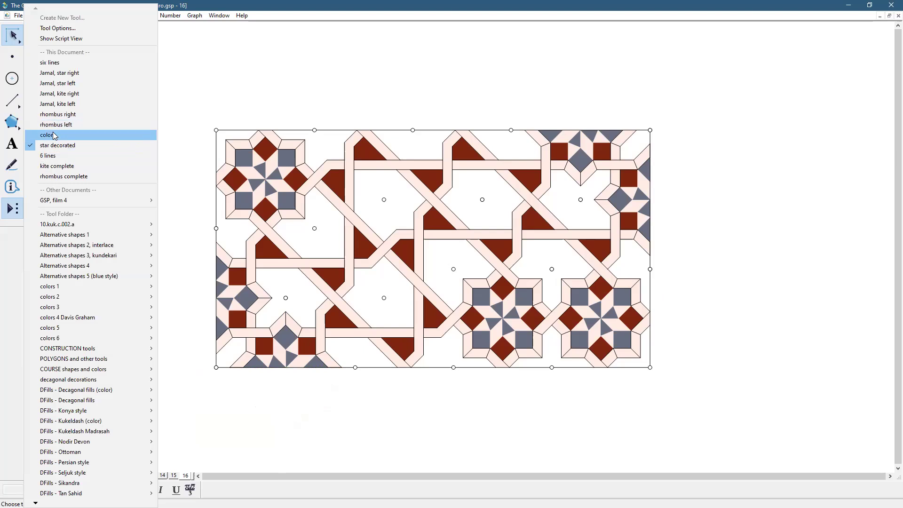
{"action": "left_click", "coordinate": [54, 136]}
{"action": "left_click", "coordinate": [679, 307]}
{"action": "left_click", "coordinate": [791, 307]}
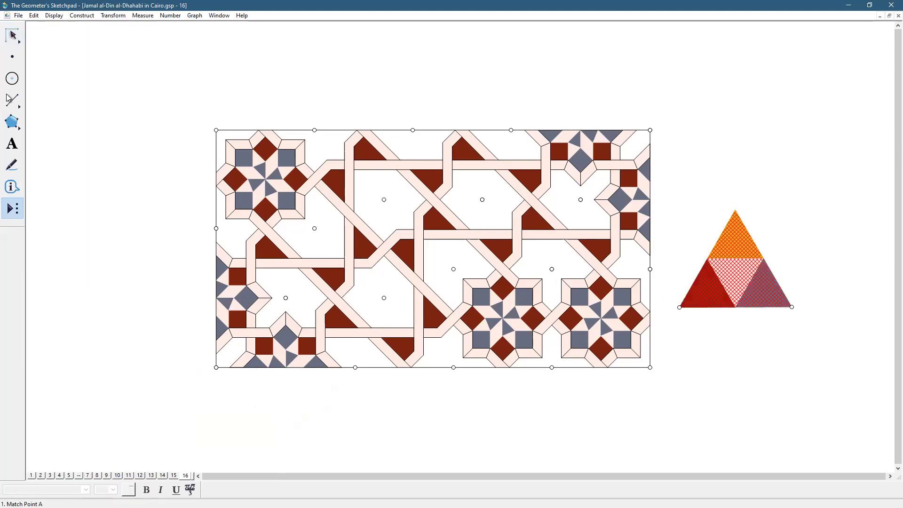
{"action": "left_click", "coordinate": [12, 34]}
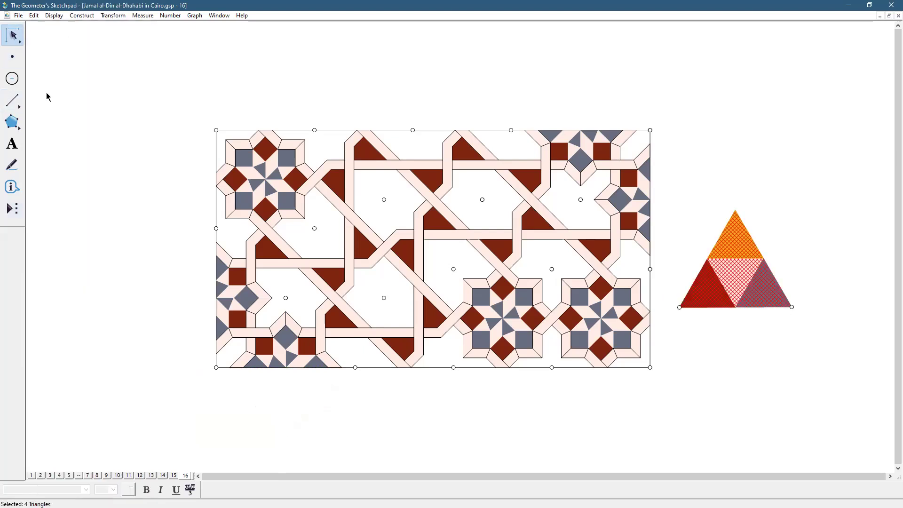
Construct a filled polygon over the whole rectangular frame through its four corner points.
{"action": "left_click", "coordinate": [12, 122]}
{"action": "left_click", "coordinate": [216, 131]}
{"action": "left_click", "coordinate": [216, 366]}
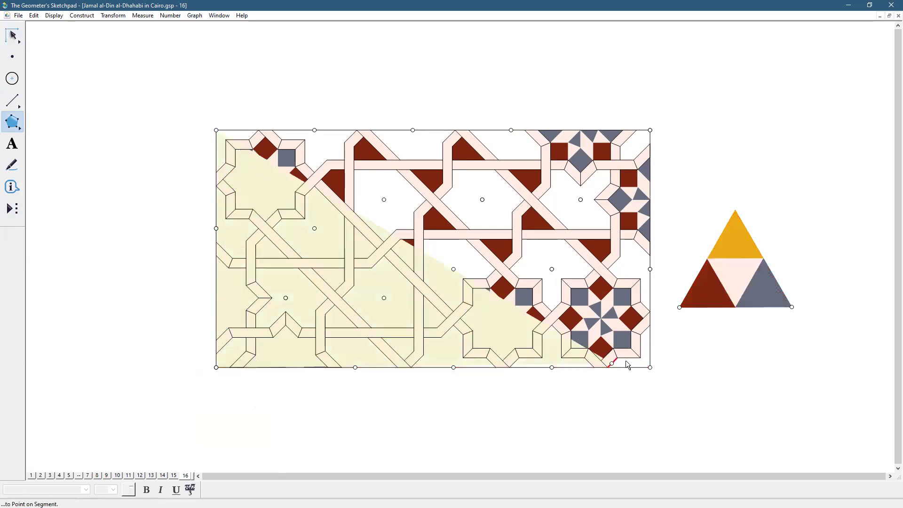
{"action": "left_click", "coordinate": [650, 367]}
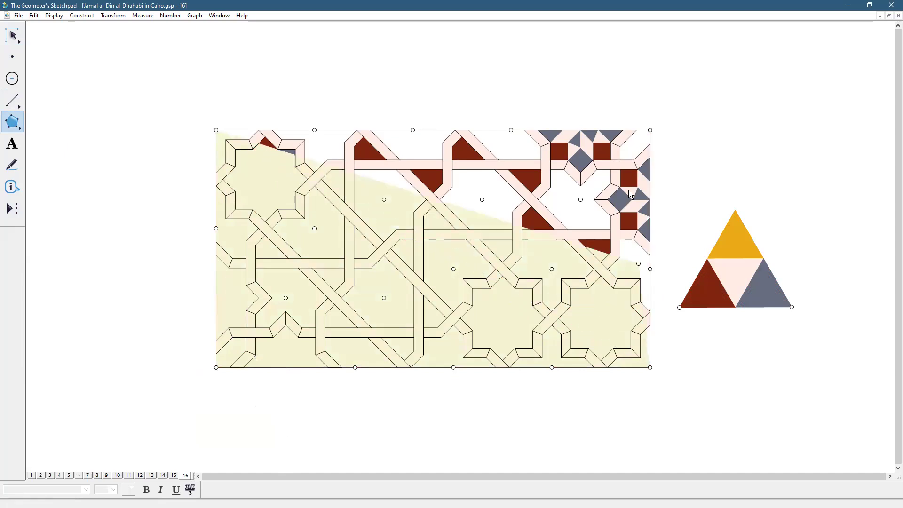
{"action": "left_click", "coordinate": [650, 130]}
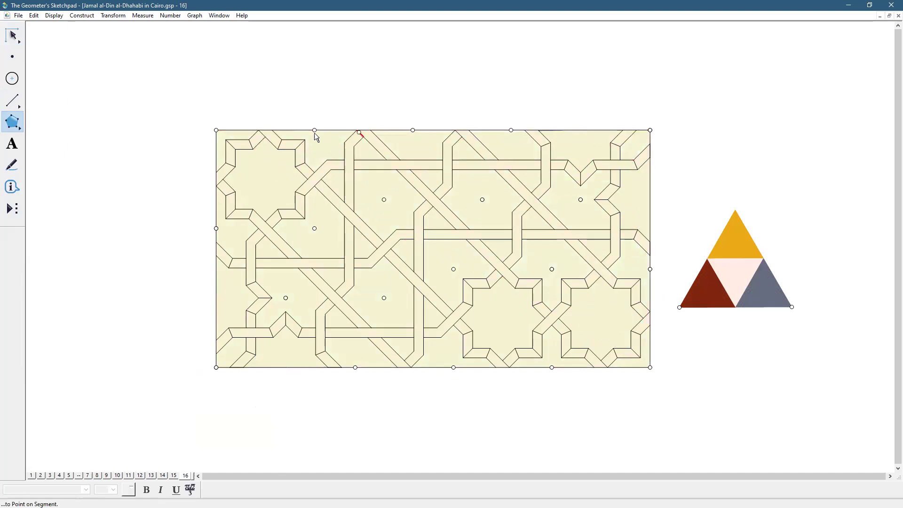
{"action": "left_click", "coordinate": [216, 130]}
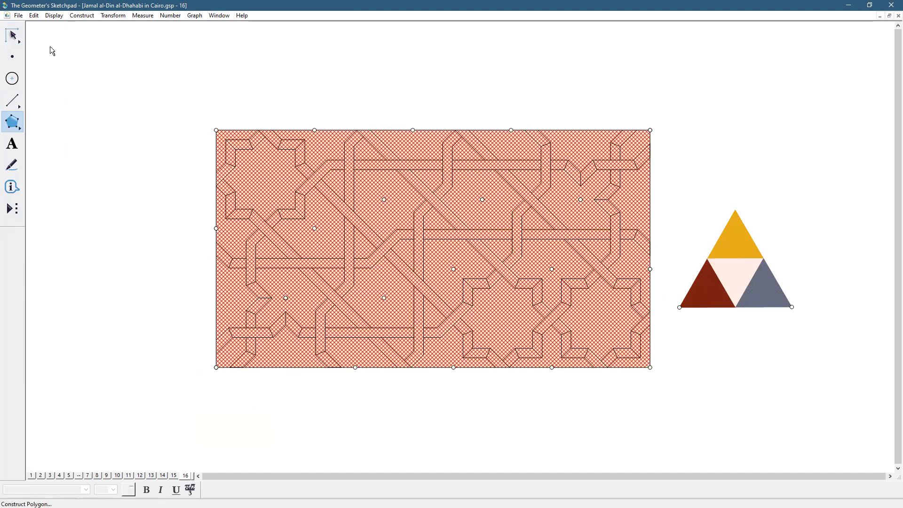
Send the frame-sized background quadrilateral to the back and deselect it.
{"action": "left_click", "coordinate": [12, 34]}
{"action": "left_click", "coordinate": [332, 123]}
{"action": "left_click", "coordinate": [386, 213]}
{"action": "right_click", "coordinate": [383, 199]}
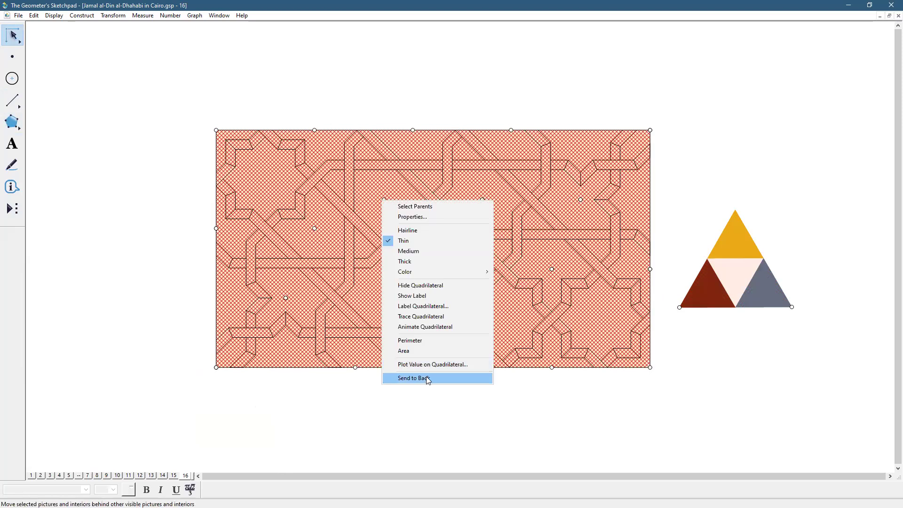
{"action": "left_click", "coordinate": [427, 373]}
{"action": "left_click", "coordinate": [735, 338]}
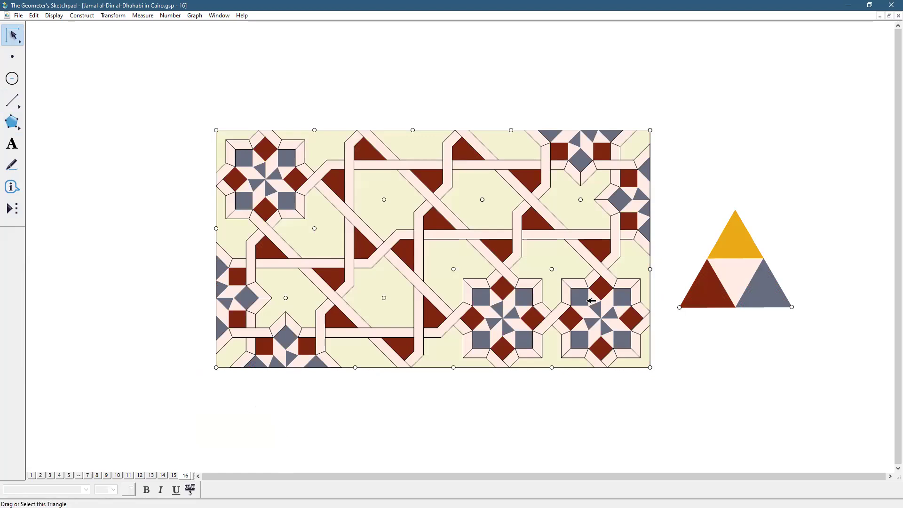
Recolor the frame-sized background polygon with the palette's golden yellow (red 234, green 170, blue 21), selecting the palette's yellow triangle along with it.
{"action": "left_click", "coordinate": [570, 257]}
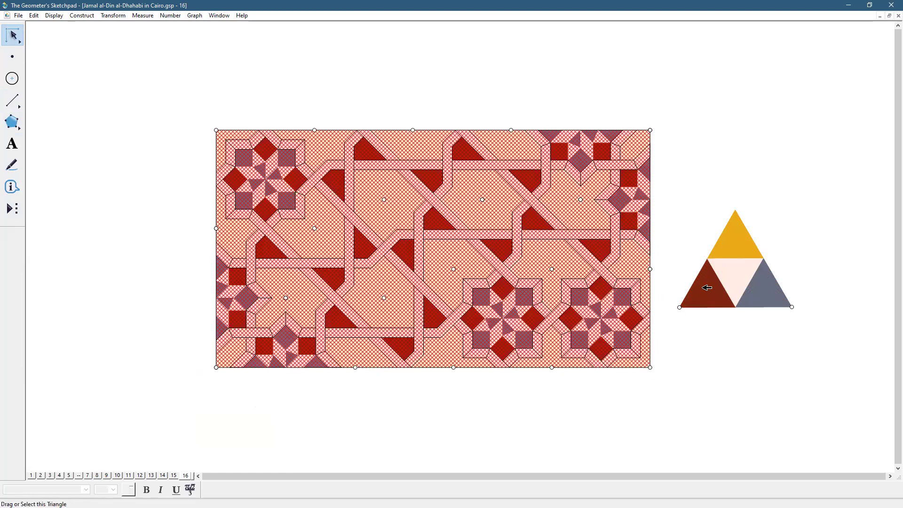
{"action": "left_click", "coordinate": [726, 252]}
{"action": "left_click", "coordinate": [54, 15]}
{"action": "mouse_move", "coordinate": [77, 48]}
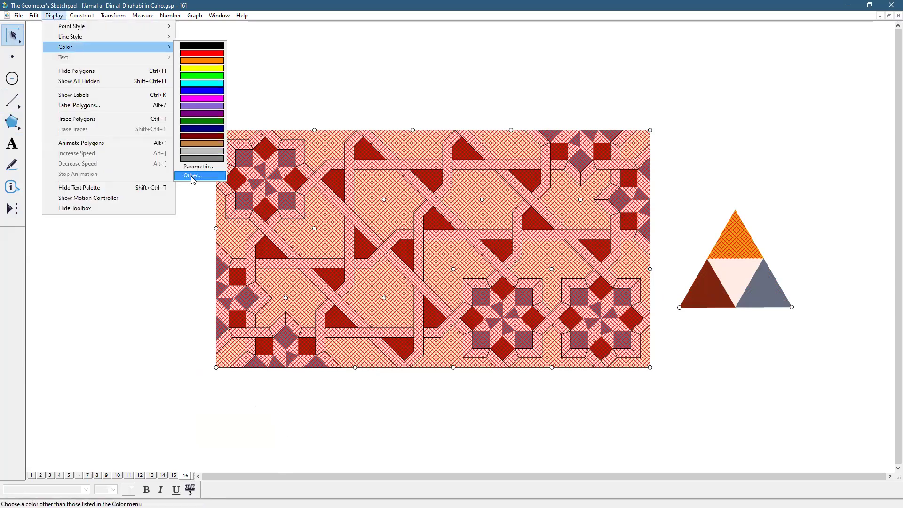
{"action": "left_click", "coordinate": [191, 176]}
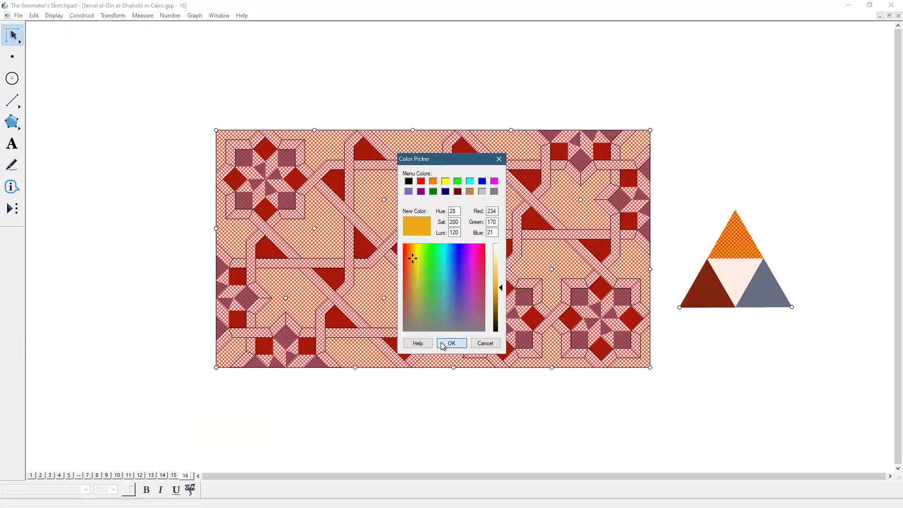
{"action": "left_click", "coordinate": [443, 344]}
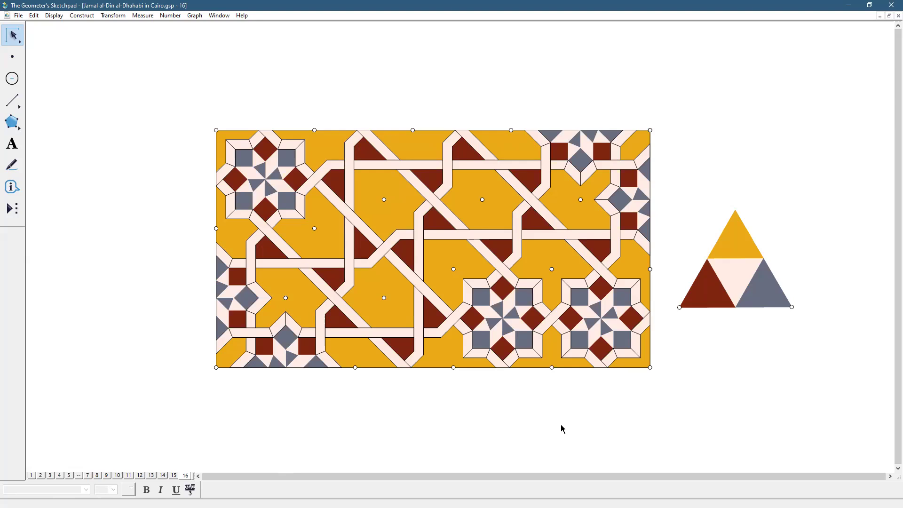
Shift the colors palette slightly farther right of the framed pattern and deselect it.
{"action": "left_click", "coordinate": [725, 286]}
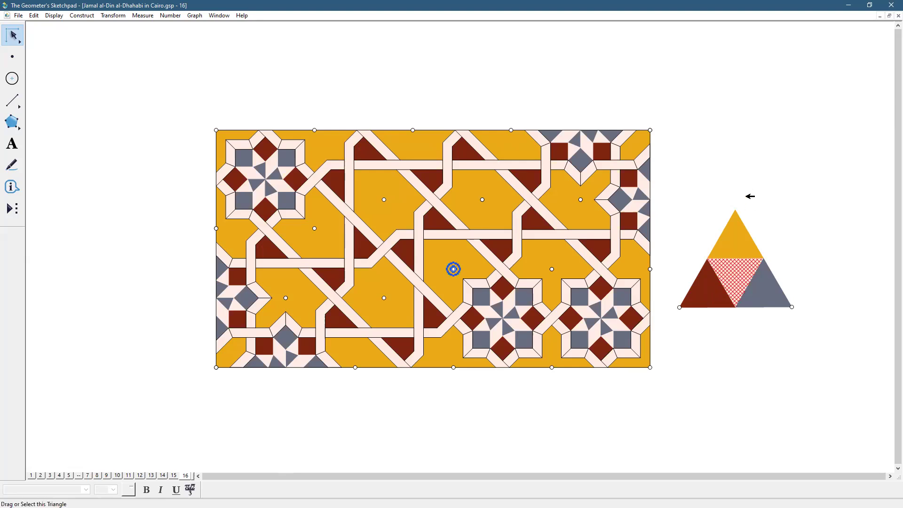
{"action": "left_click", "coordinate": [758, 389]}
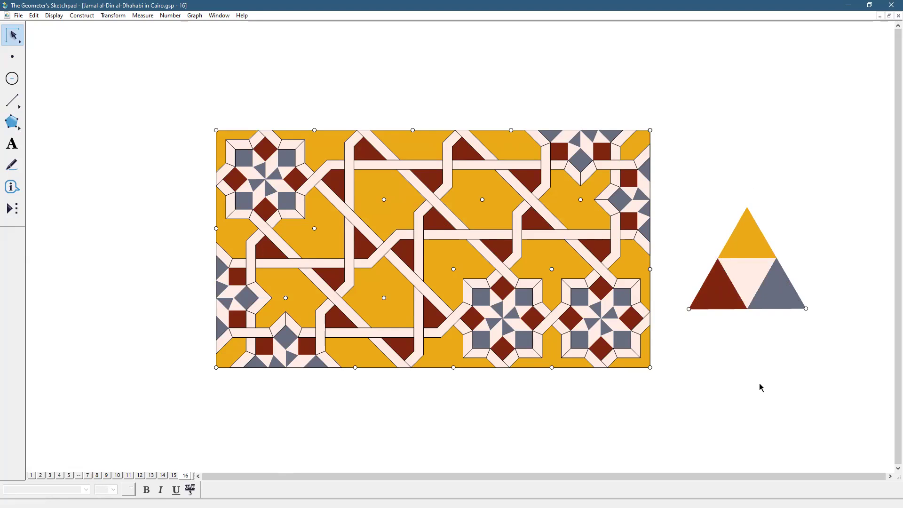